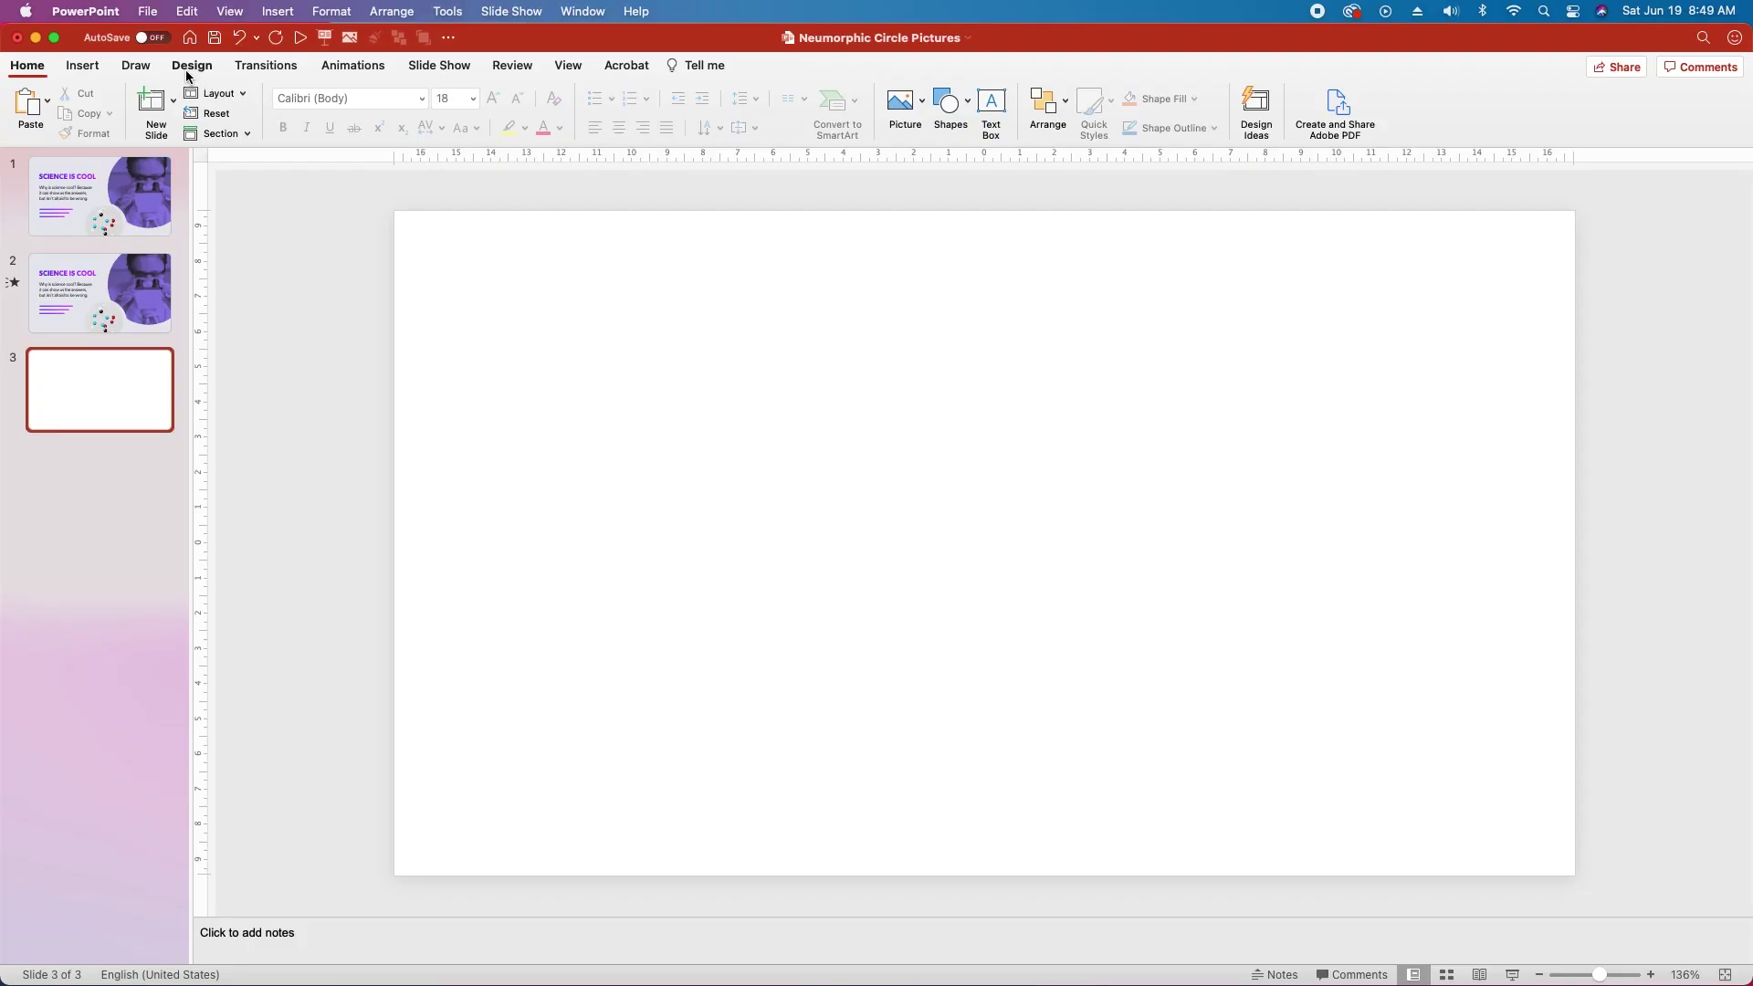
Fill the third slide's background with the solid colour E7E8ED
click(188, 65)
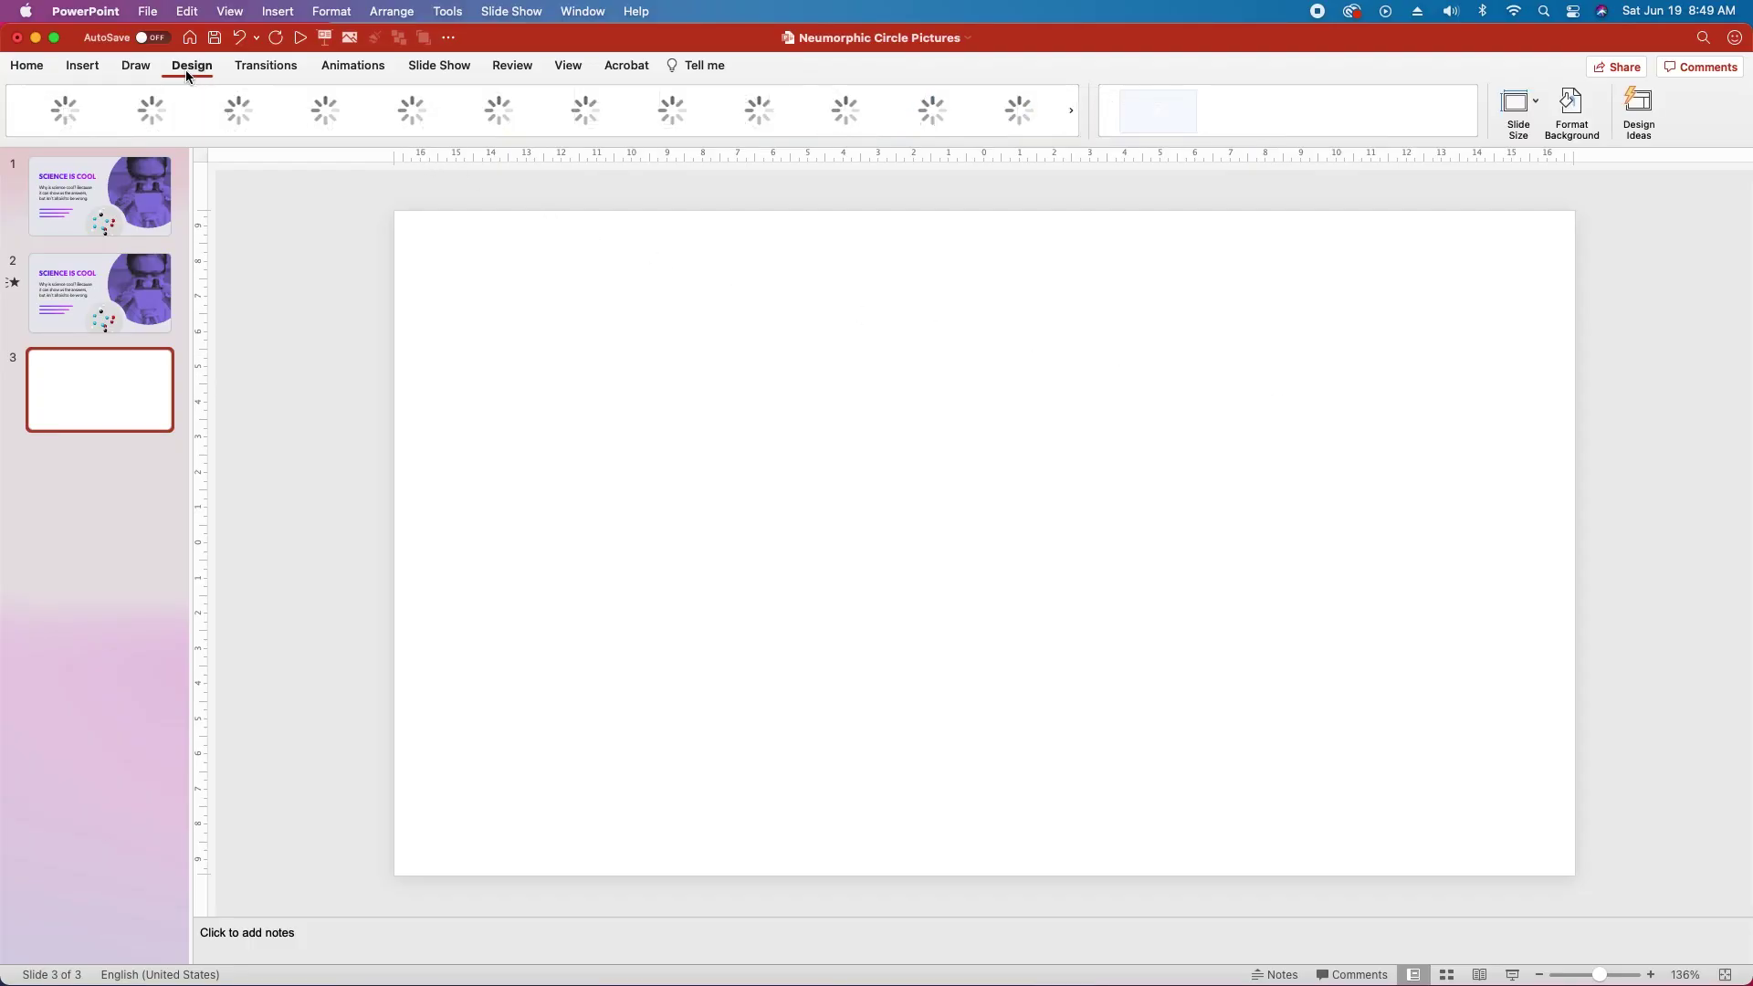
click(1580, 107)
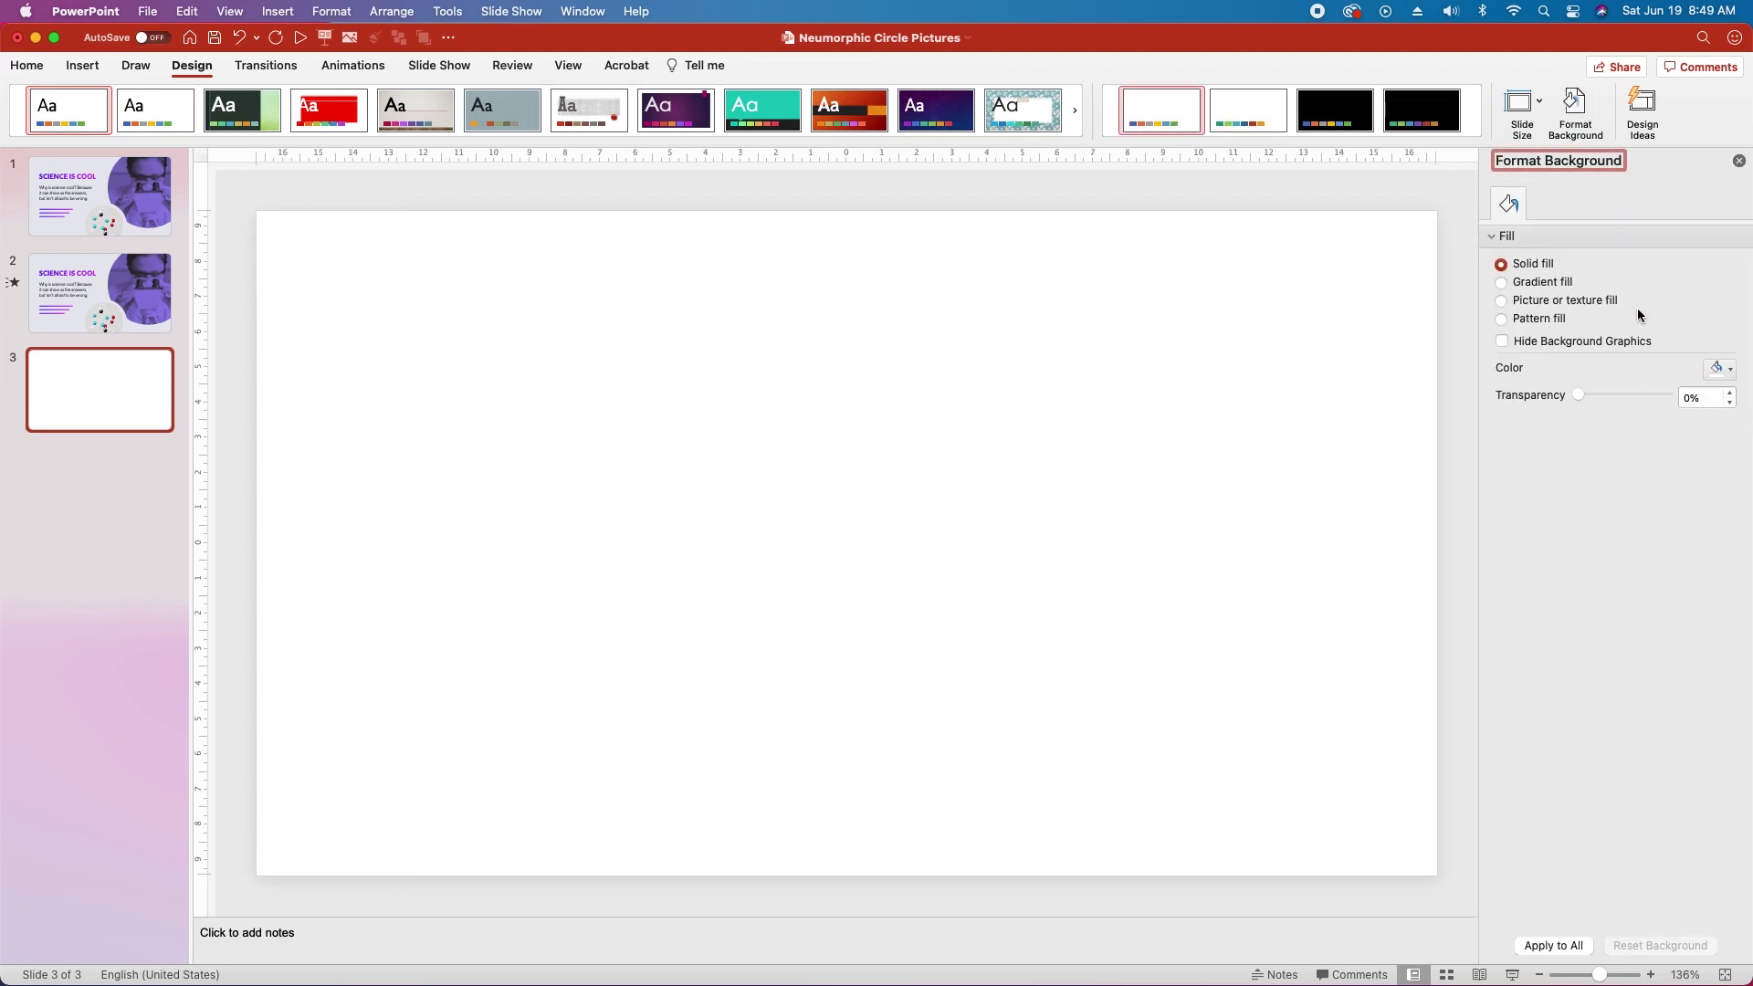
click(1719, 371)
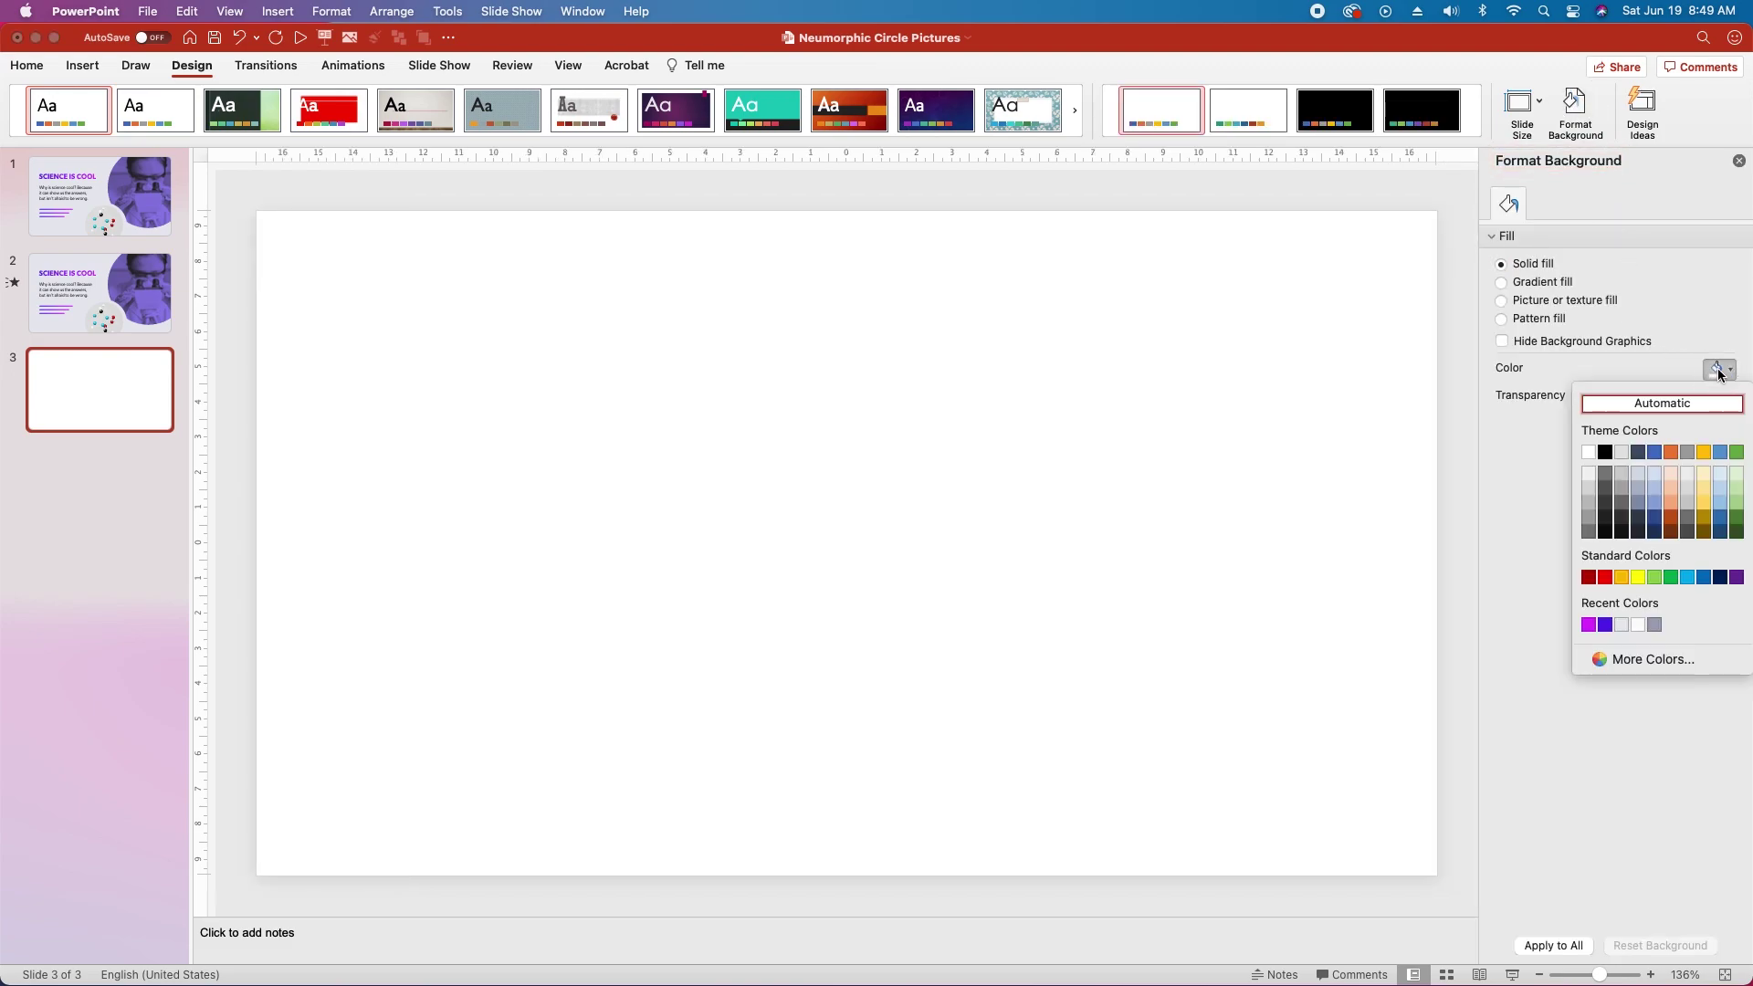
click(1652, 659)
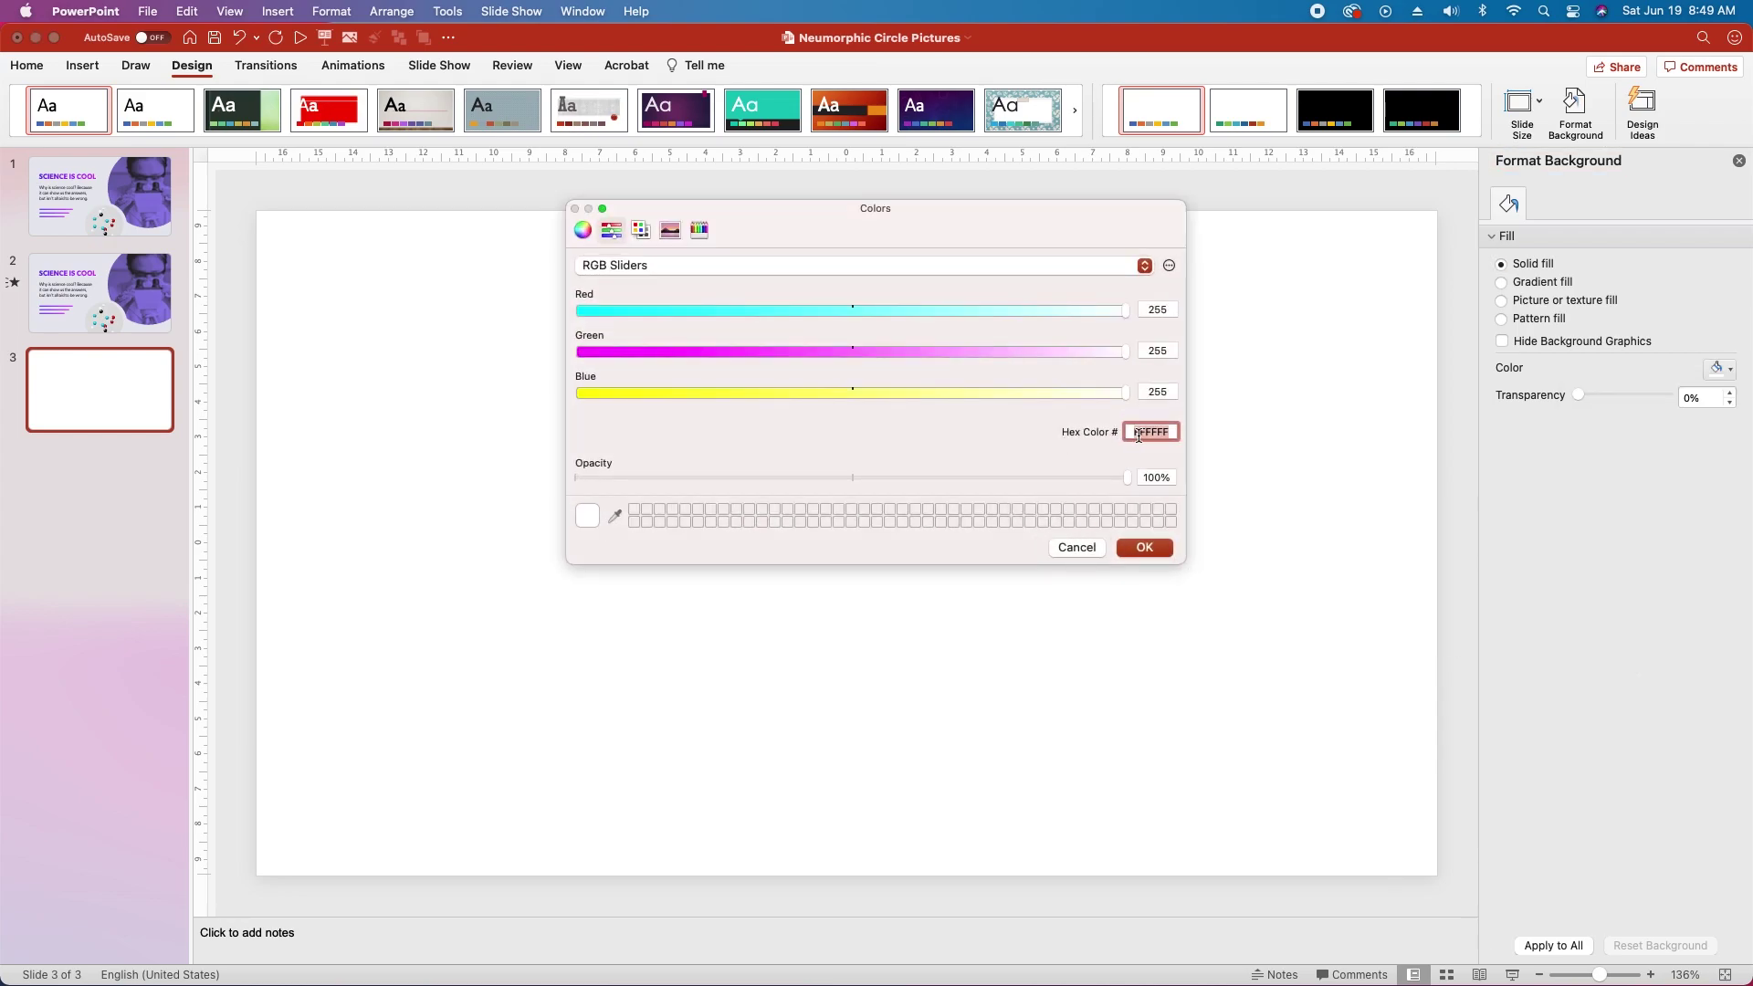
text(e7e8ed)
key(Return)
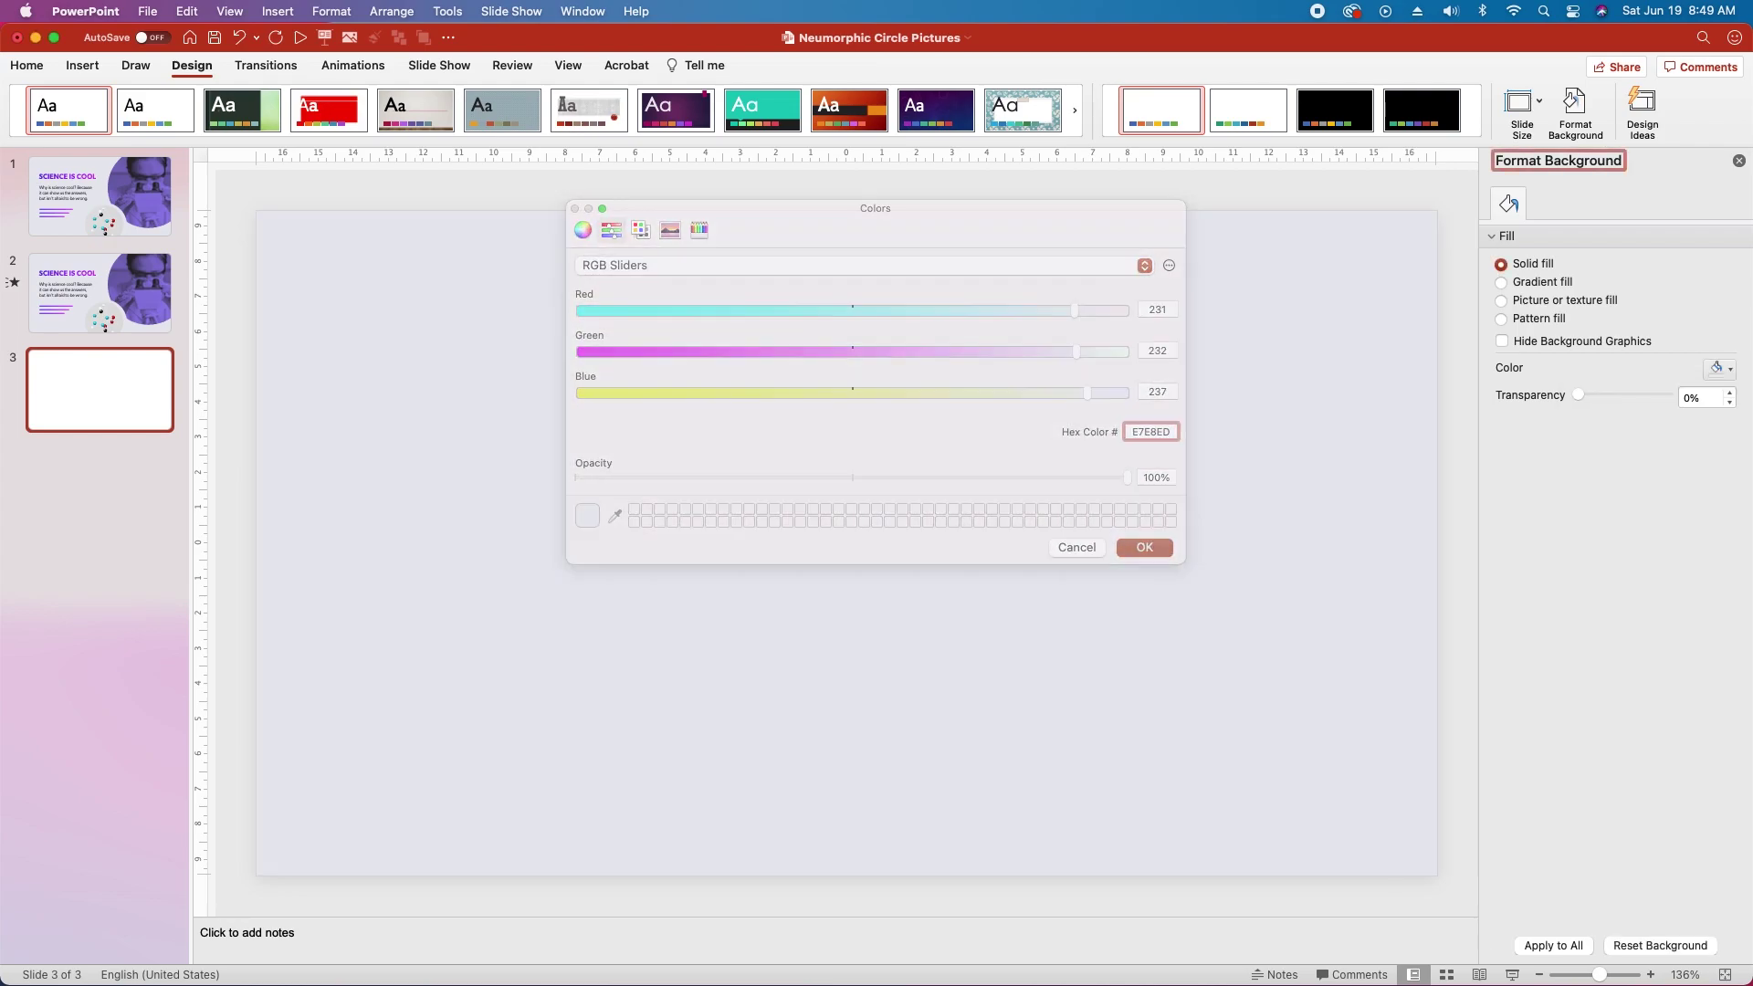
Draw an oval circle on the slide
click(28, 66)
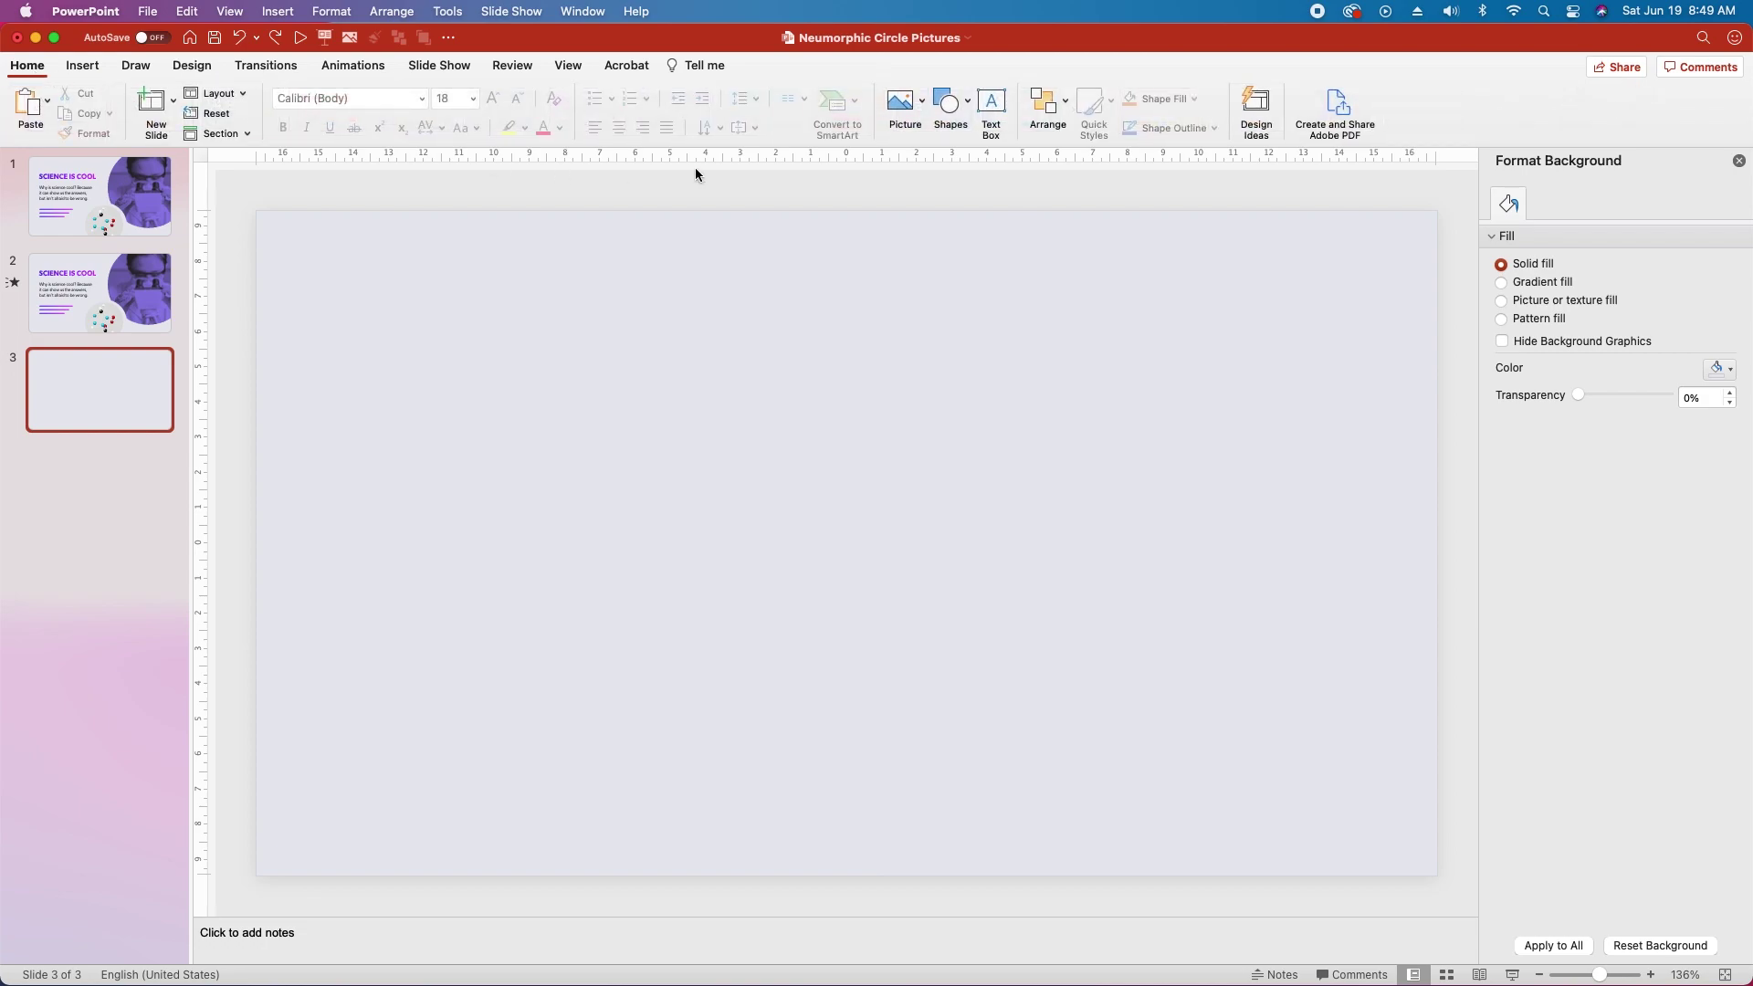
click(968, 103)
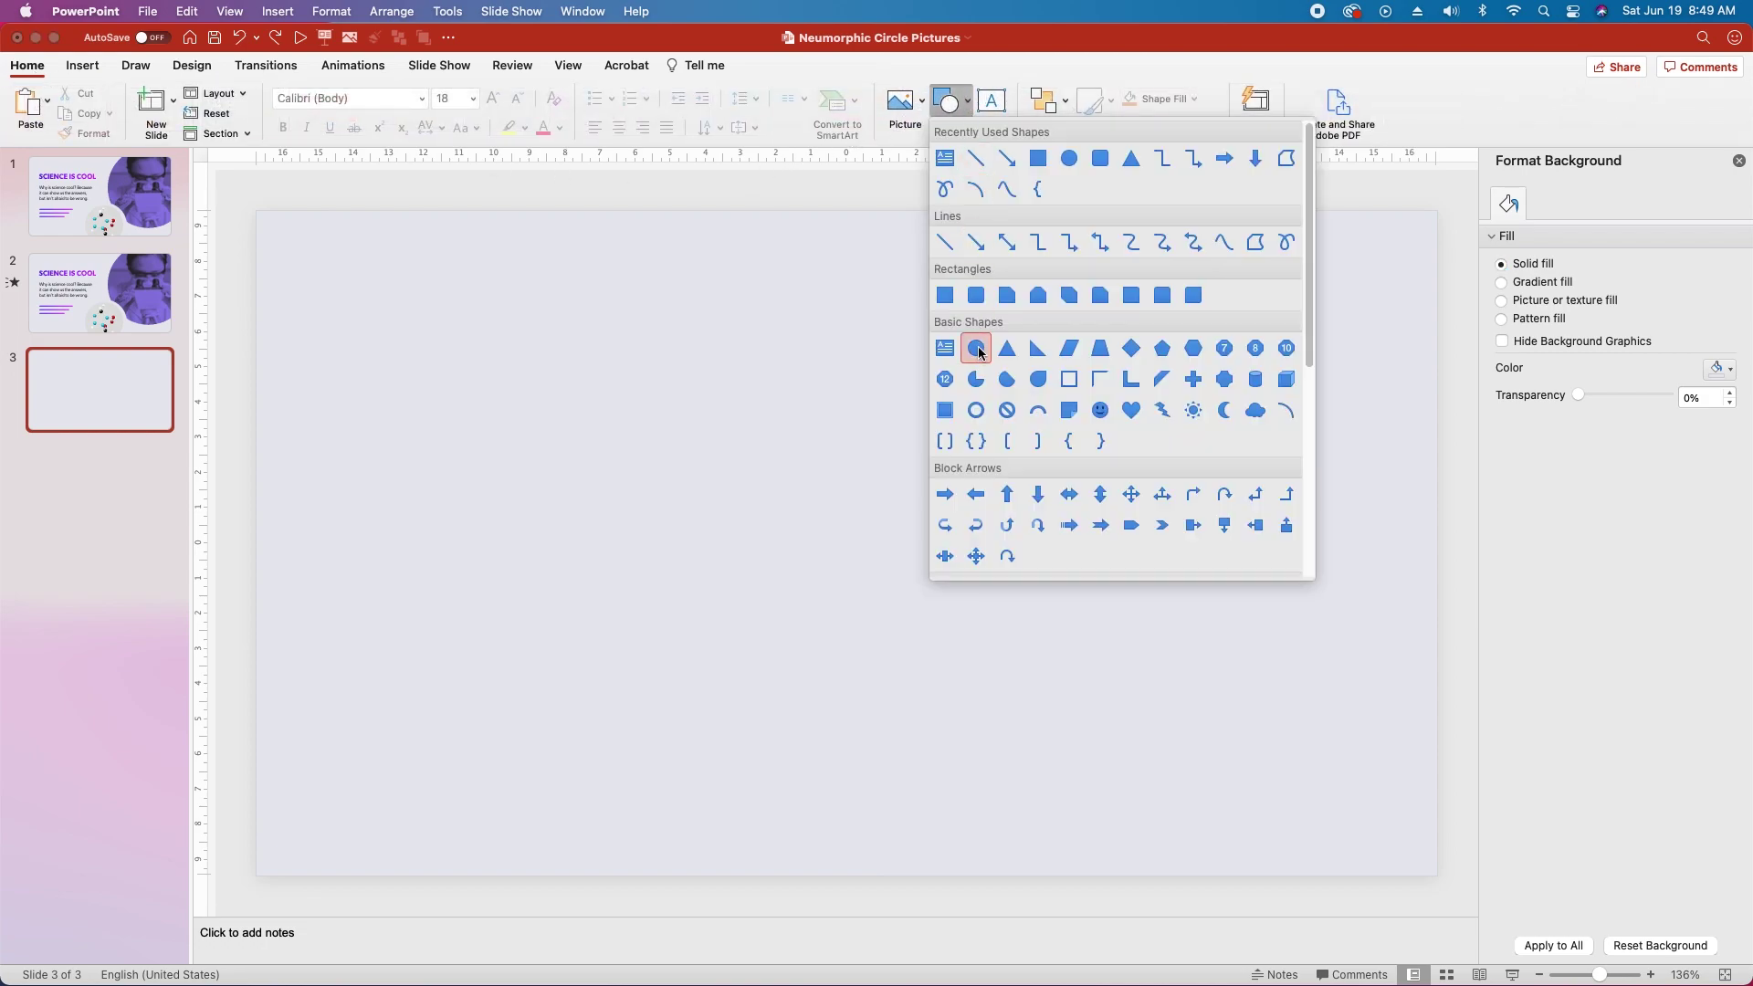
click(977, 349)
mouse_move(803, 268)
mouse_down()
mouse_move(896, 354)
mouse_move(1355, 636)
mouse_up()
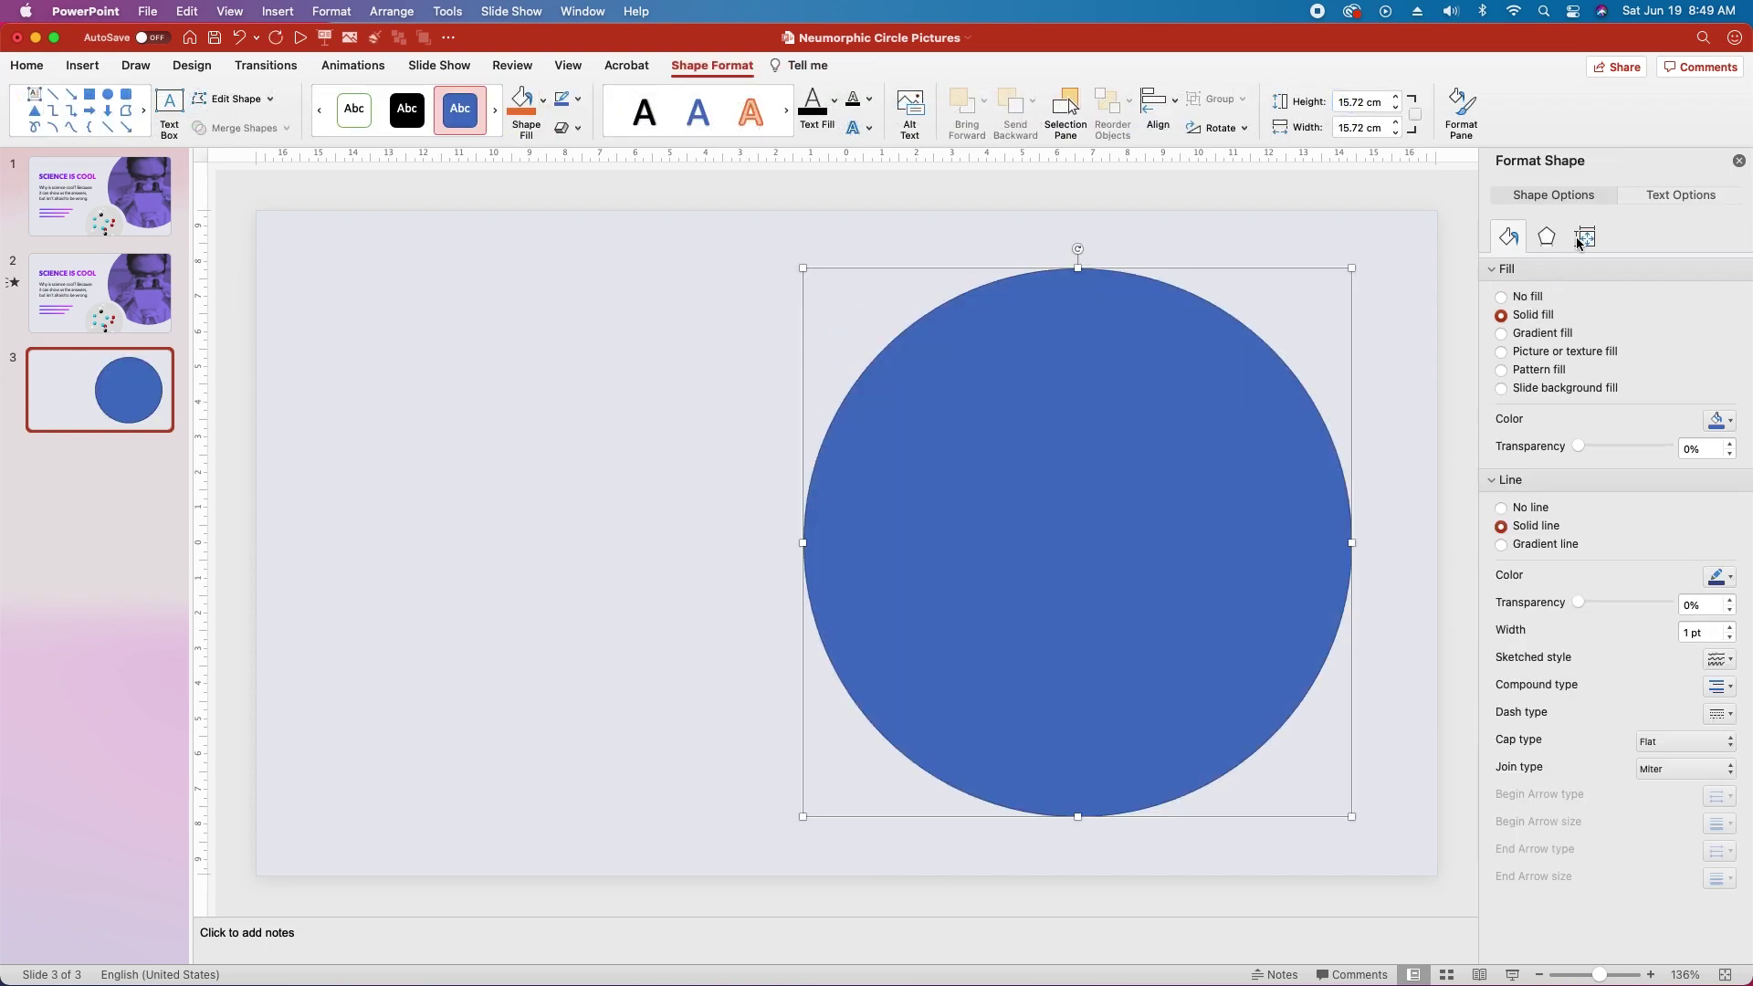
Lock the circle's aspect ratio, set its height to 21 cm, and move it up-right
click(1585, 237)
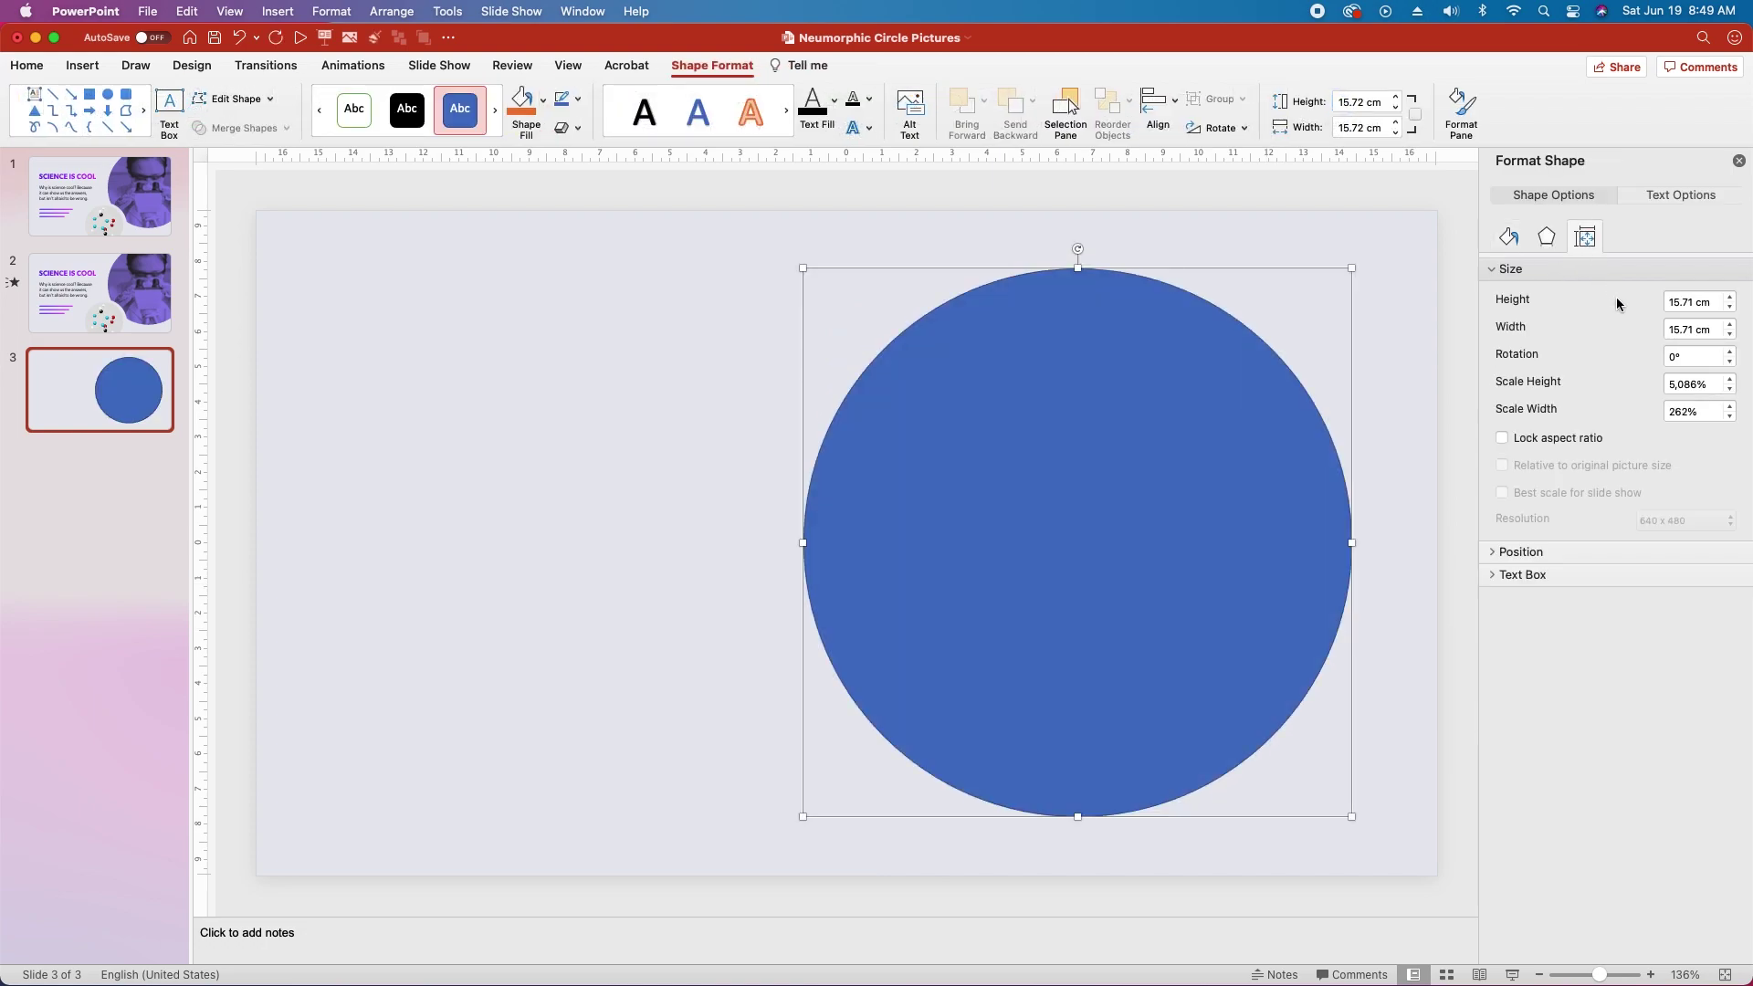
click(1504, 440)
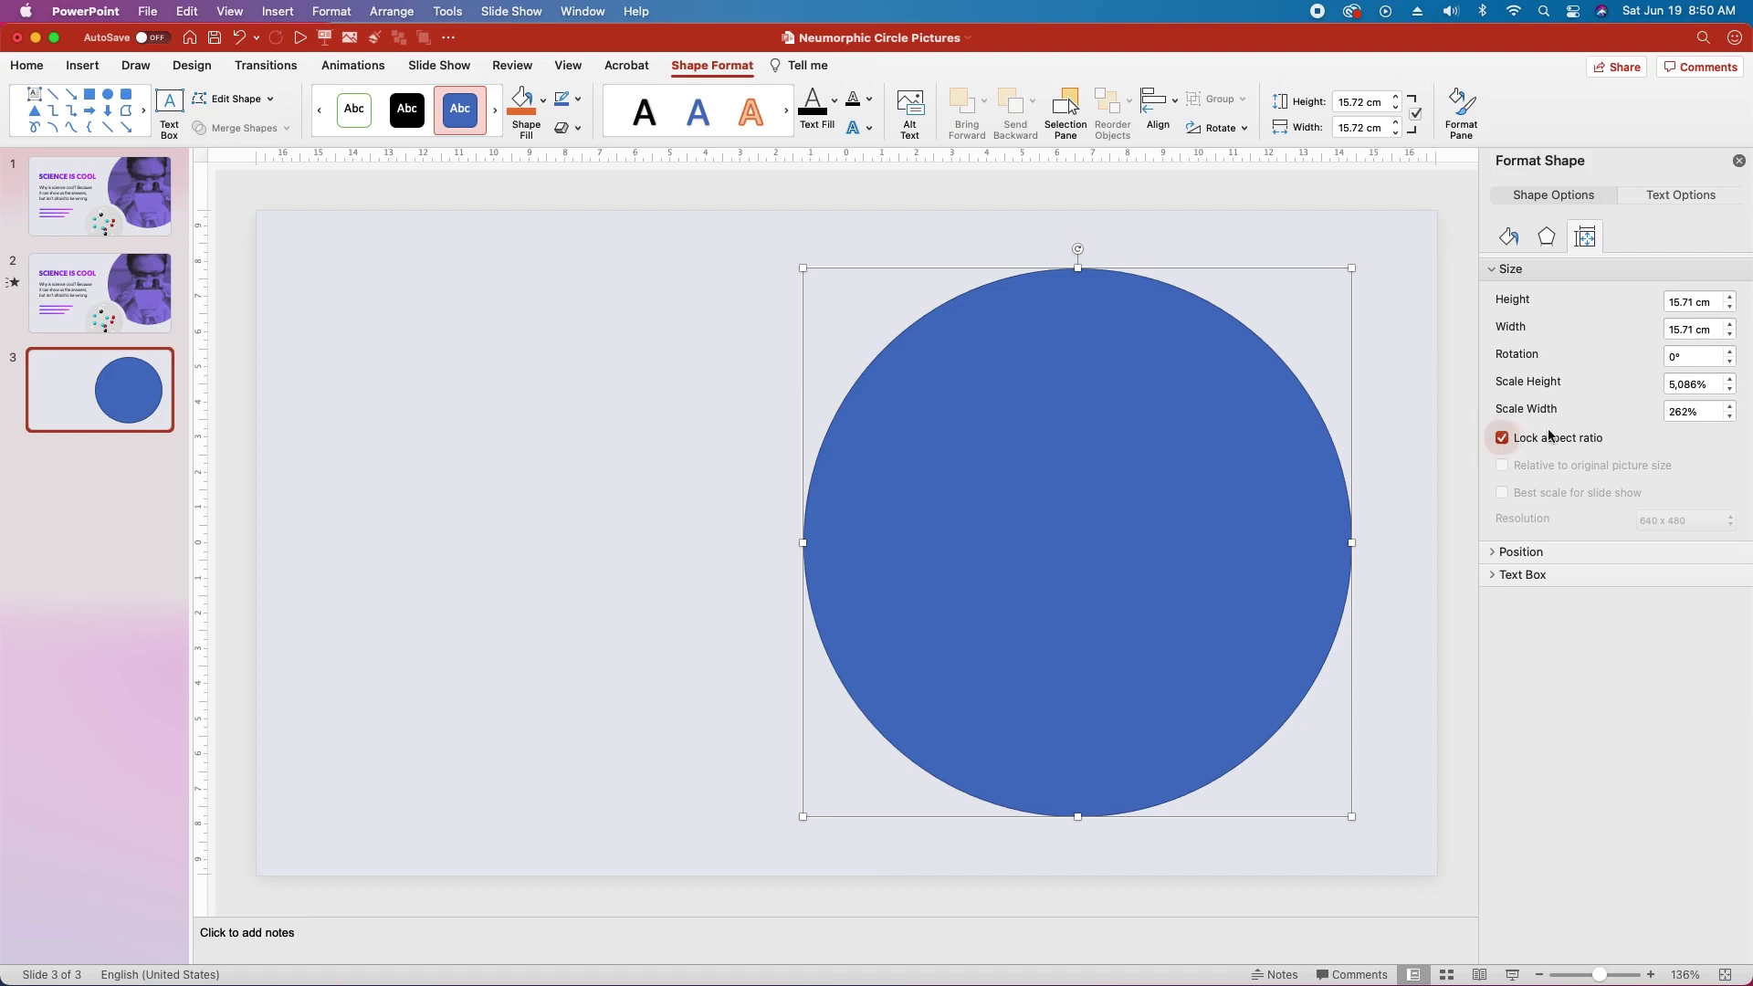
double_click(1673, 302)
text(21)
key(Return)
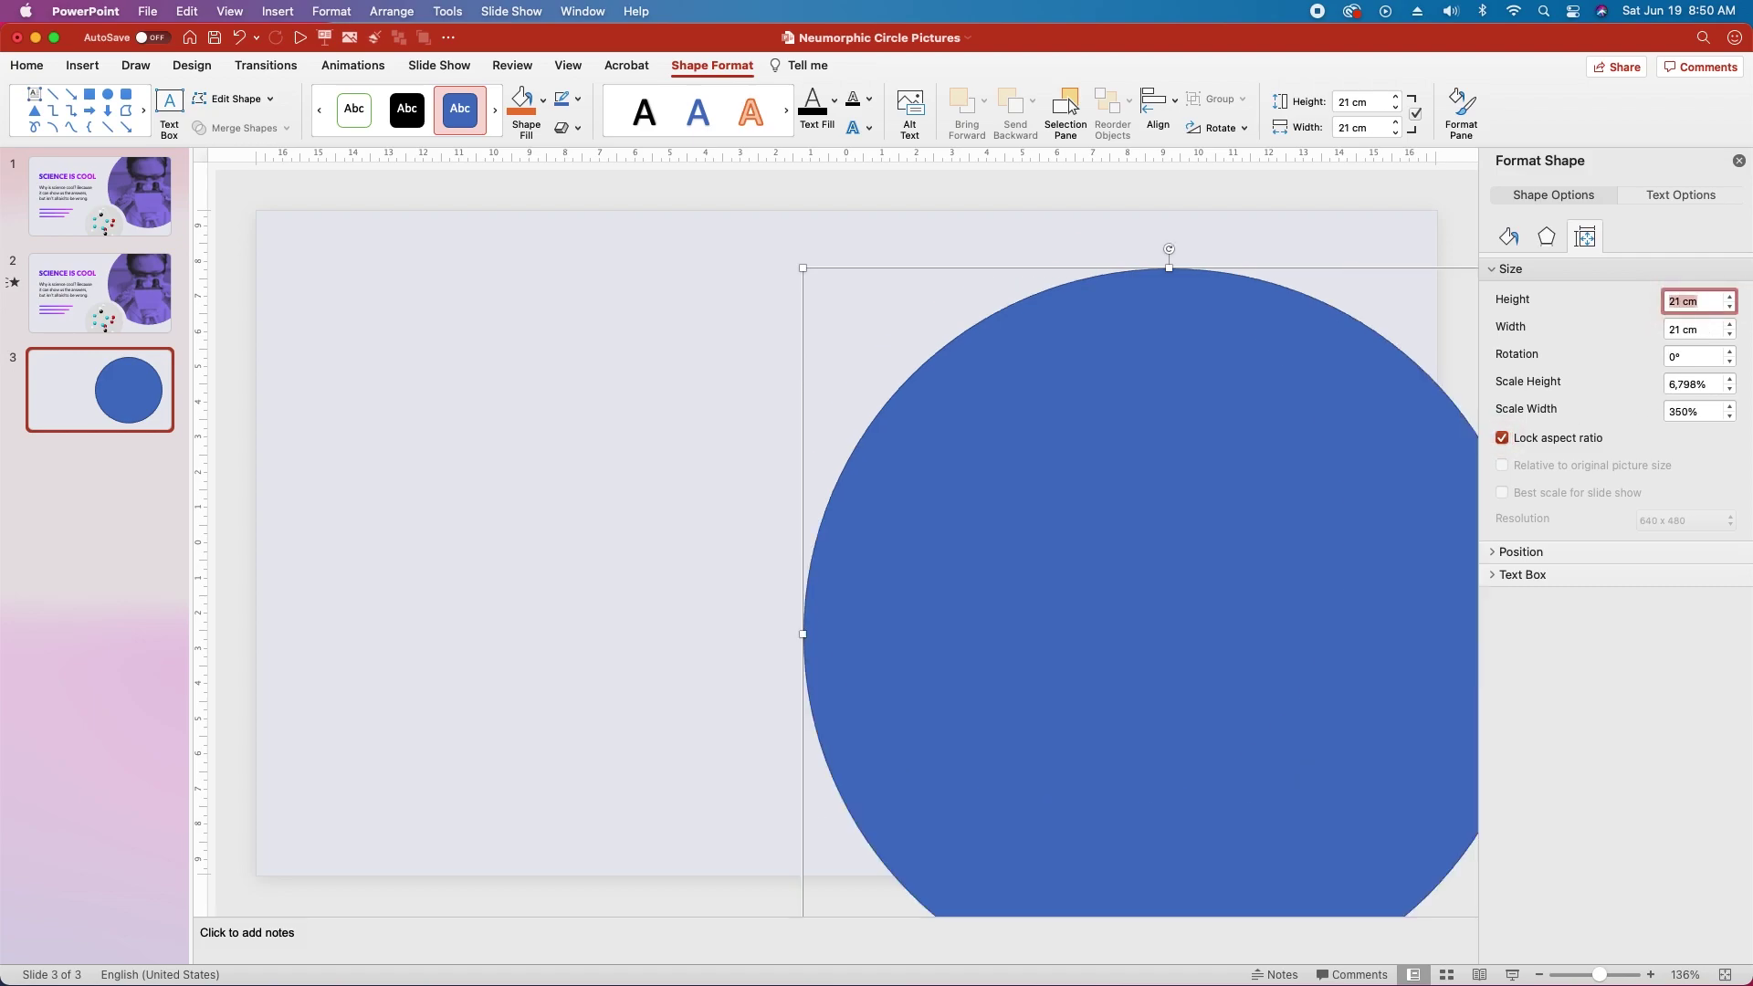
drag(1121, 575, 1167, 420)
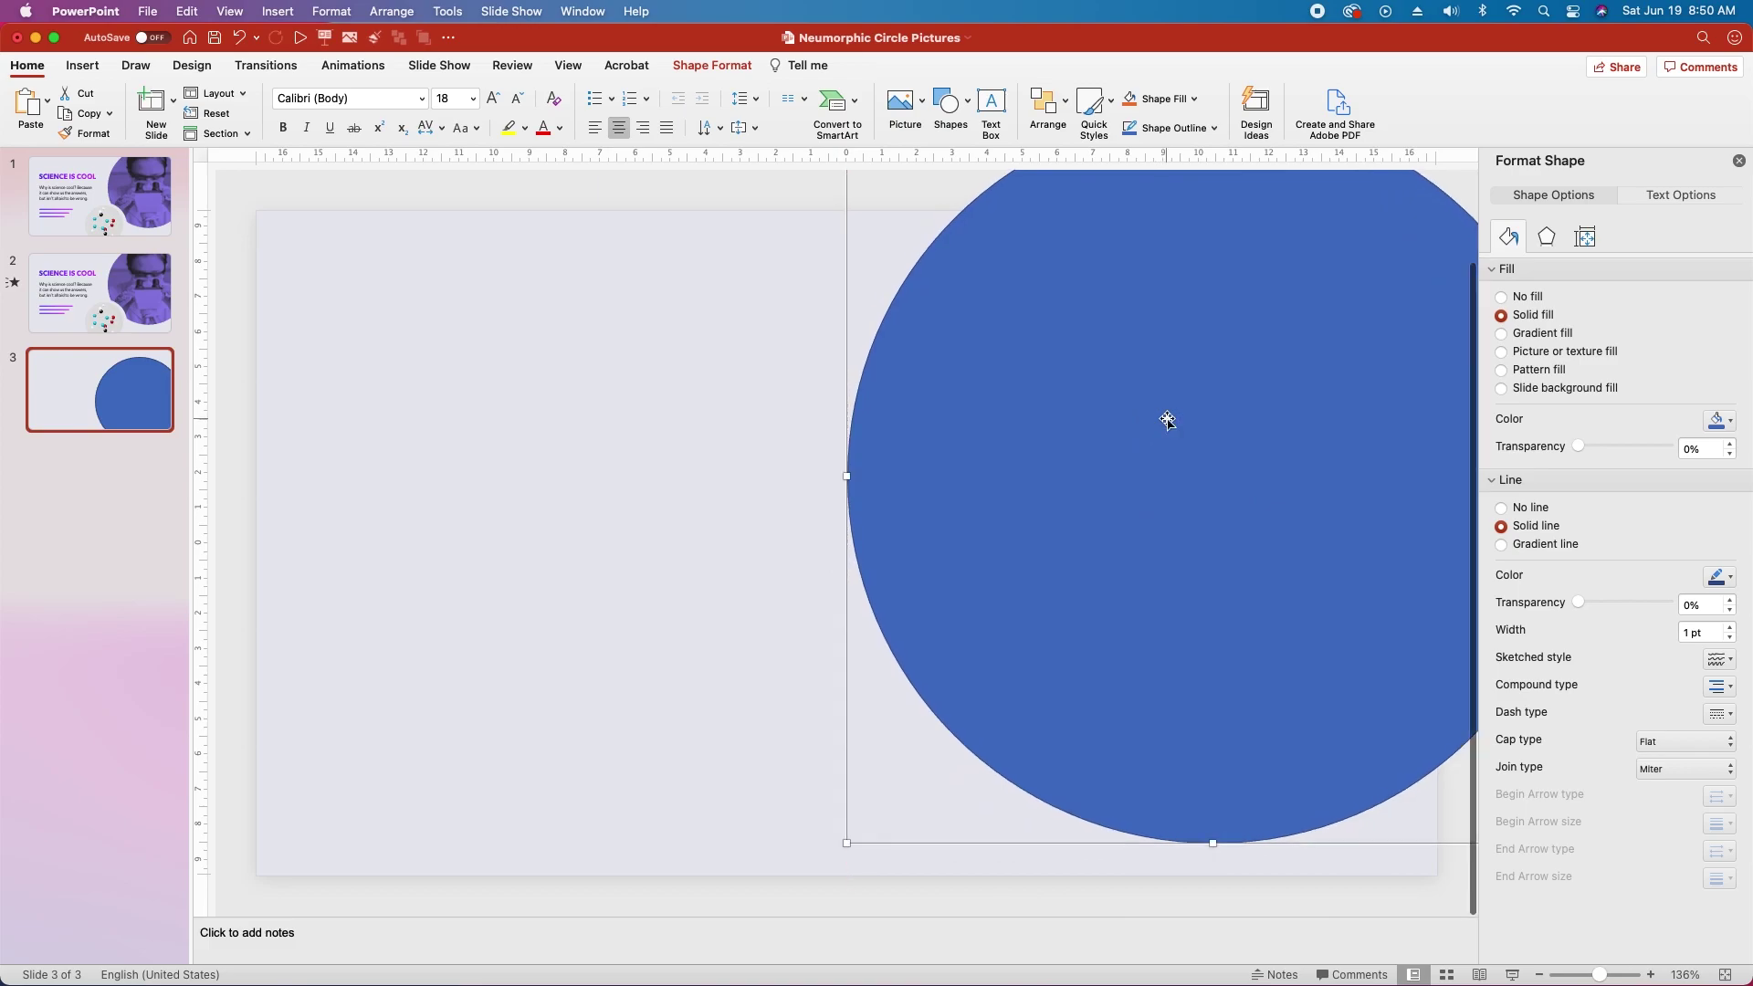
Remove the circle's outline and fill it with the background colour
click(1500, 508)
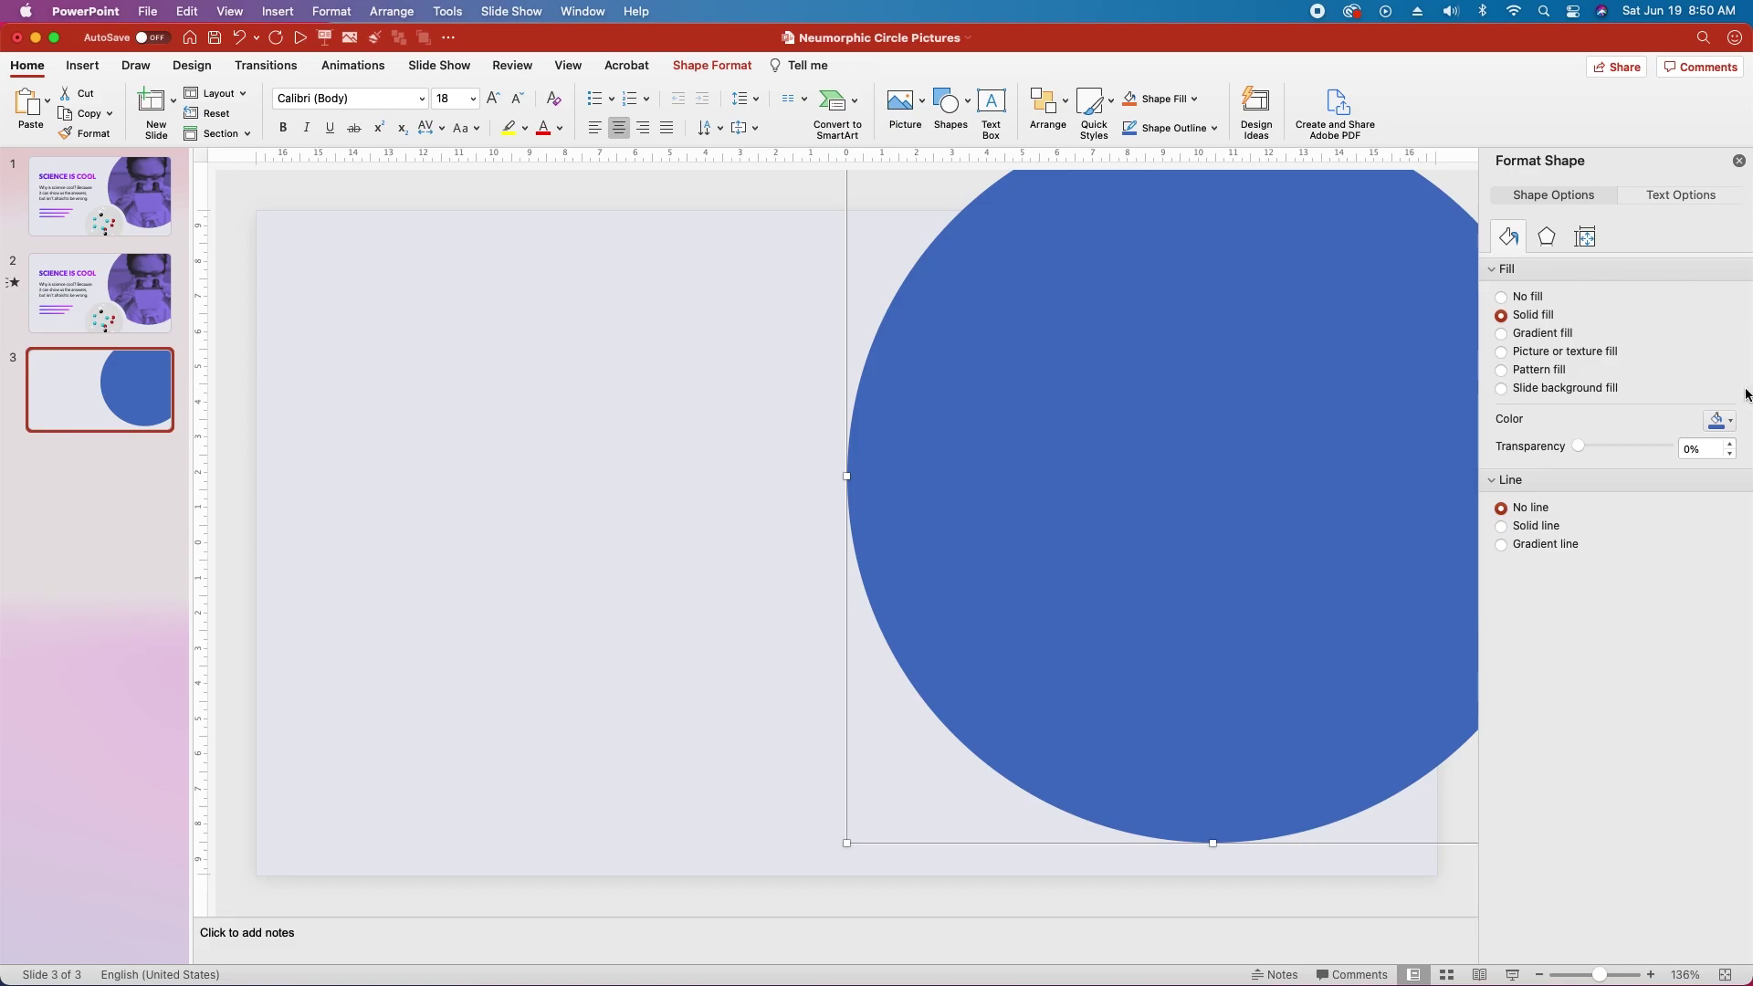
click(1717, 420)
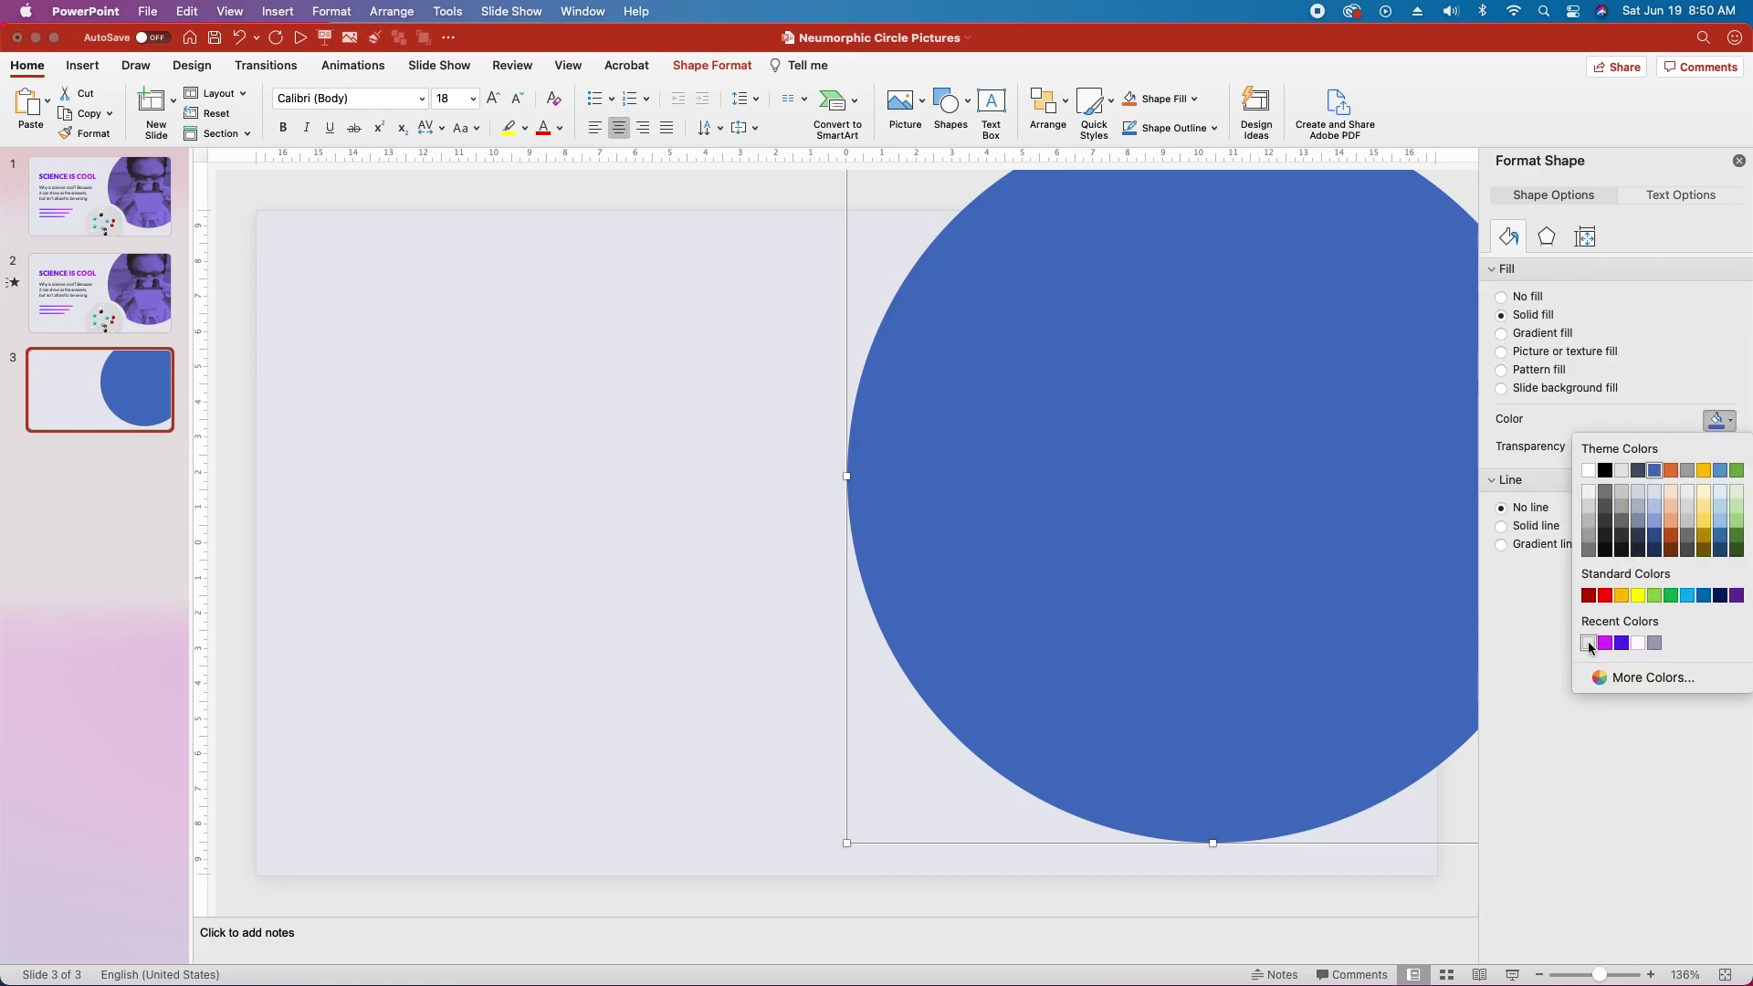
click(1589, 643)
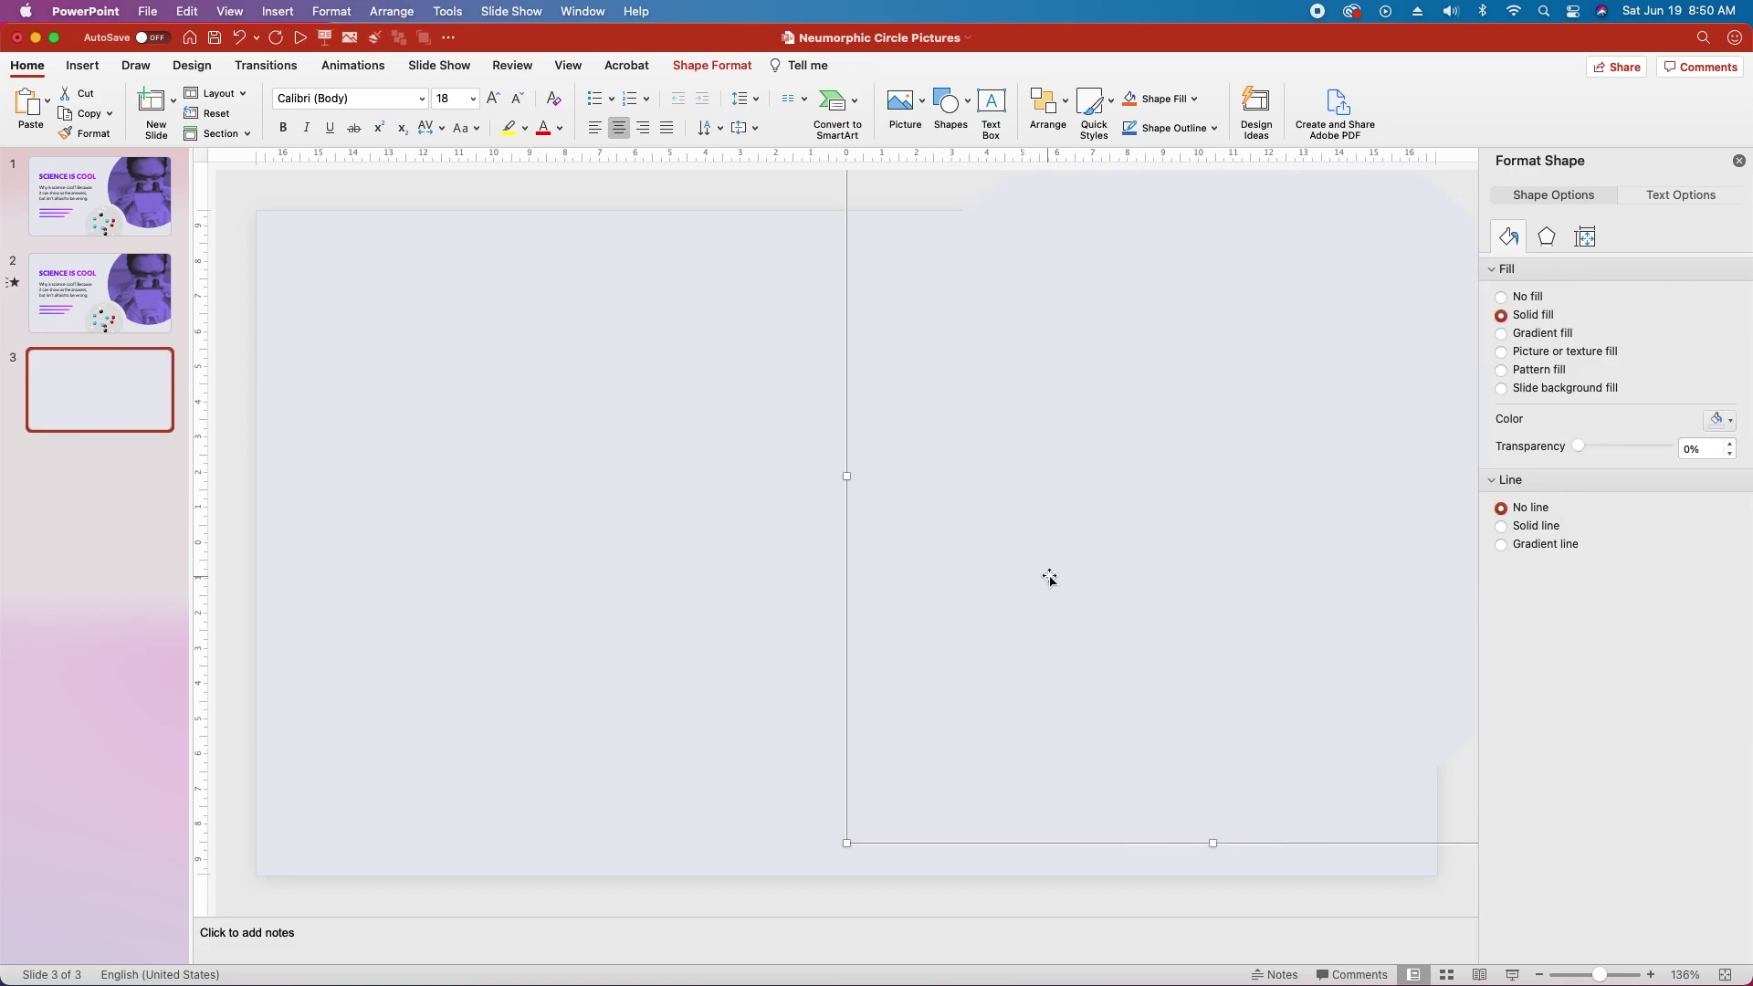
Give the circle an outer shadow coloured A1A5BA
click(1547, 240)
click(1718, 301)
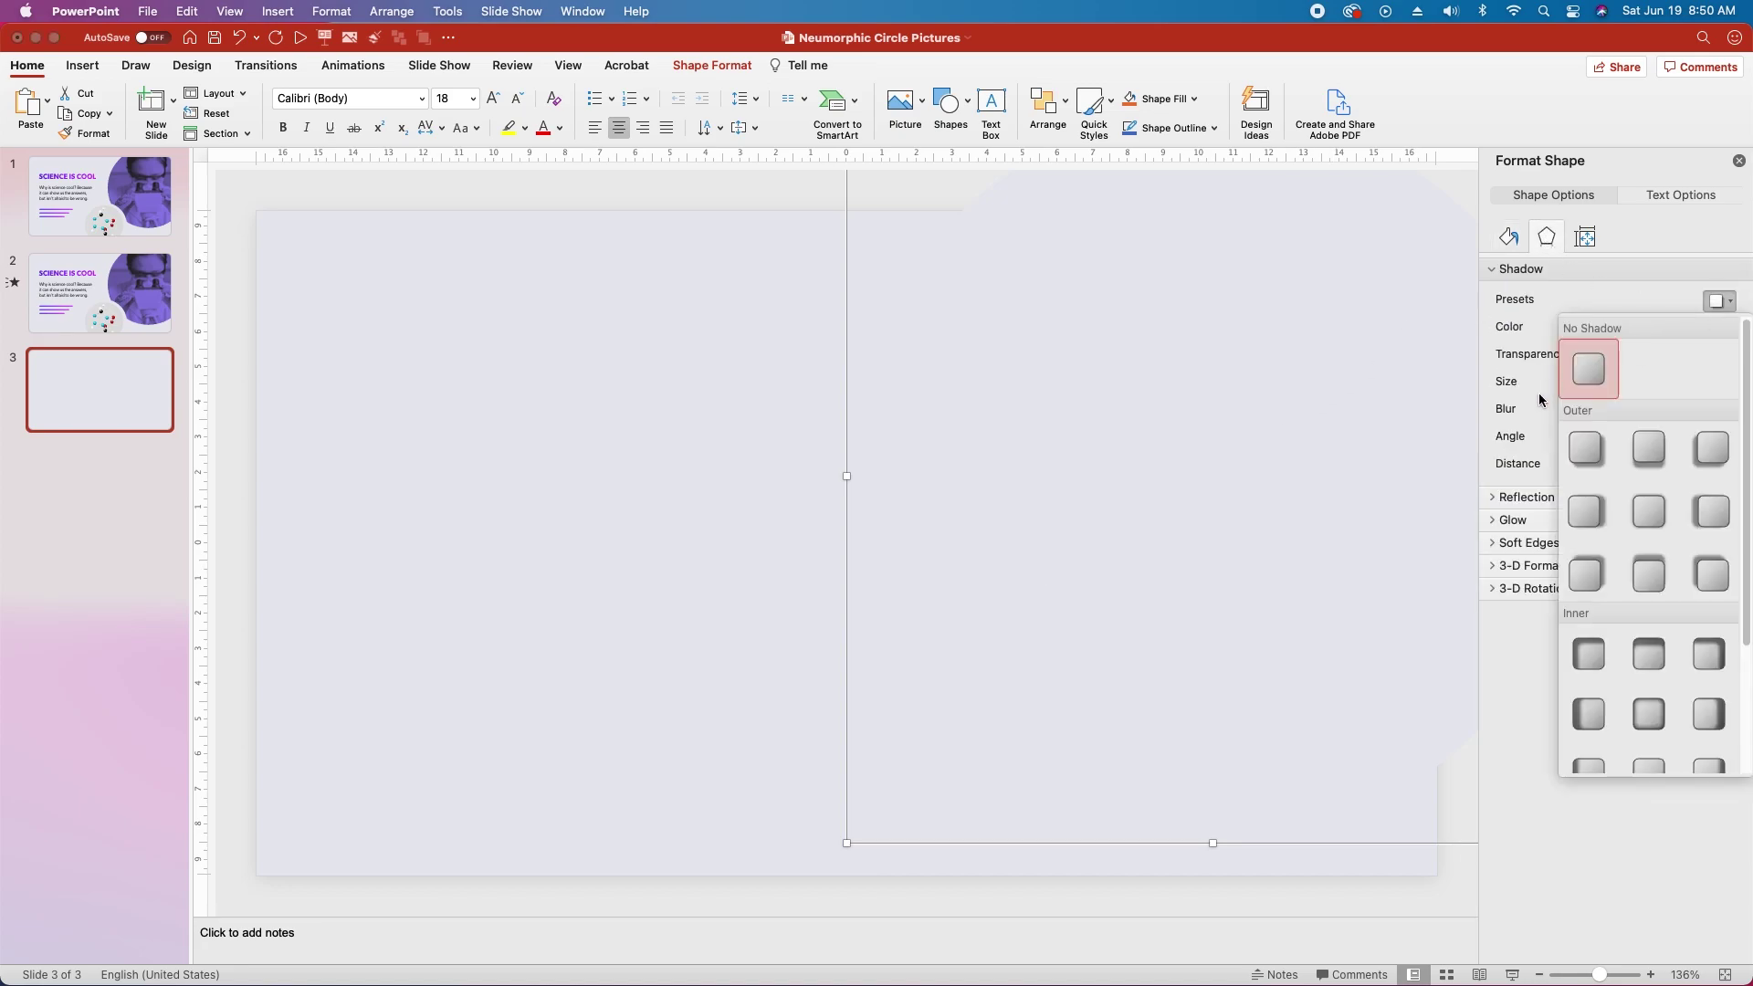
click(1581, 446)
click(1718, 327)
click(1634, 587)
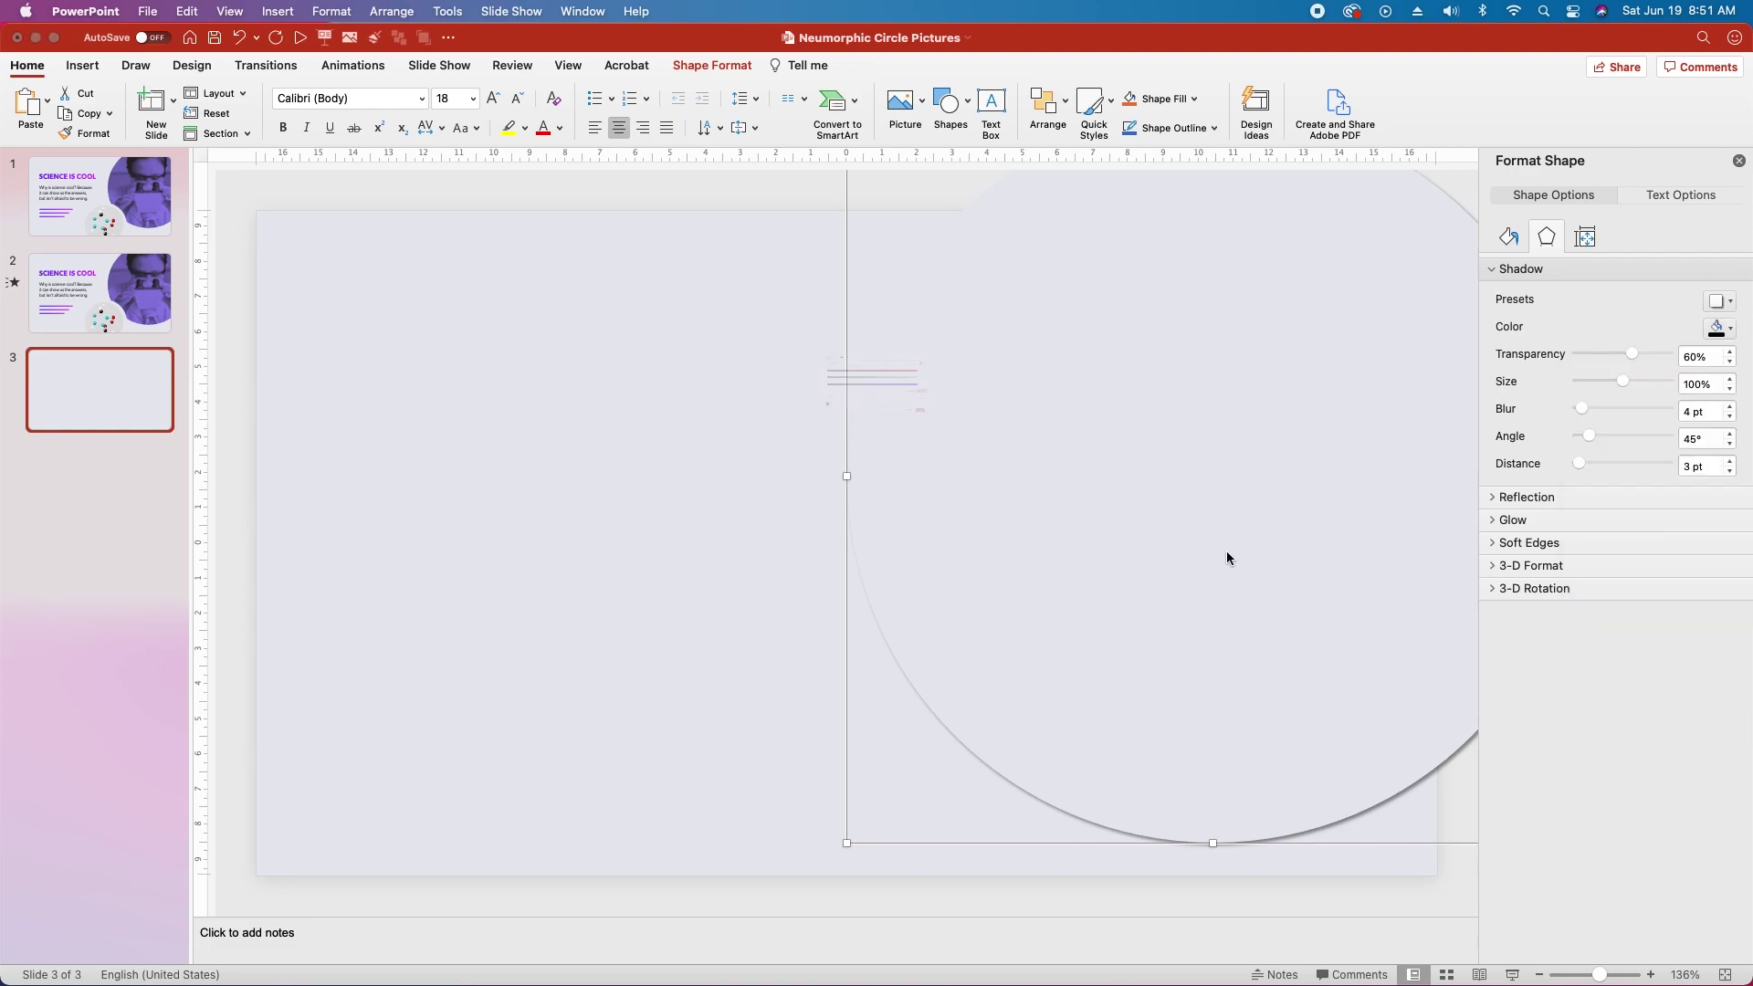
text(a1a5b)
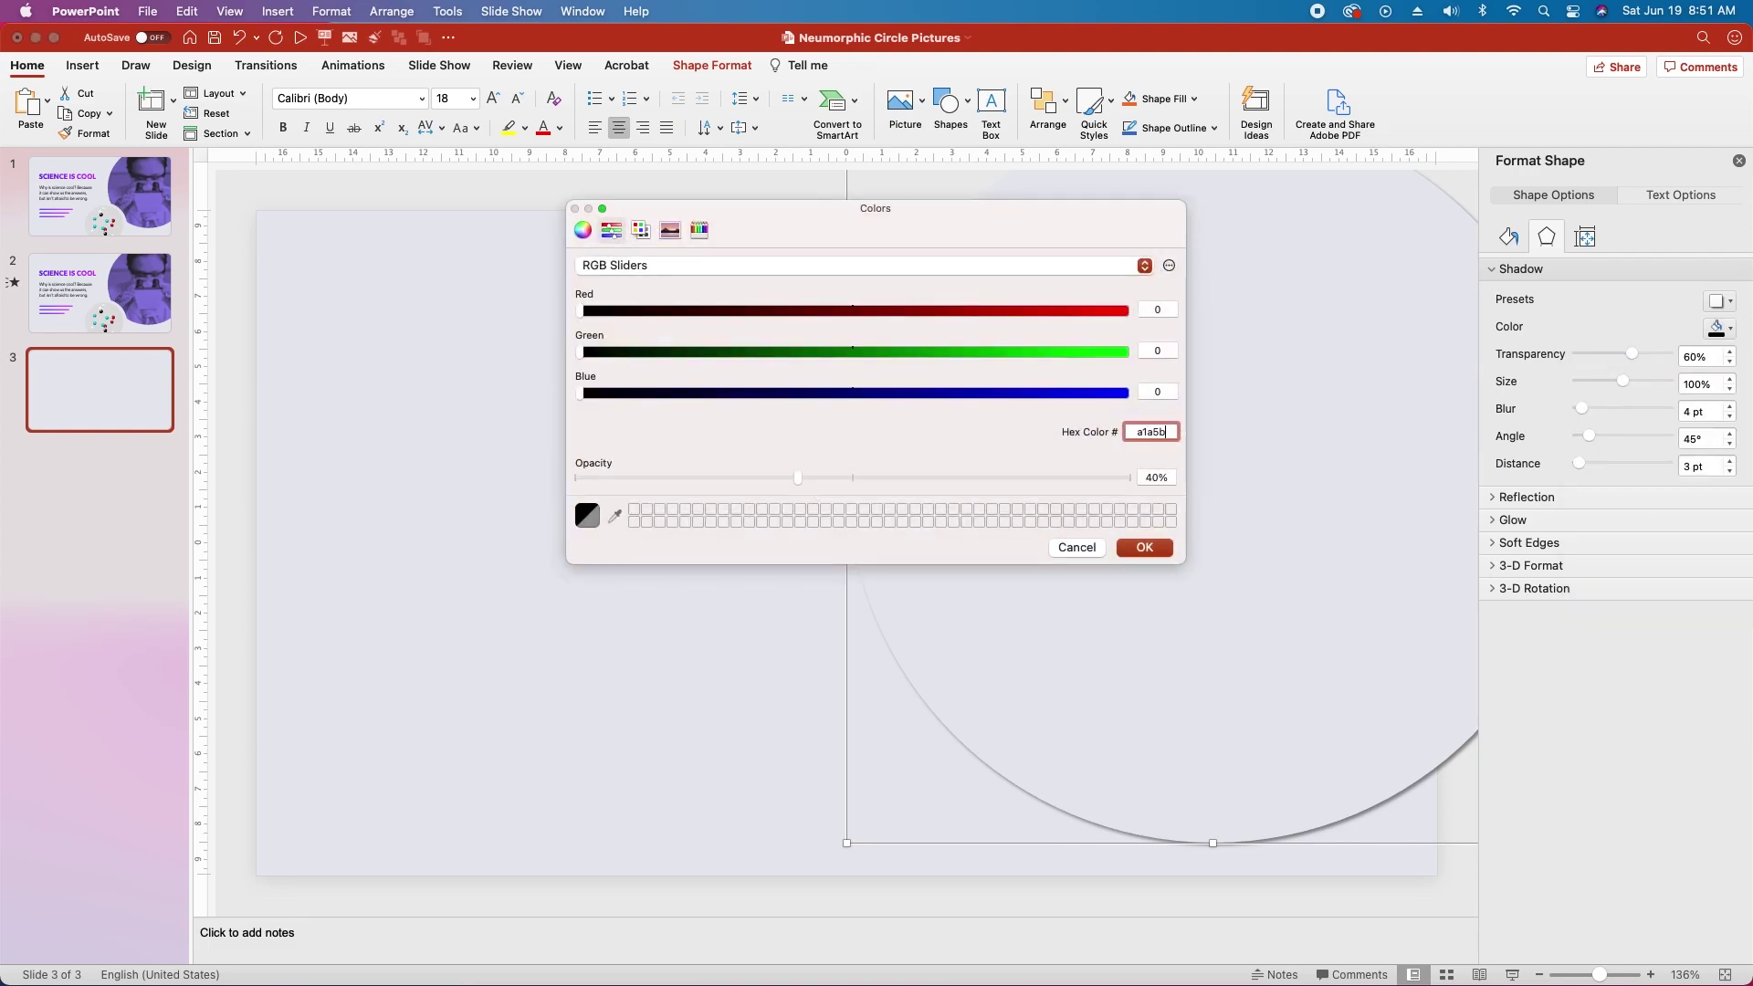
text(a)
key(Return)
Set the shadow blur to 25 pt and distance to 18 pt
click(1688, 411)
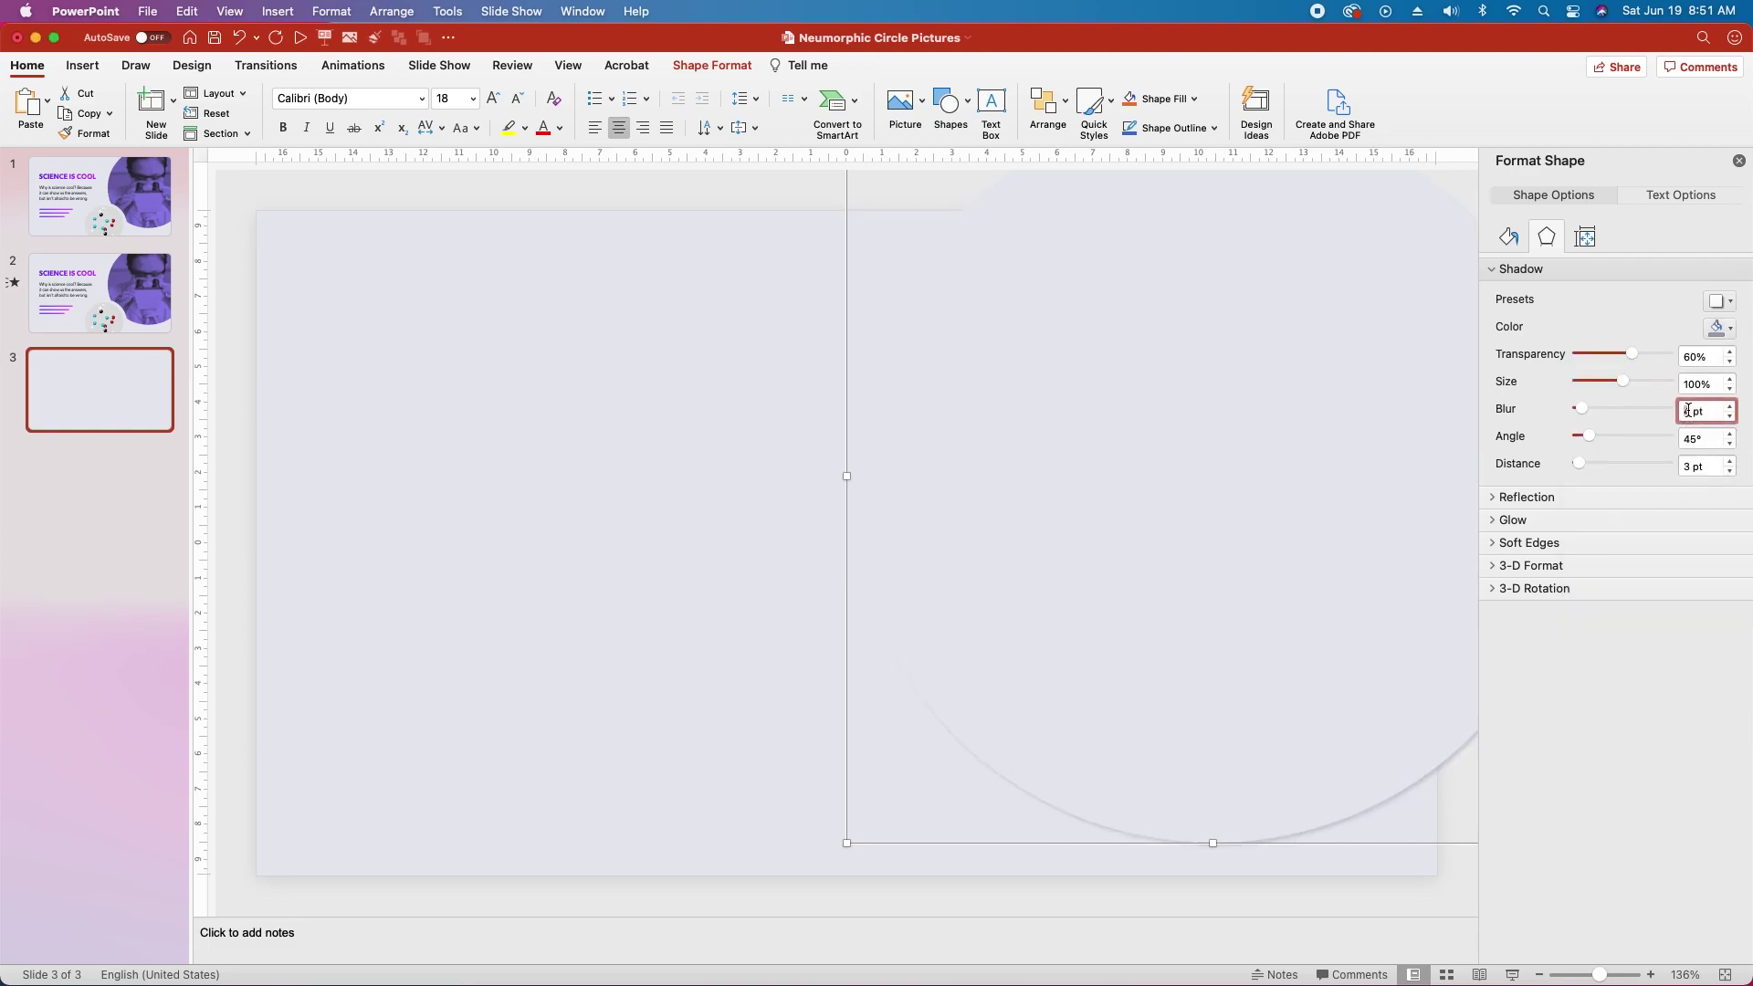
click(1687, 466)
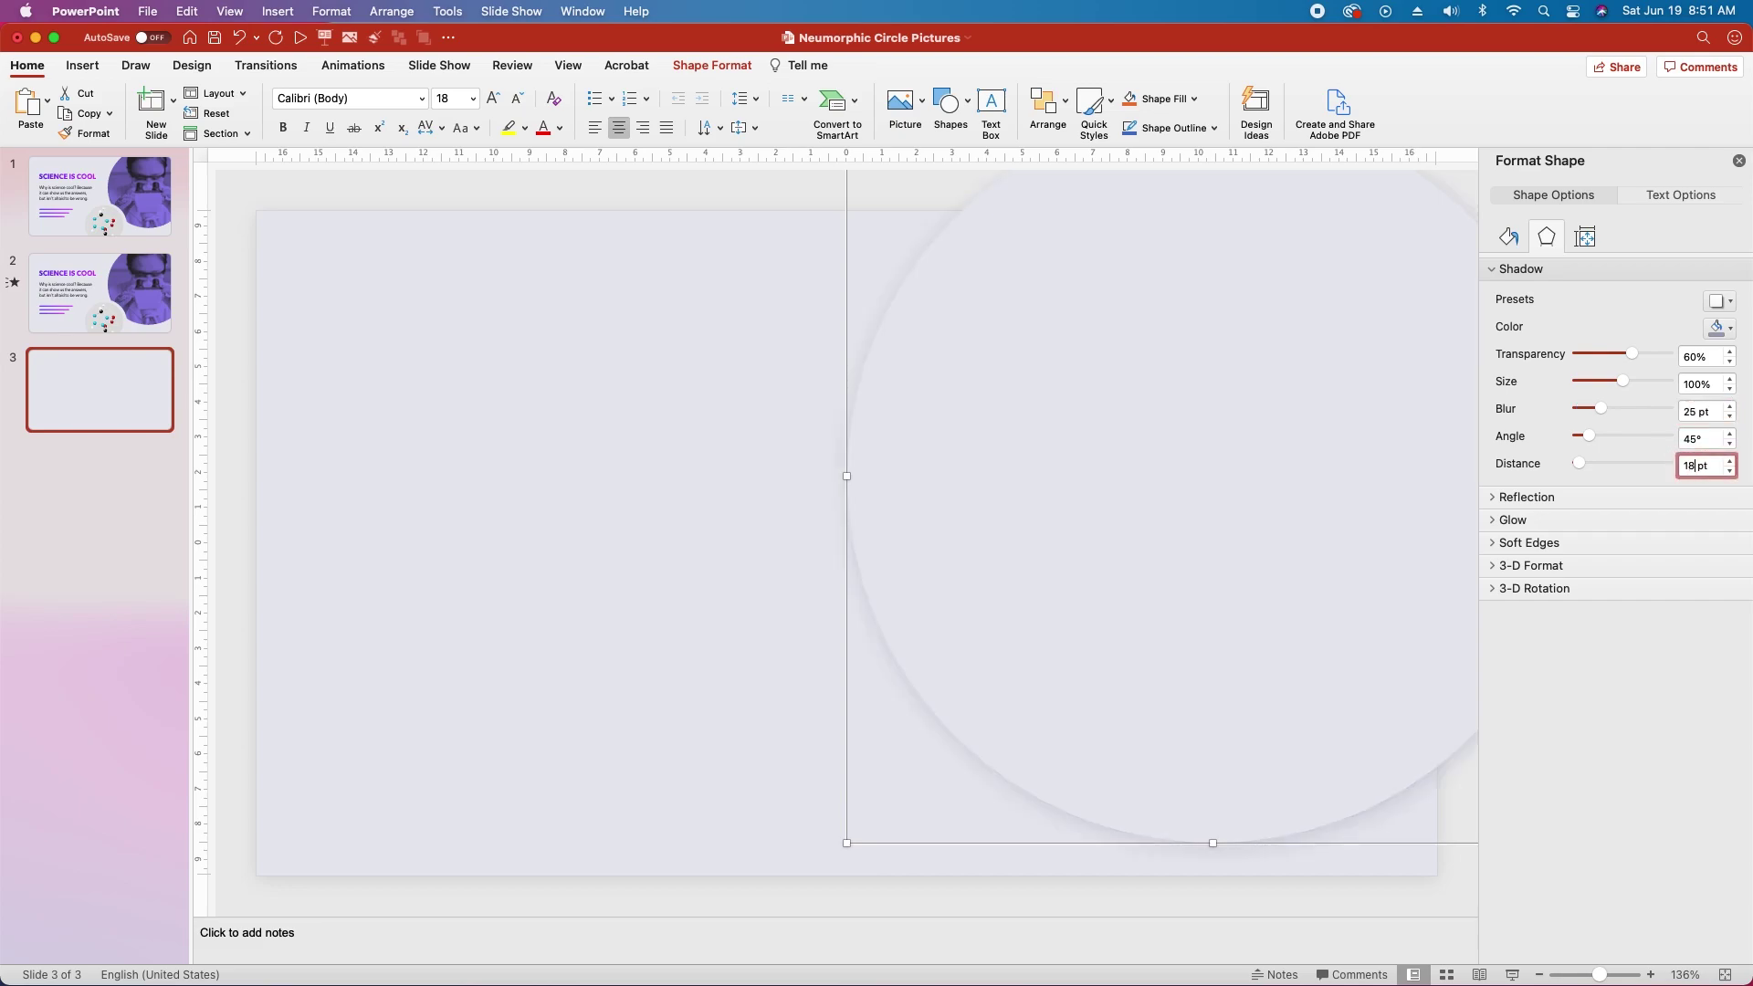
text(18)
key(Return)
click(1145, 470)
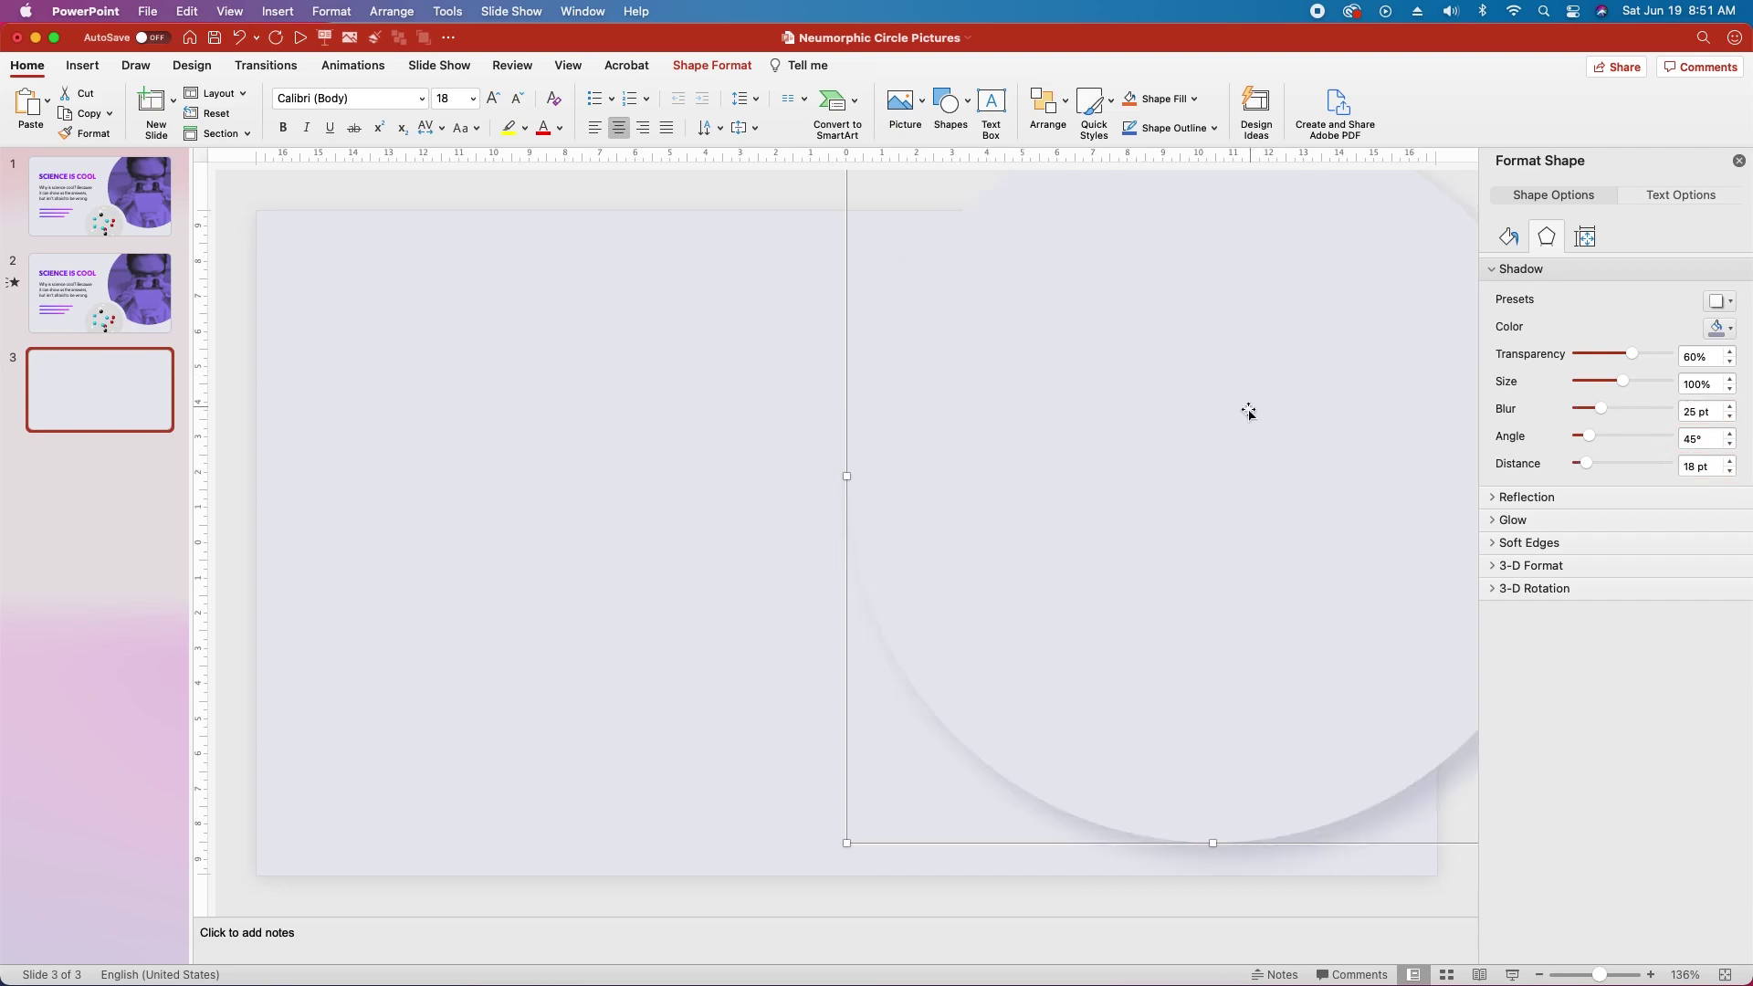
Nudge the circle up-left and change its shadow colour to FCFCFC
scroll(1247, 412, right, 4)
scroll(1247, 412, up, 2)
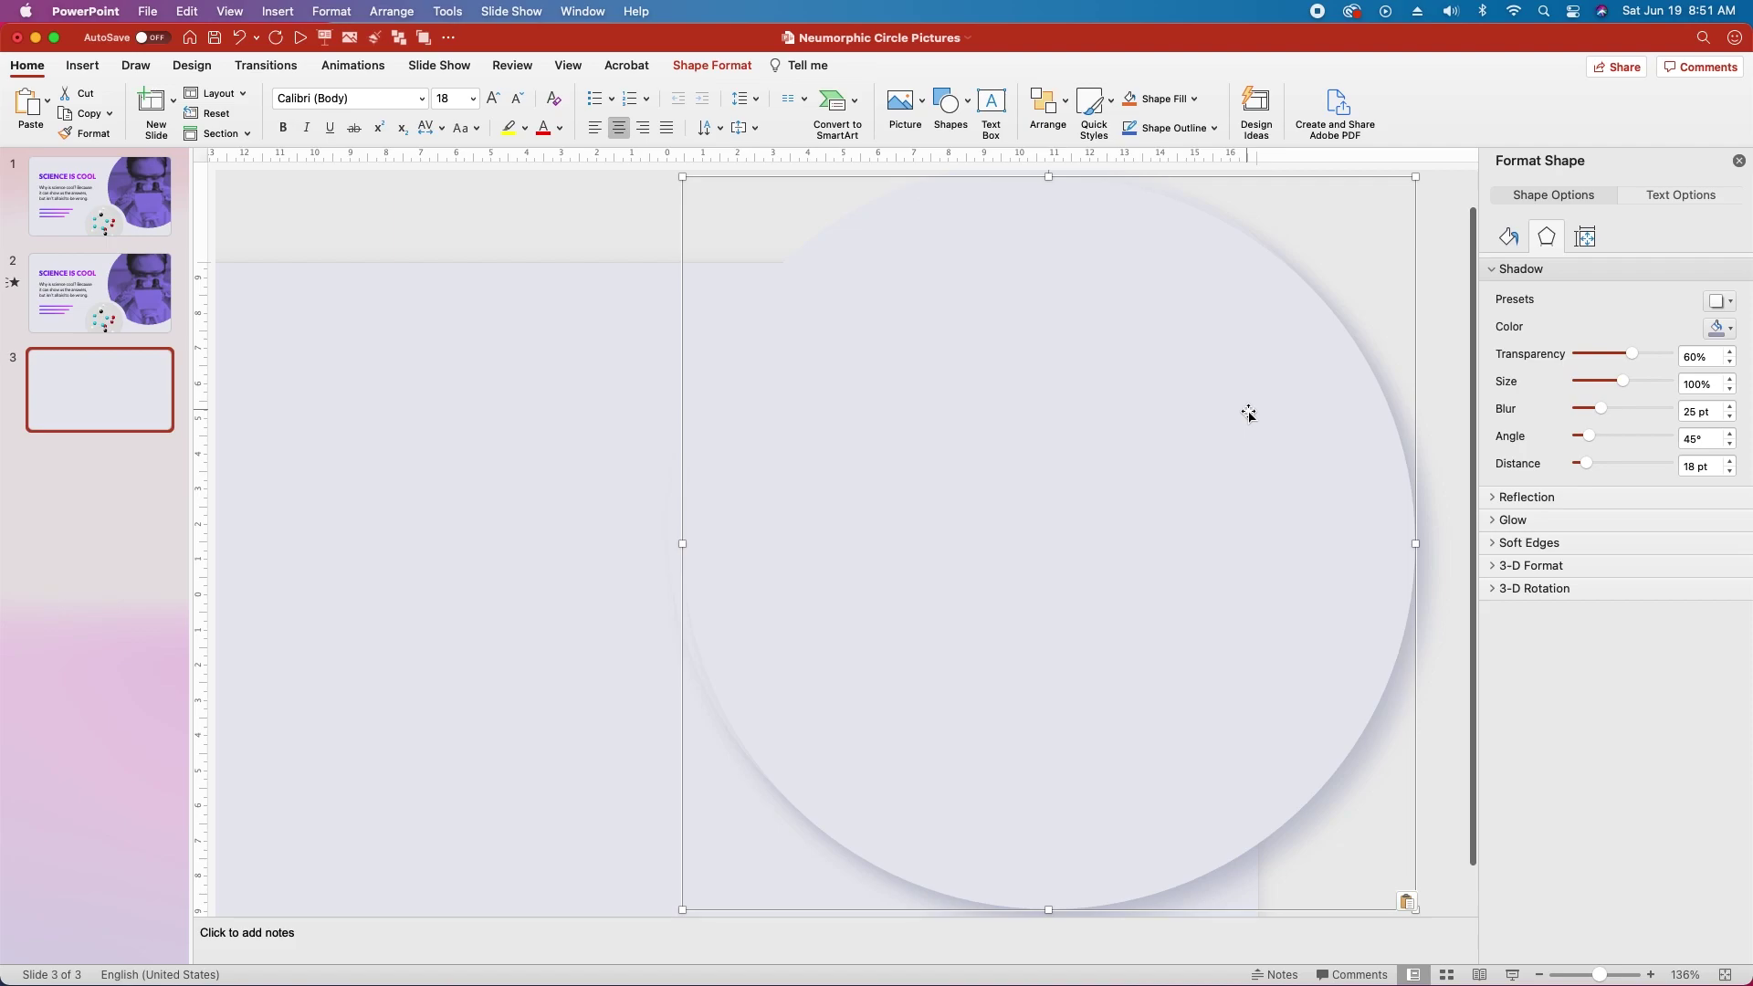
drag(1345, 673, 1321, 641)
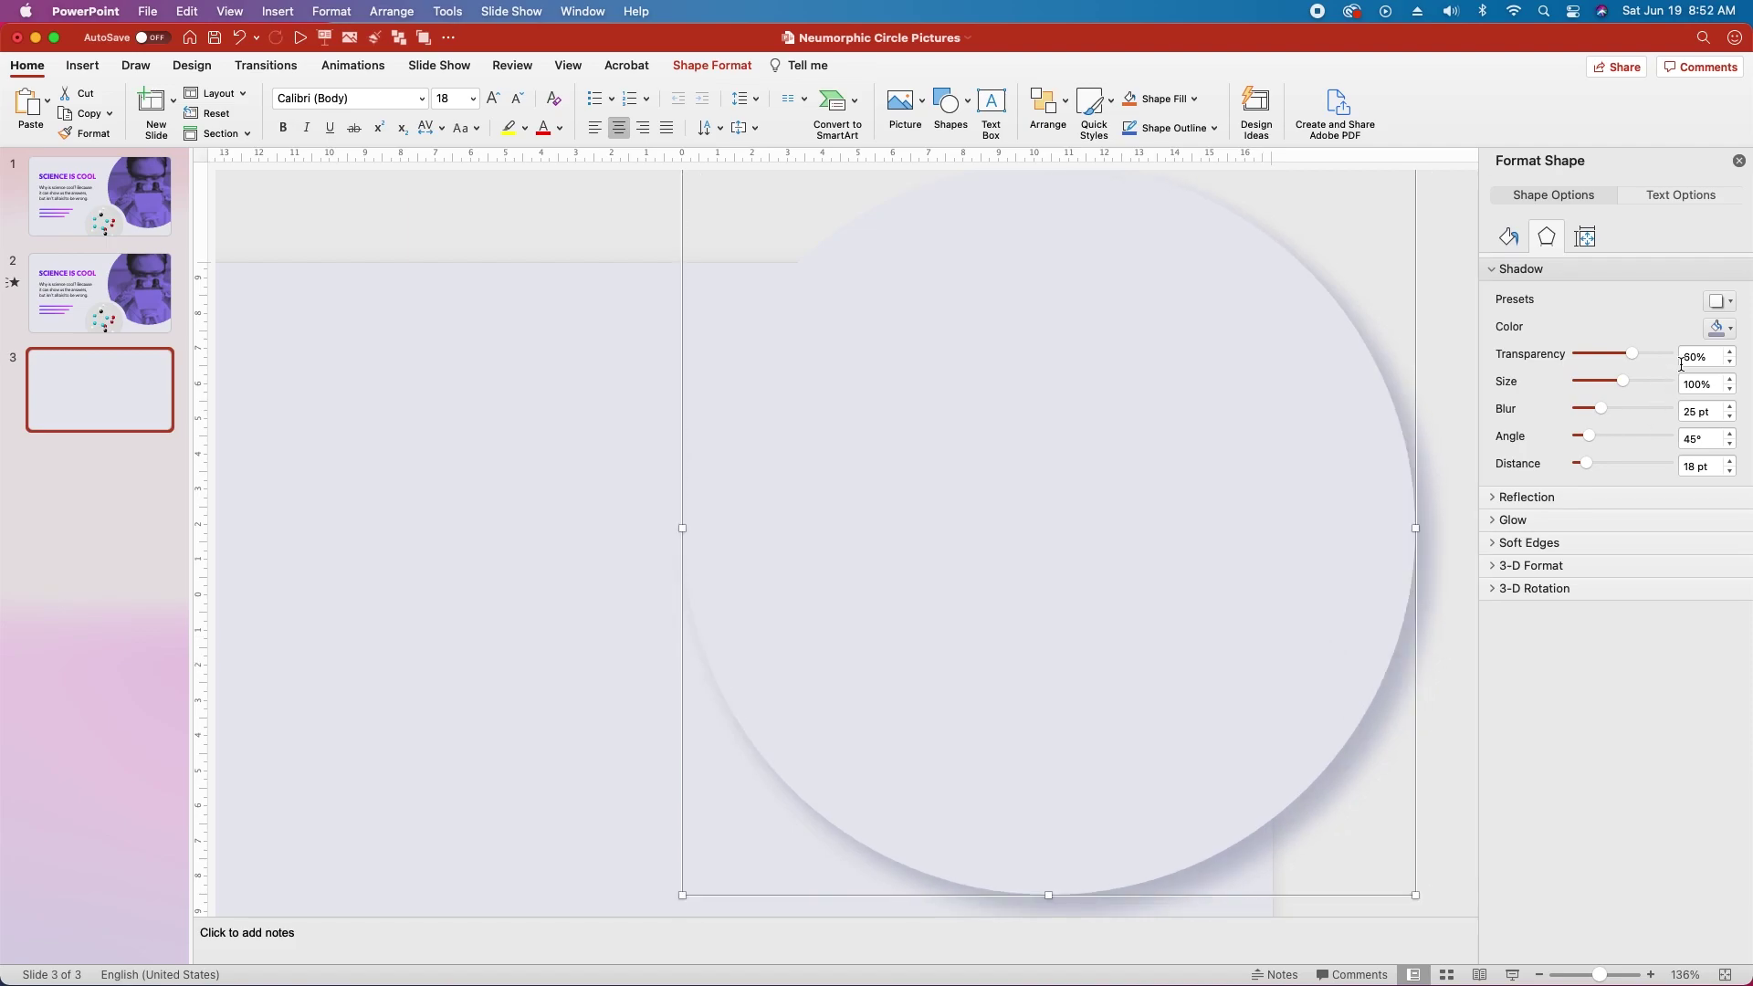
click(1716, 328)
click(1659, 590)
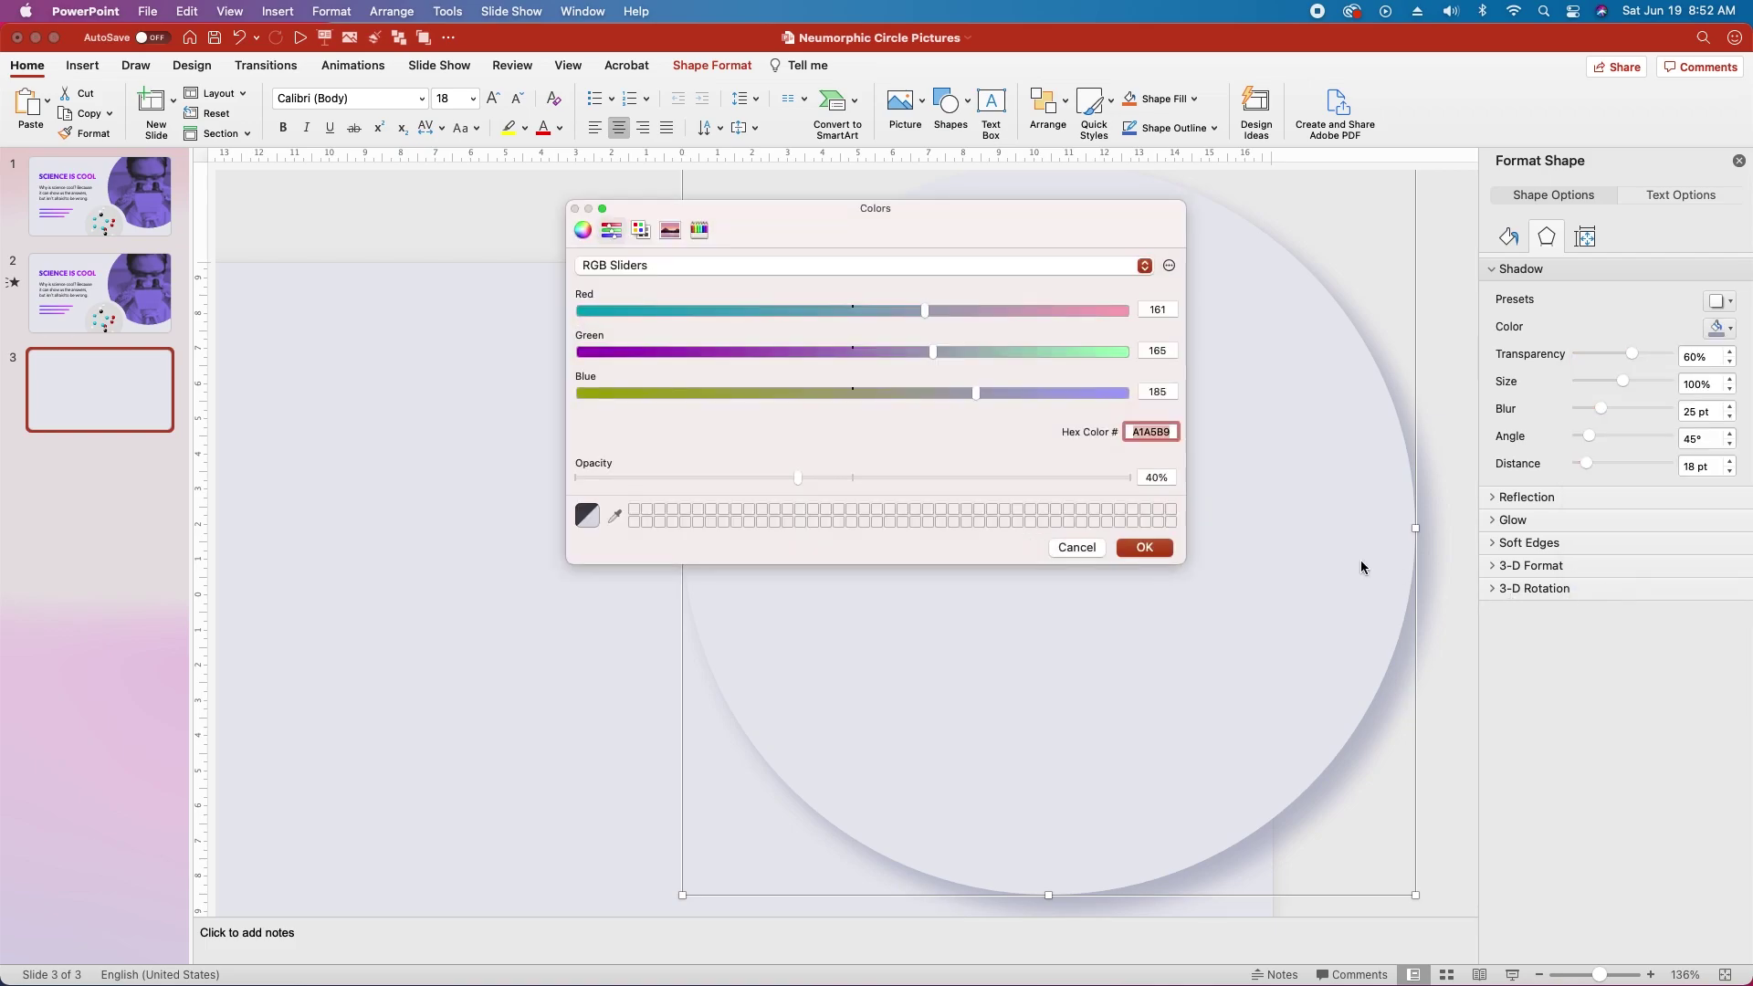
text(fcfcfc)
key(Return)
Set the shadow angle to 225° and transparency to 25%
click(1686, 440)
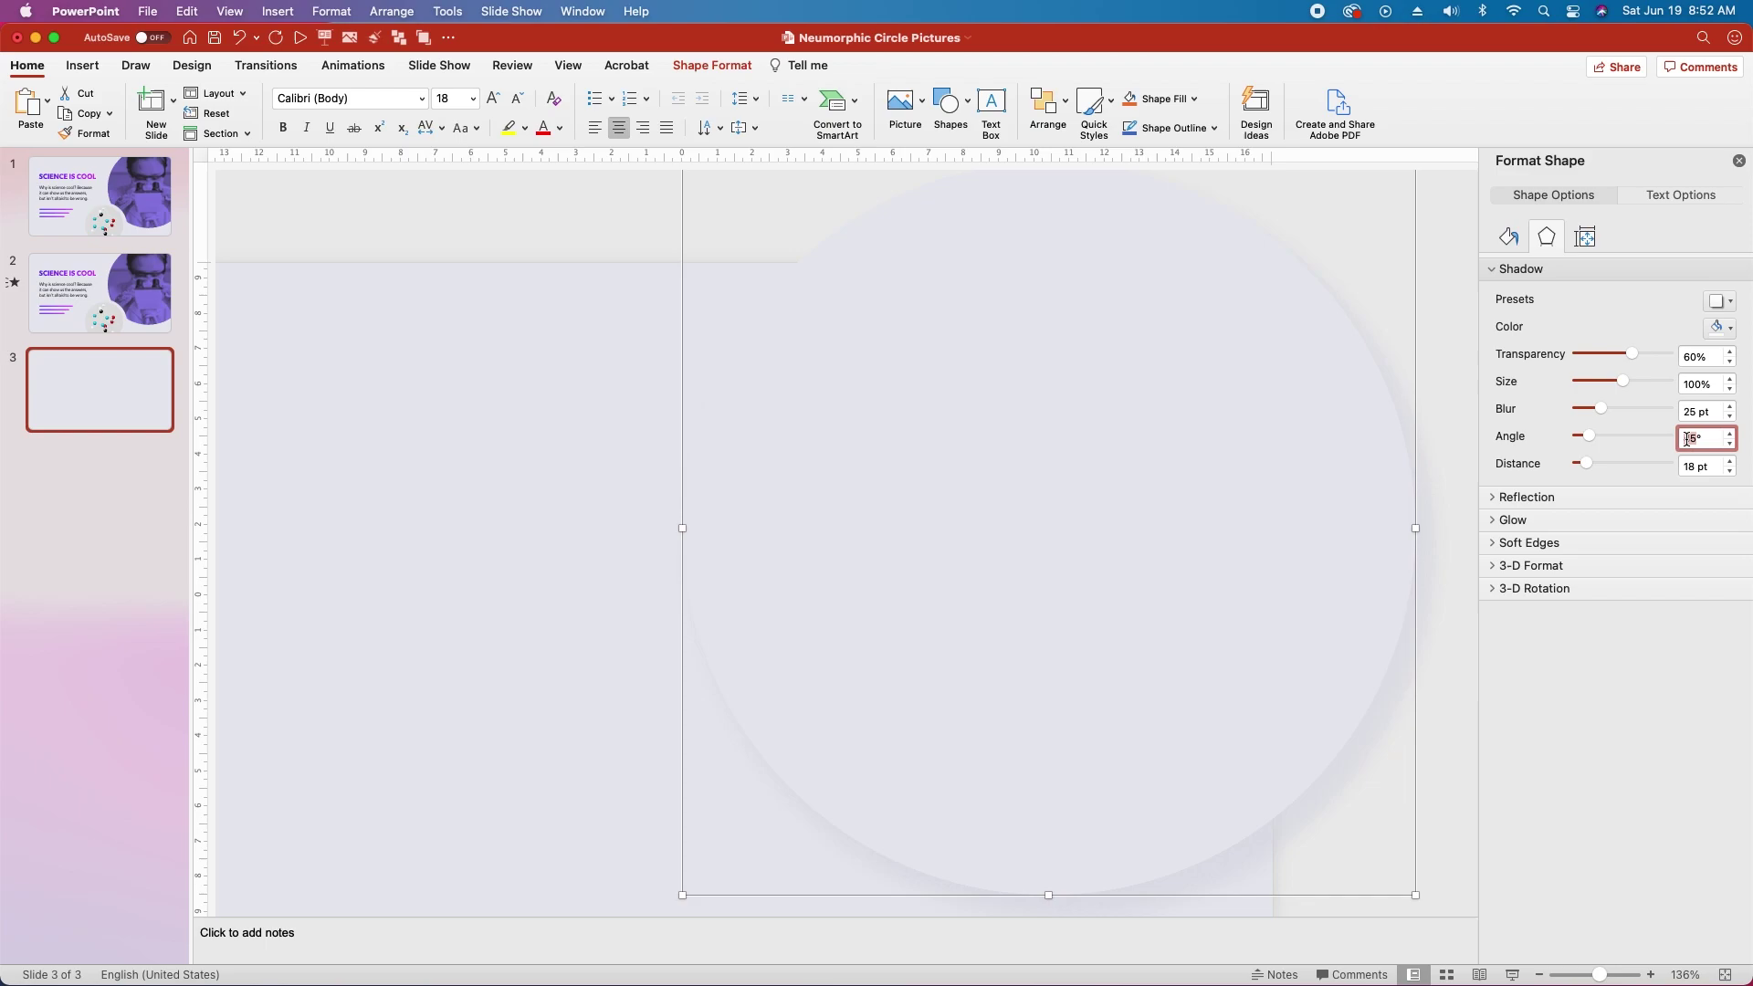
text(225)
key(Return)
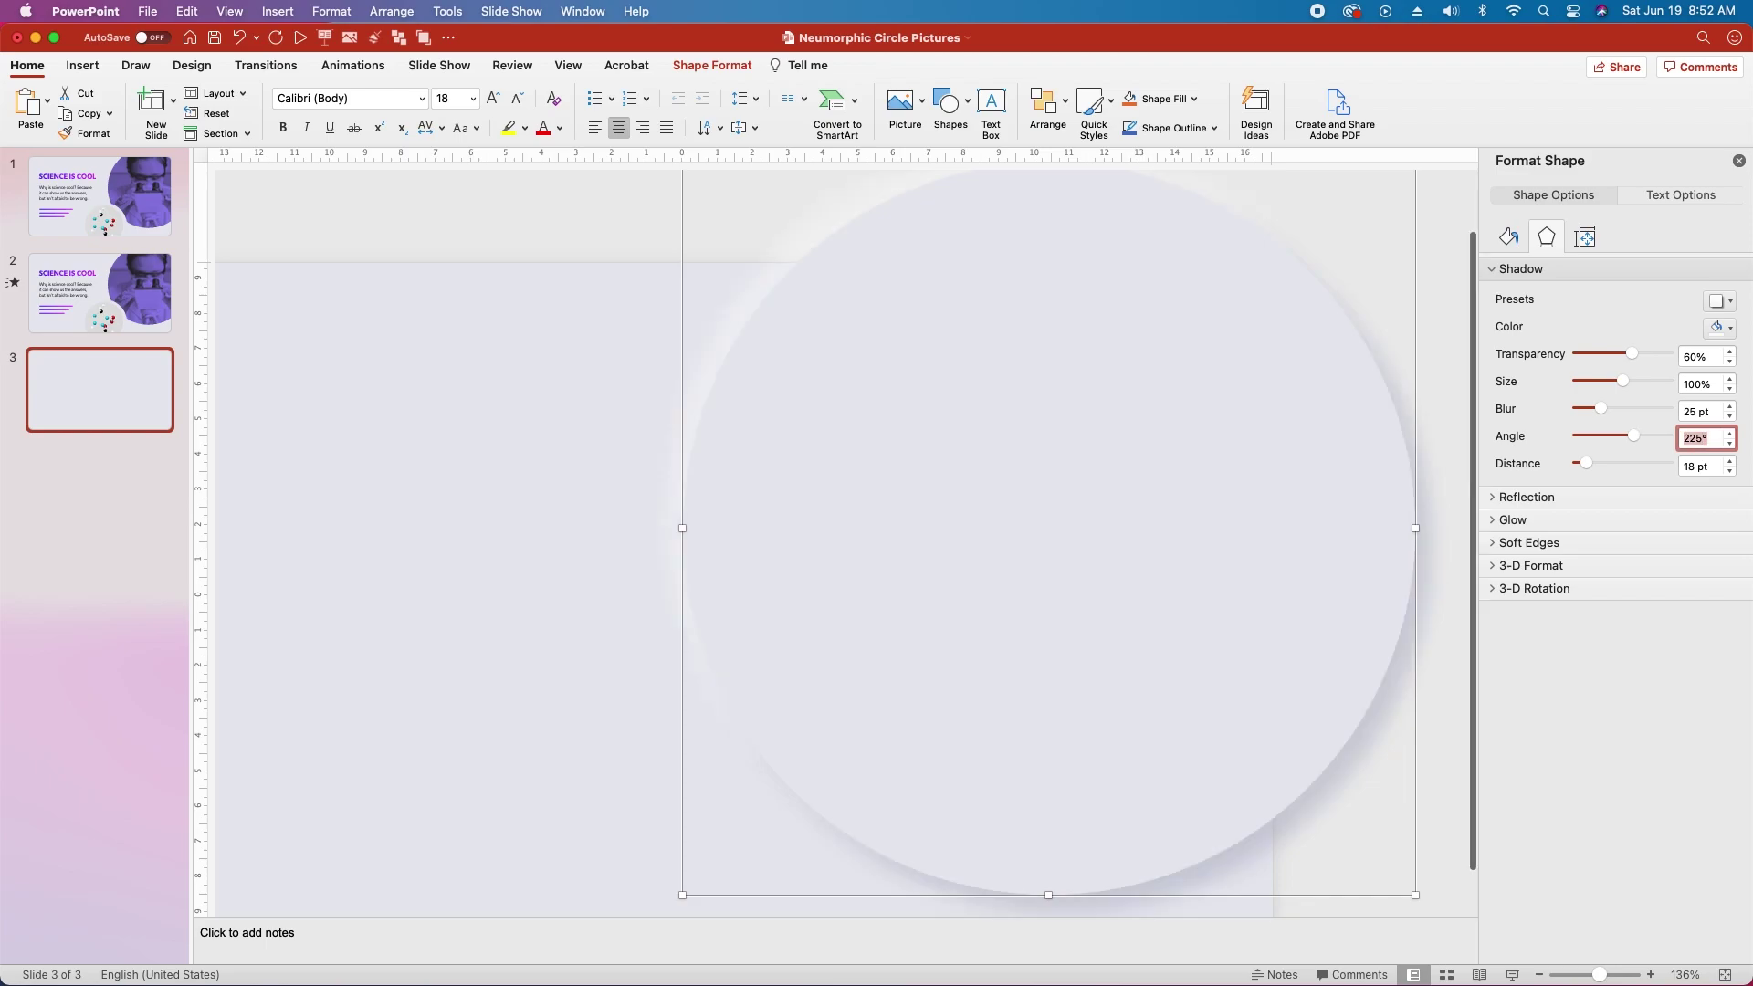
click(1689, 355)
text(25)
key(Return)
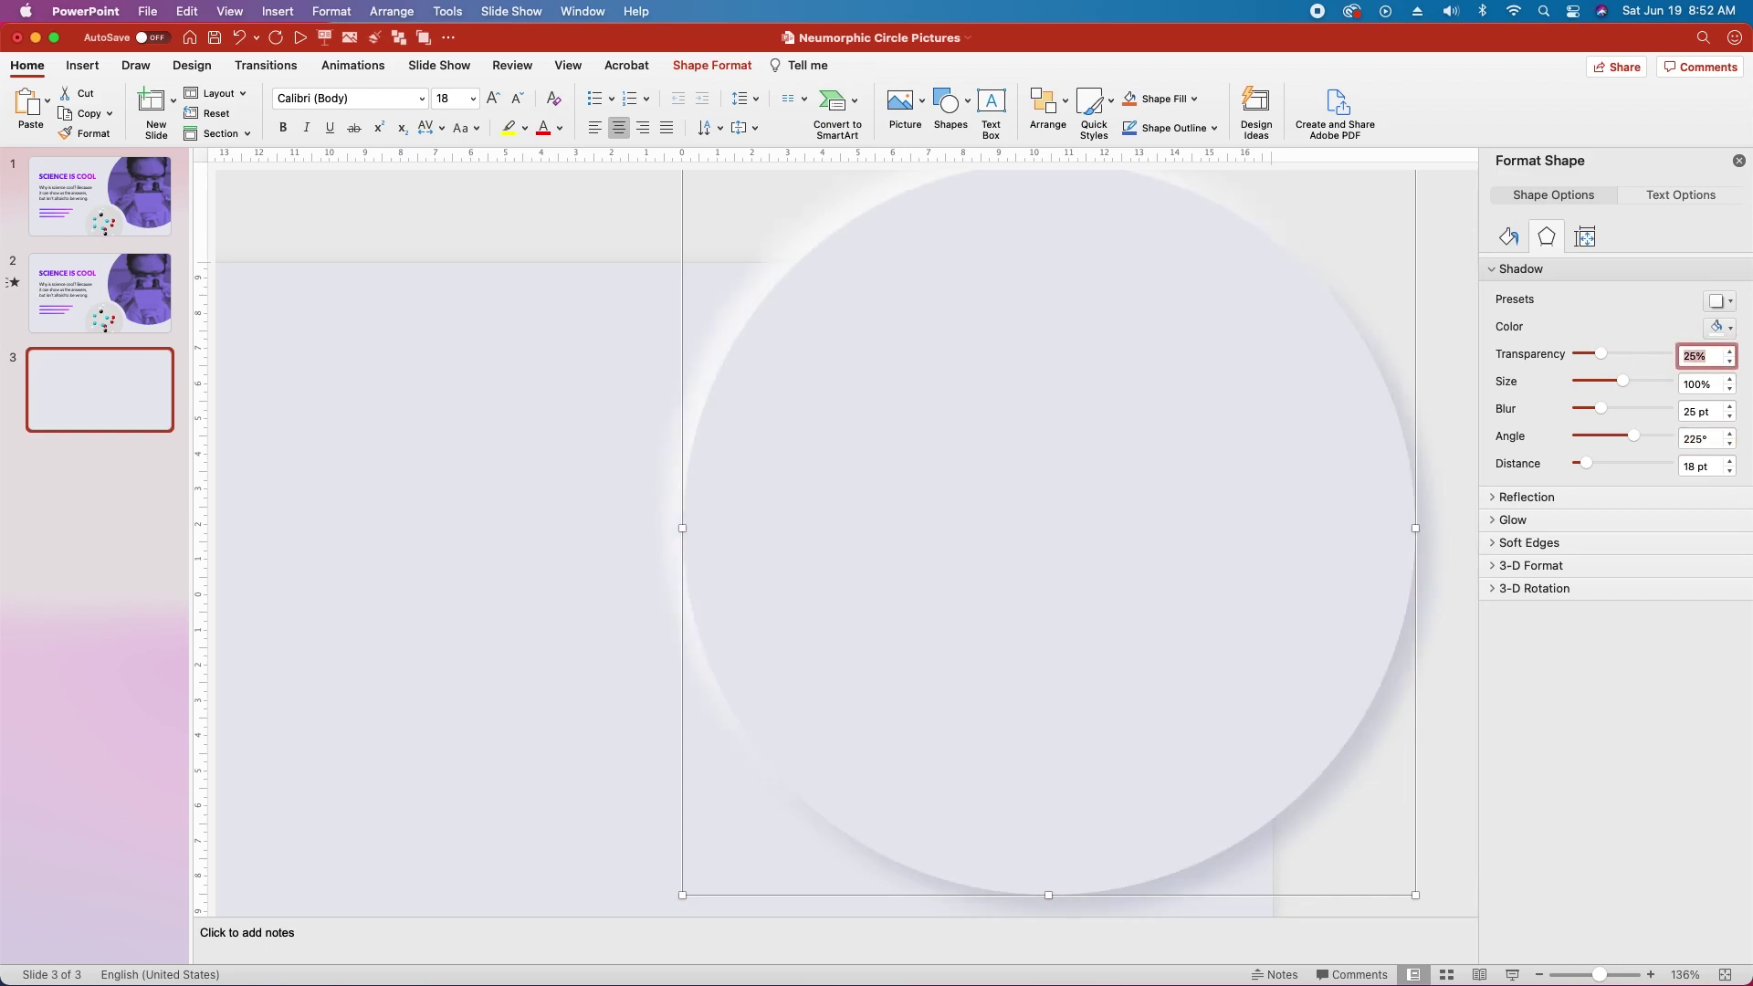
Insert a stock photo of a woman scientist at a microscope
click(907, 106)
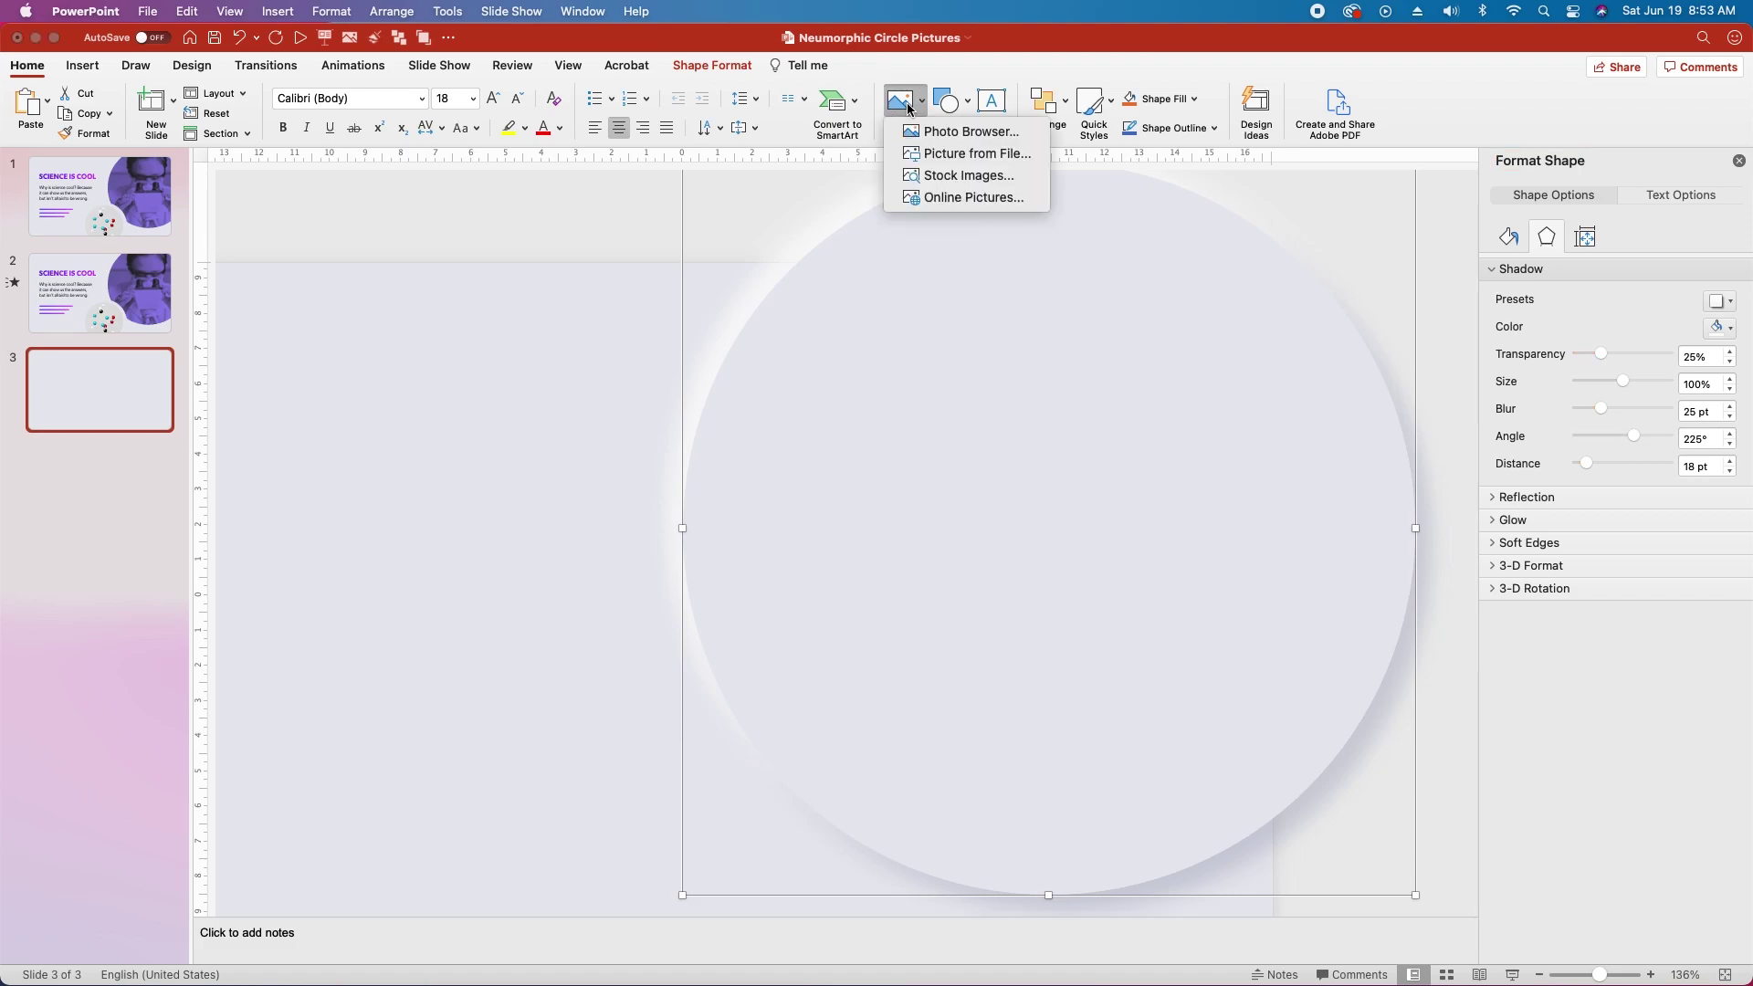
click(954, 176)
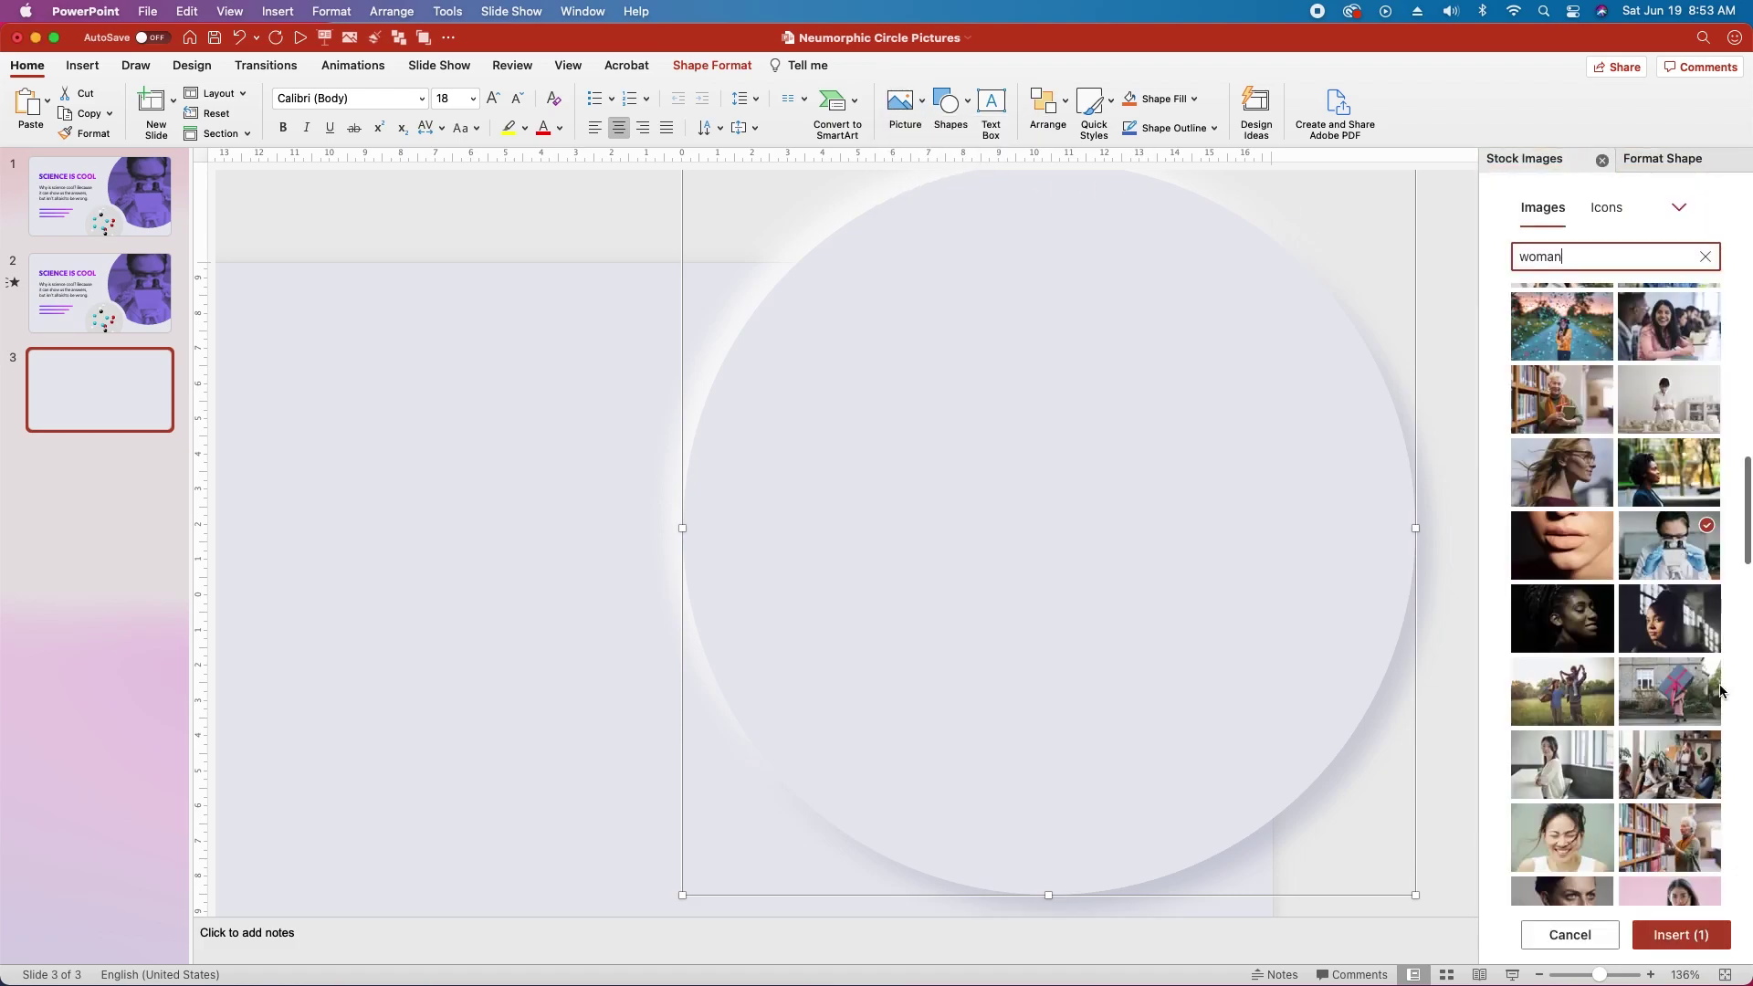
click(1679, 935)
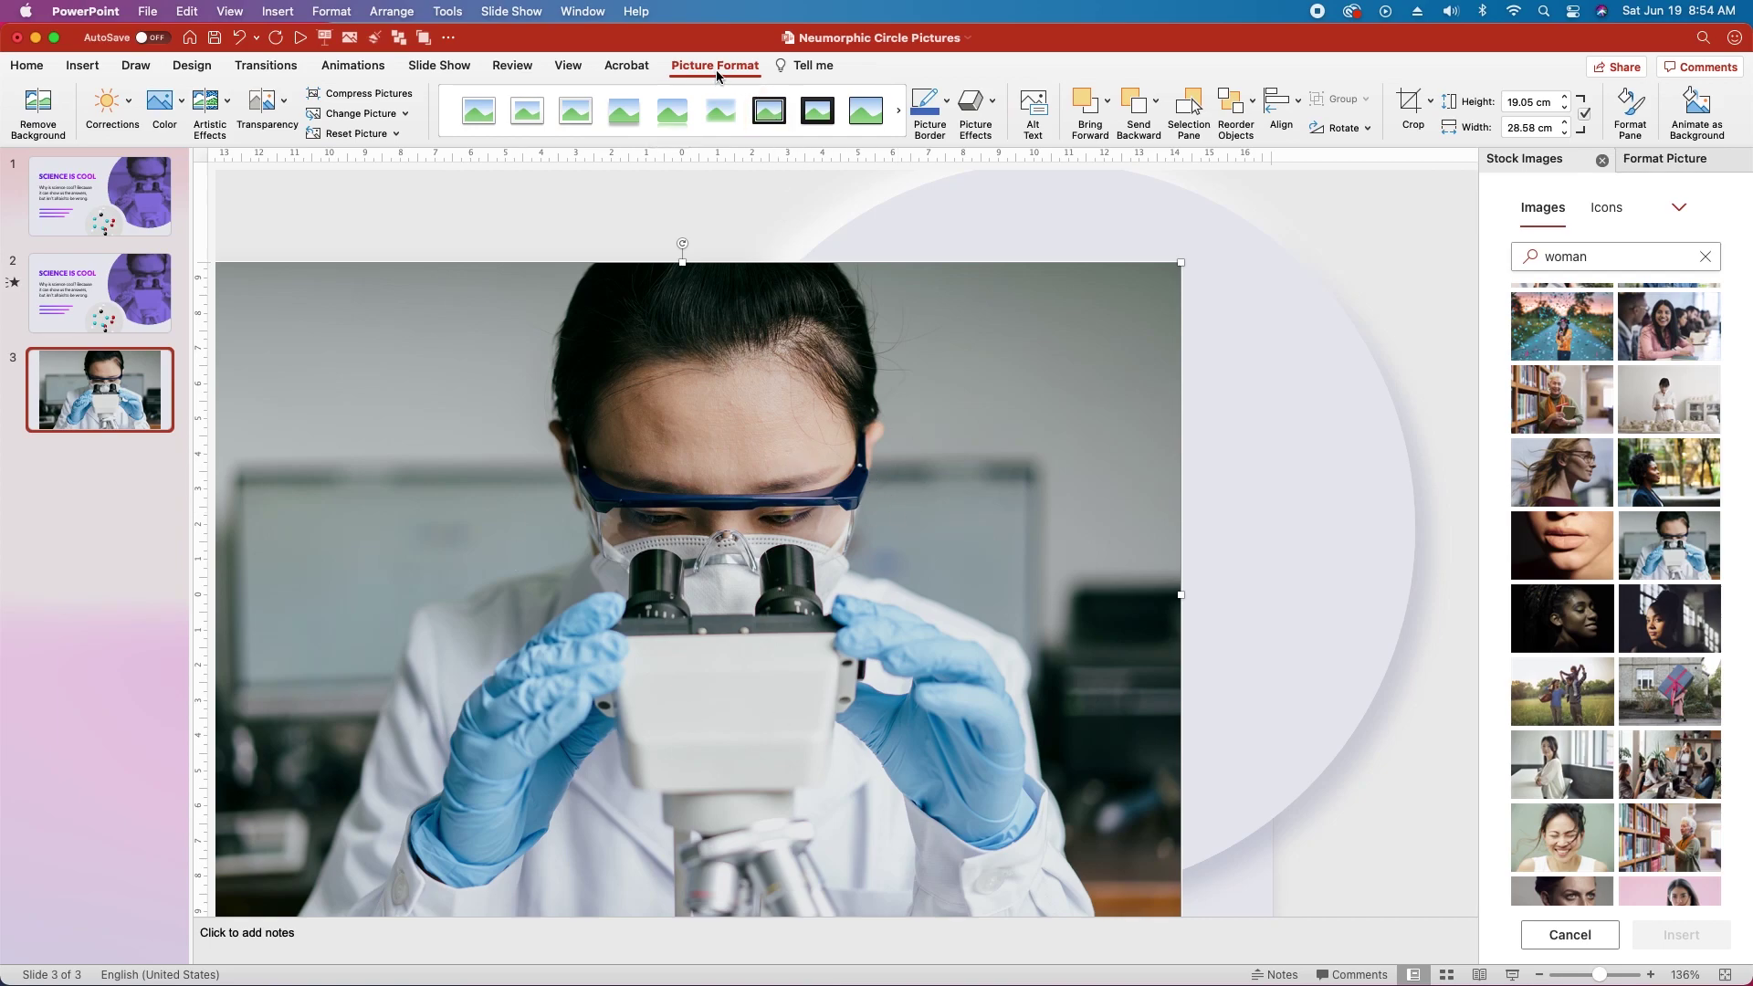
Crop the microscope photo to an oval shape
click(1430, 103)
mouse_move(1479, 153)
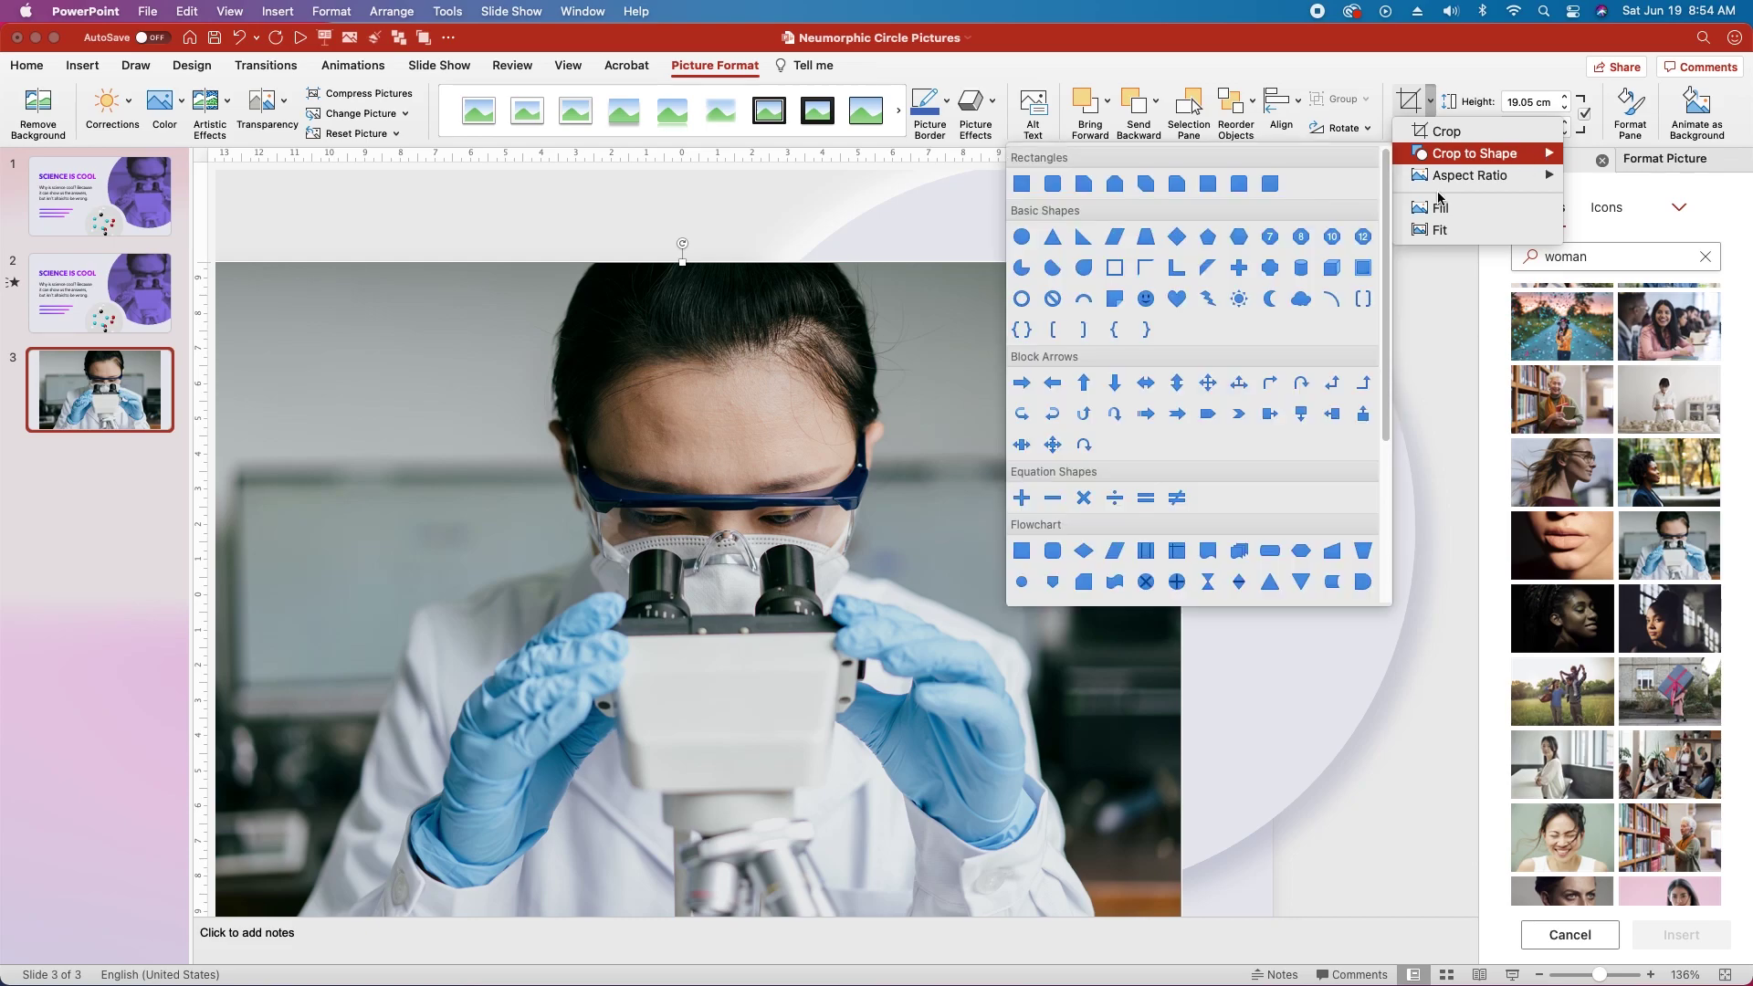
click(1021, 240)
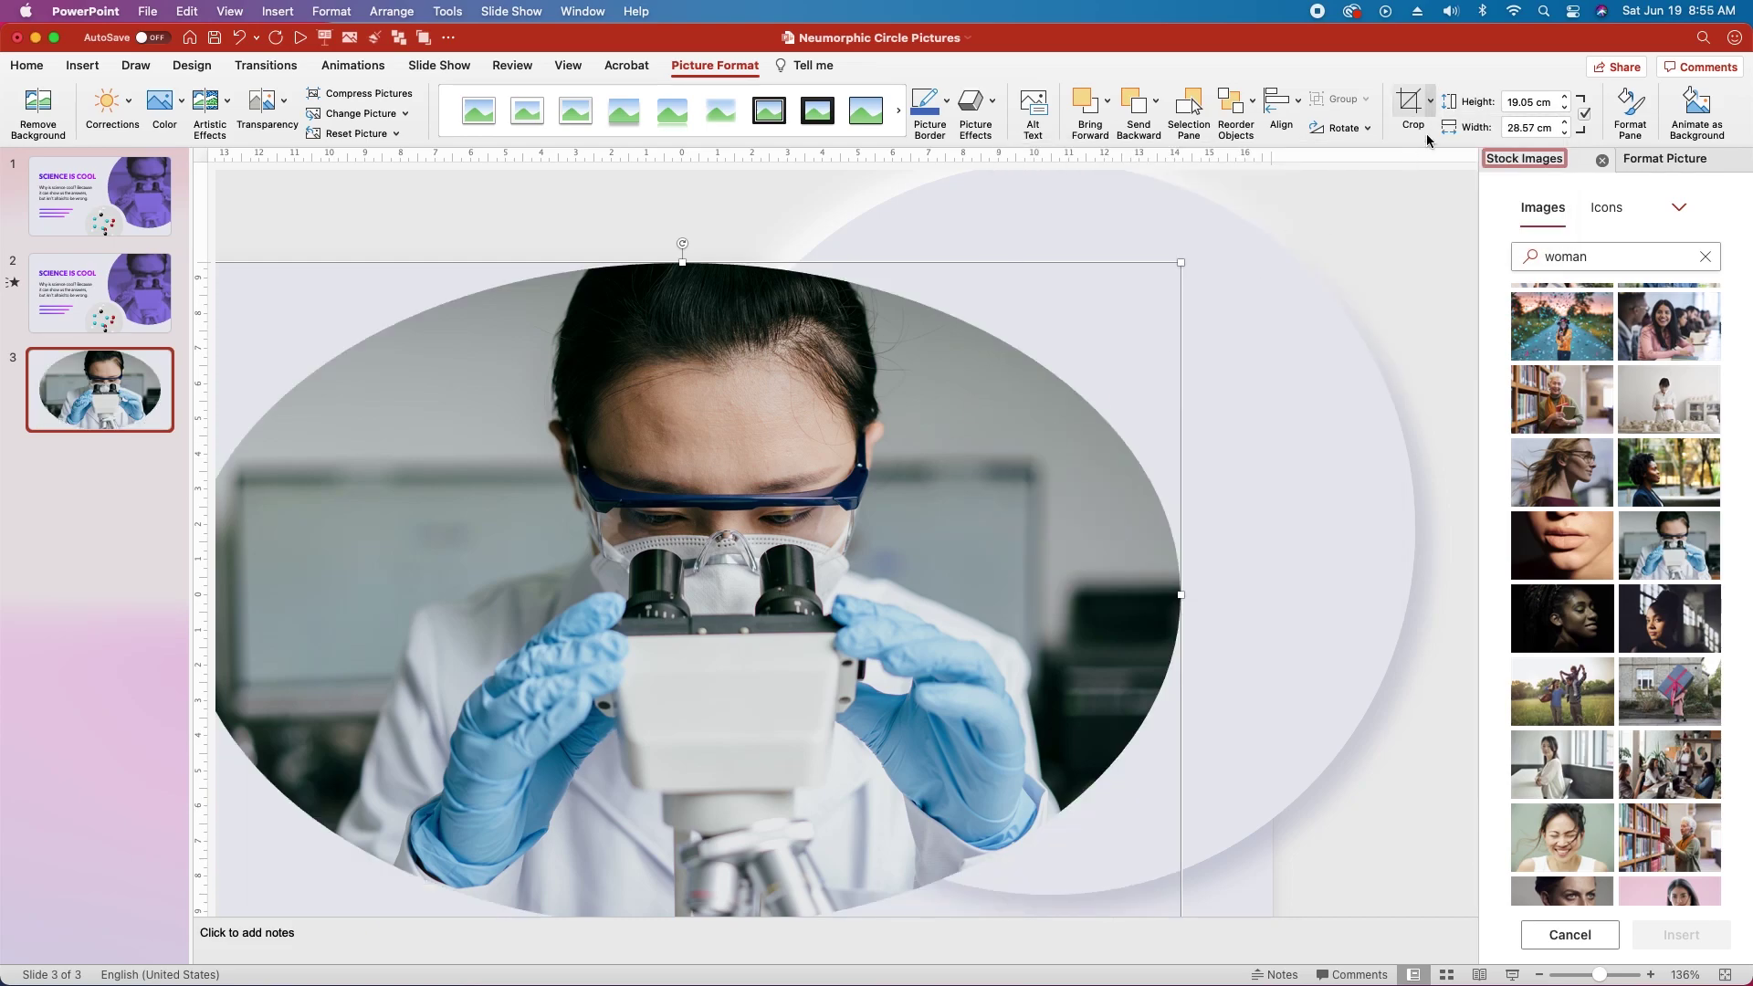
Narrow the oval crop to a 19.04 cm wide circle and re-centre the scientist inside
click(1412, 106)
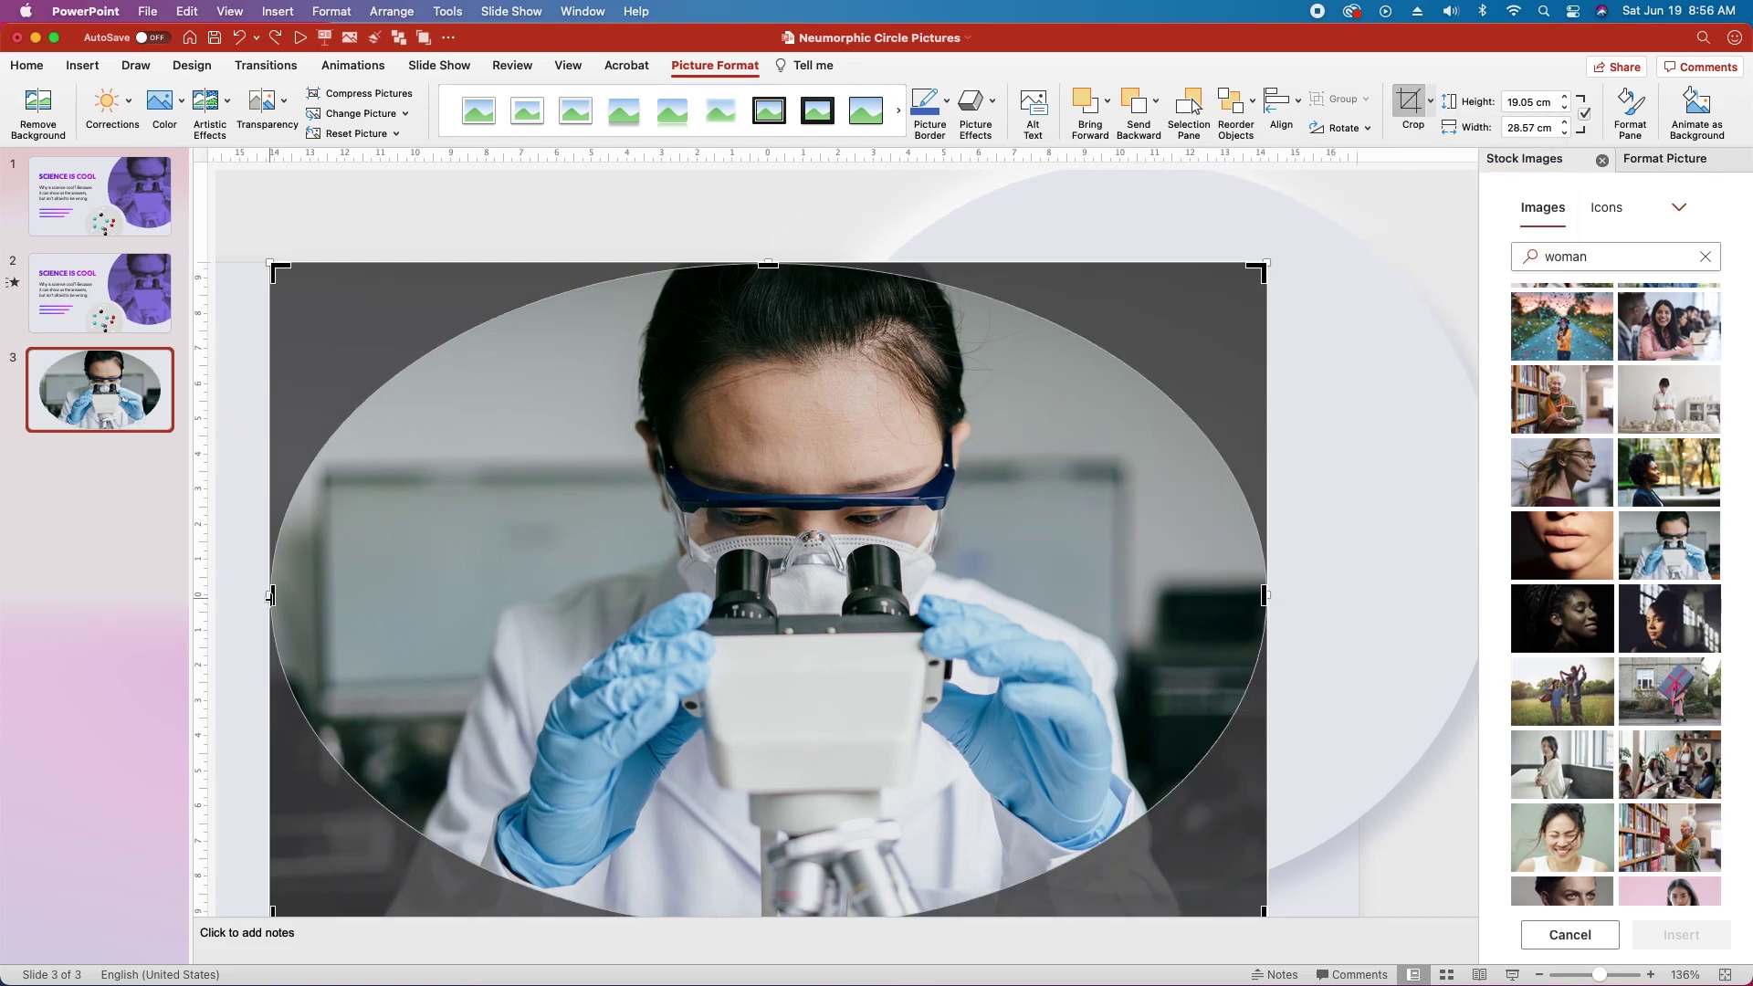
drag(267, 598, 603, 598)
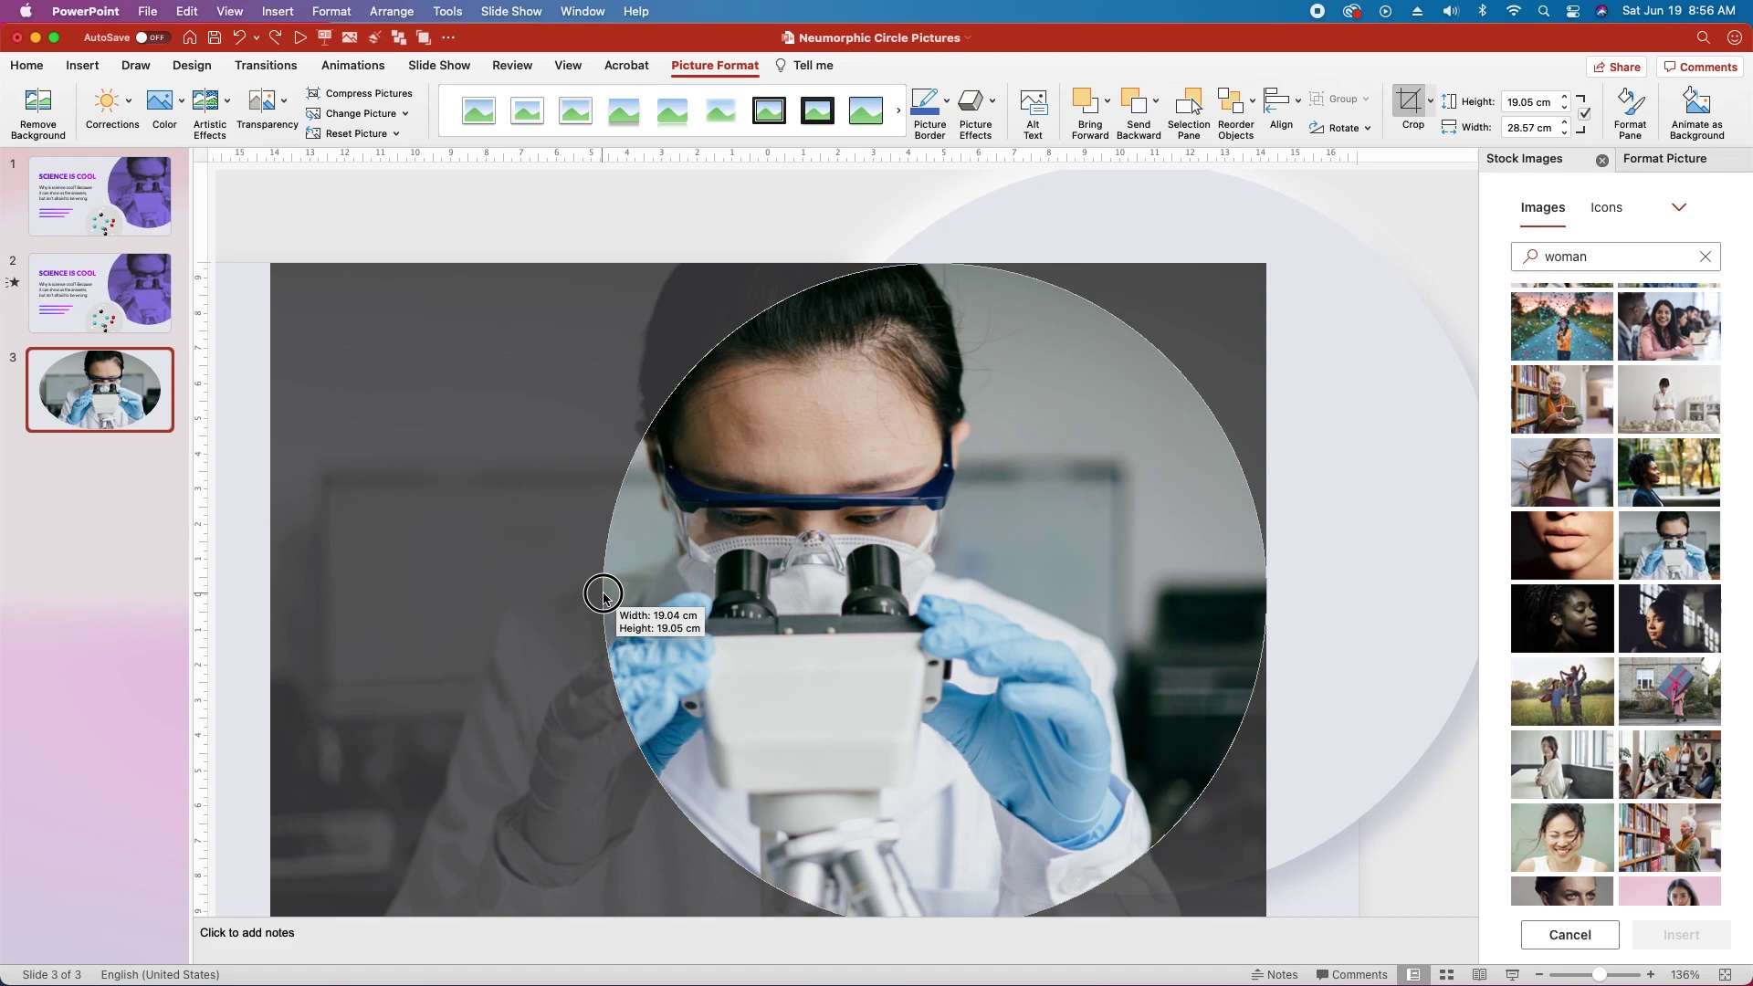
drag(603, 597, 603, 597)
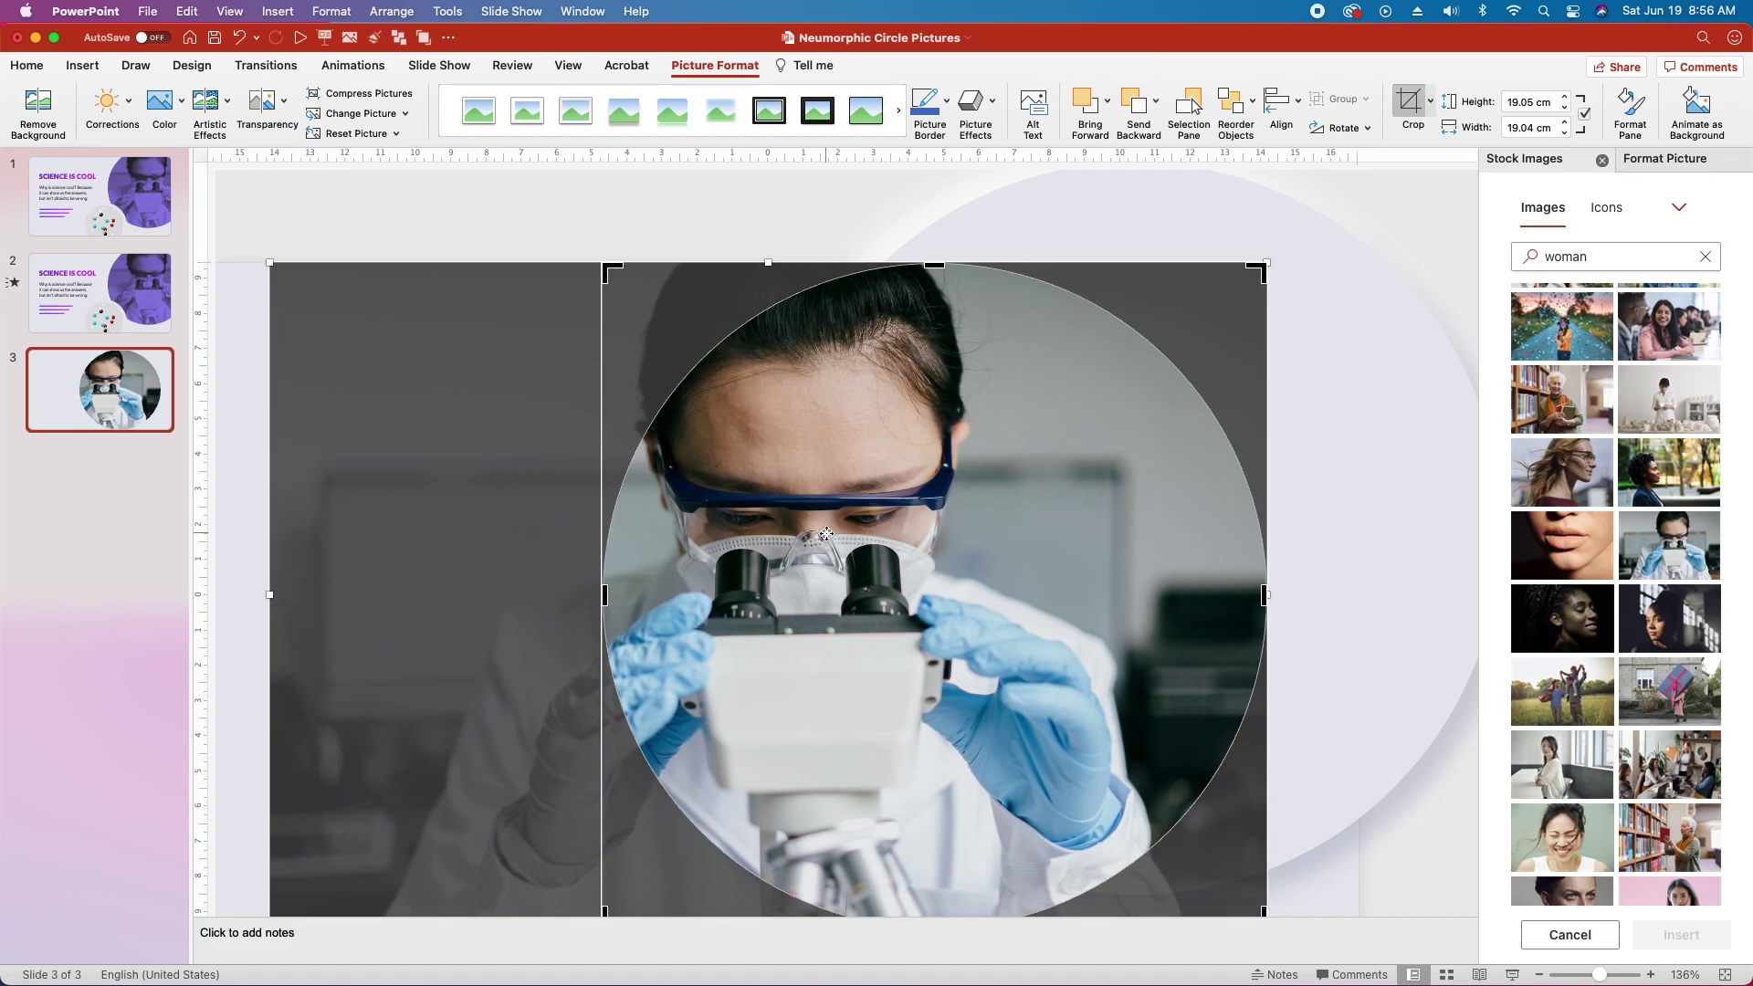
drag(852, 542, 959, 542)
Recolour the circular photo with the purple hex colour 5827E6
click(659, 216)
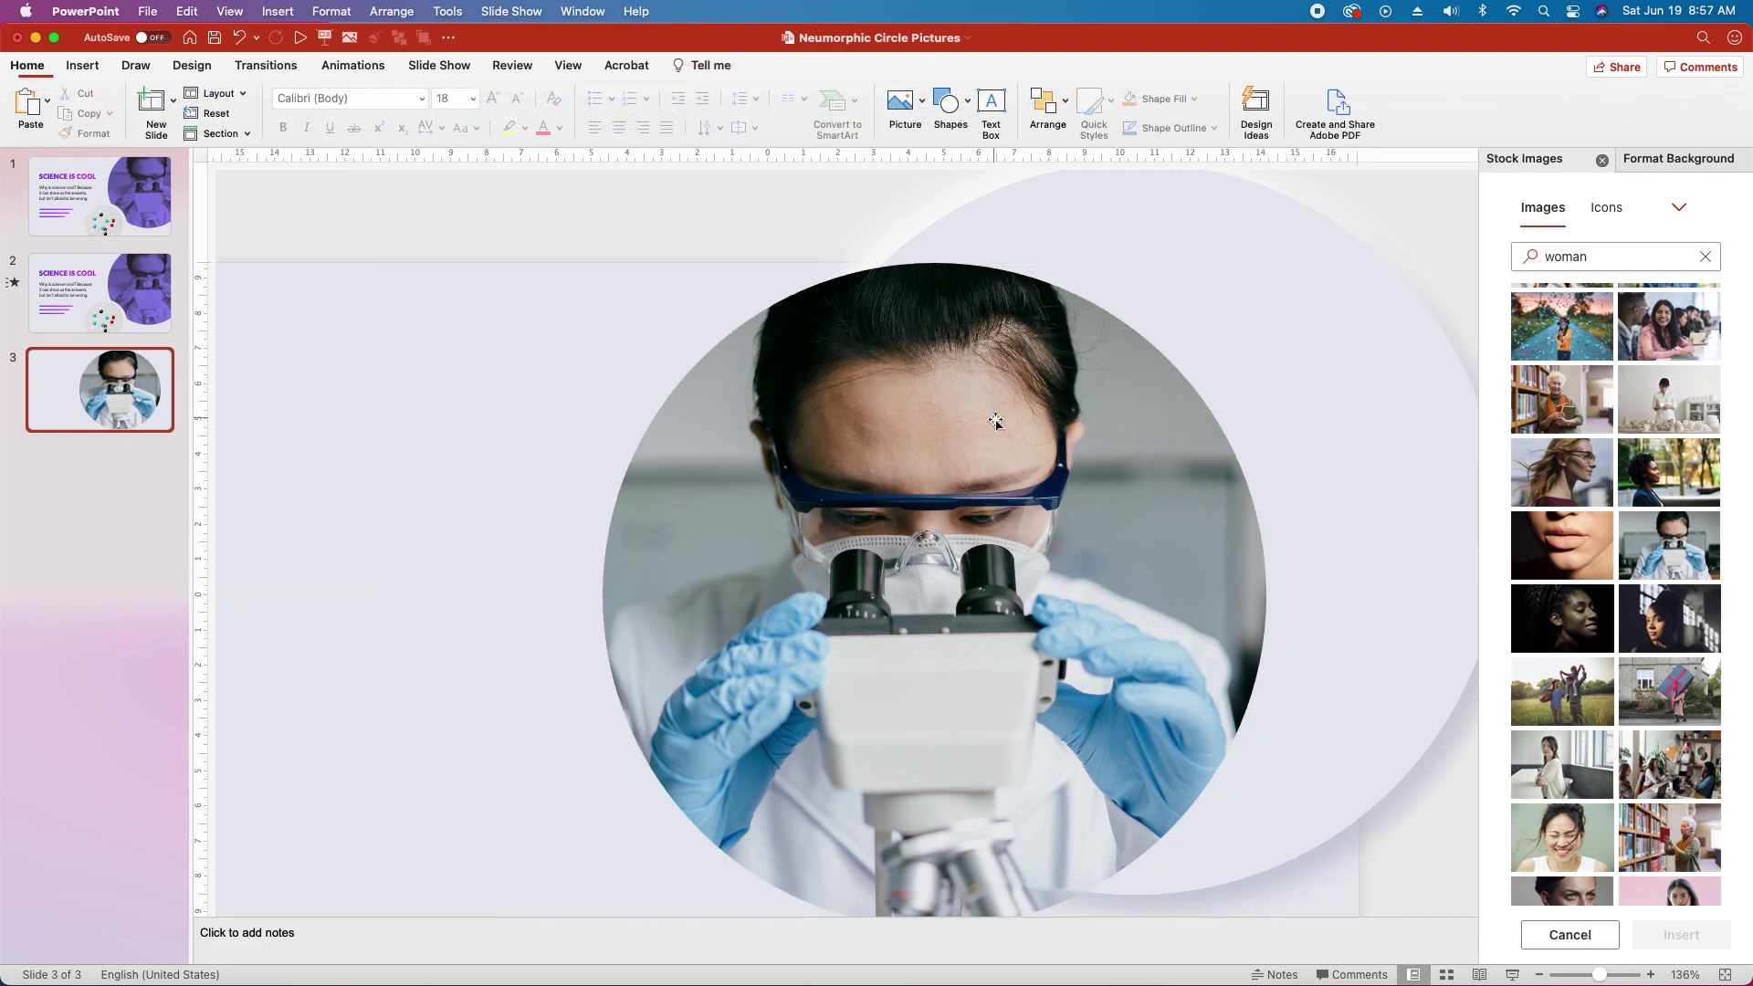
click(1069, 562)
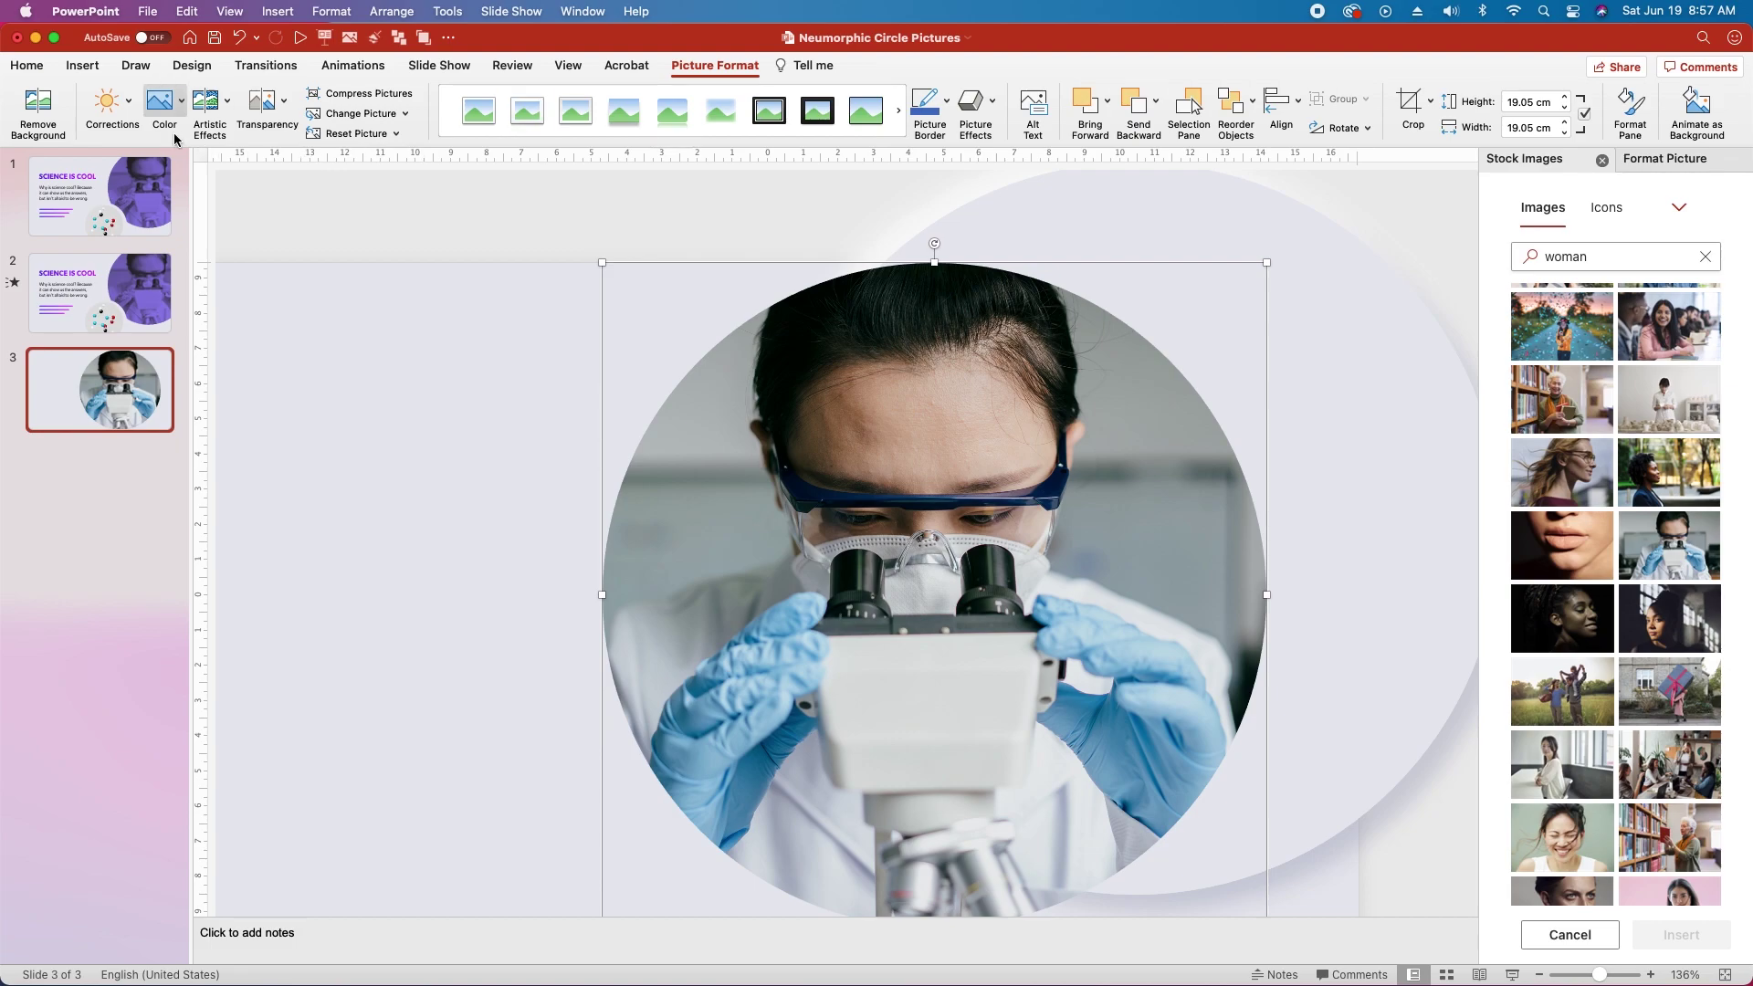
click(178, 108)
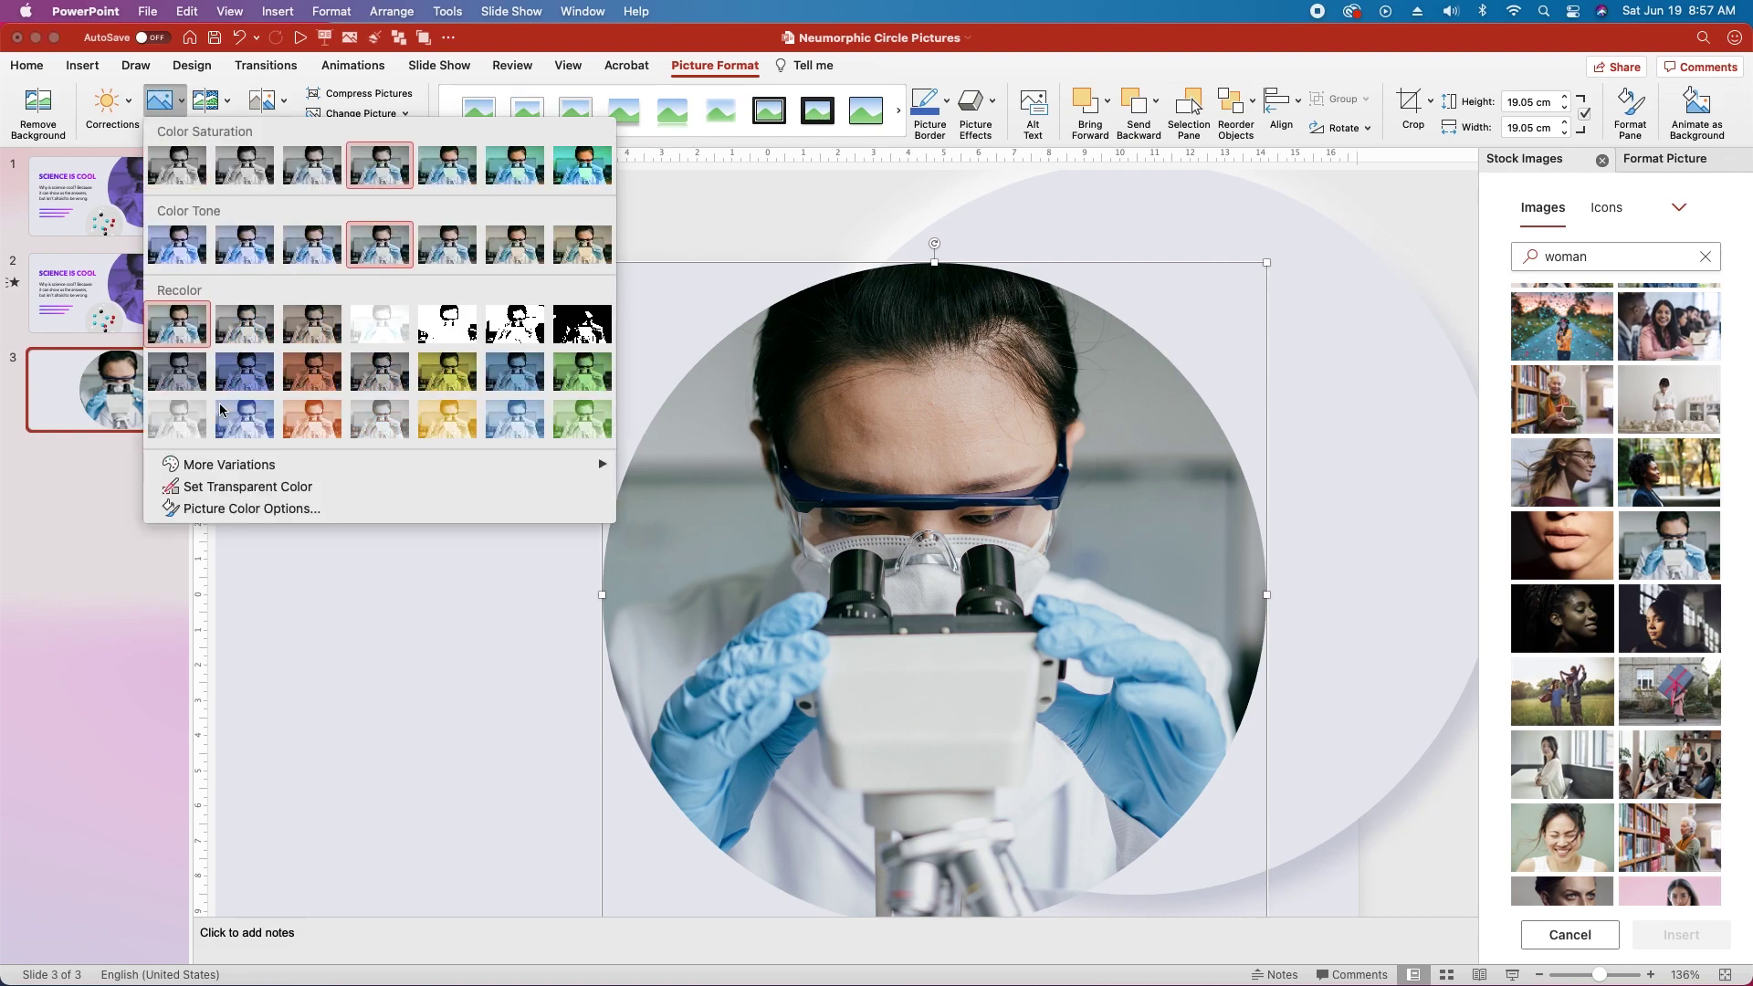
mouse_move(226, 466)
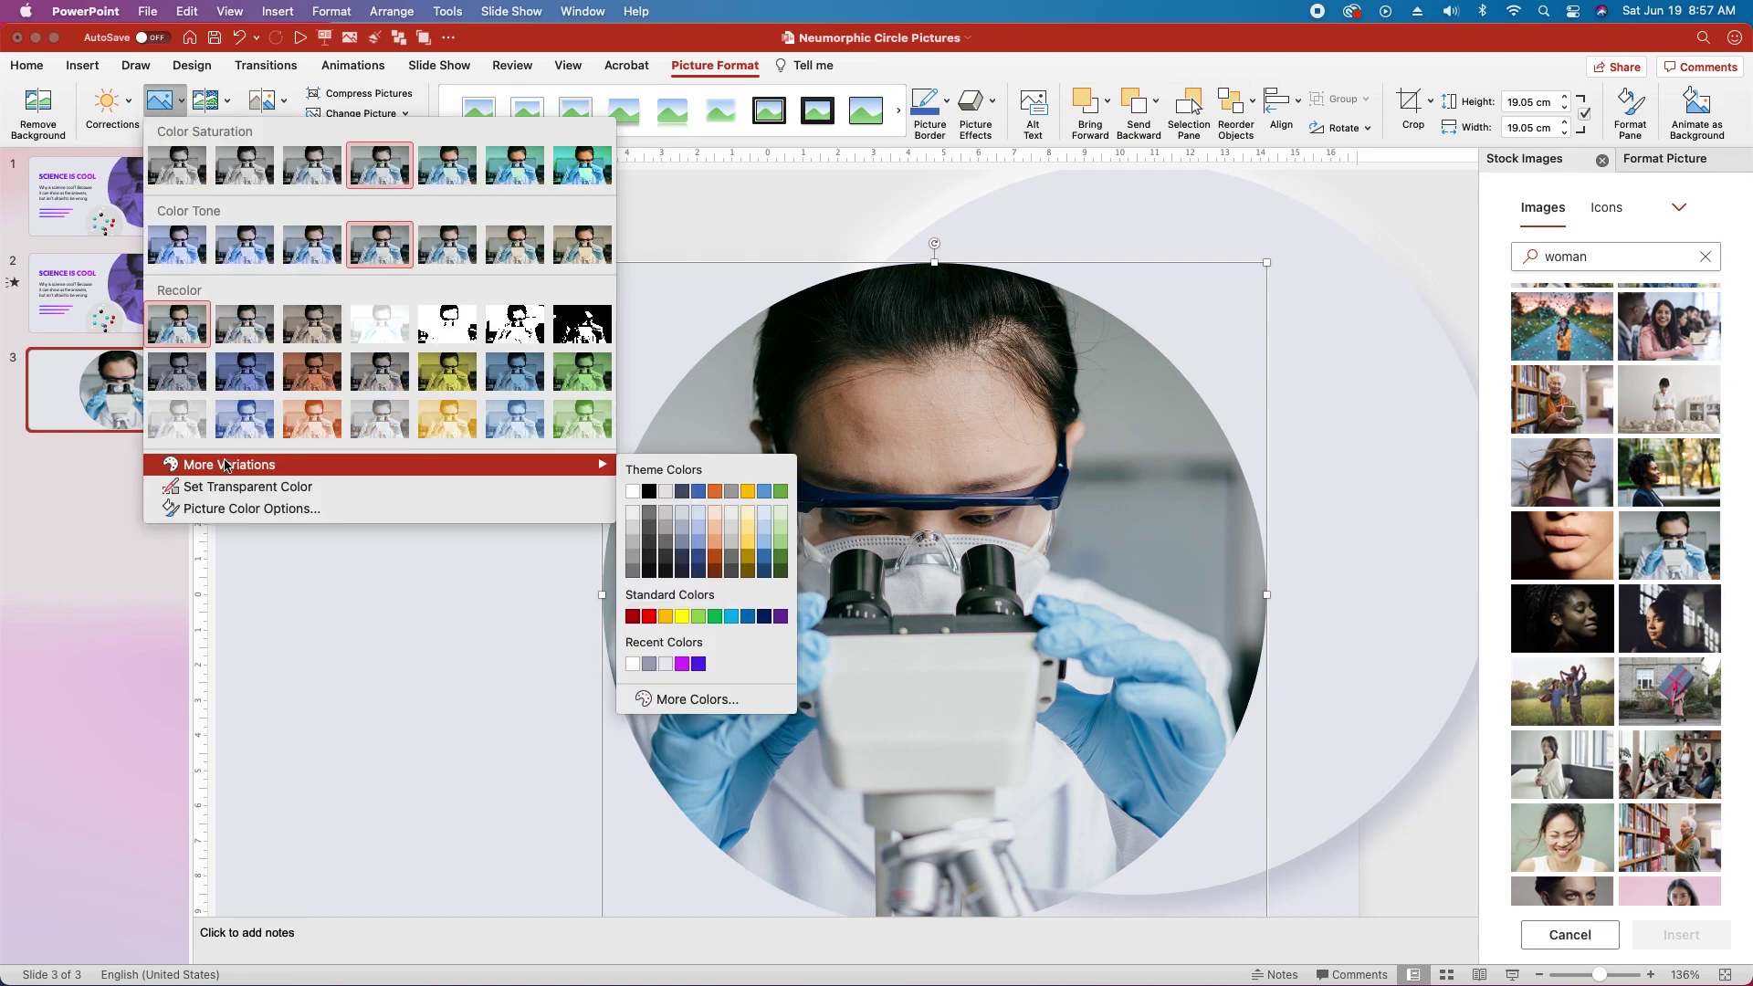
click(693, 699)
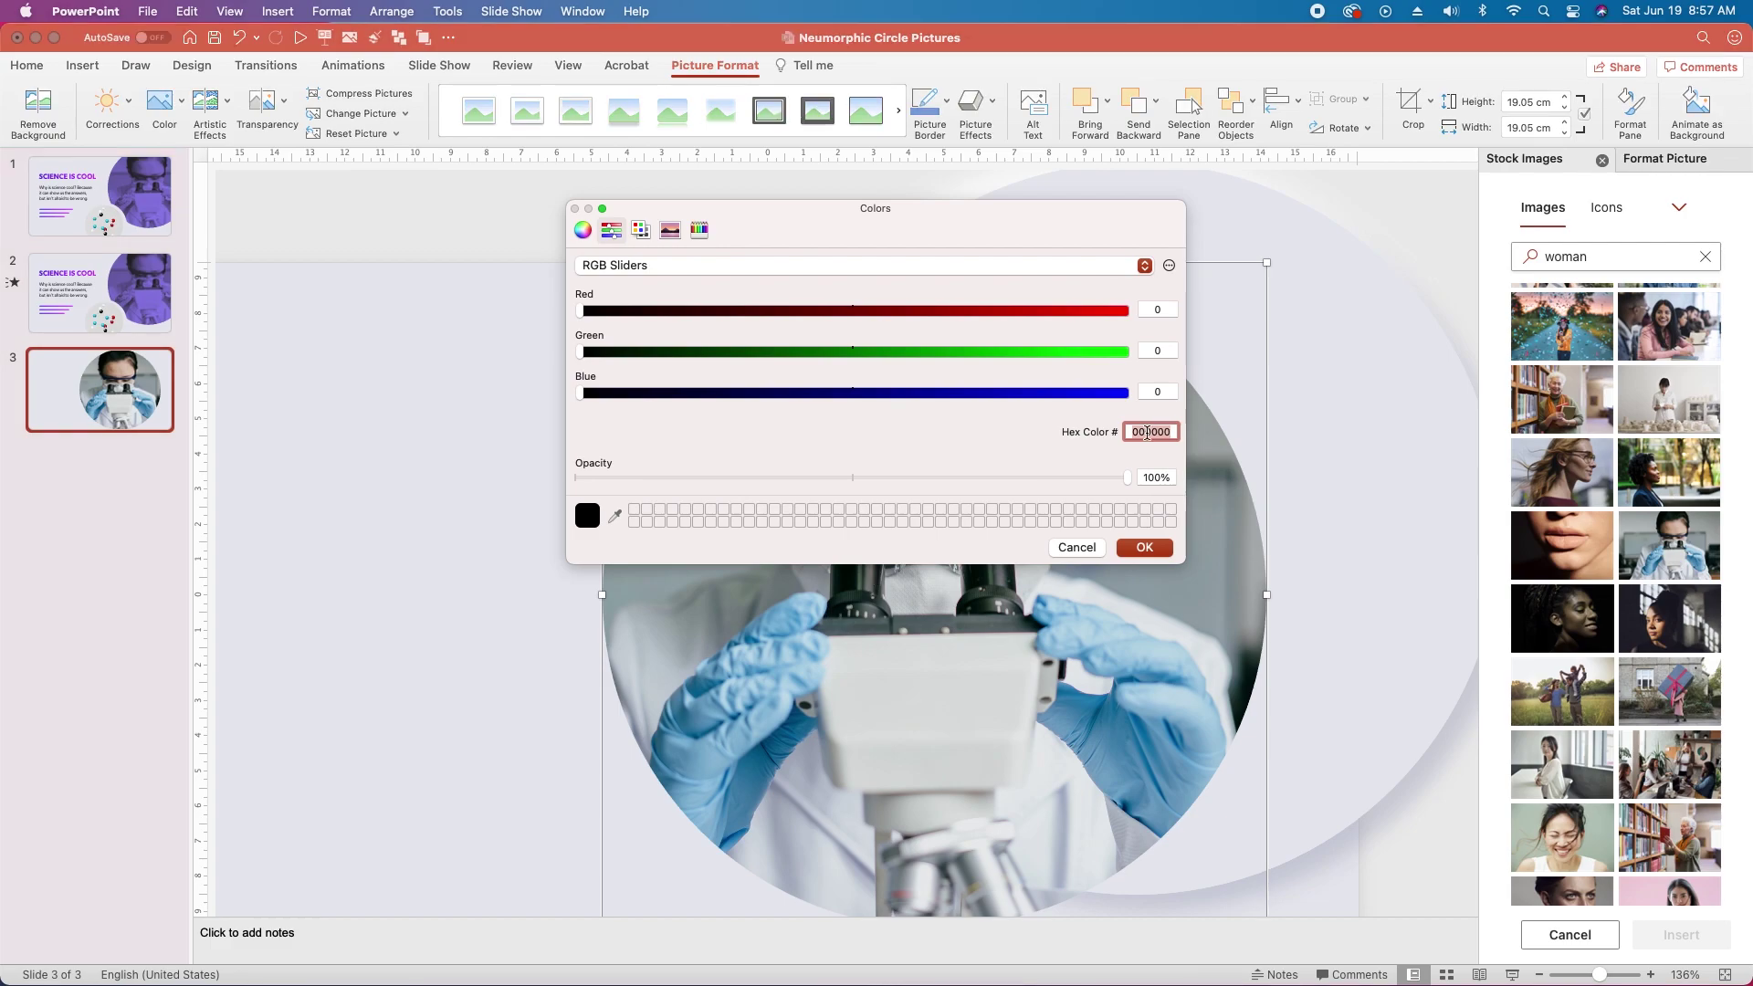
text(58)
text(27e6)
key(Return)
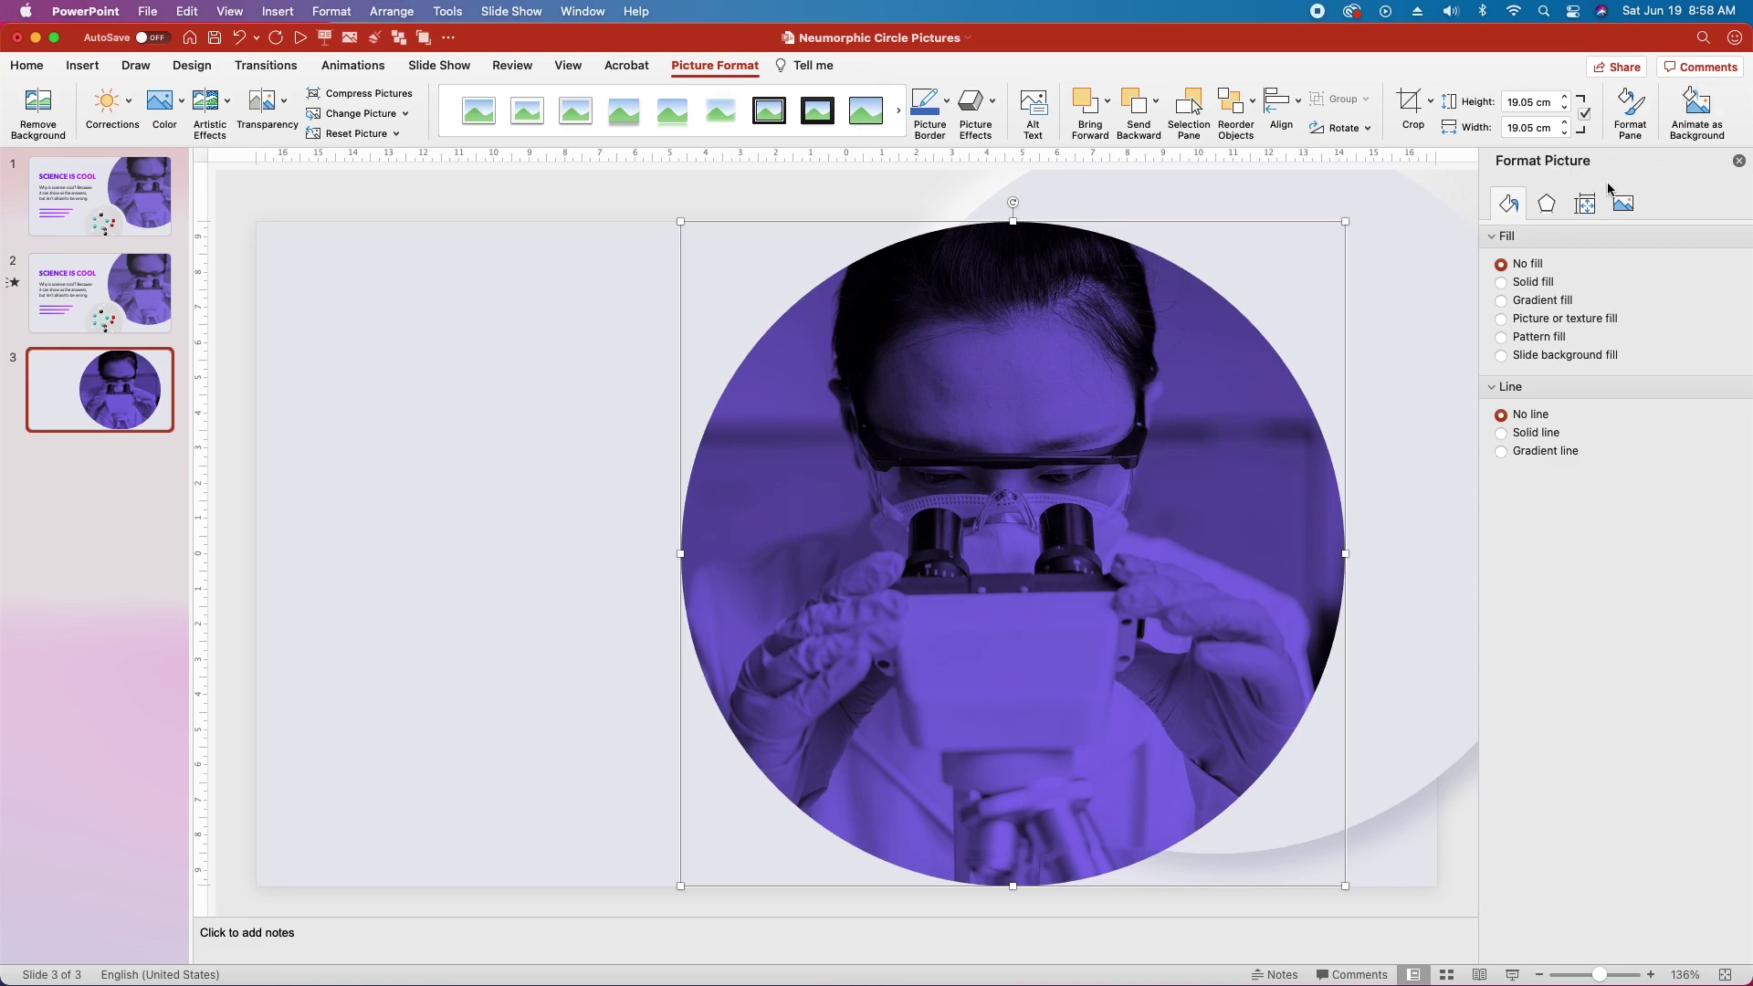
Make the purple photo 15% transparent
click(1621, 206)
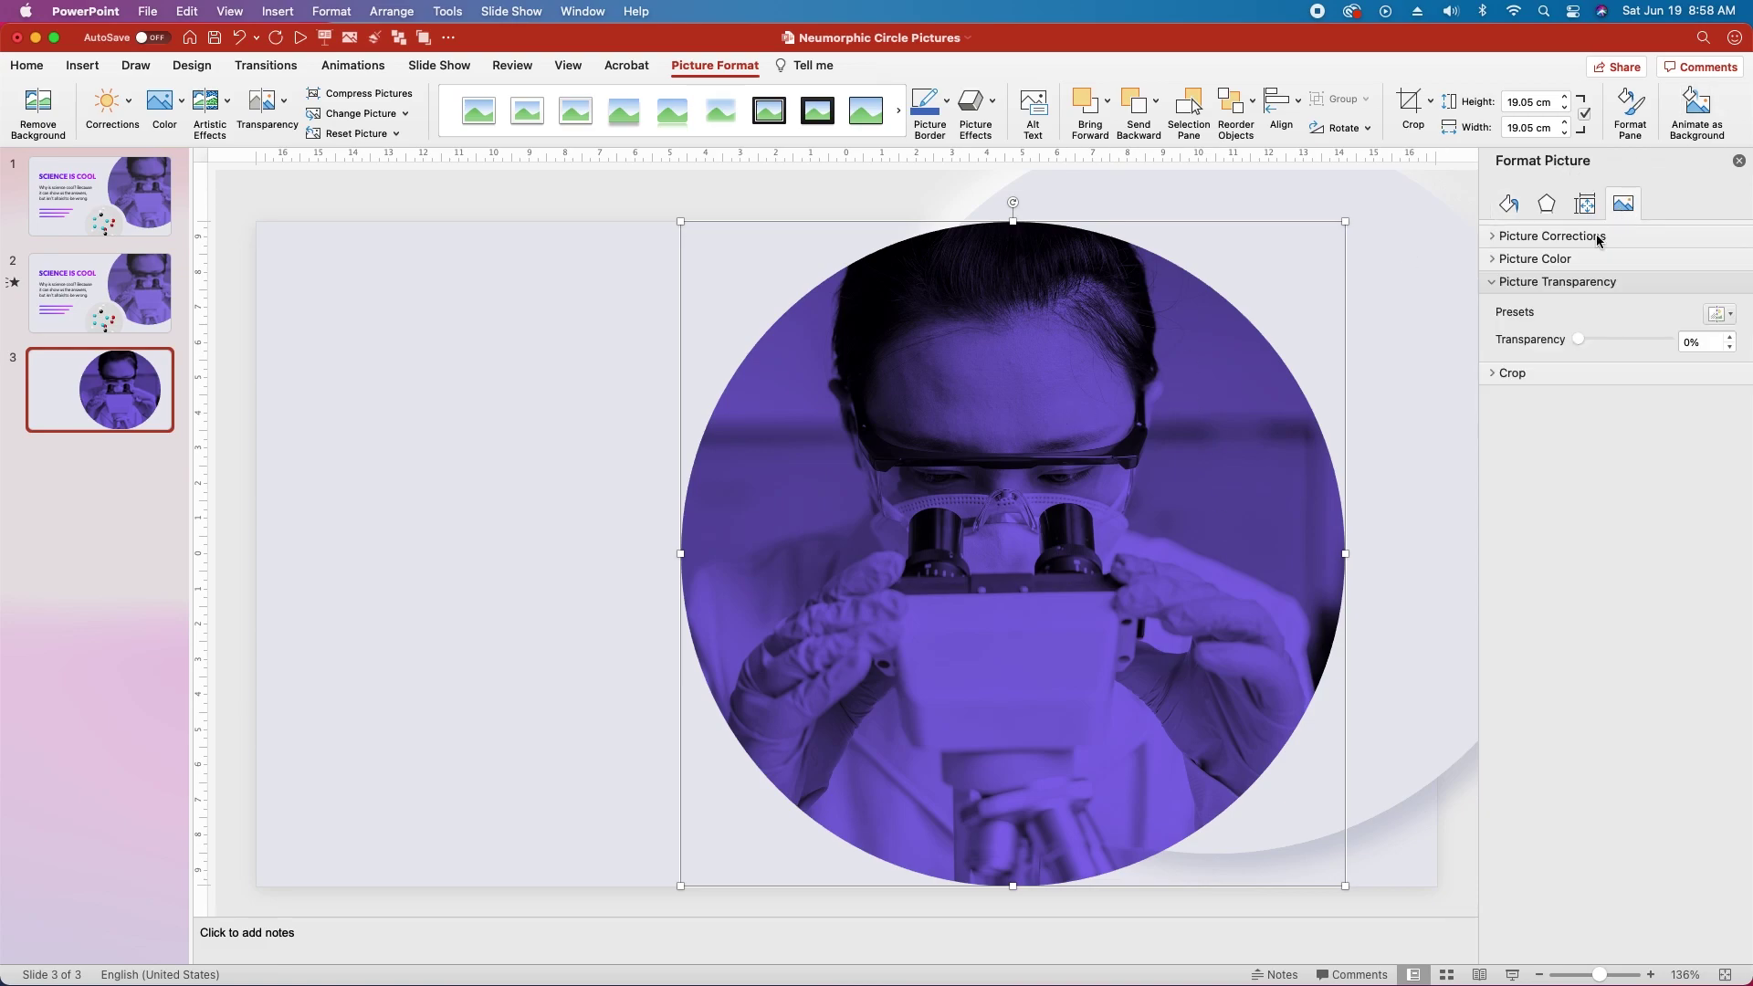
click(1685, 347)
text(15)
key(Return)
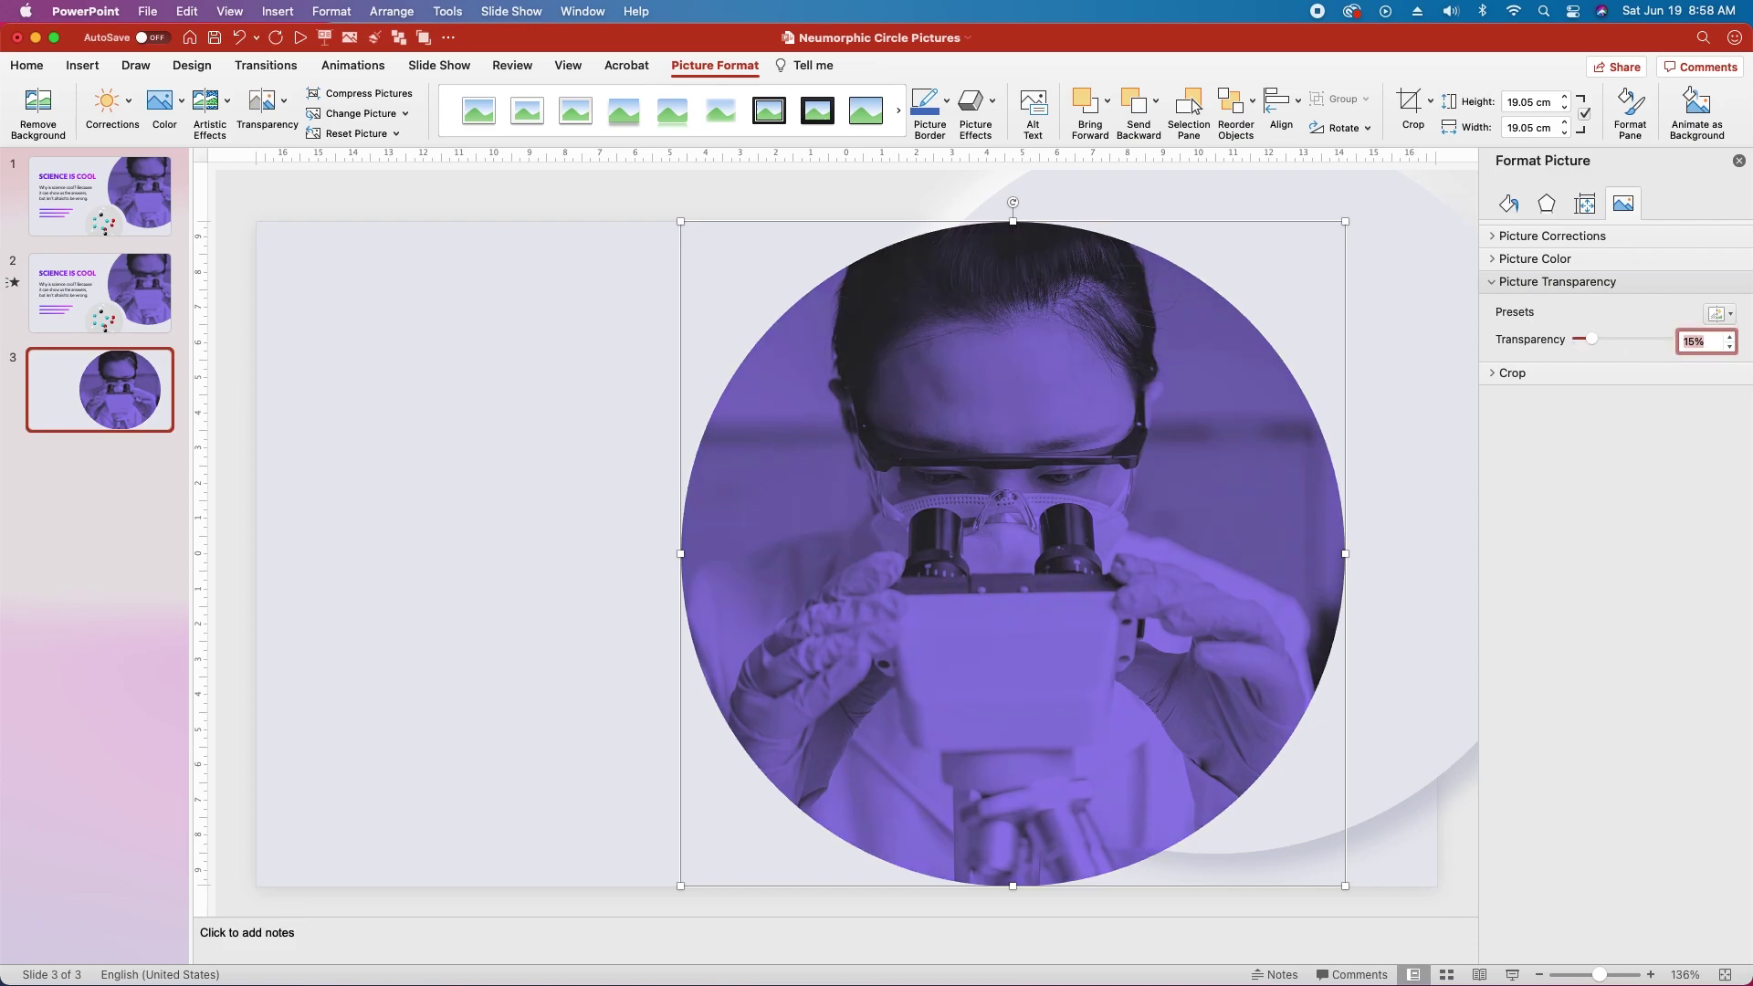
Move the photo onto the raised circle and size it to 19 × 19 cm
drag(986, 523, 1173, 459)
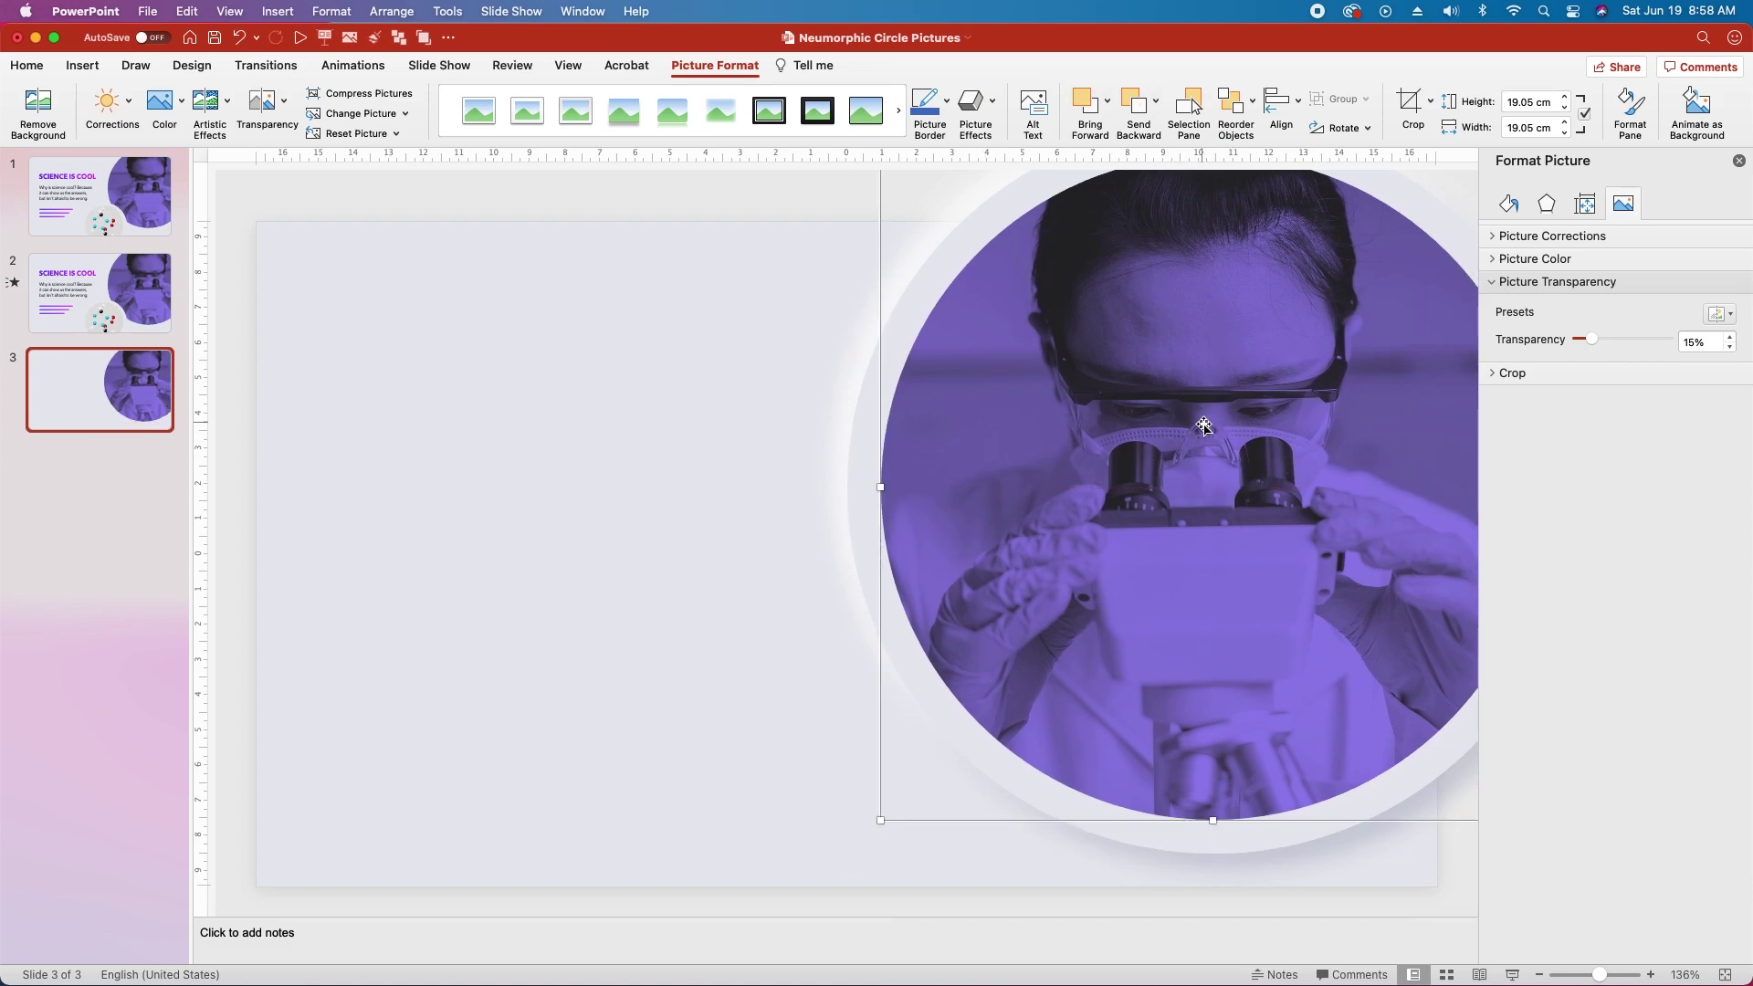
scroll(1203, 425, down, 3)
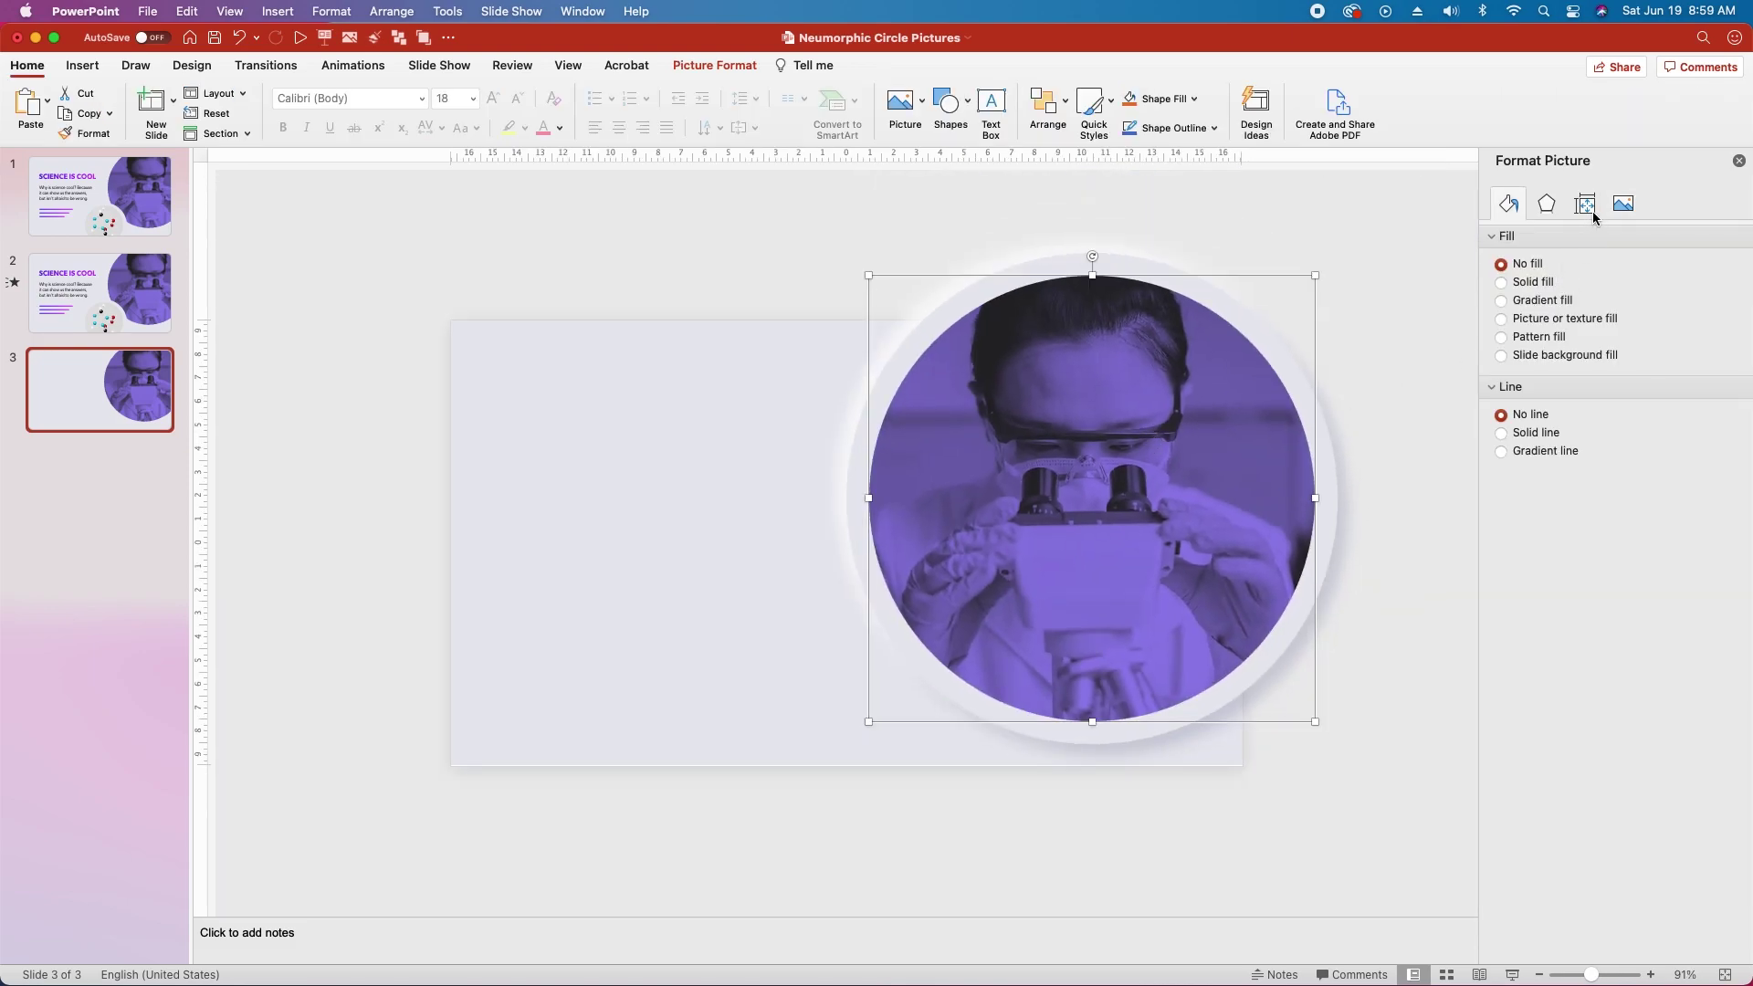
click(1585, 204)
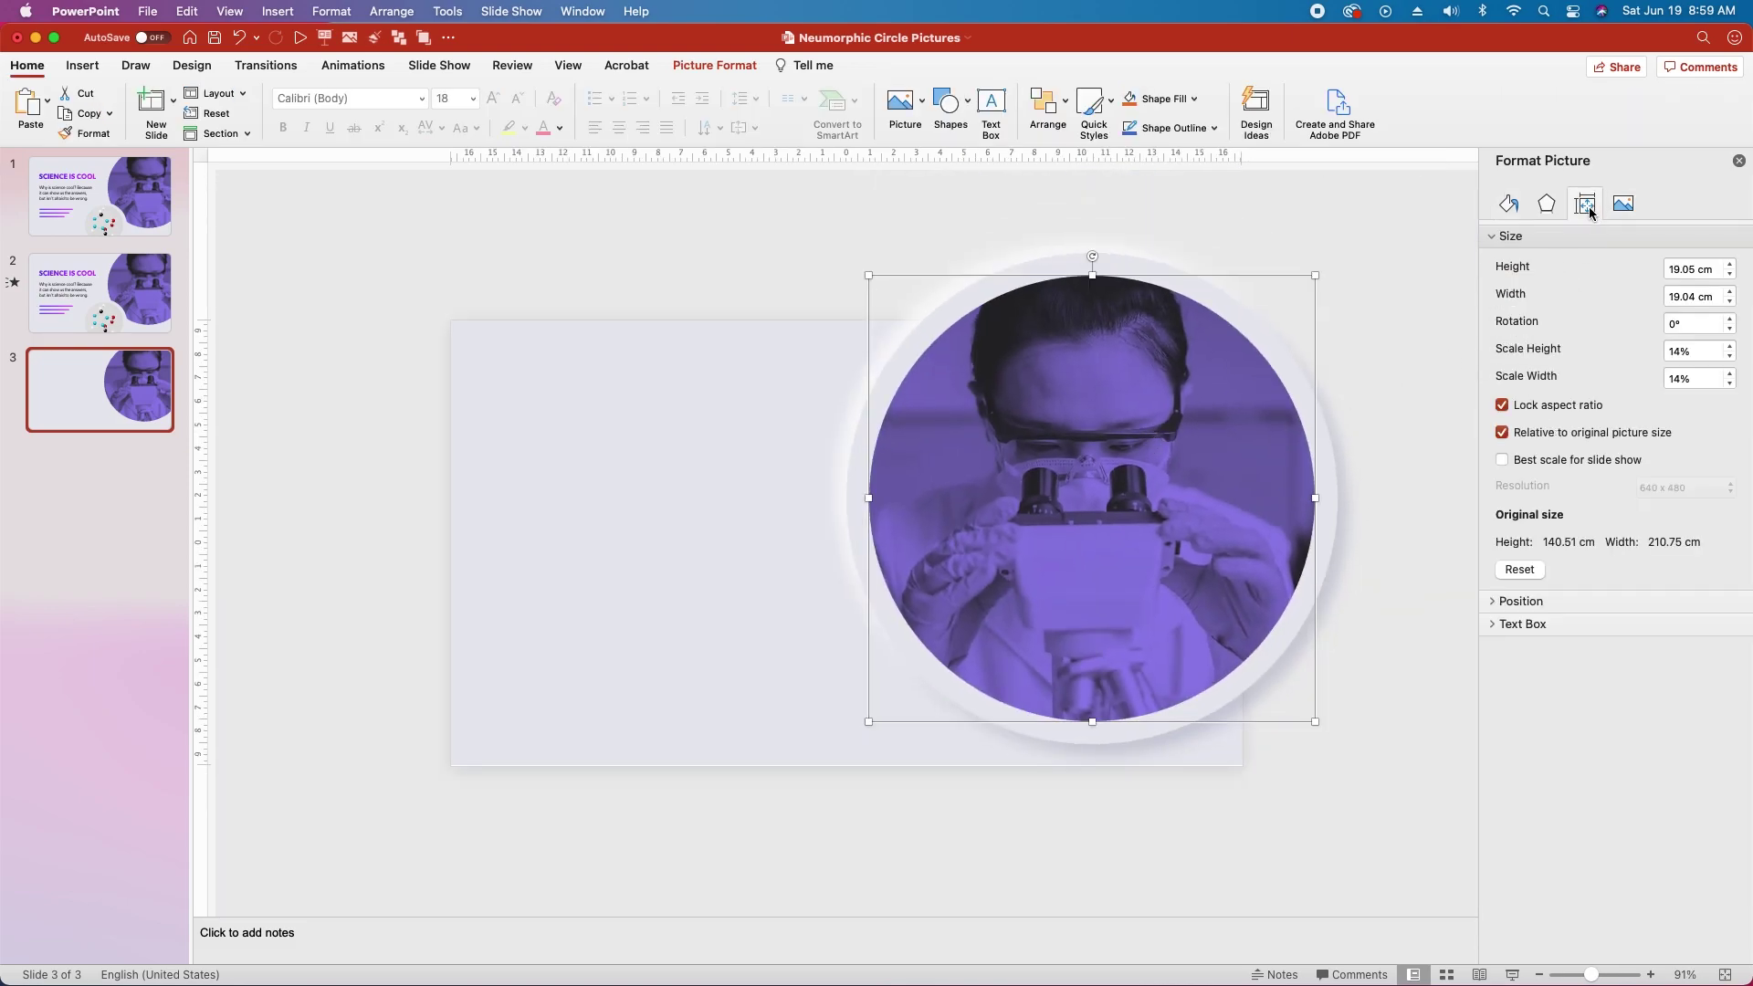
click(1501, 405)
click(1729, 274)
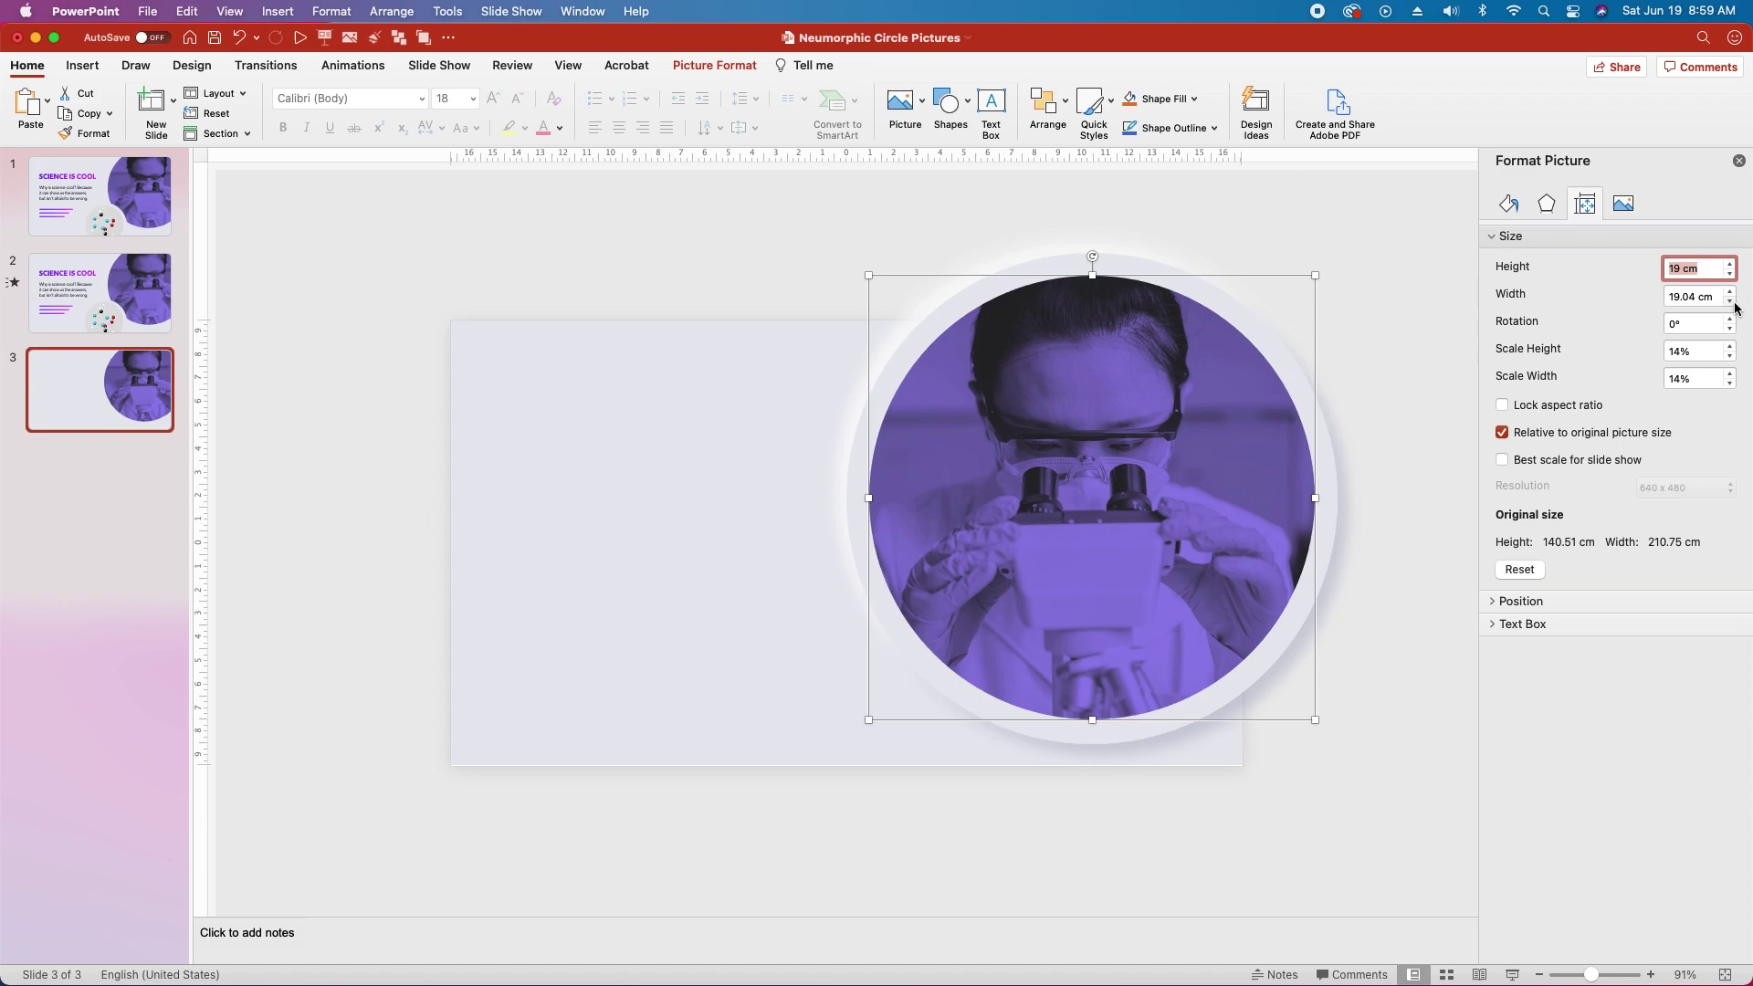
click(1732, 302)
click(1501, 404)
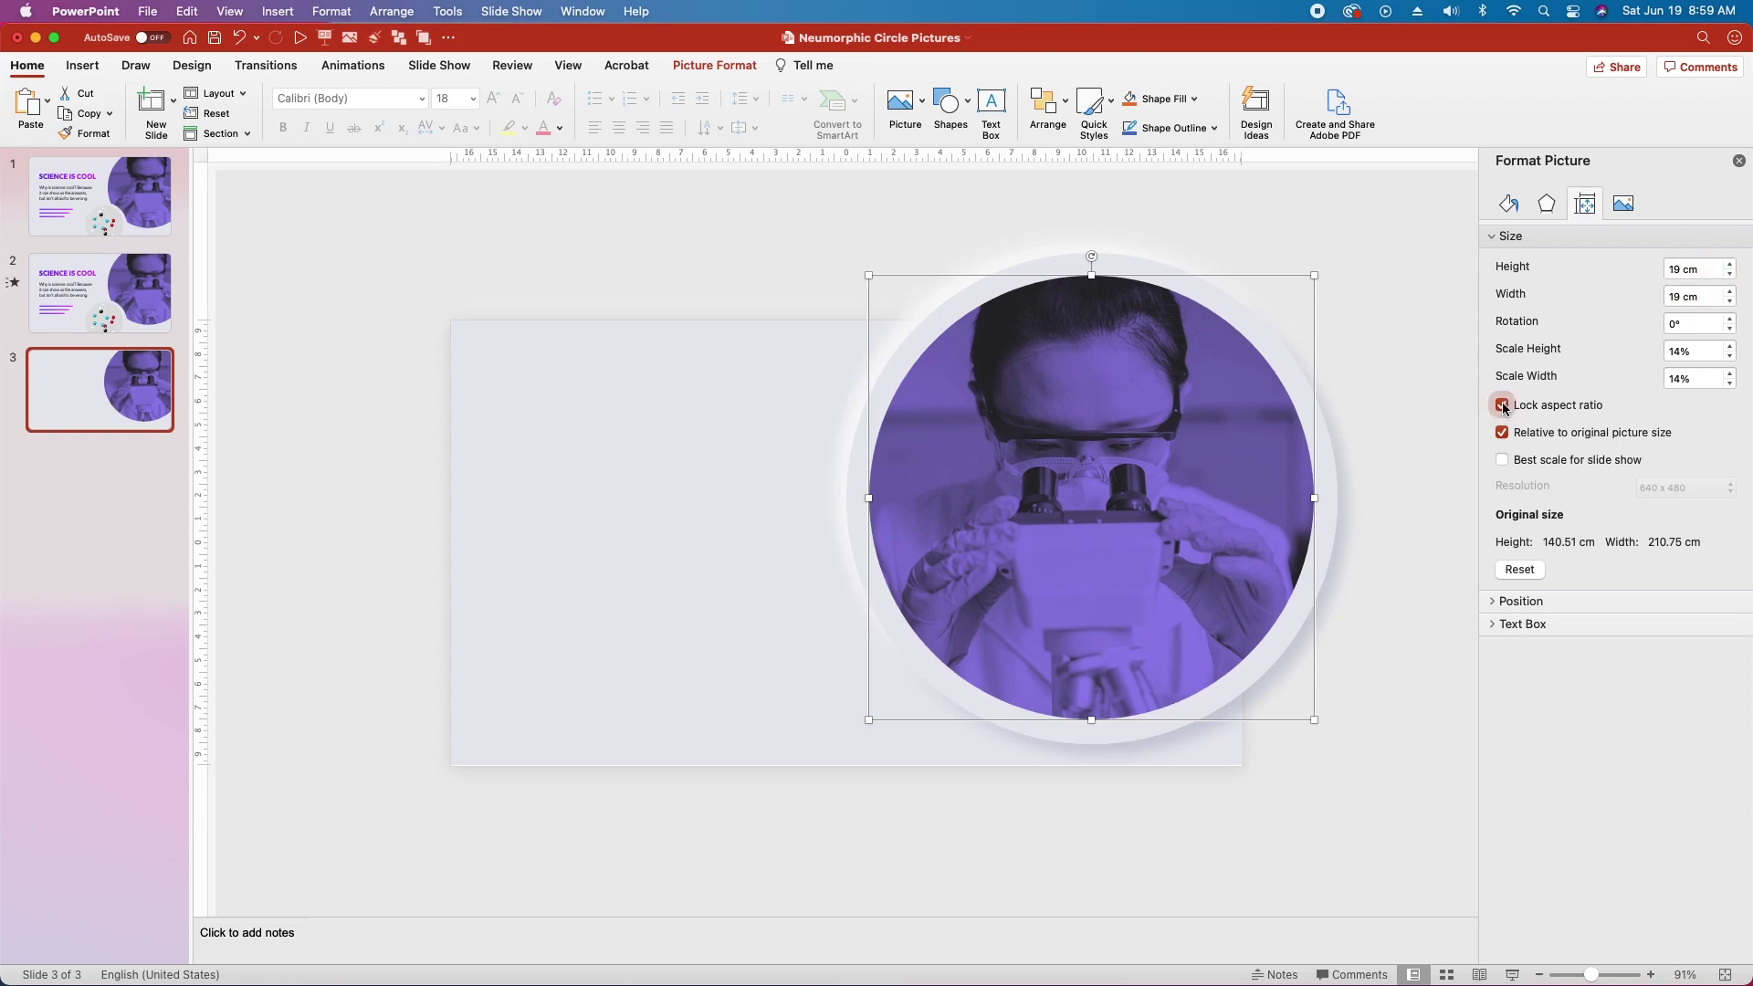
drag(1147, 458, 1146, 457)
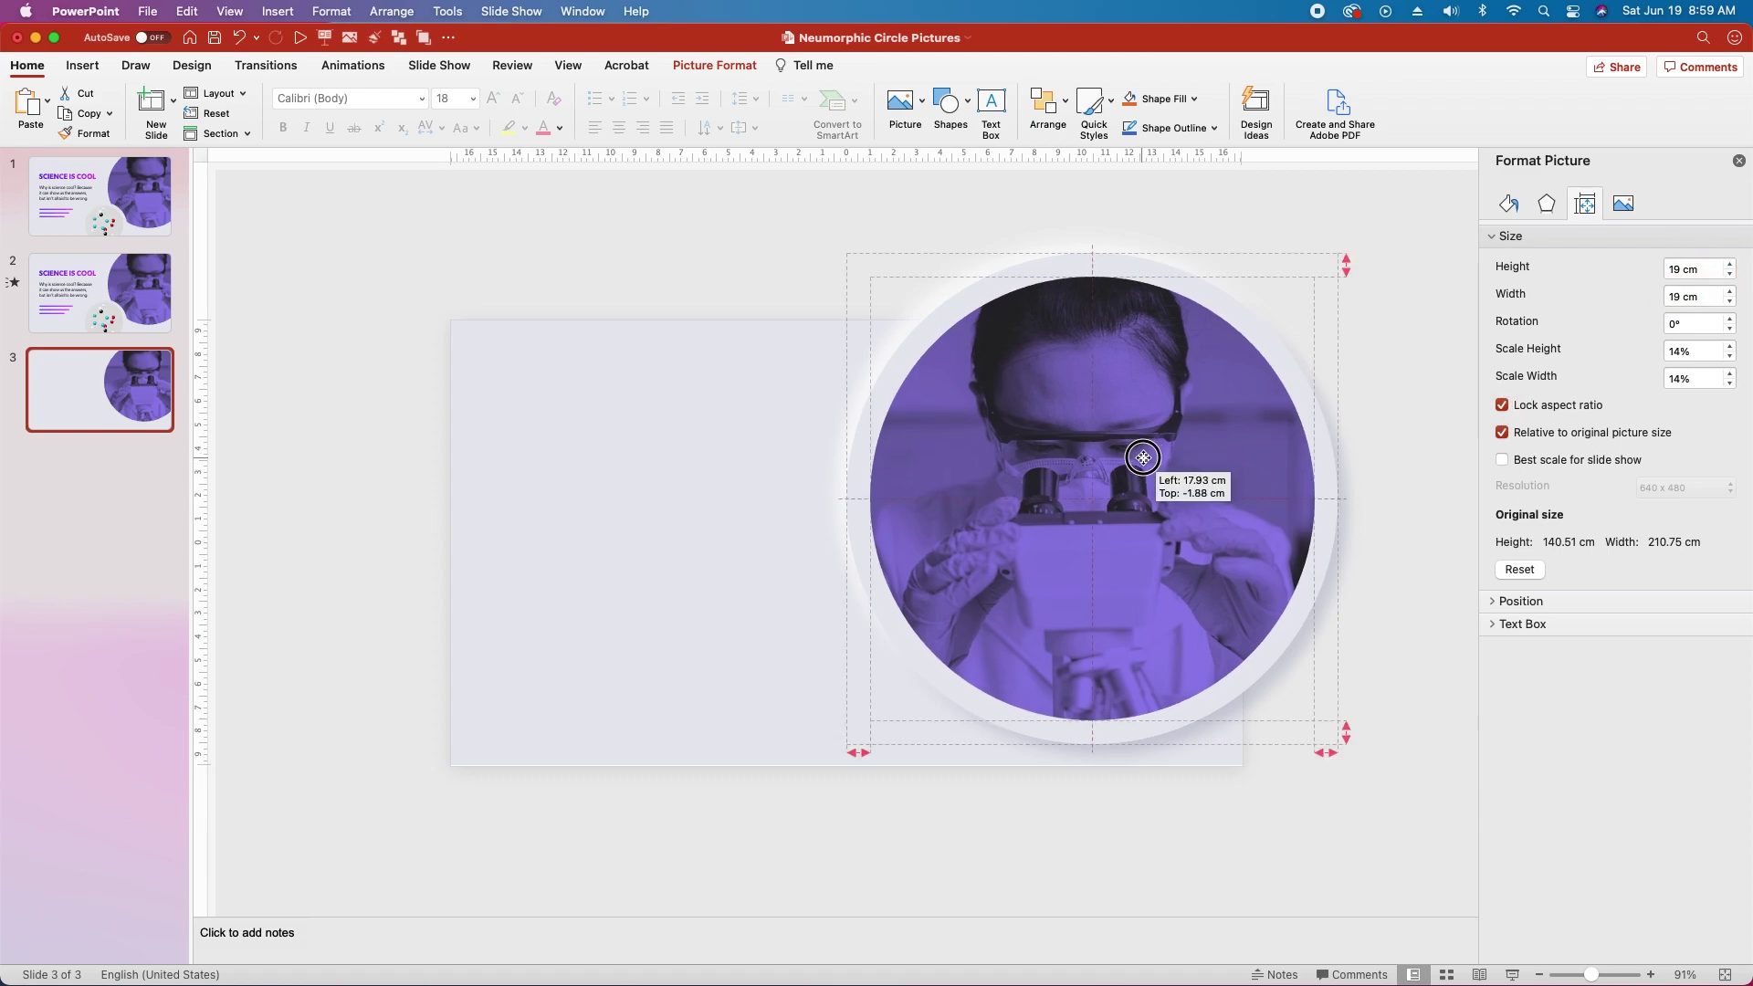
Select the photo inside the circle-and-photo group
click(791, 274)
drag(766, 235, 1415, 794)
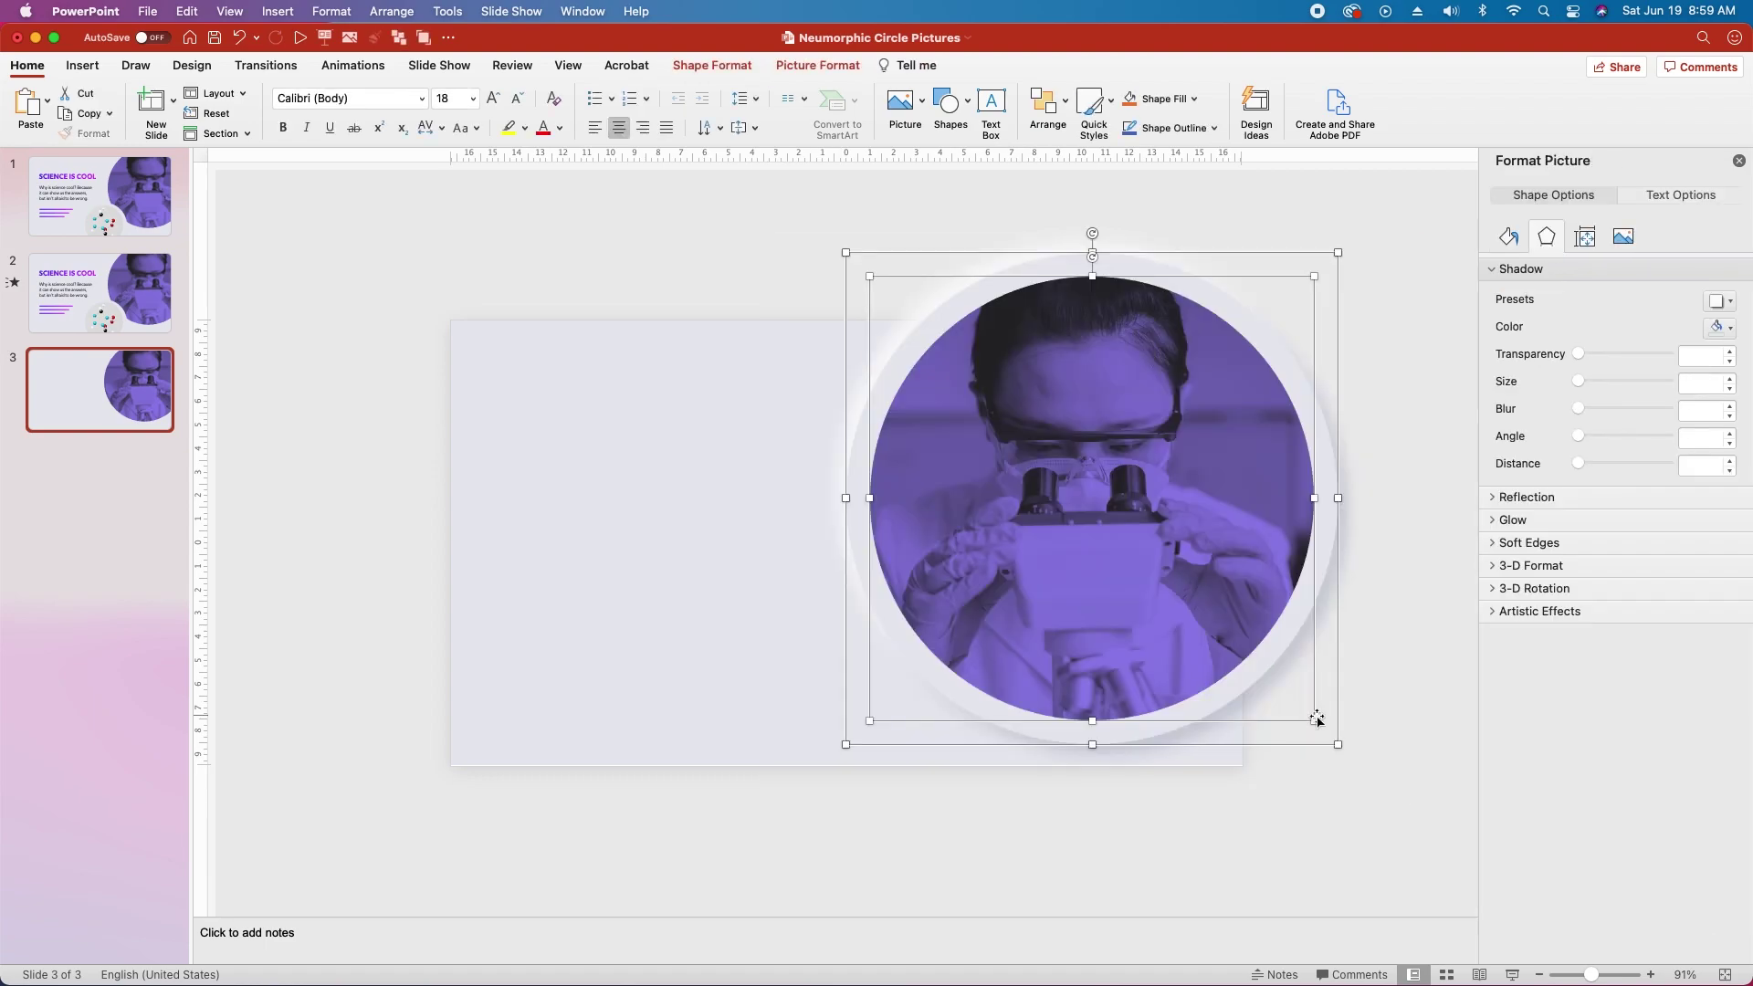
click(1317, 719)
click(1054, 507)
click(948, 447)
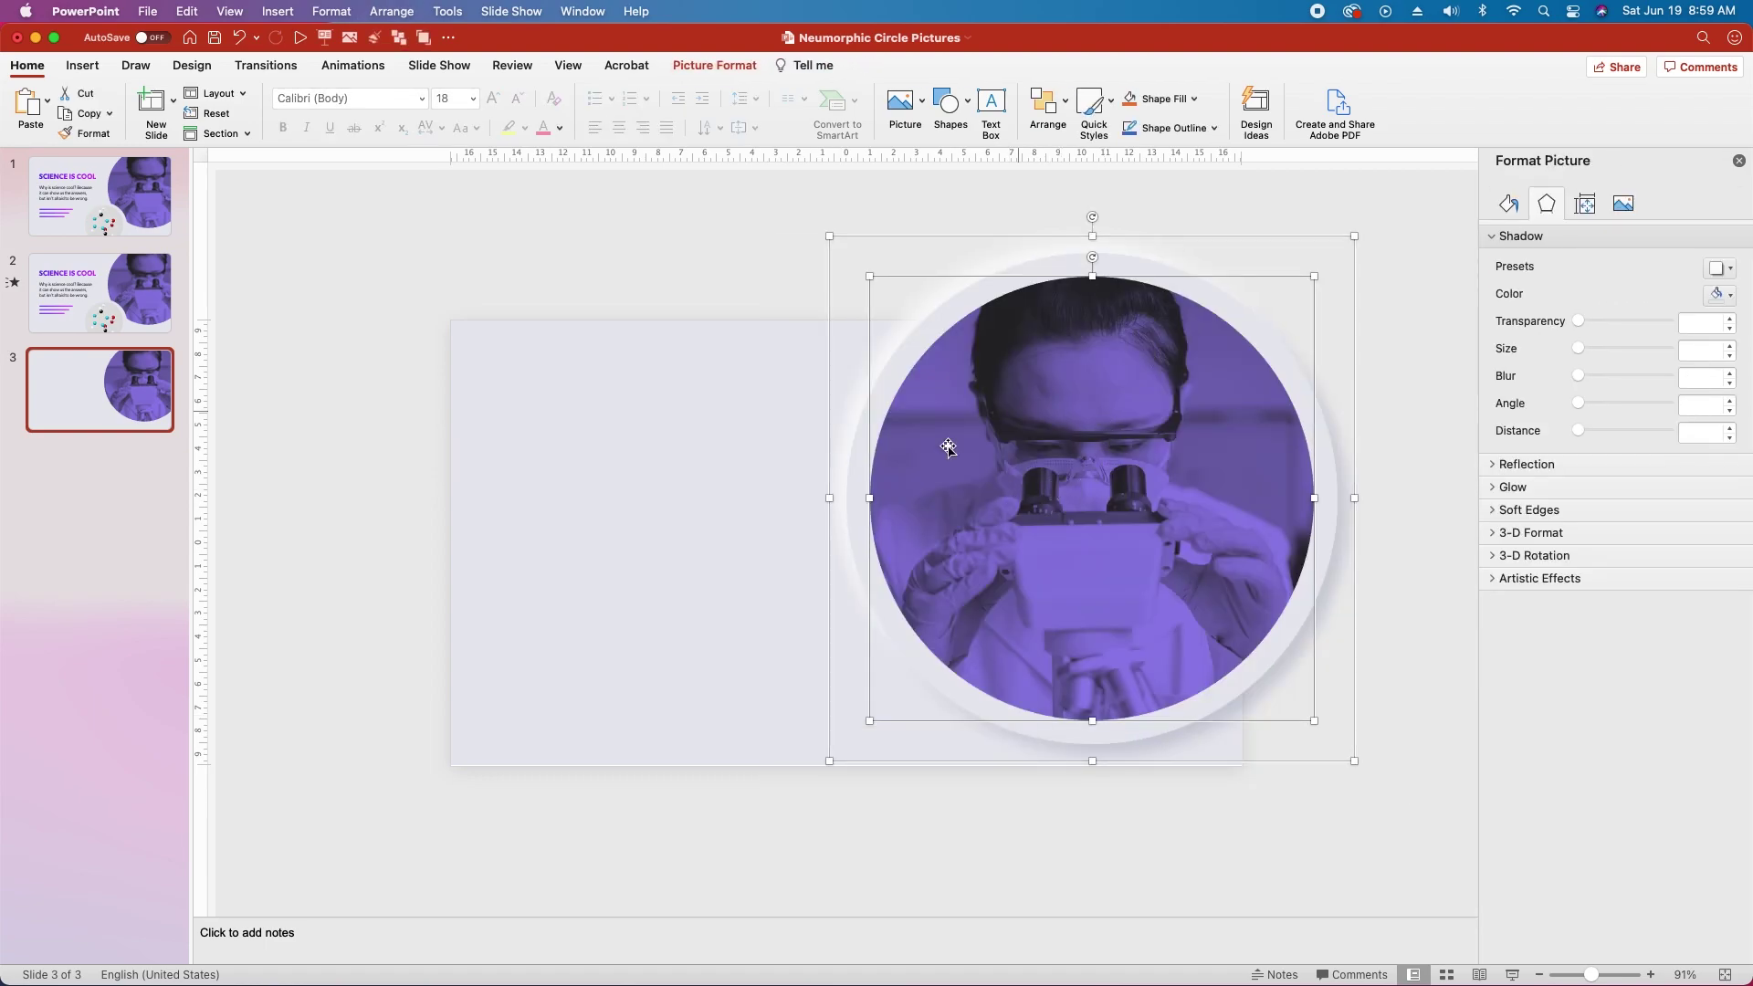
Shrink the photo to 18.5 cm square and centre it inside the raised circle
click(1586, 205)
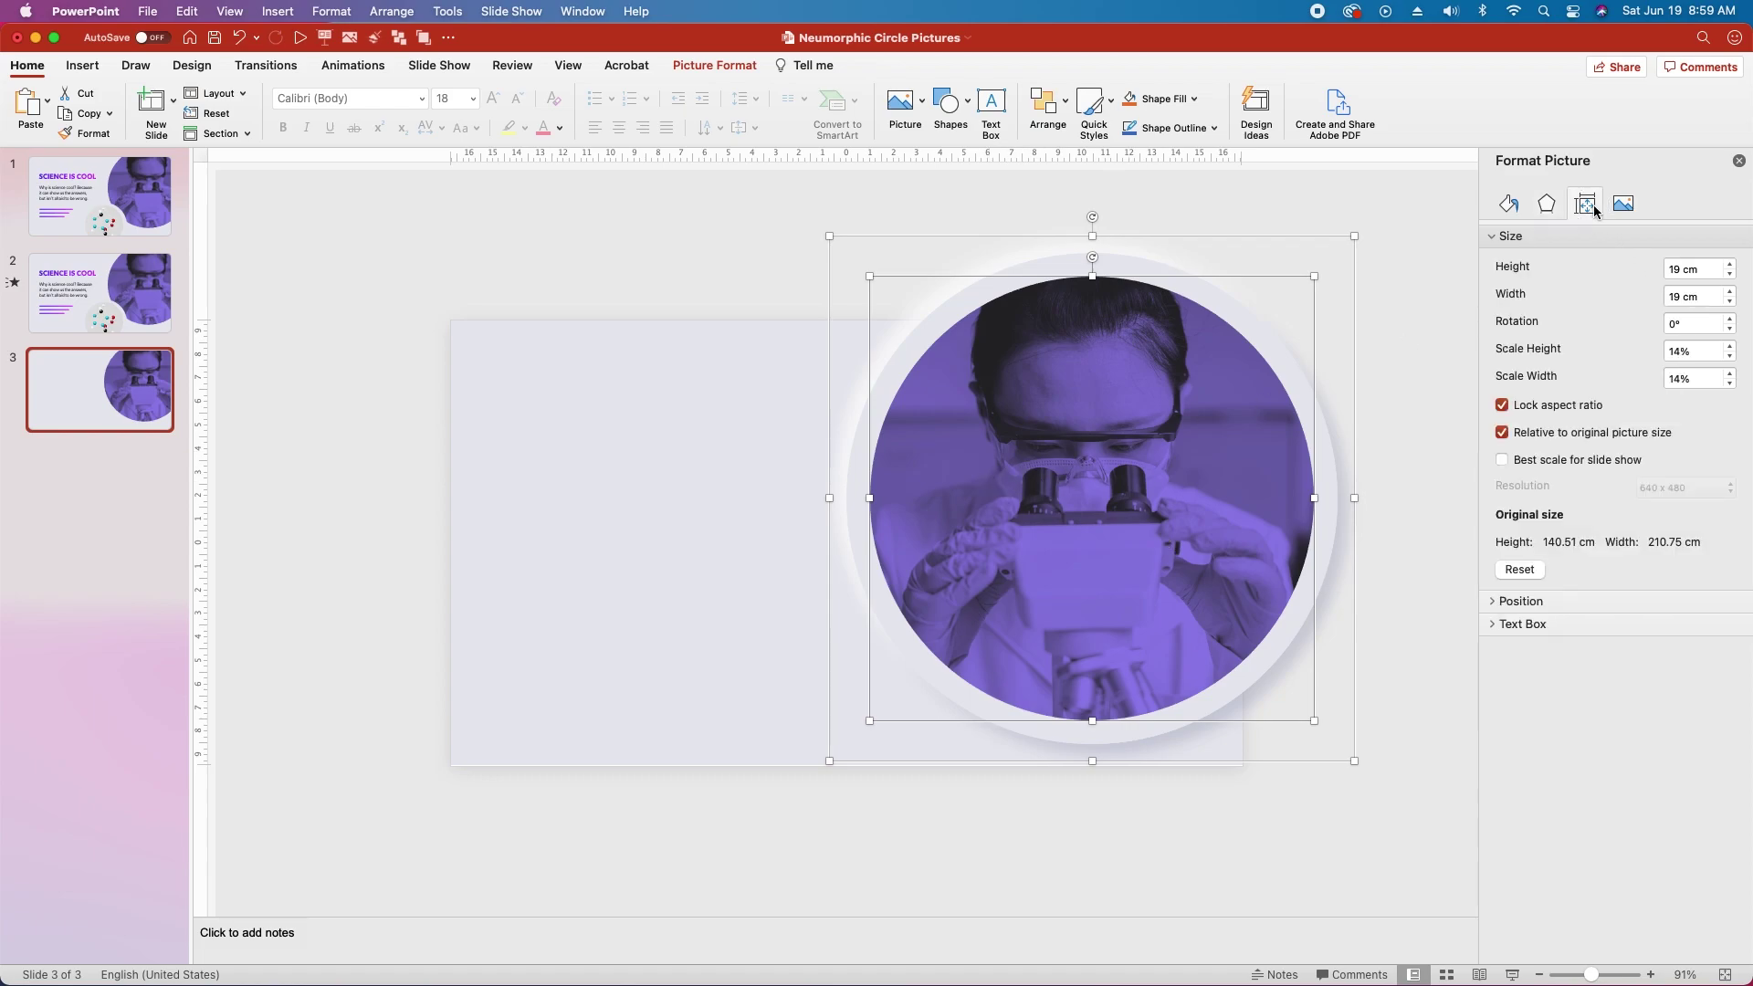
click(1730, 274)
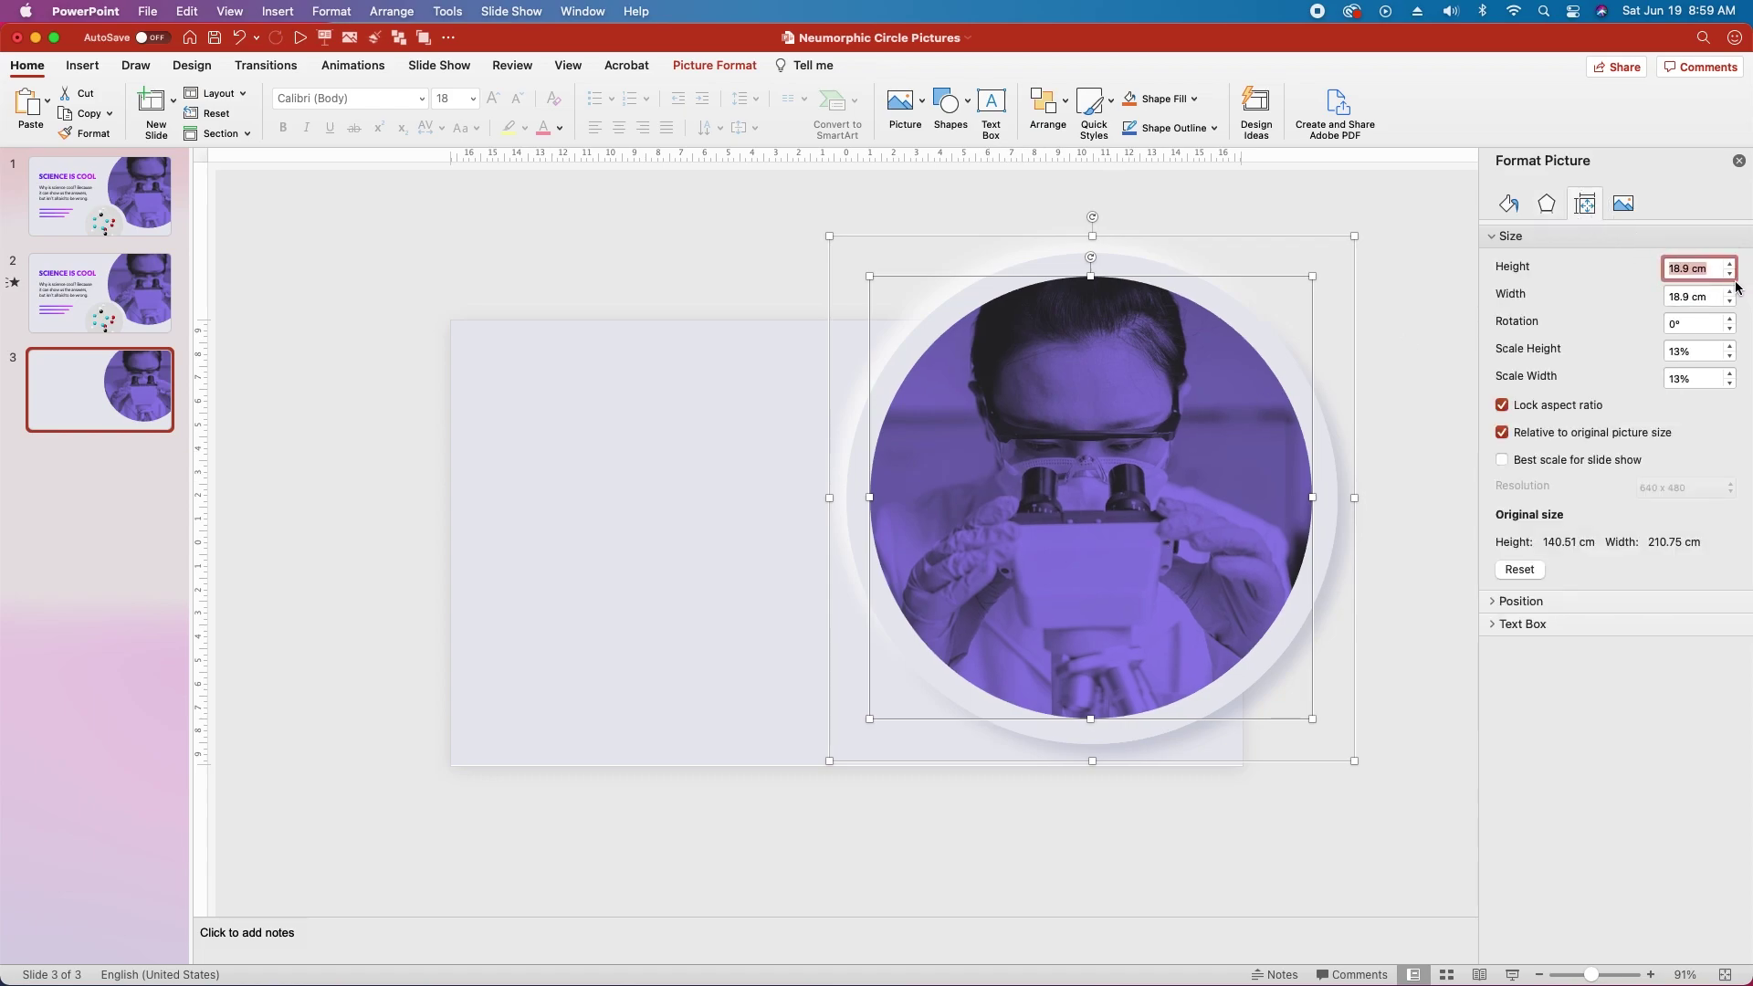
click(1731, 274)
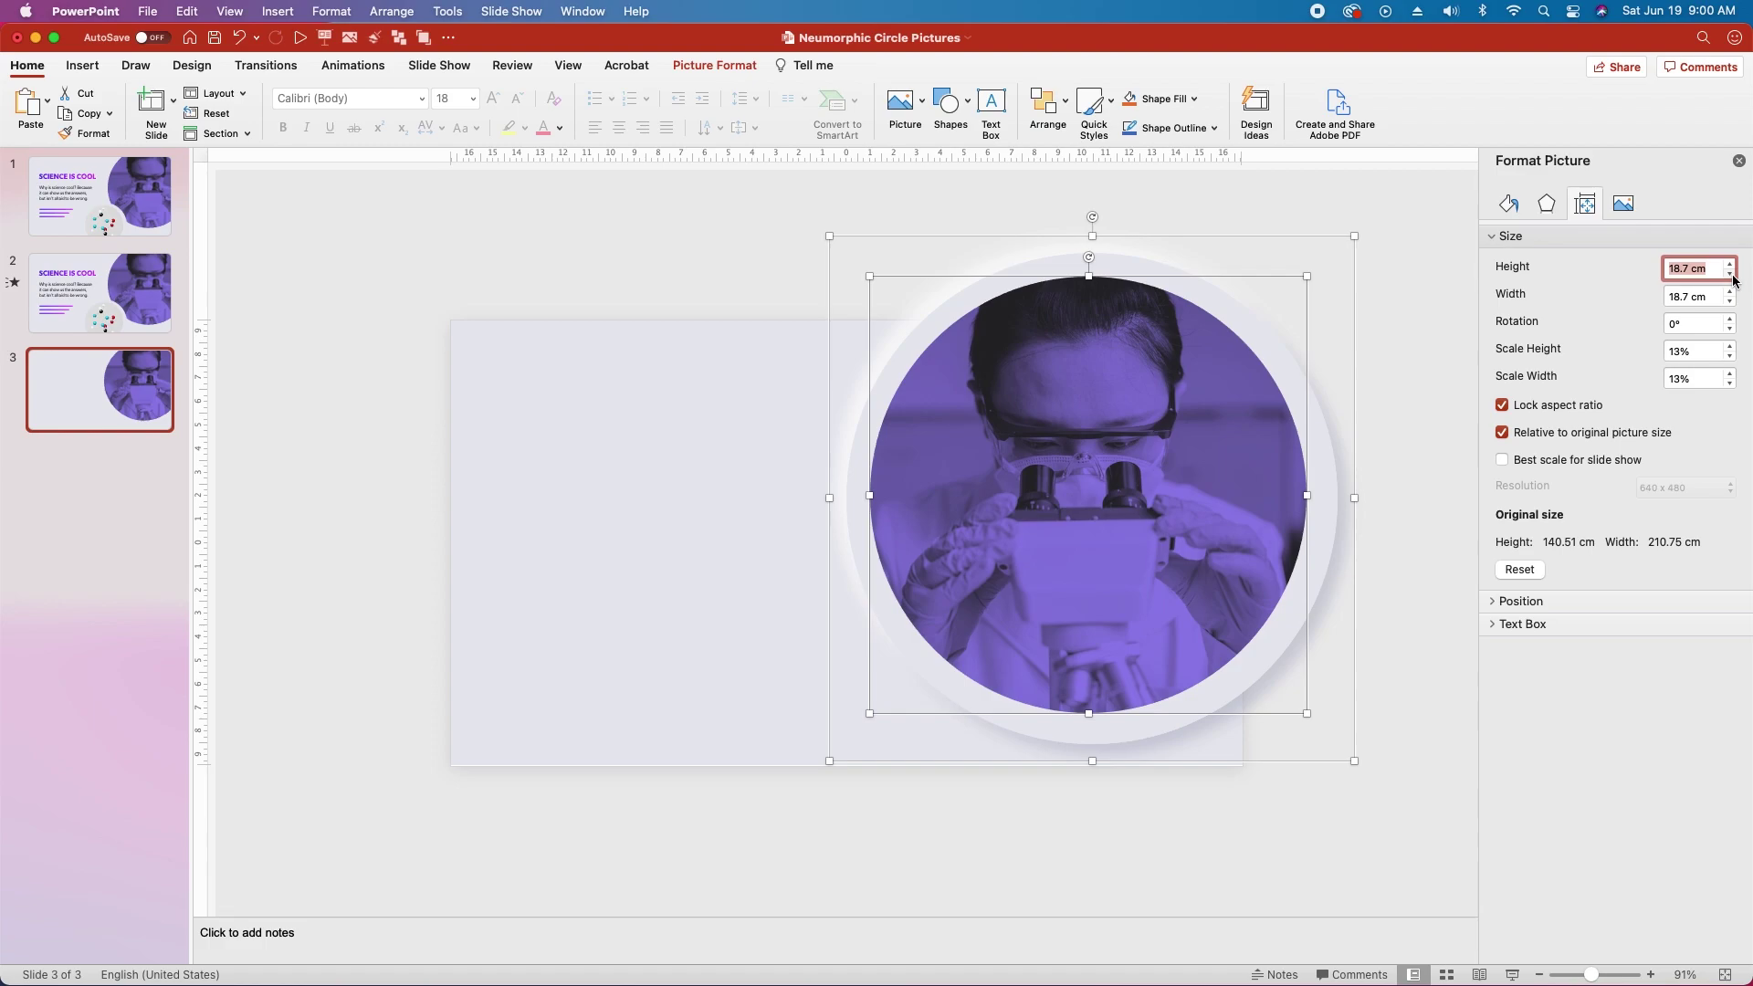
click(1730, 274)
click(1730, 274)
drag(1091, 410, 1099, 421)
click(822, 265)
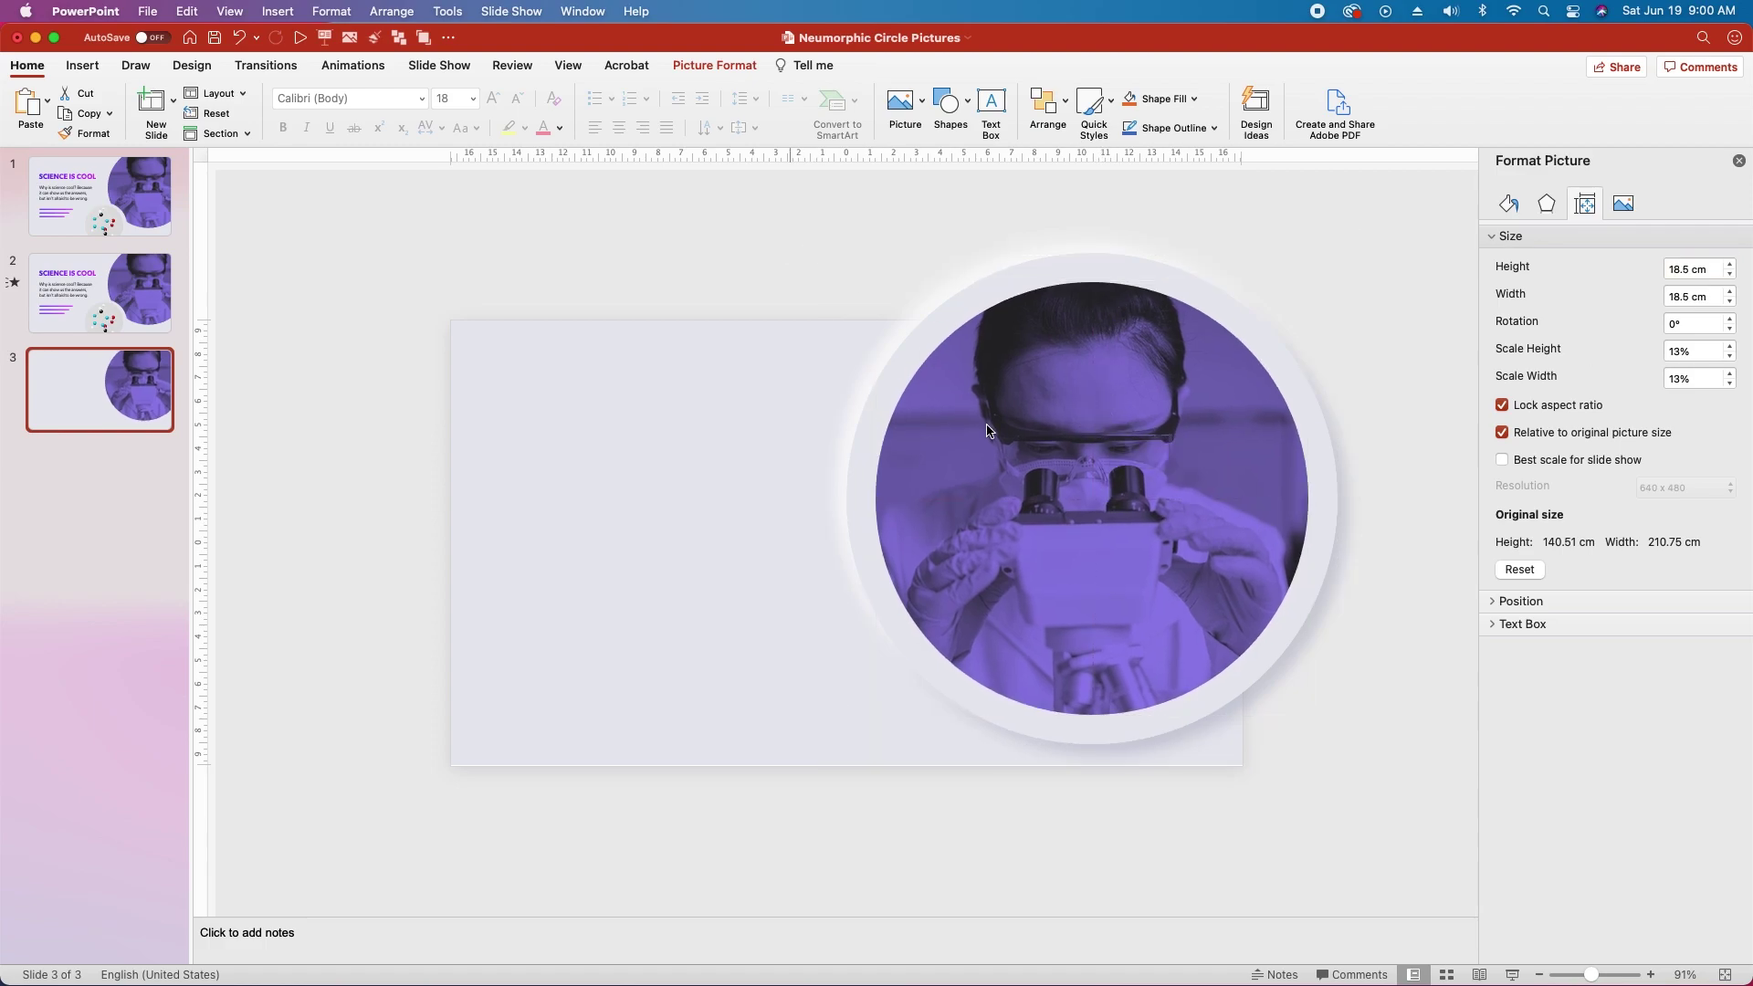
click(1004, 438)
click(987, 401)
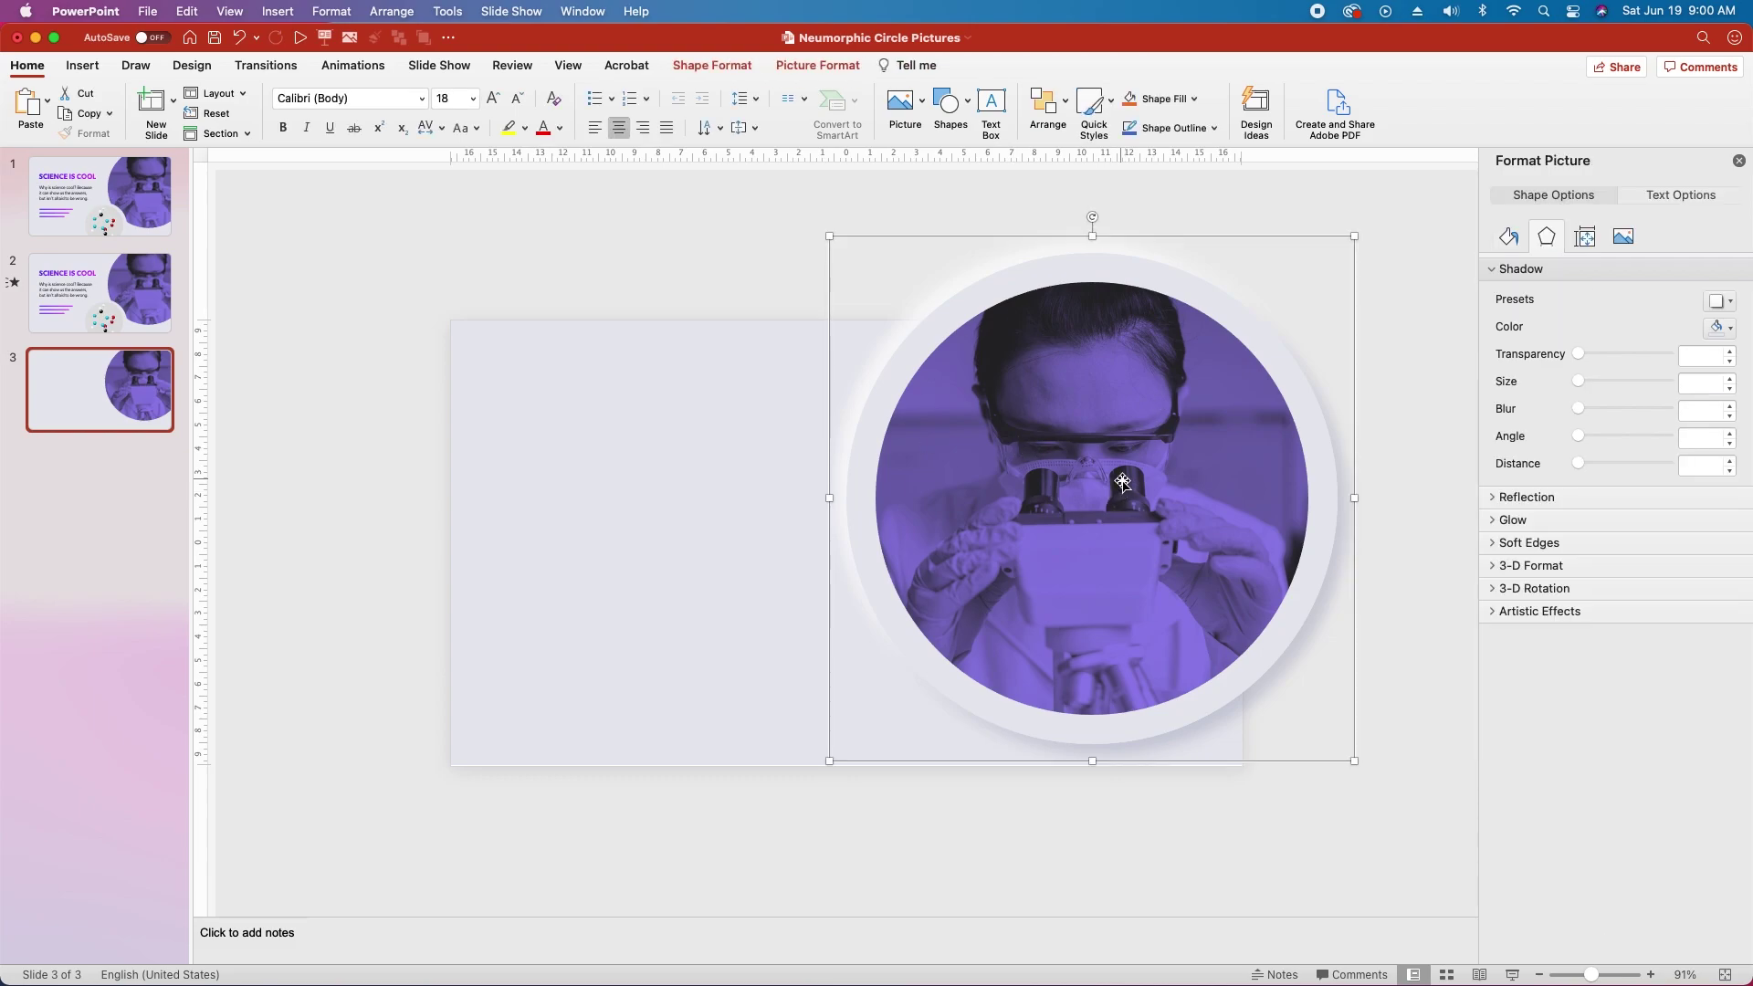
Duplicate the framed circle photo, shrink the copy to about 11.8 cm, and place it lower left
drag(997, 434, 746, 630)
click(1002, 395)
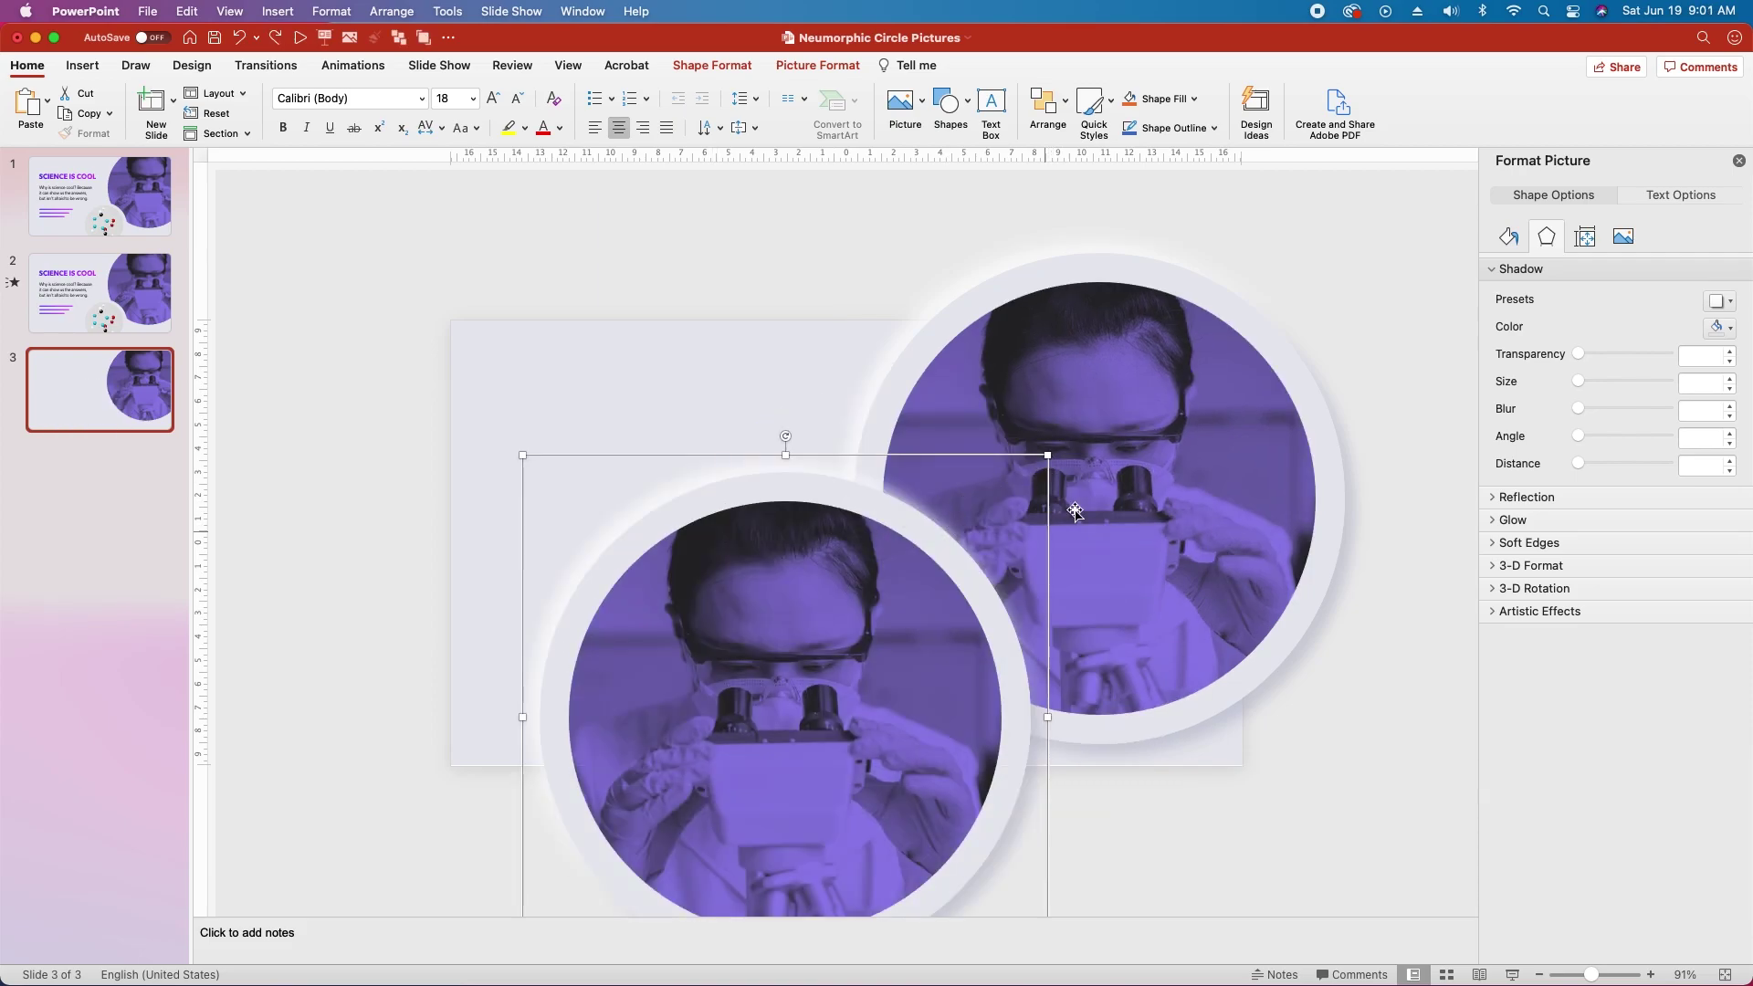
drag(1047, 455, 825, 749)
drag(704, 834, 846, 713)
drag(672, 527, 739, 599)
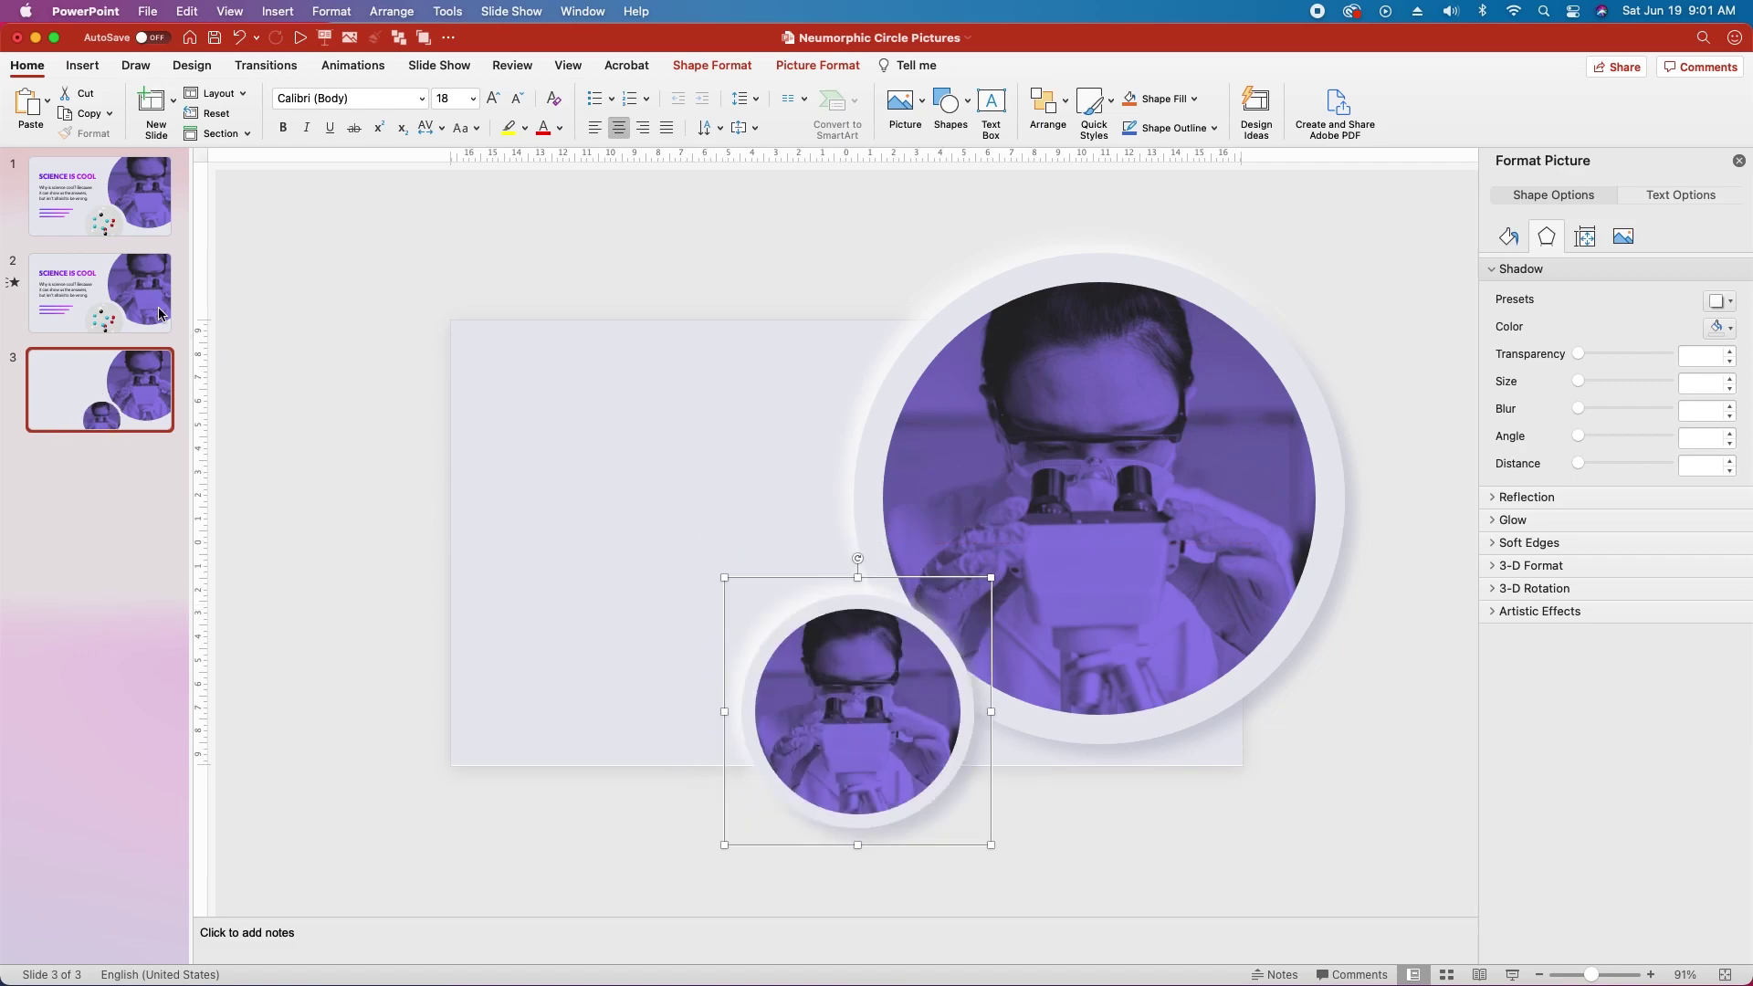
key(cmd+z)
click(848, 694)
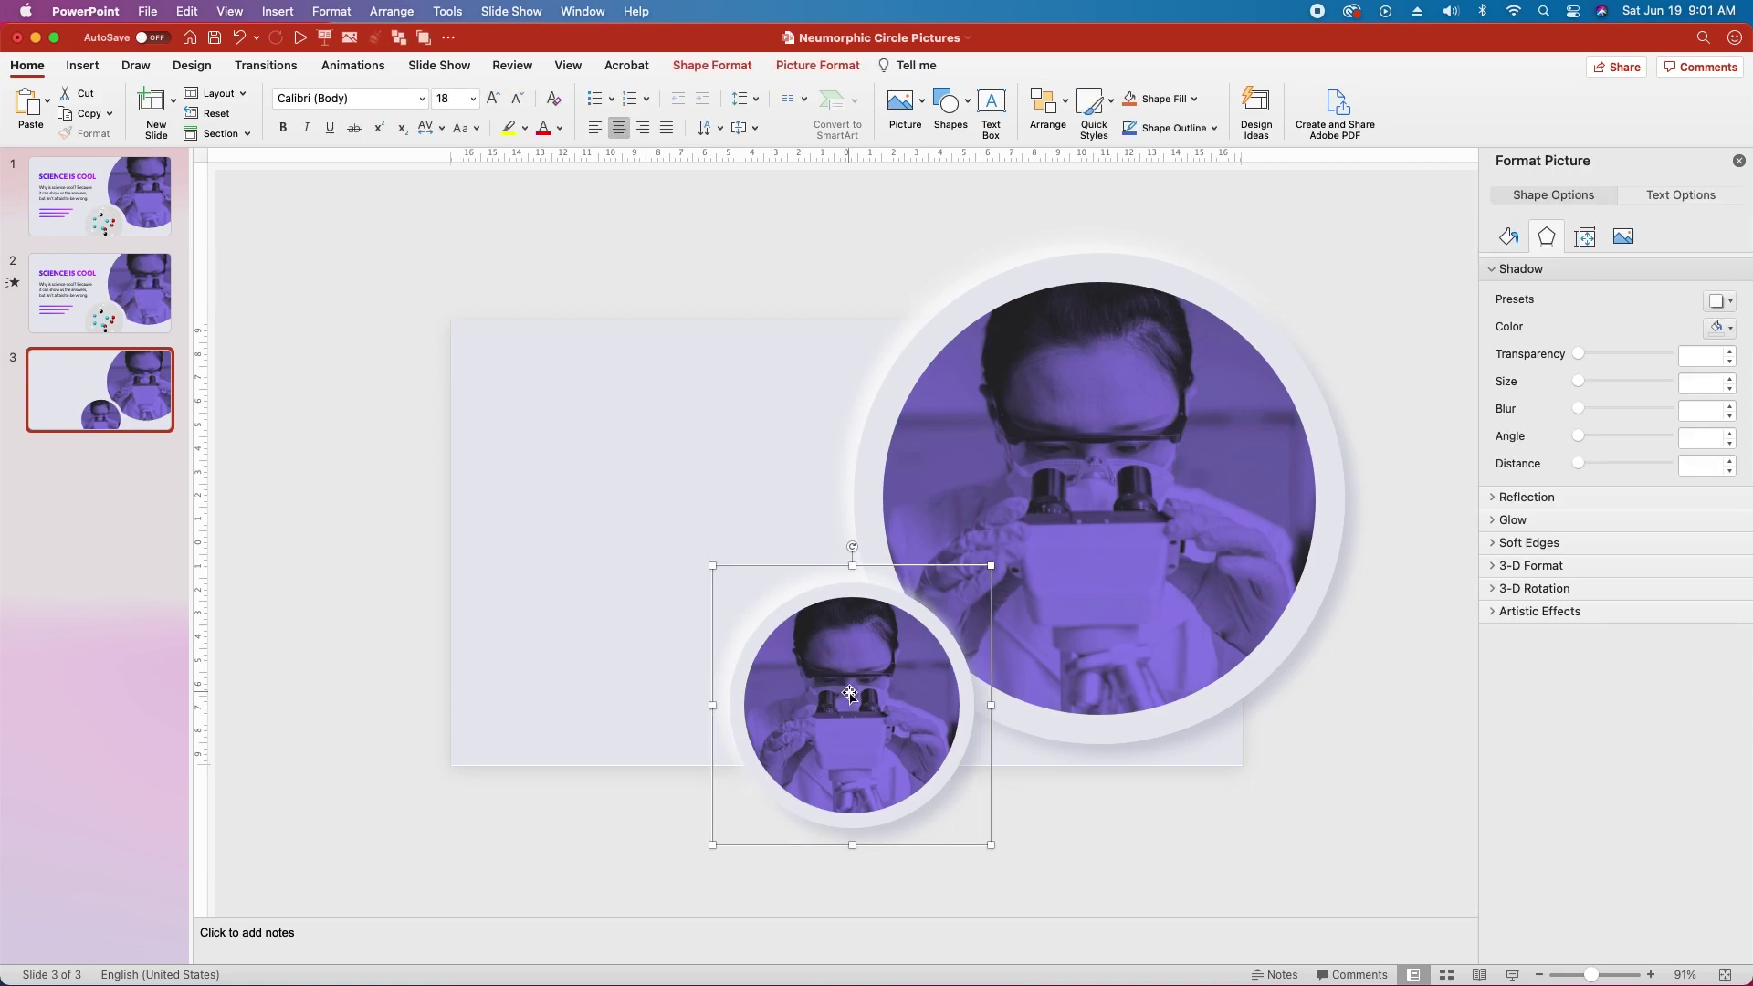
click(849, 694)
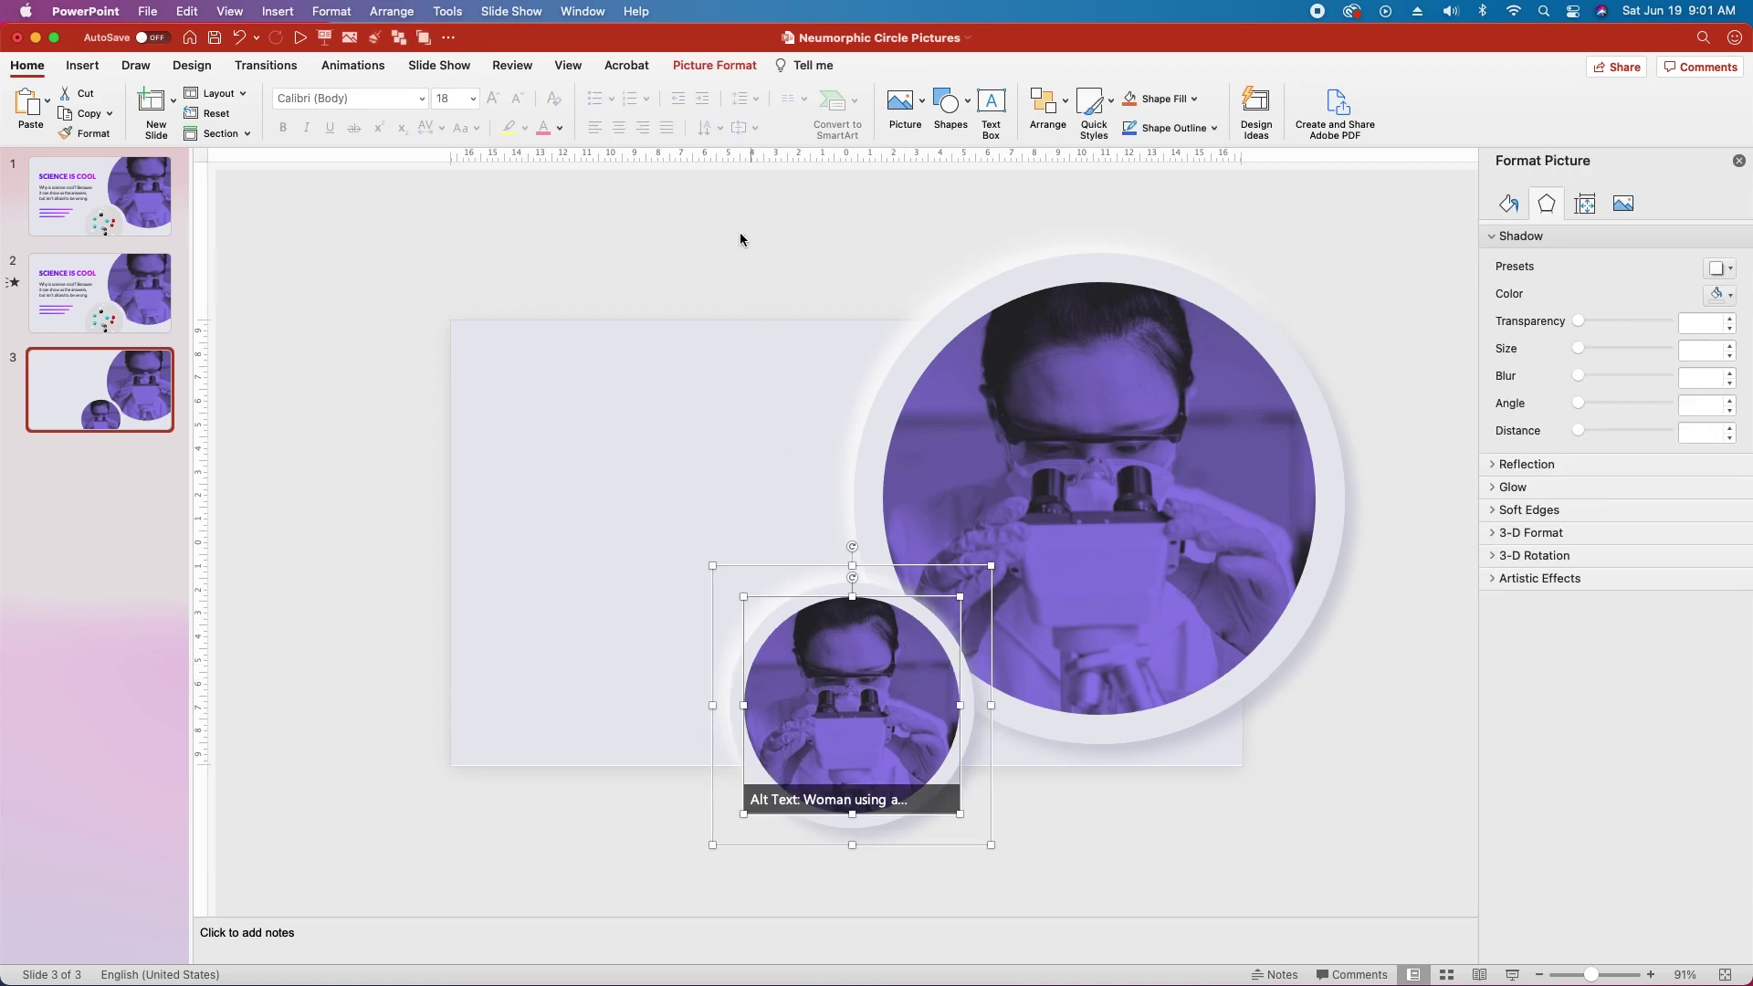
Swap the small circle's photo for a stock molecule image and enlarge it within the crop
click(691, 67)
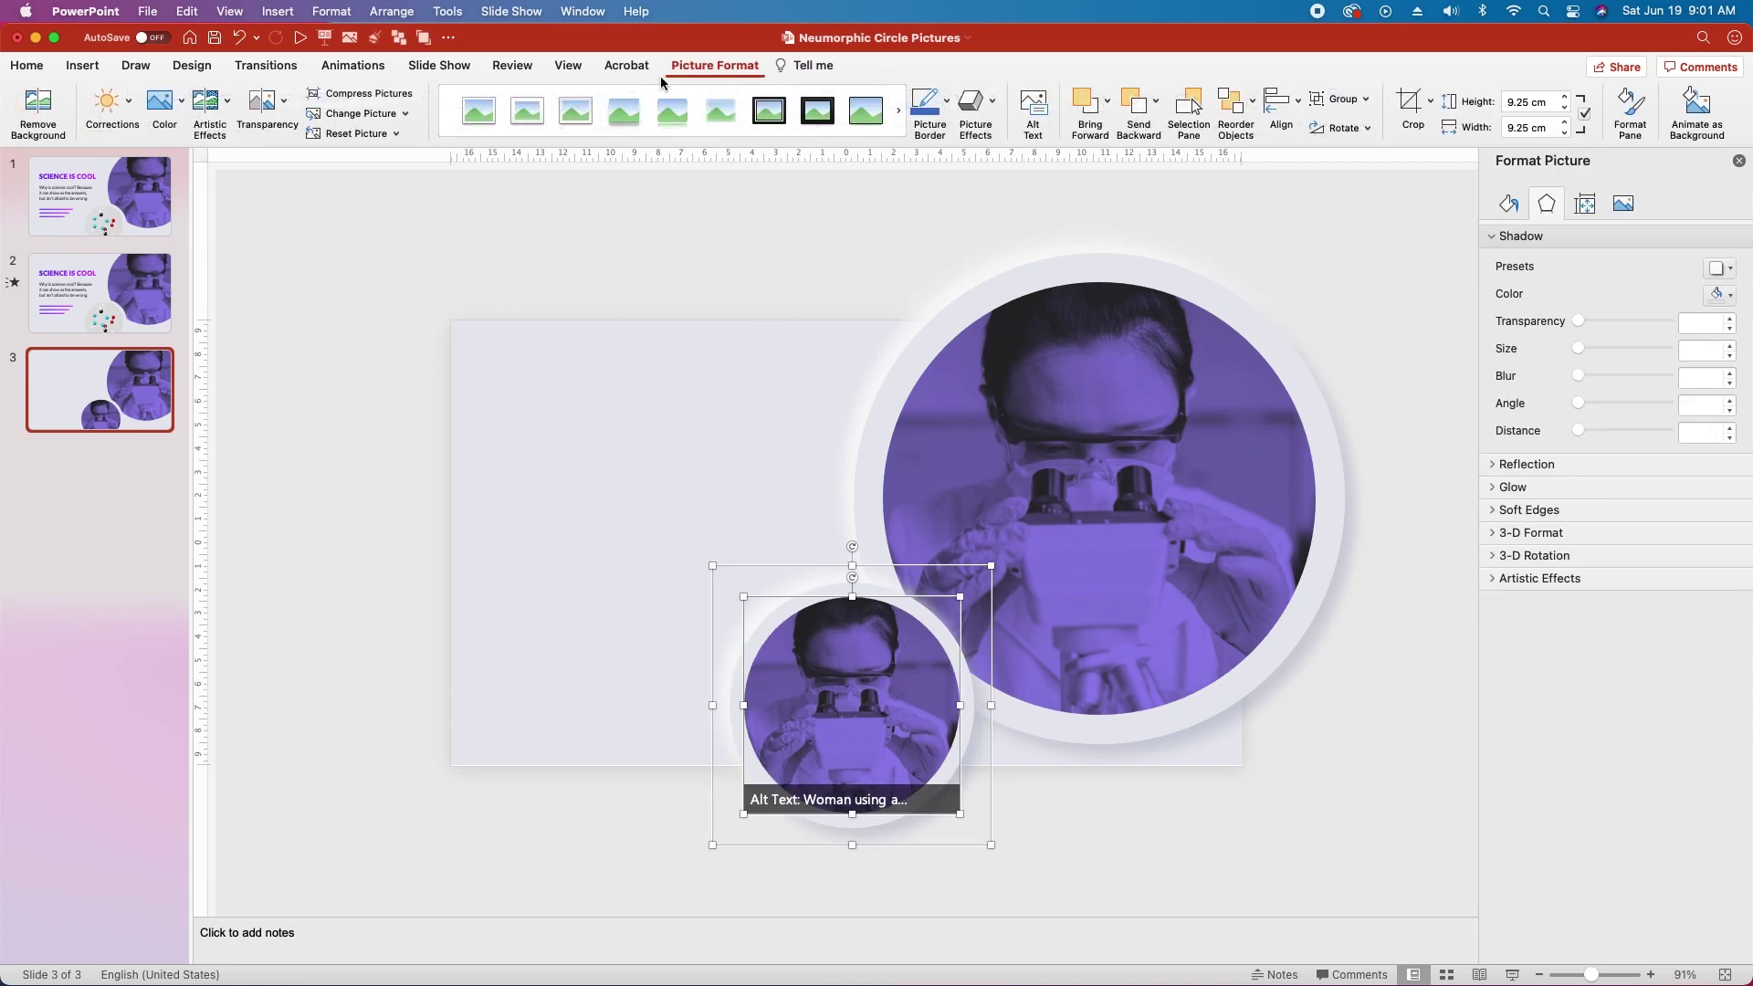
click(402, 115)
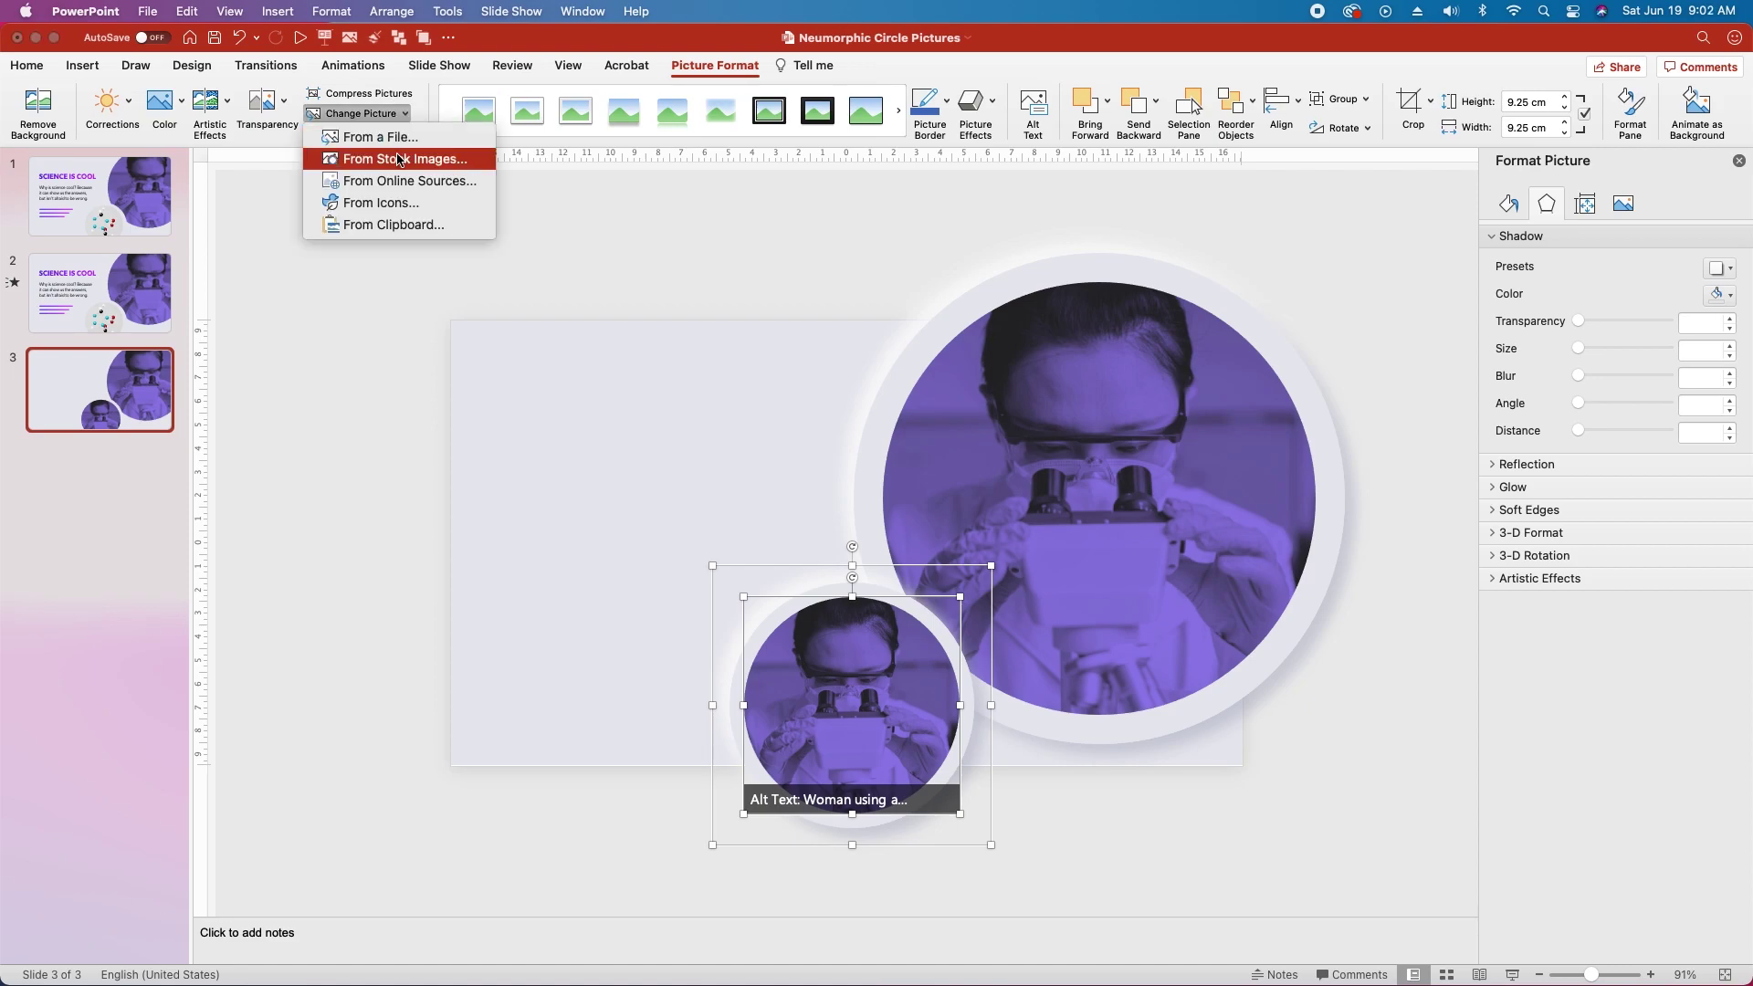
click(401, 160)
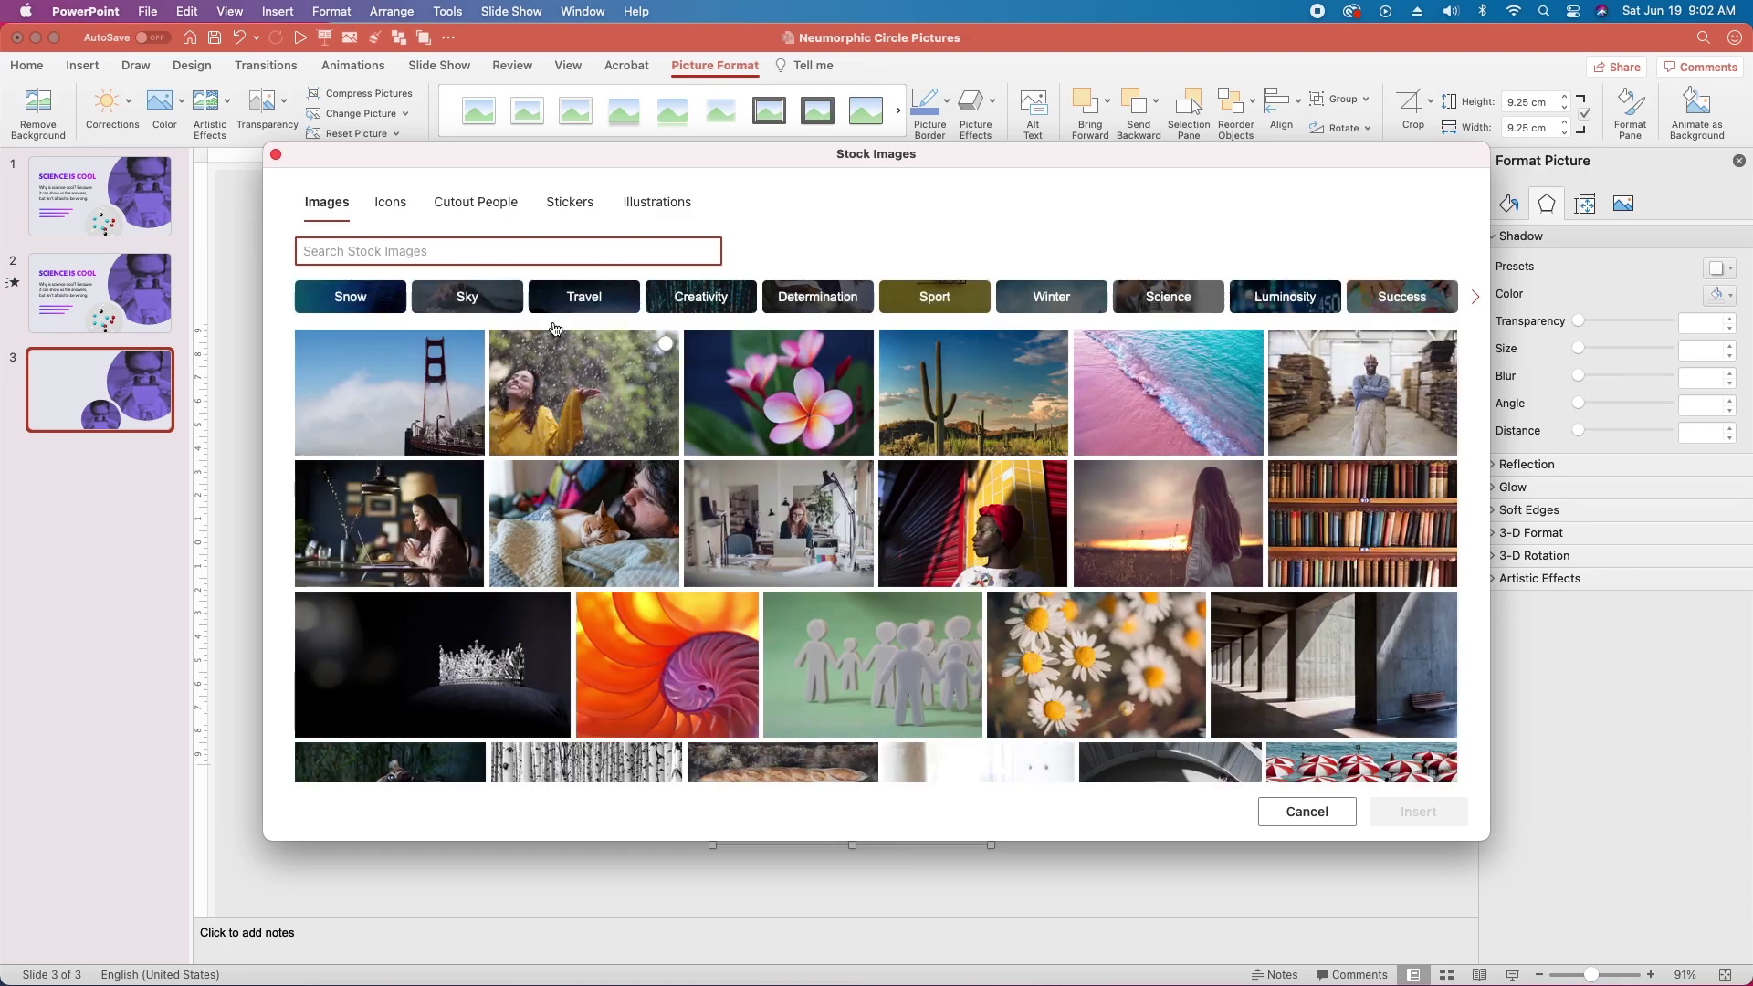
click(521, 246)
key(Escape)
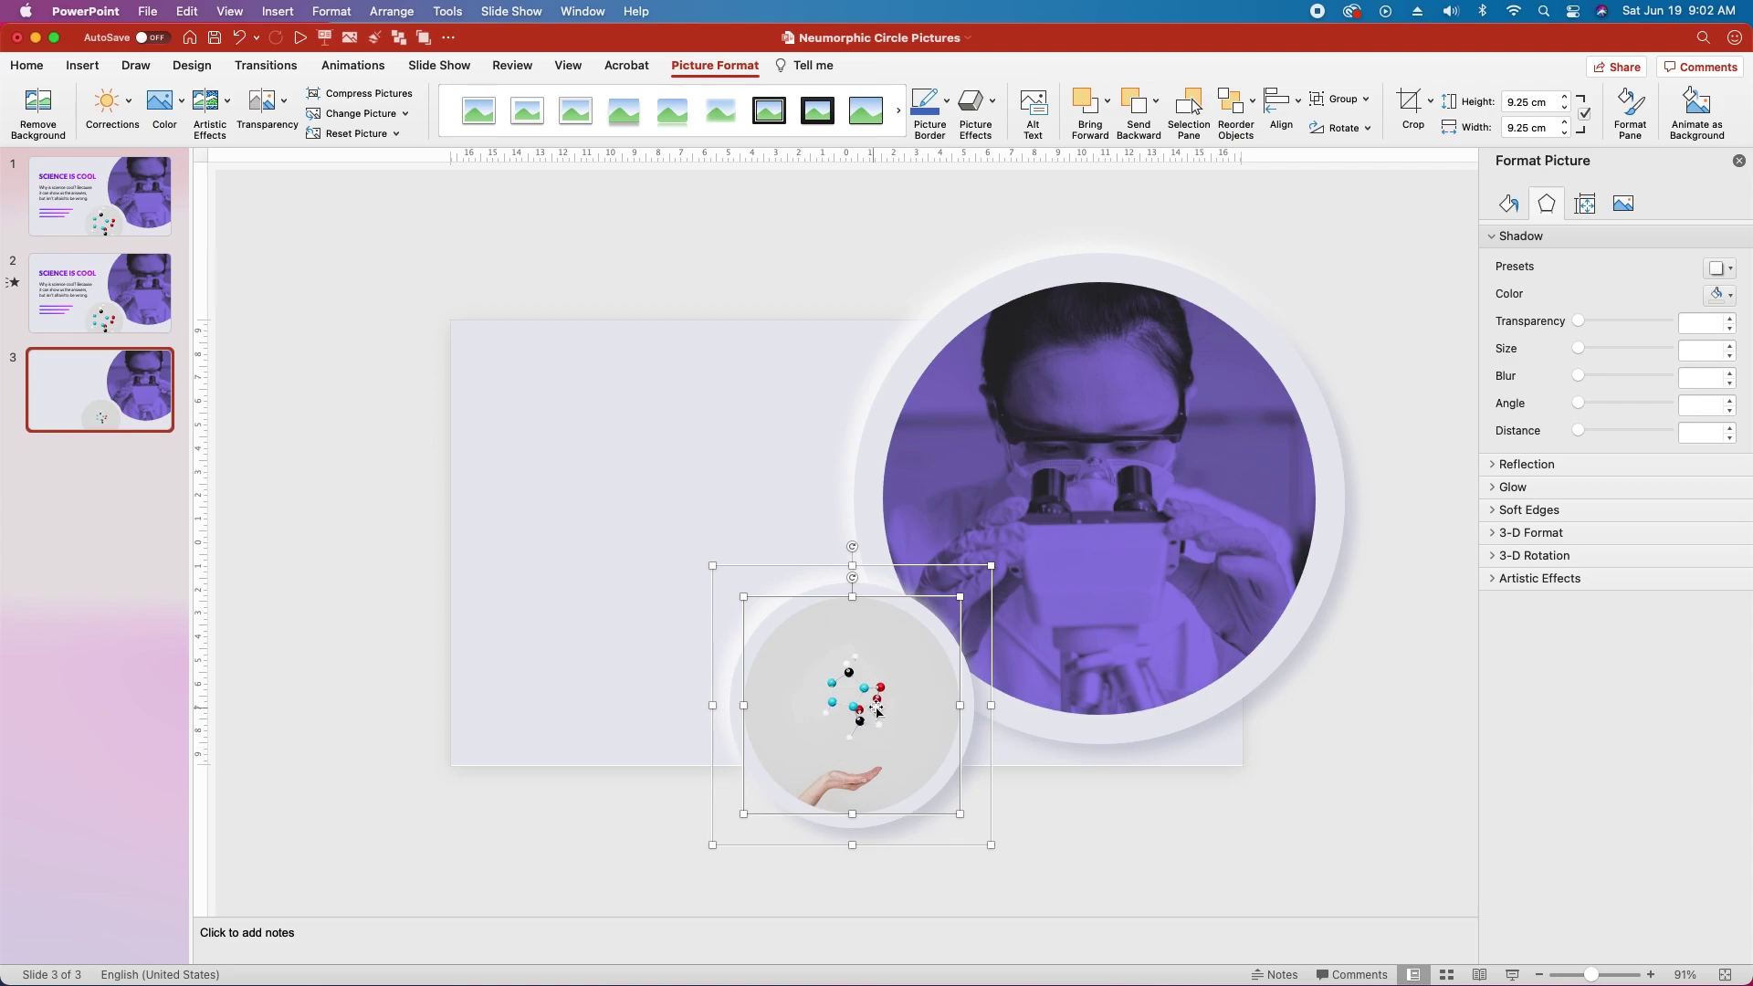
click(1413, 105)
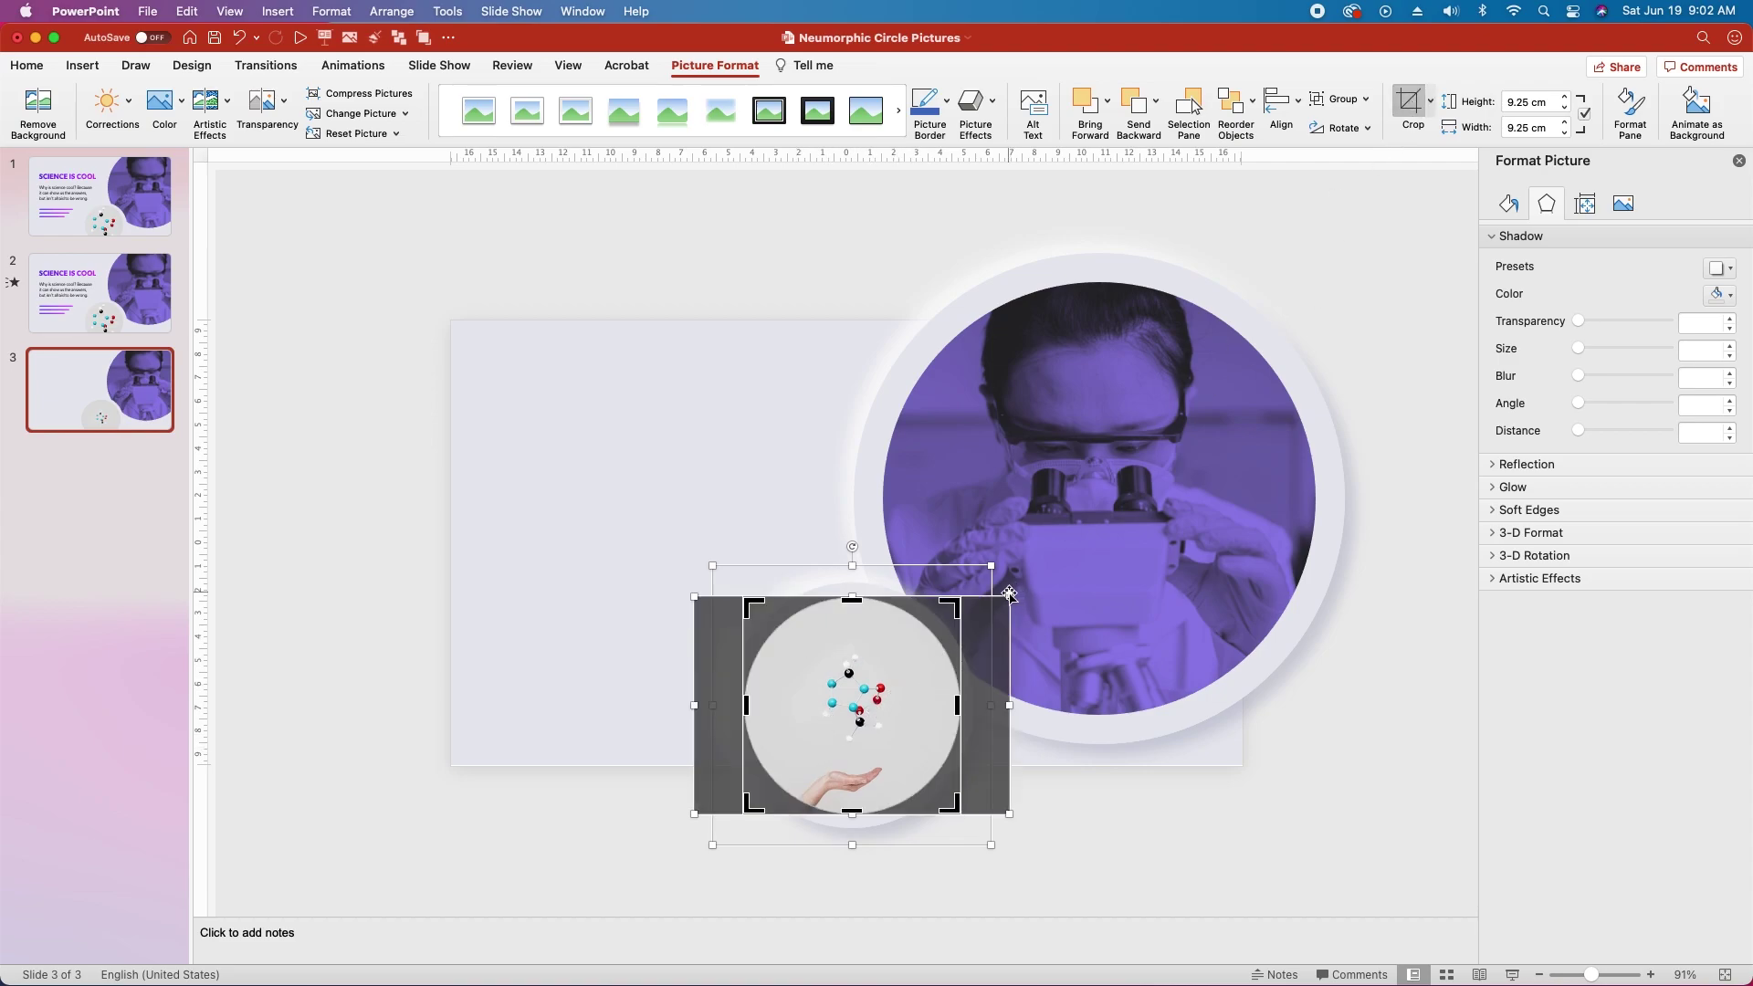
drag(1009, 594, 1183, 473)
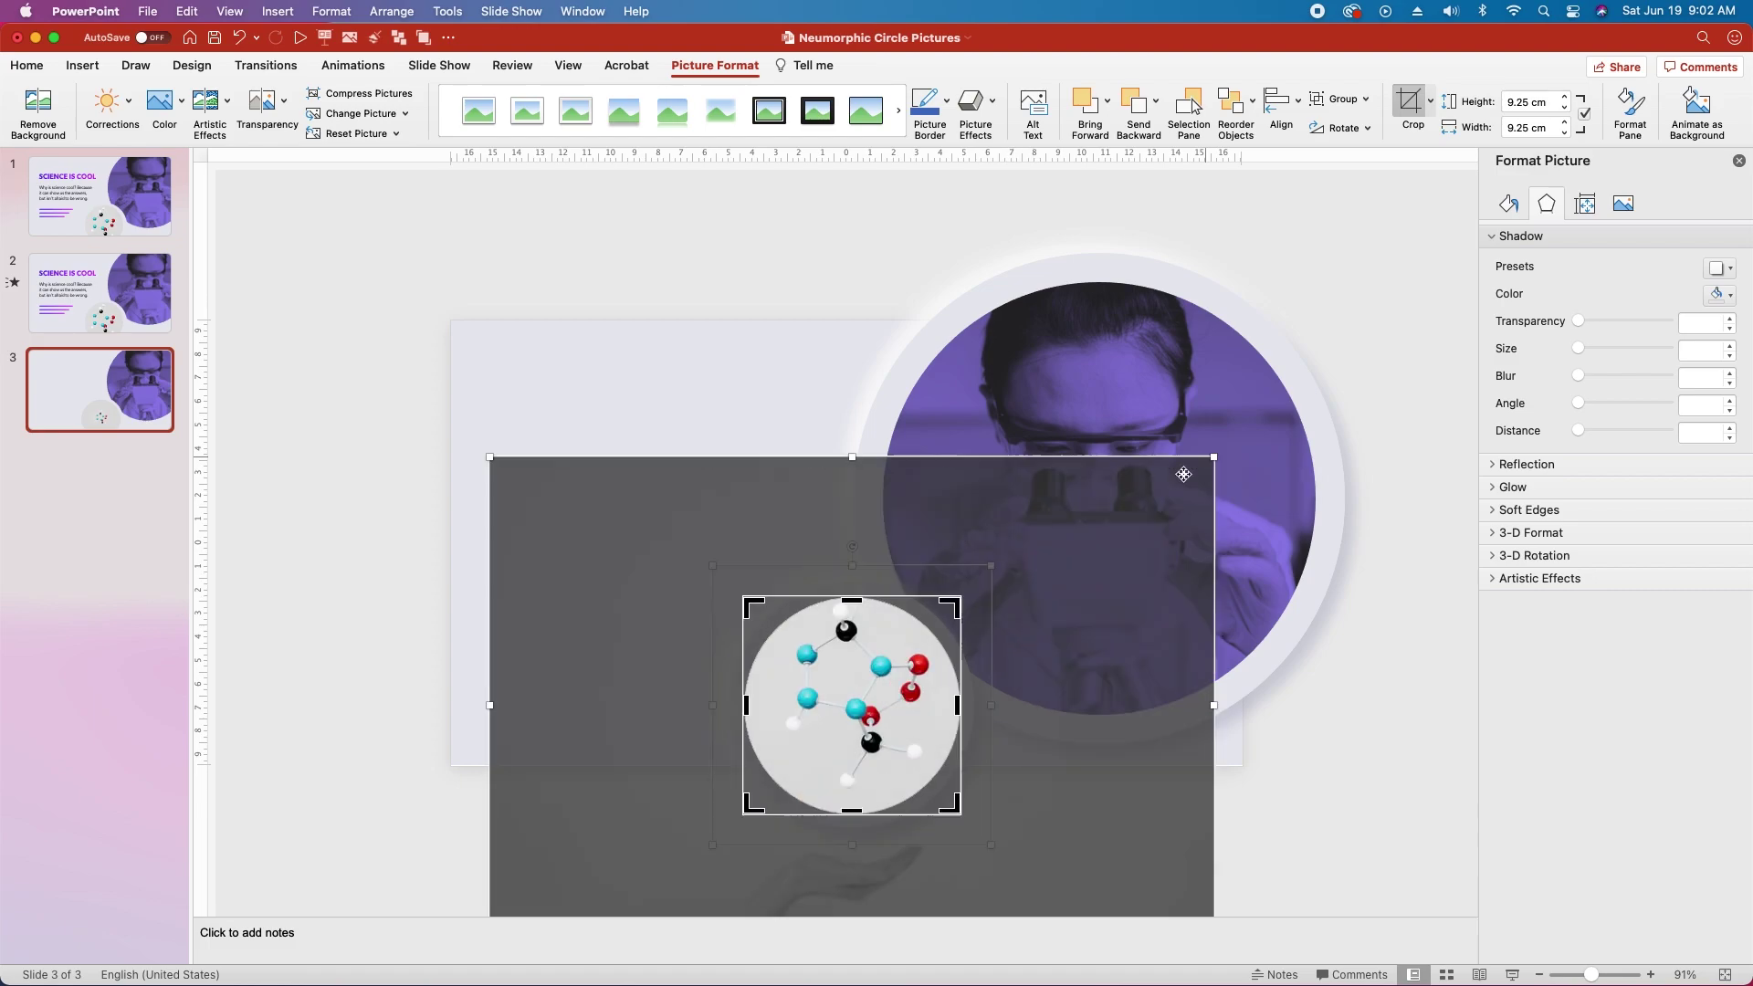
Add a text box on the slide's left reading 'SCIENCE IS COOL'
click(522, 445)
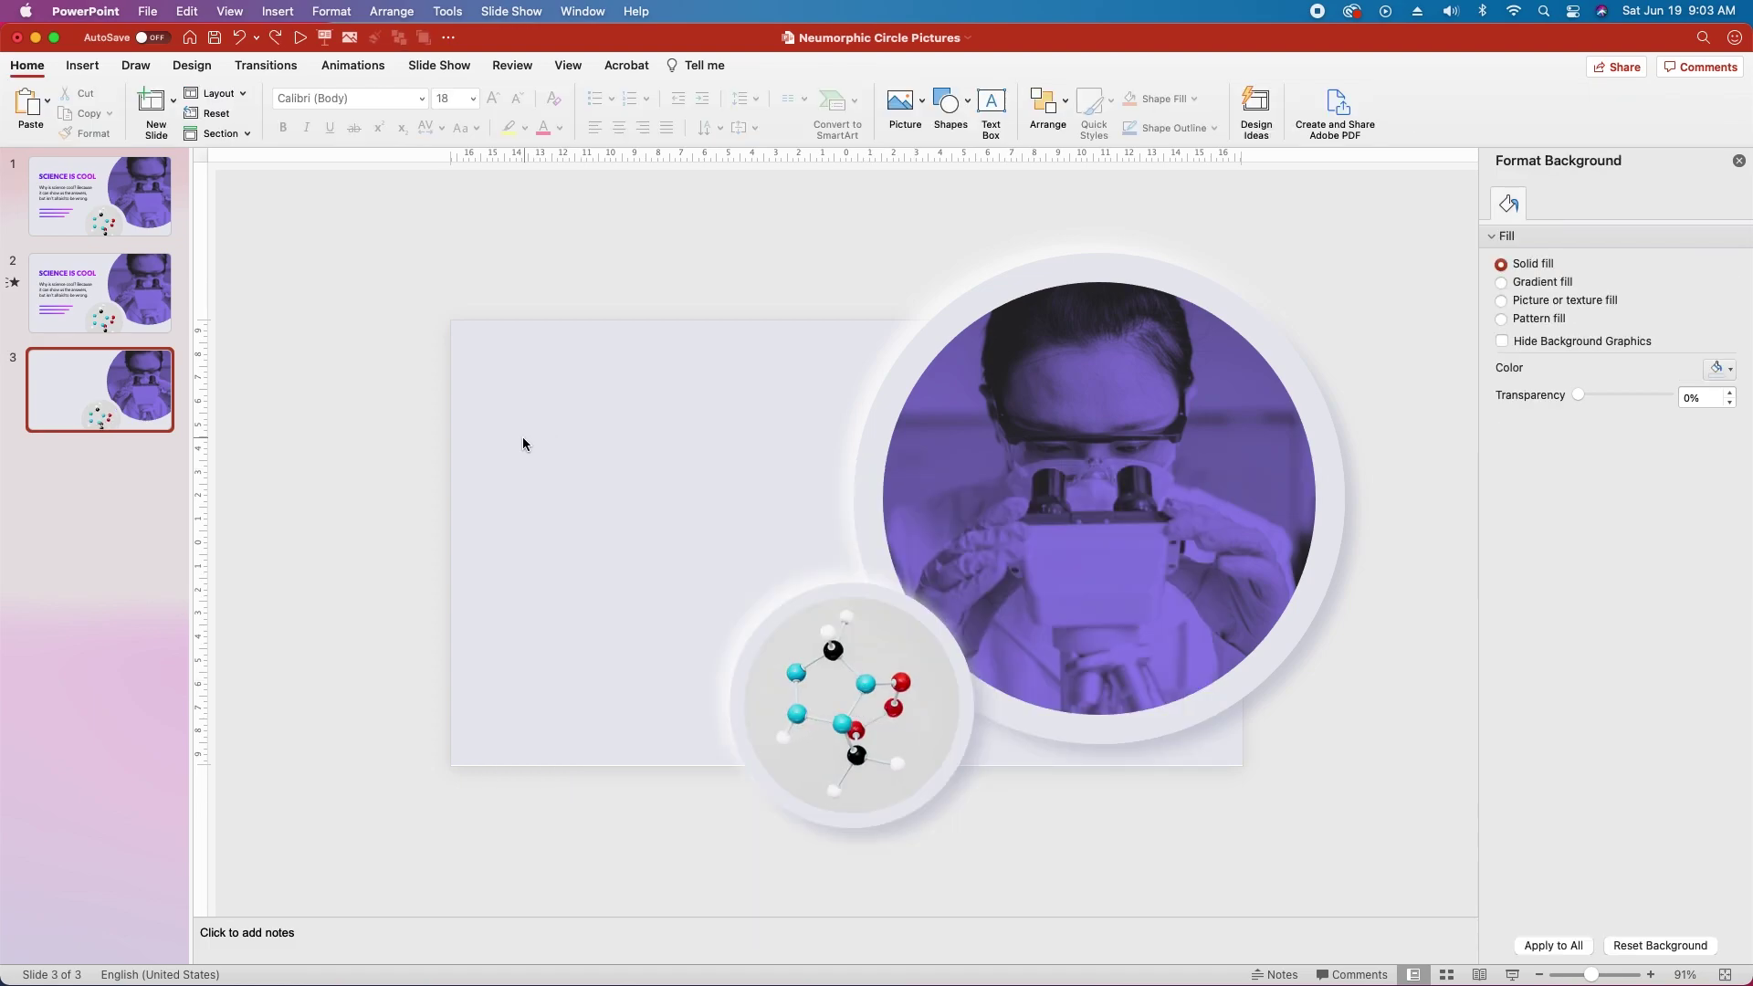
click(529, 412)
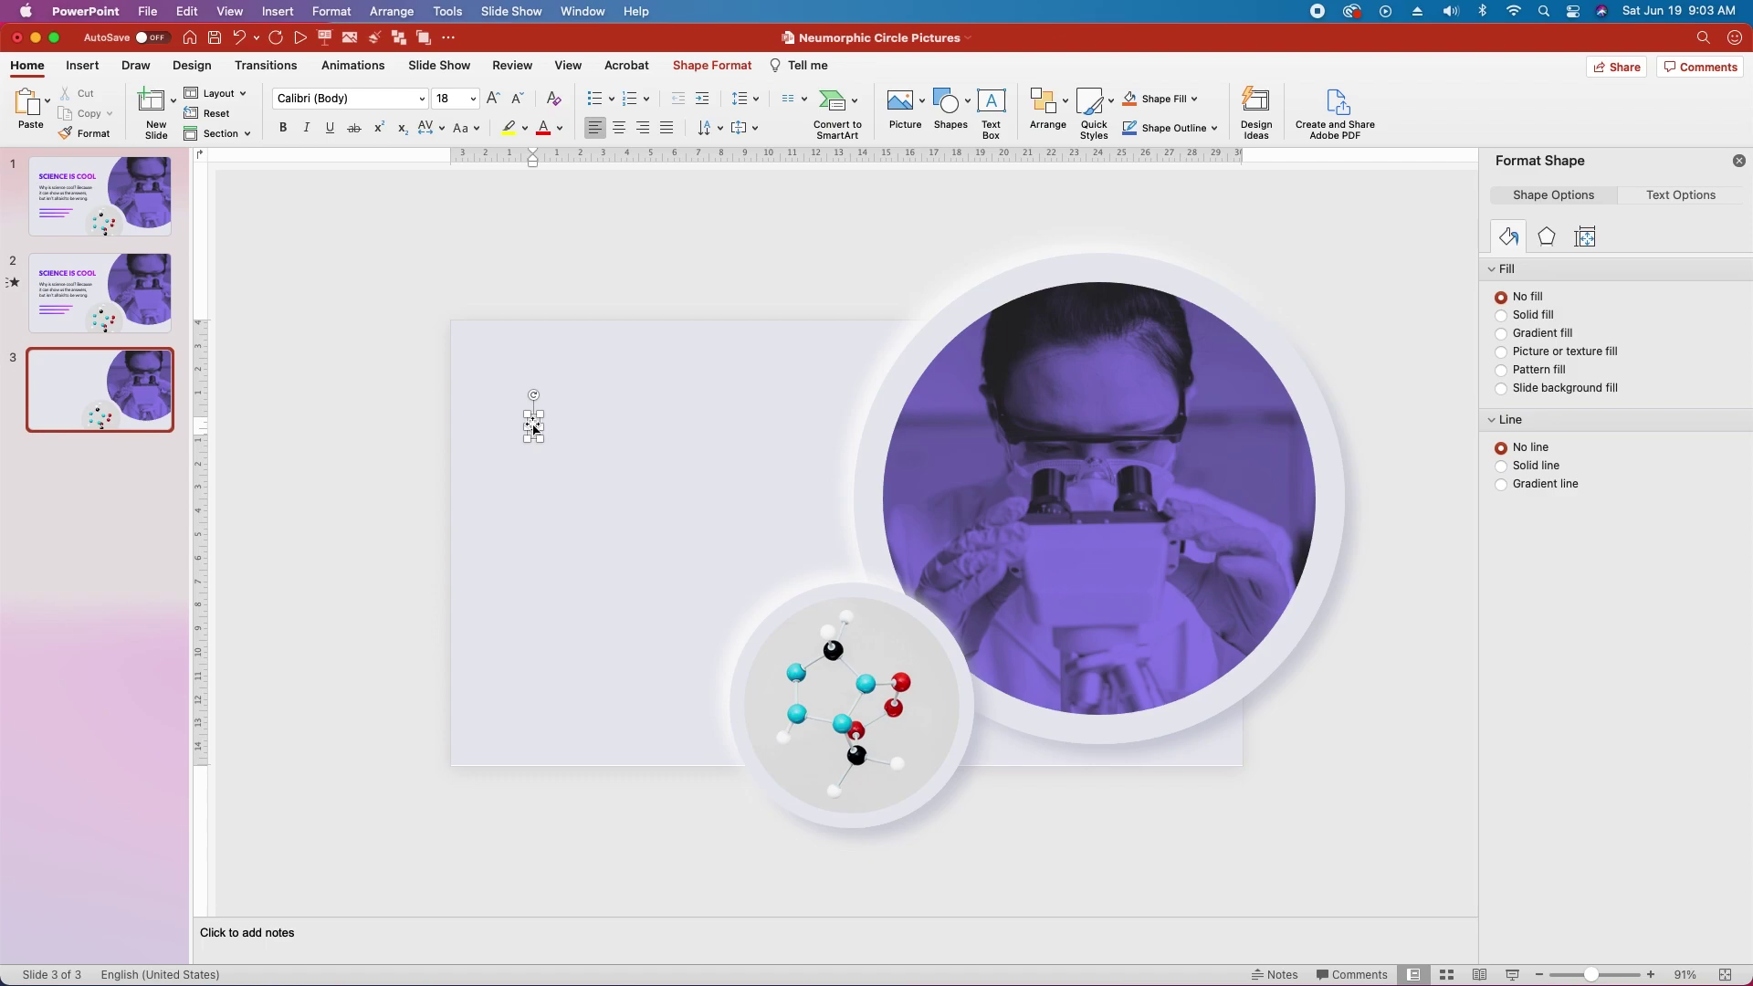
text(SCIE)
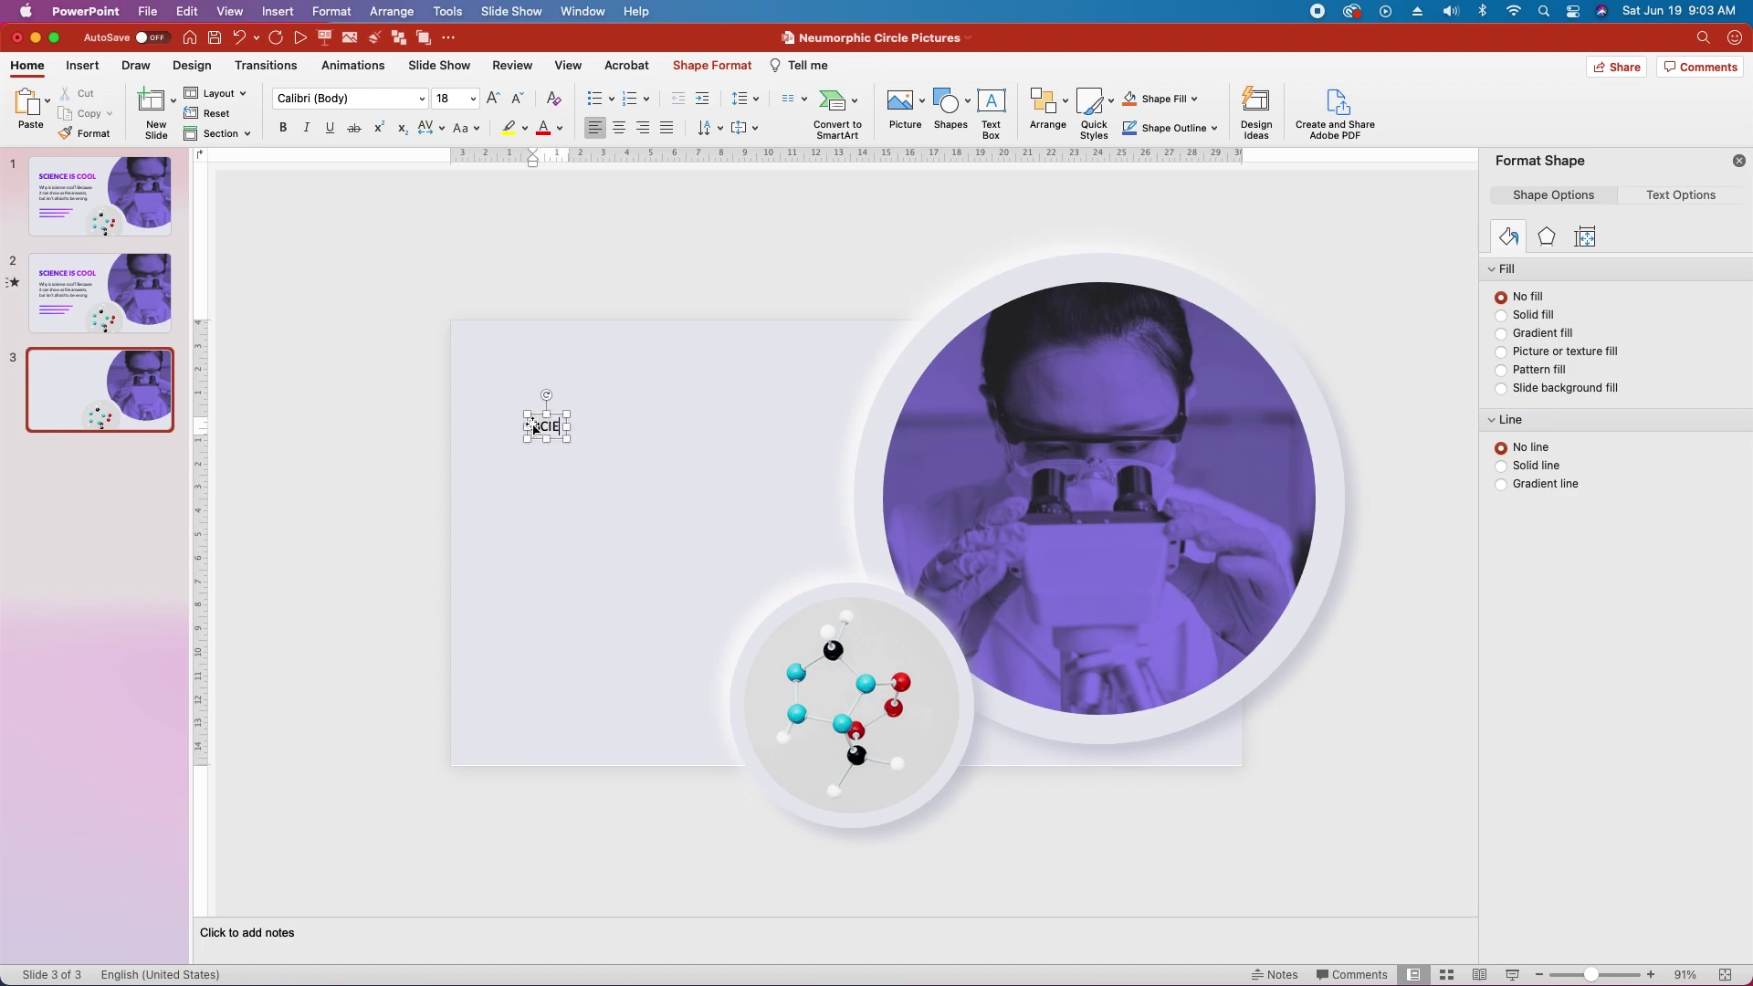
text(NCE IS COOL)
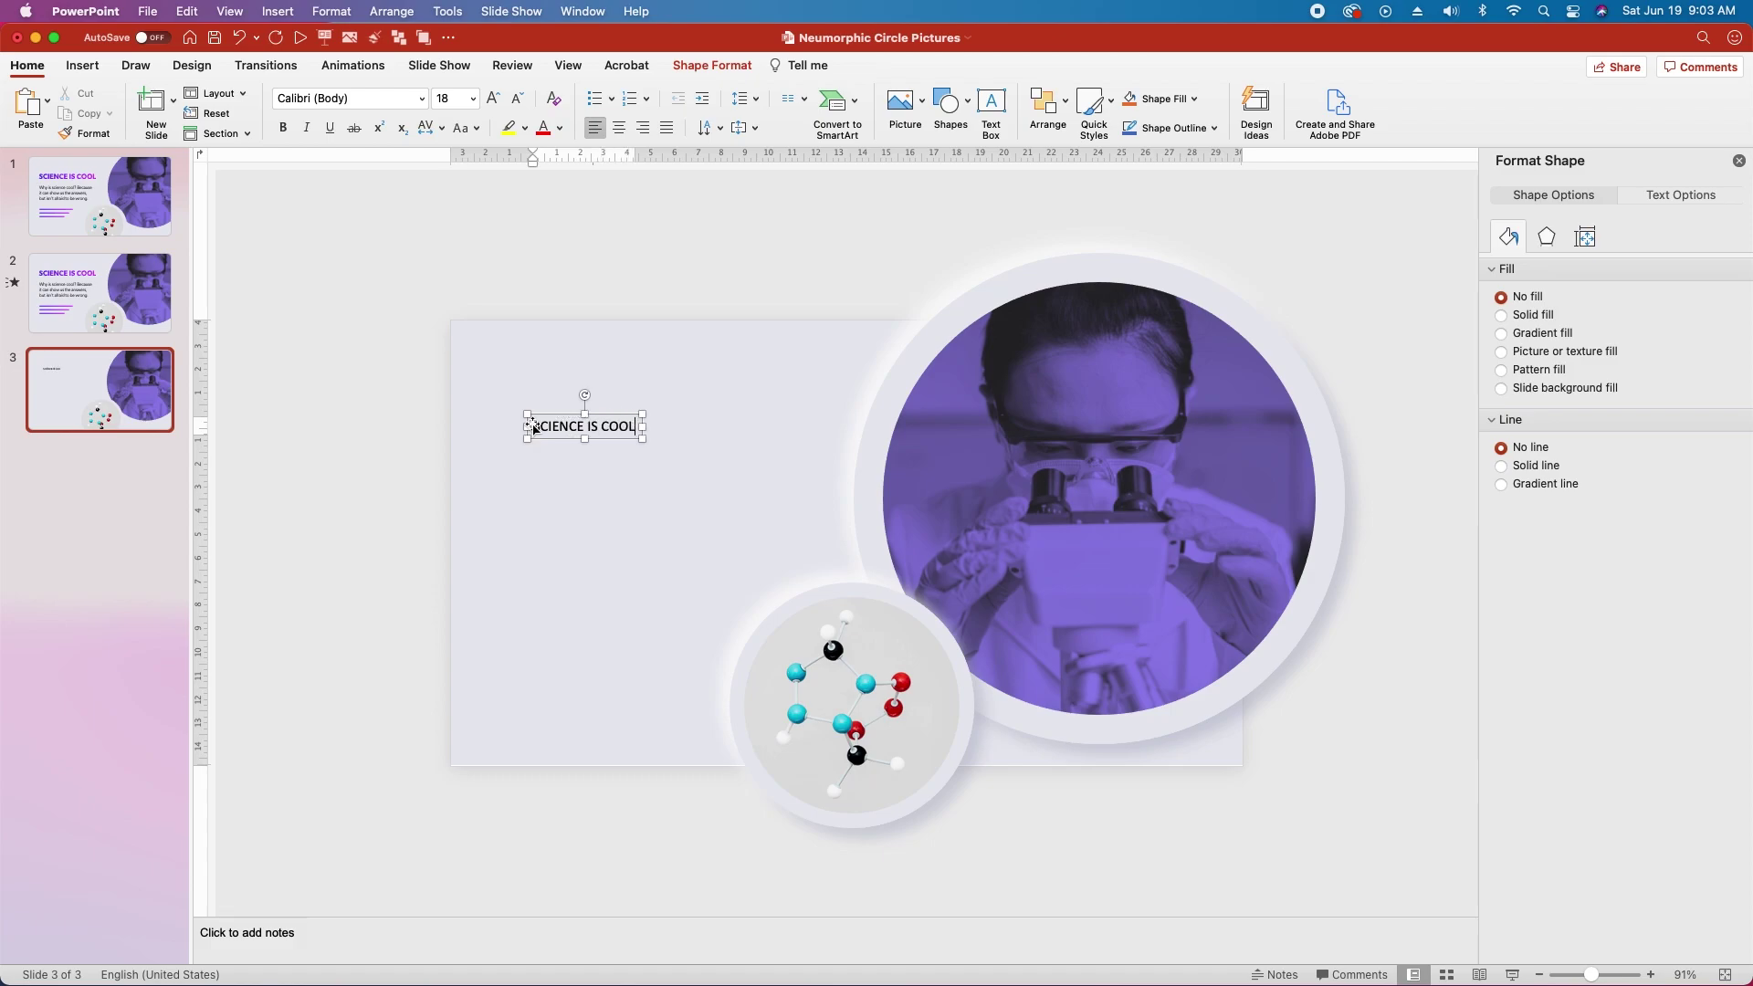
key(Escape)
Format the title in Gibson SemiBold at 48 pt
click(421, 98)
mouse_move(402, 259)
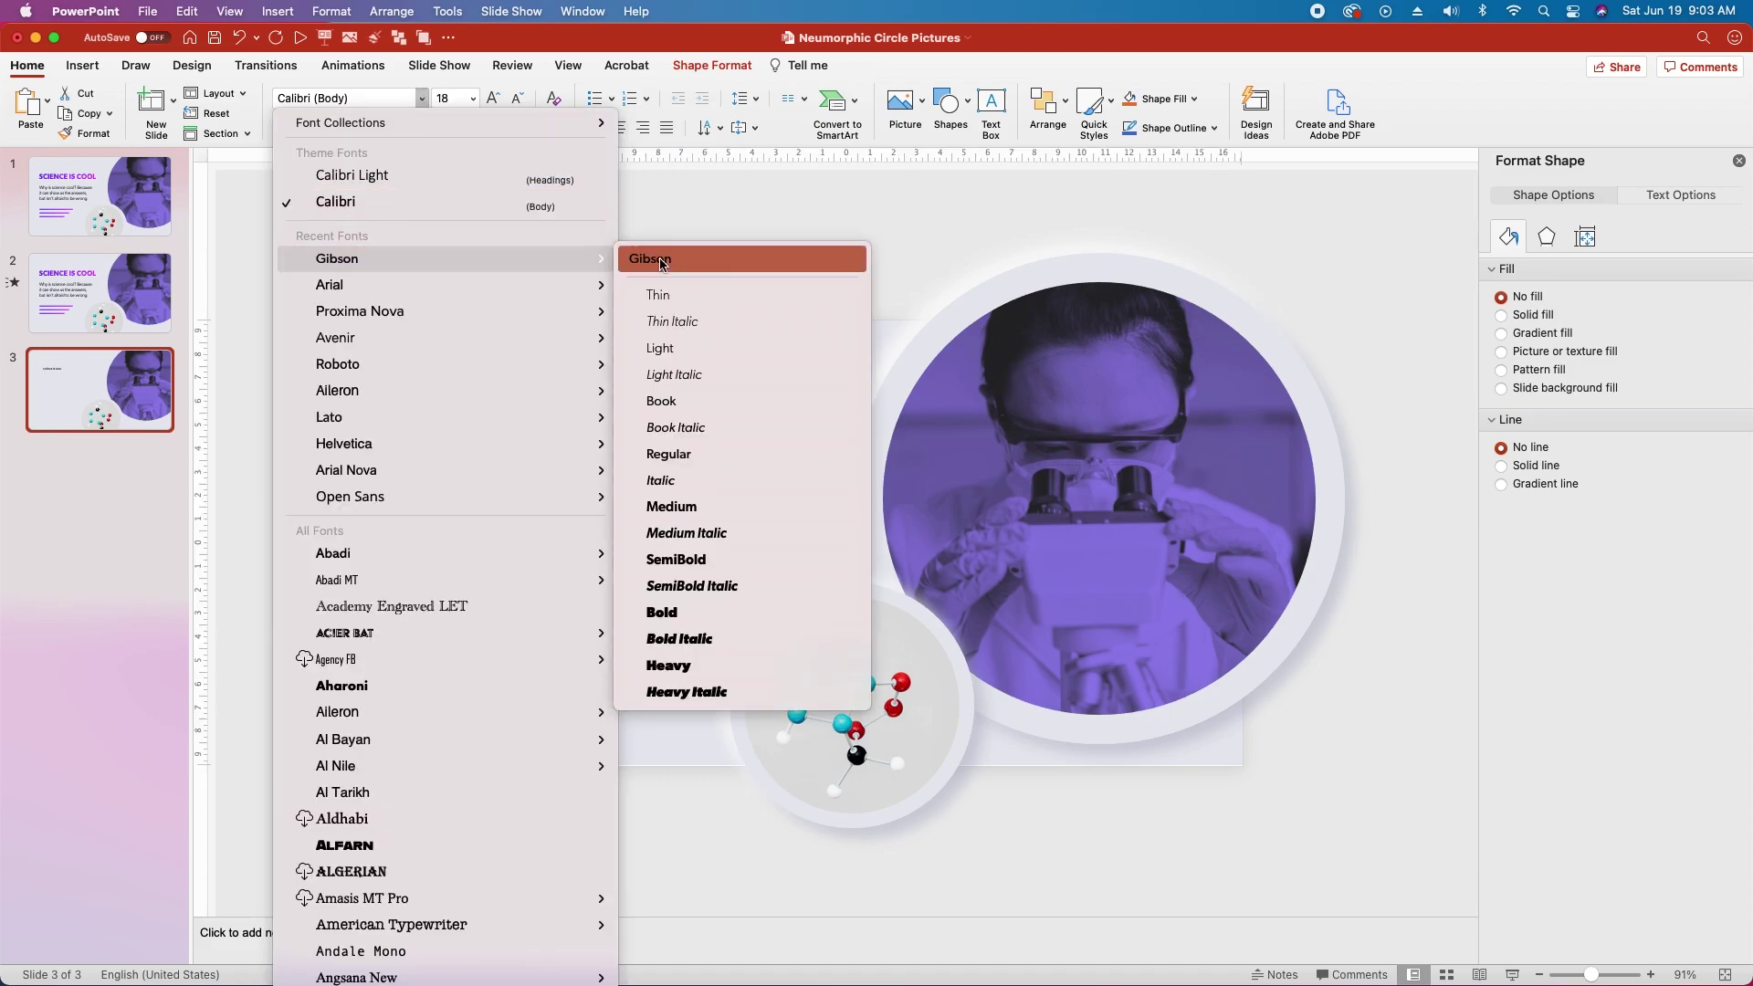
click(773, 565)
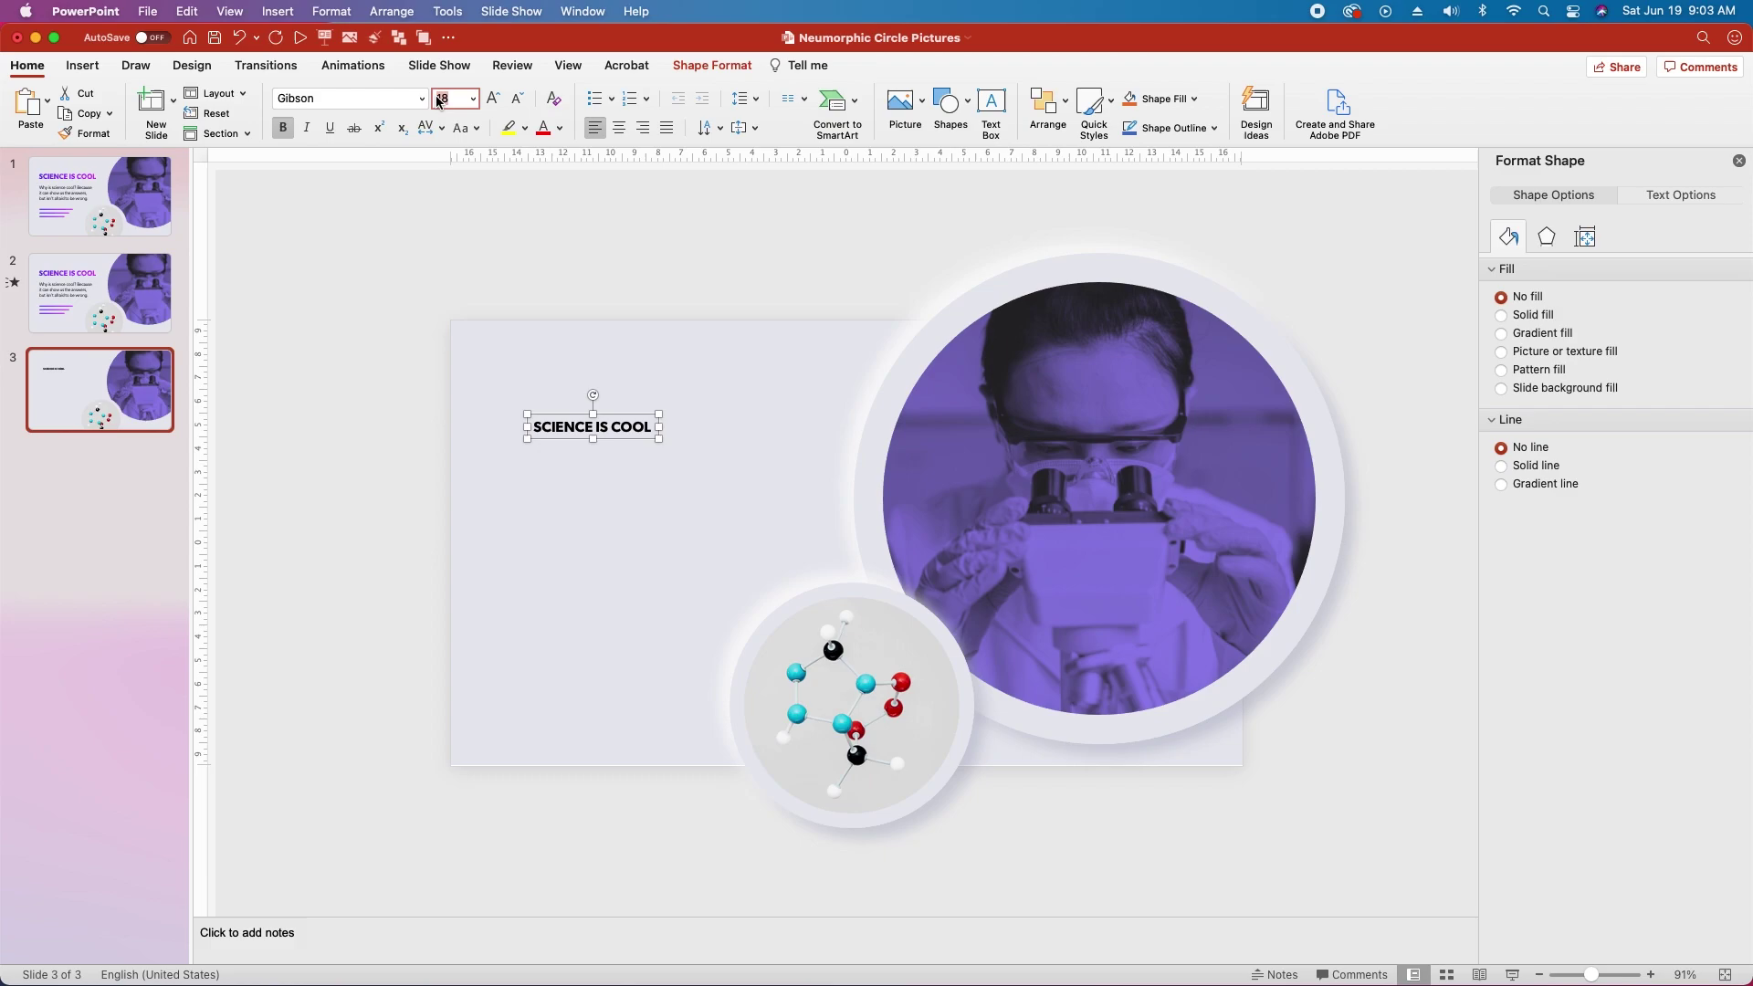
text(48)
key(Return)
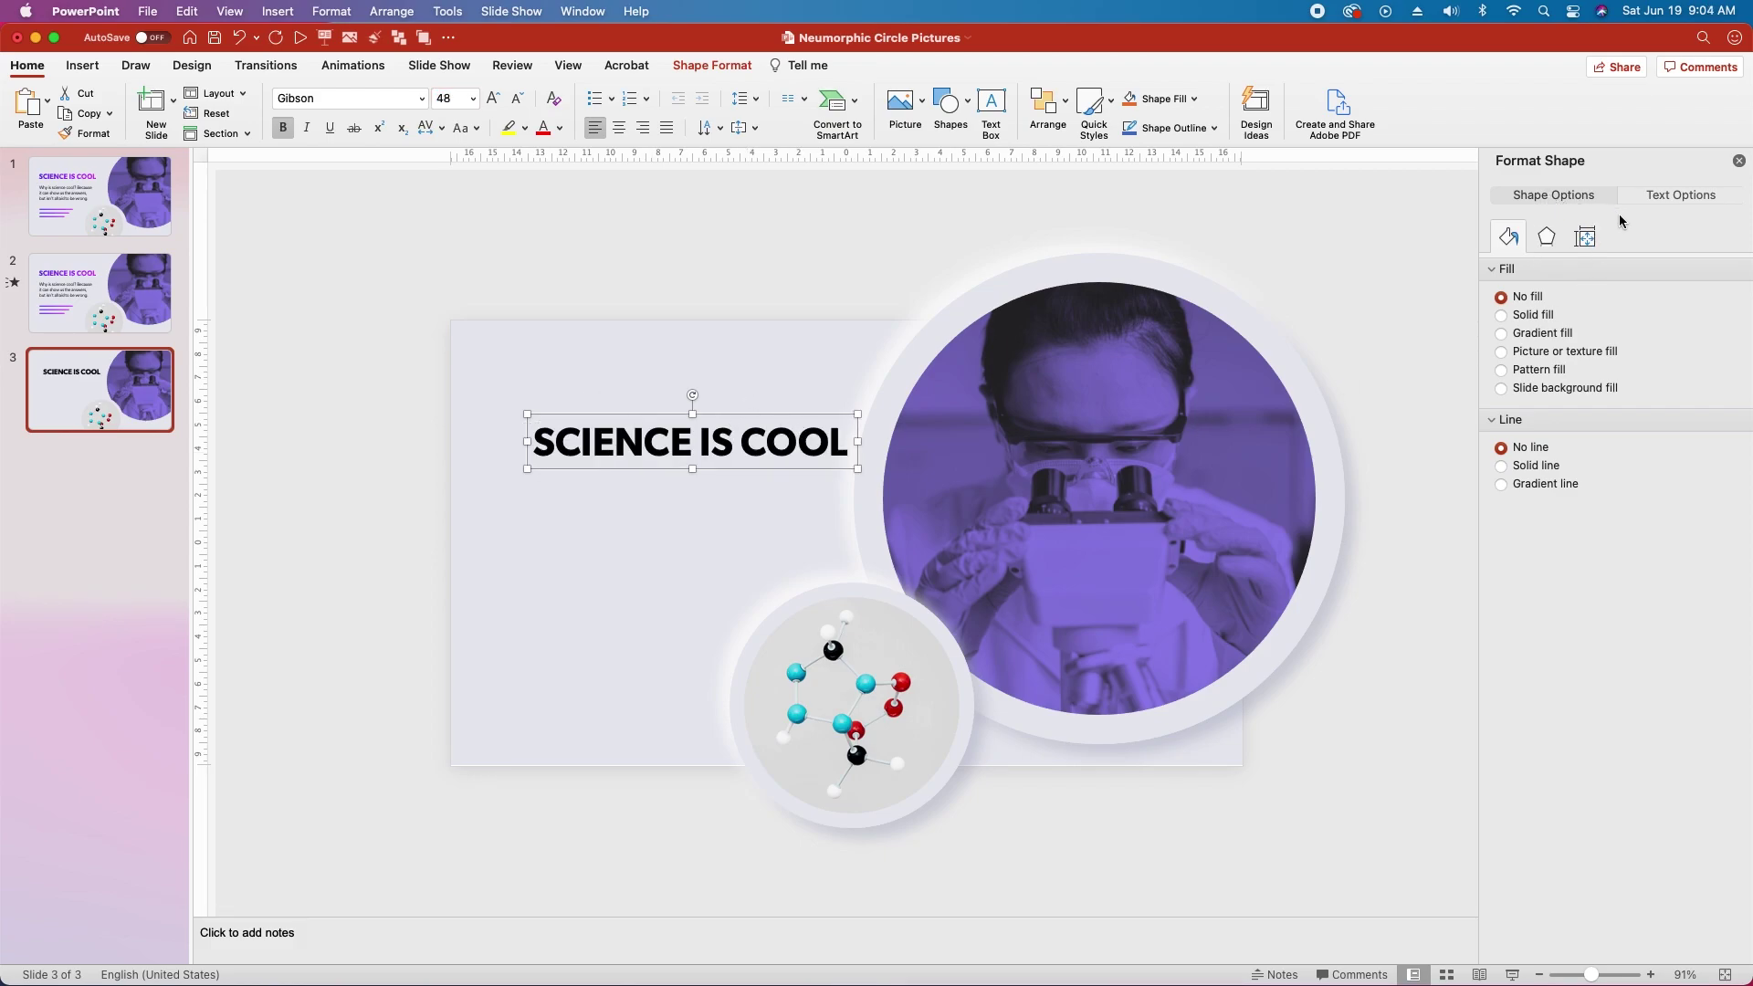
Give the title text a gradient fill and delete the two middle gradient stops
click(1664, 193)
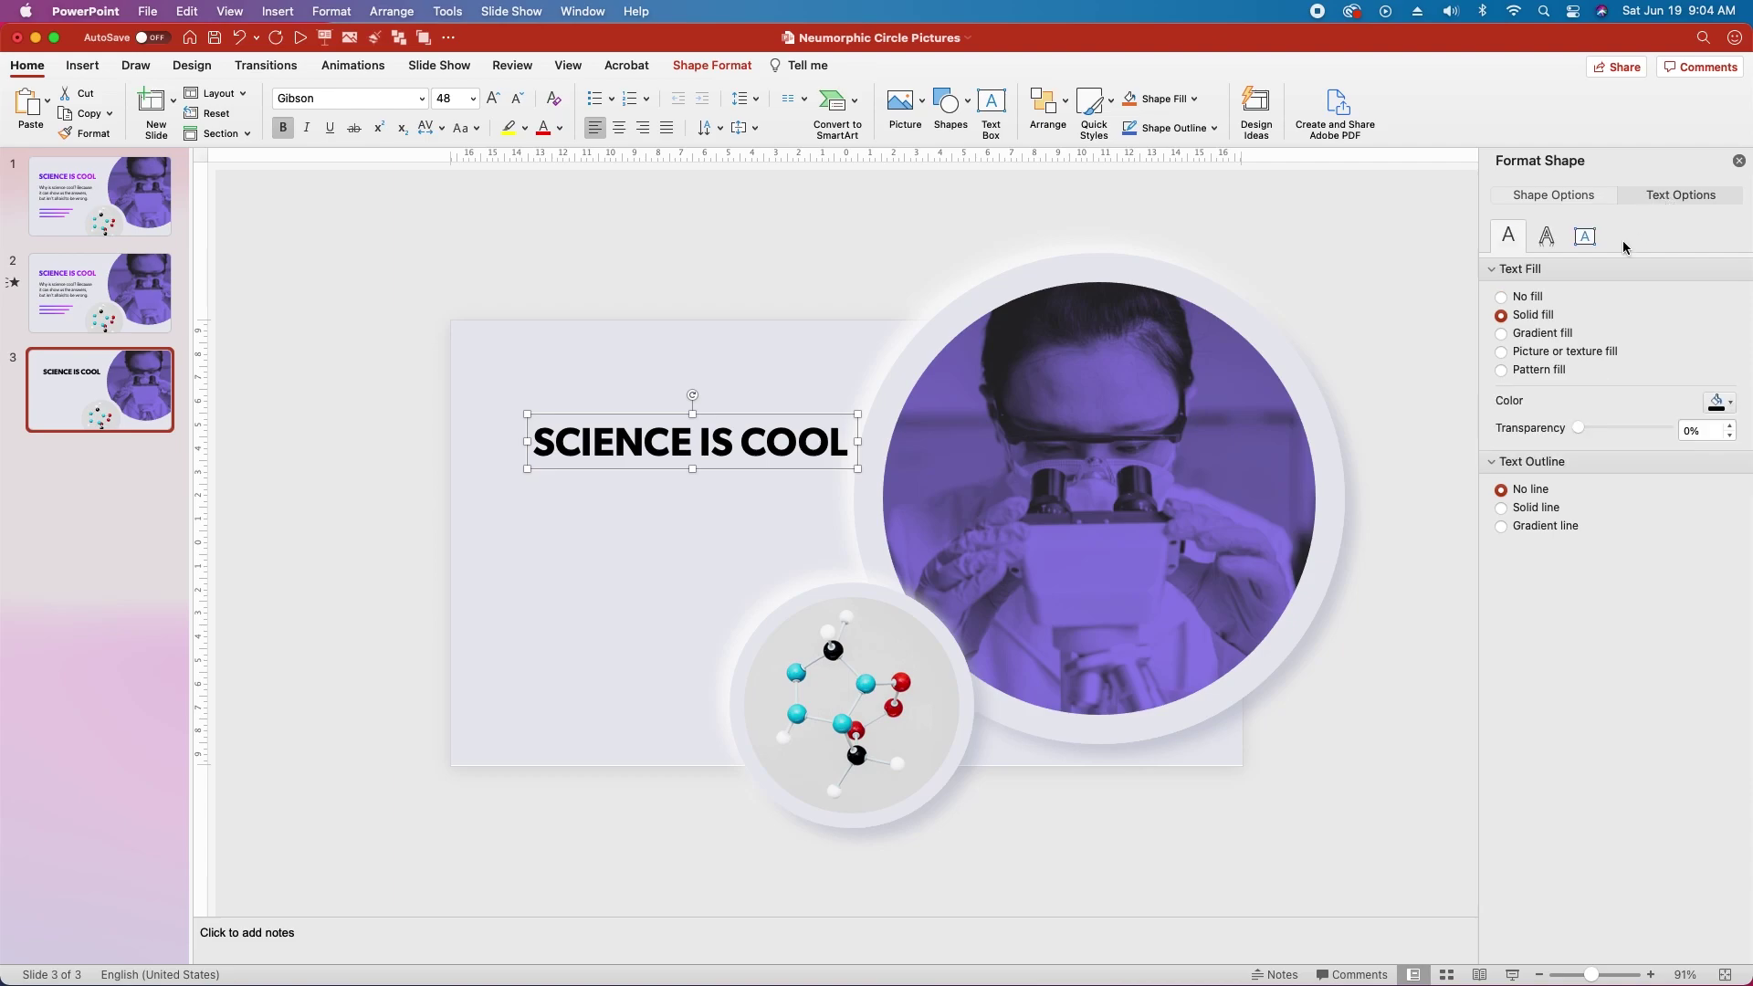
click(1502, 334)
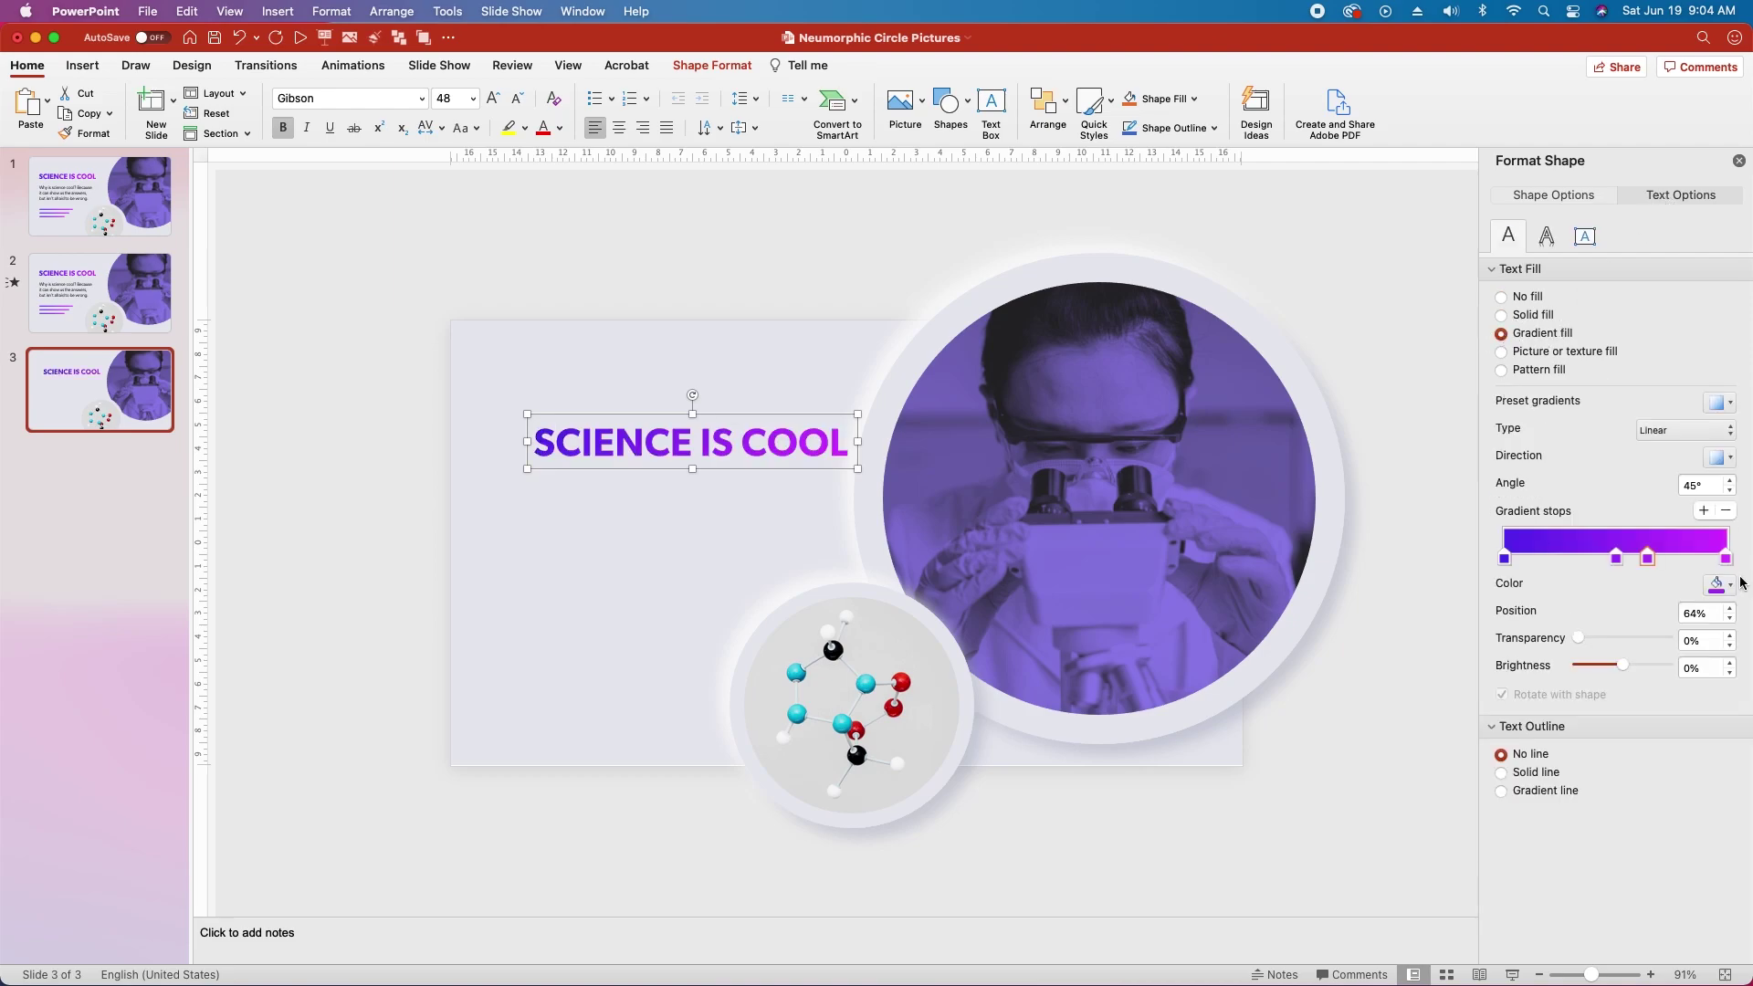
drag(1643, 564, 1645, 598)
click(1615, 559)
key(BackSpace)
Colour the gradient stops 5827ED and DC38FF, then nudge the title left and up
click(1720, 585)
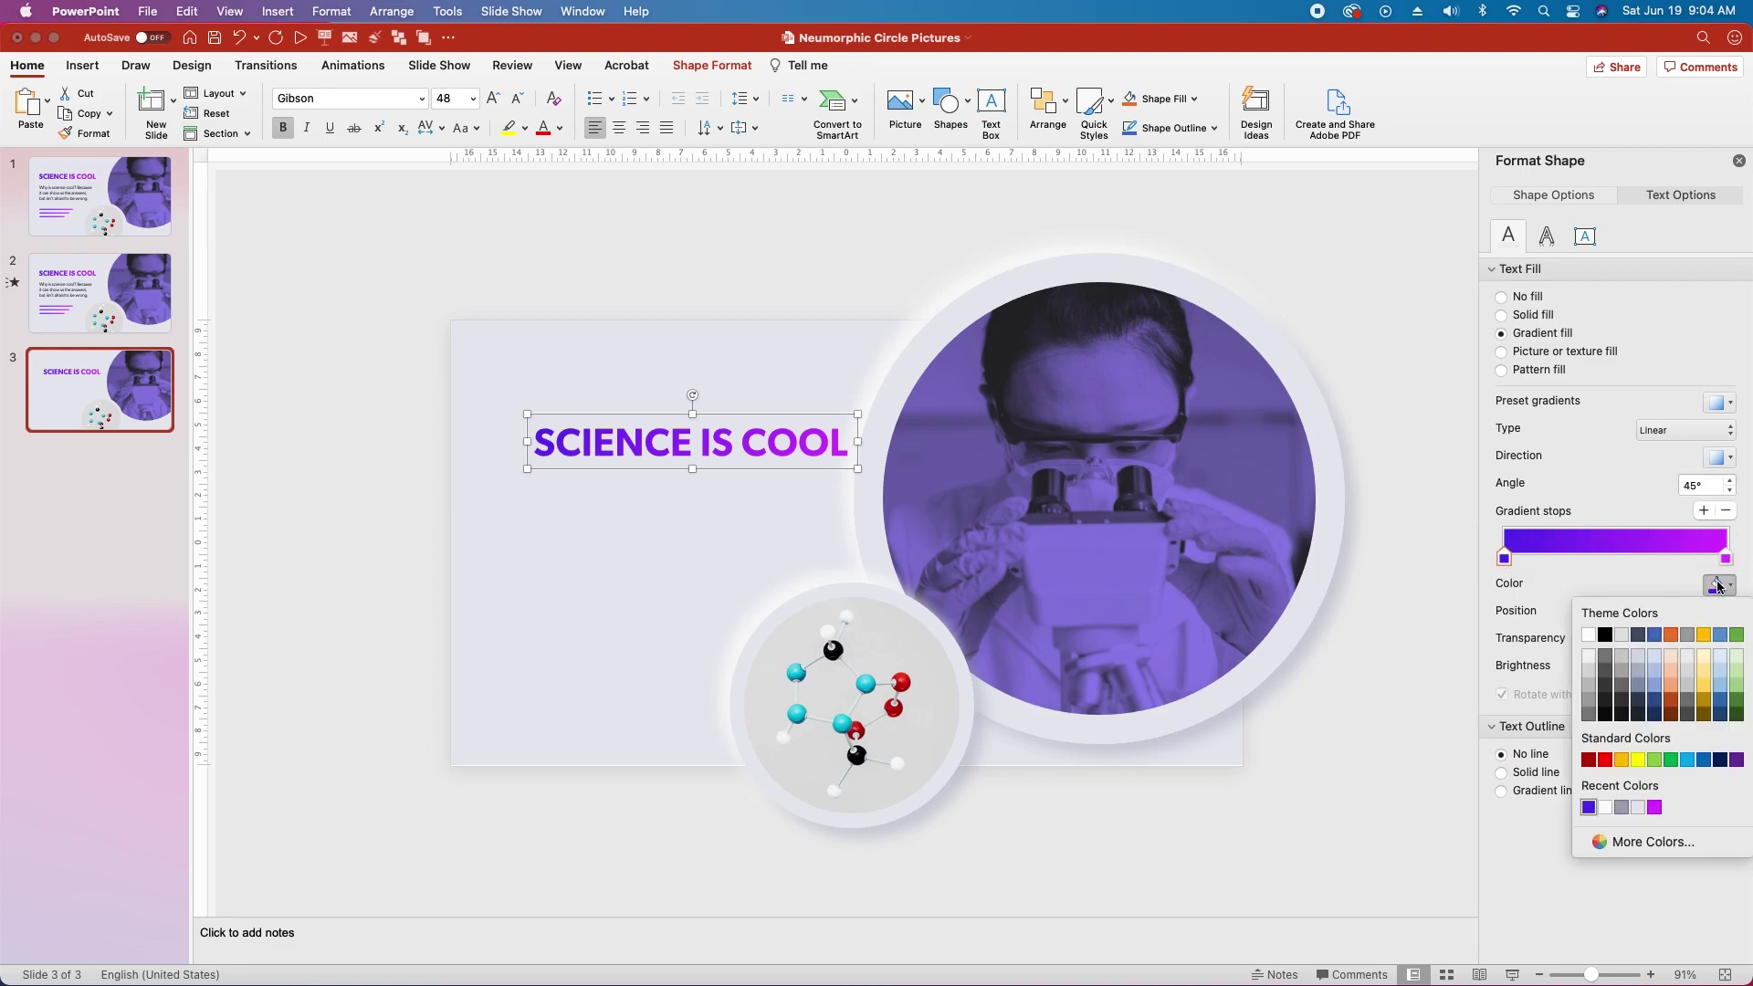
click(1659, 838)
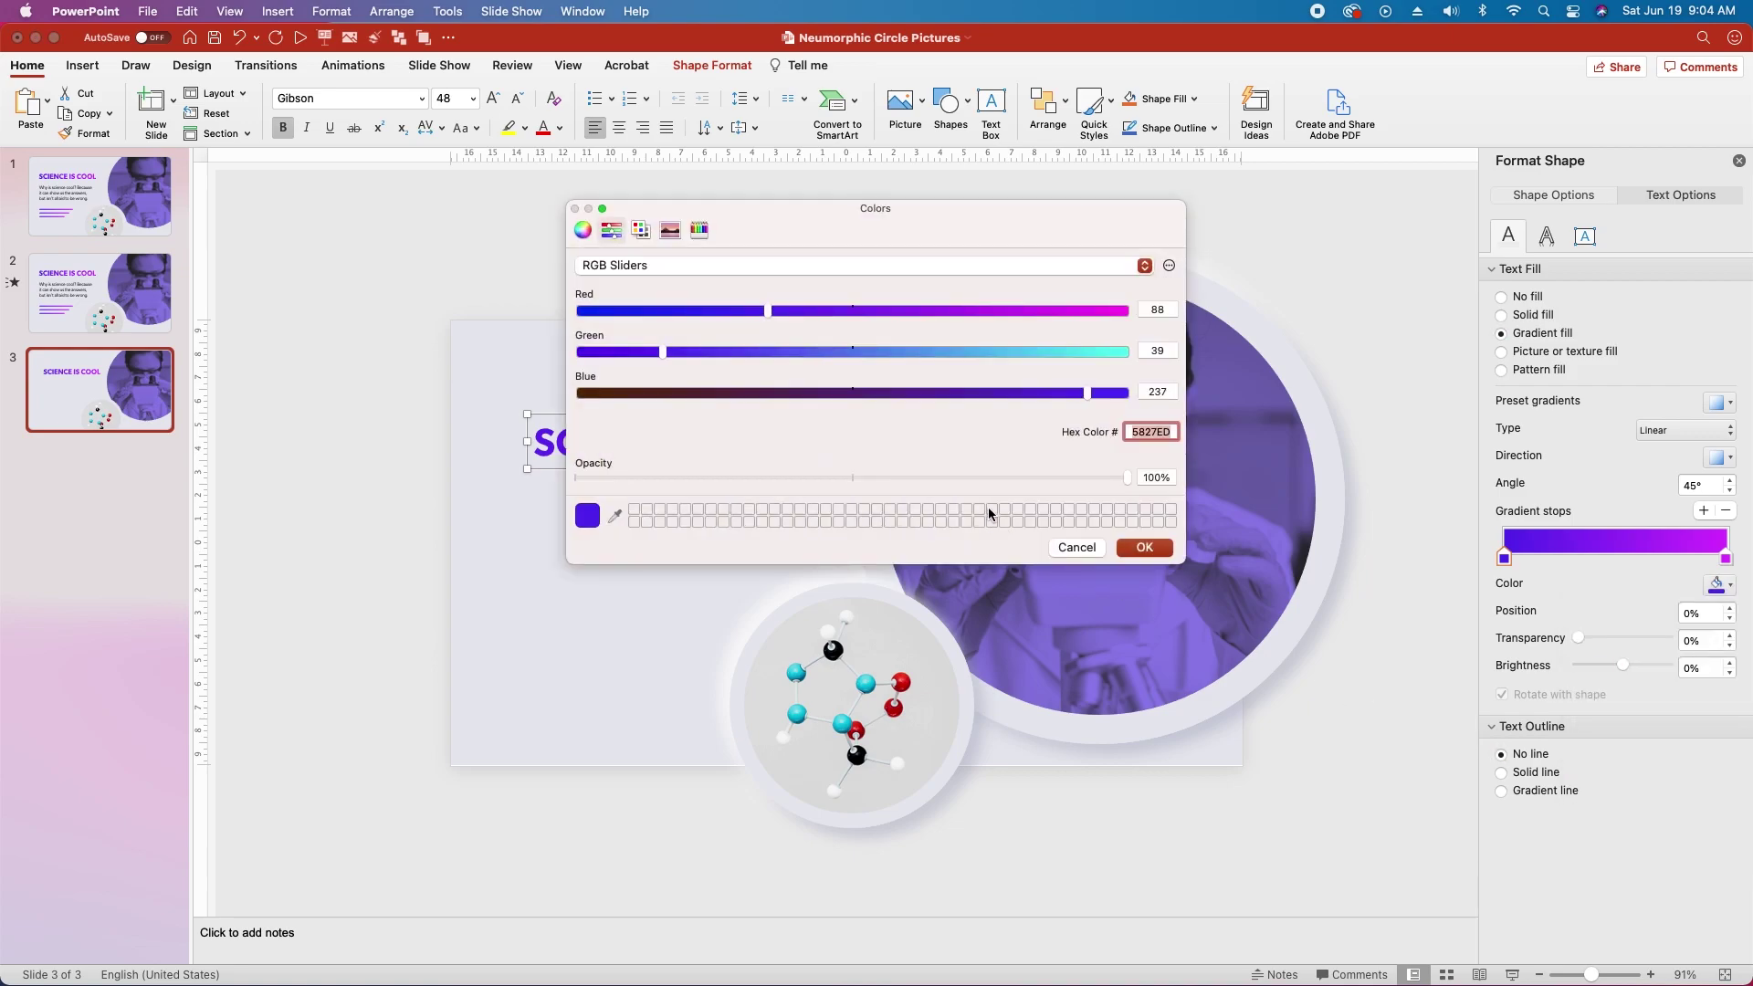
click(1152, 432)
text(5827ed)
key(Return)
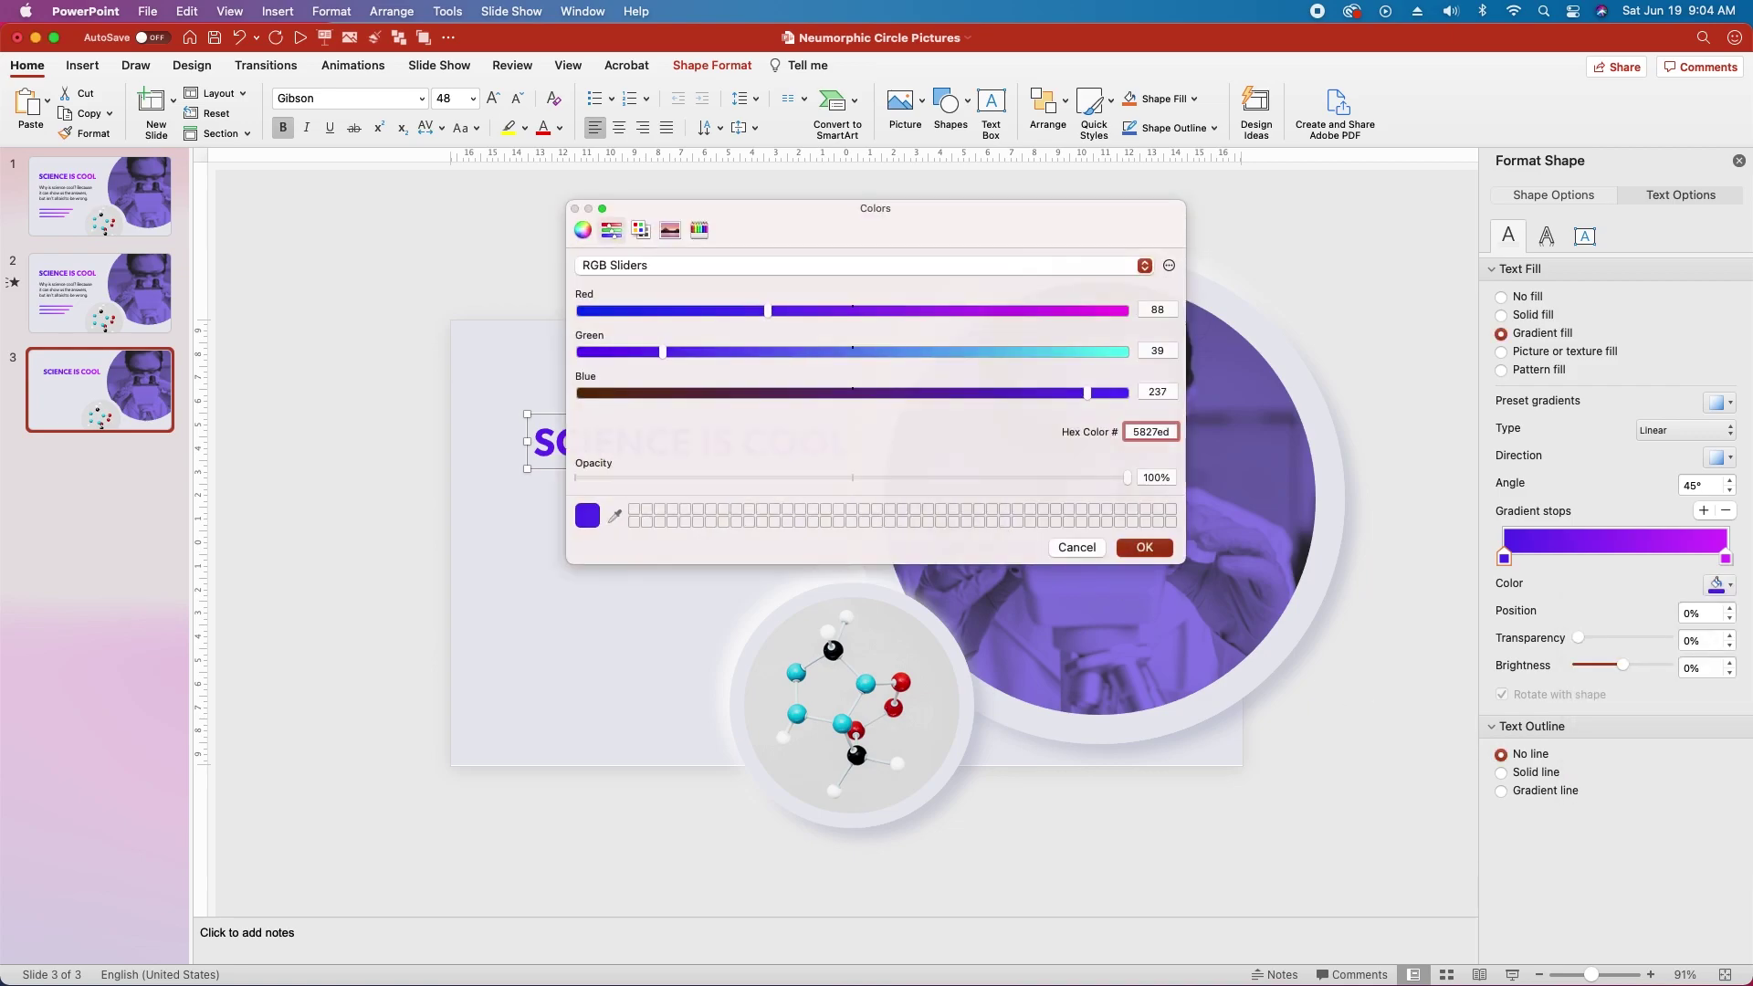
click(1725, 558)
click(1719, 585)
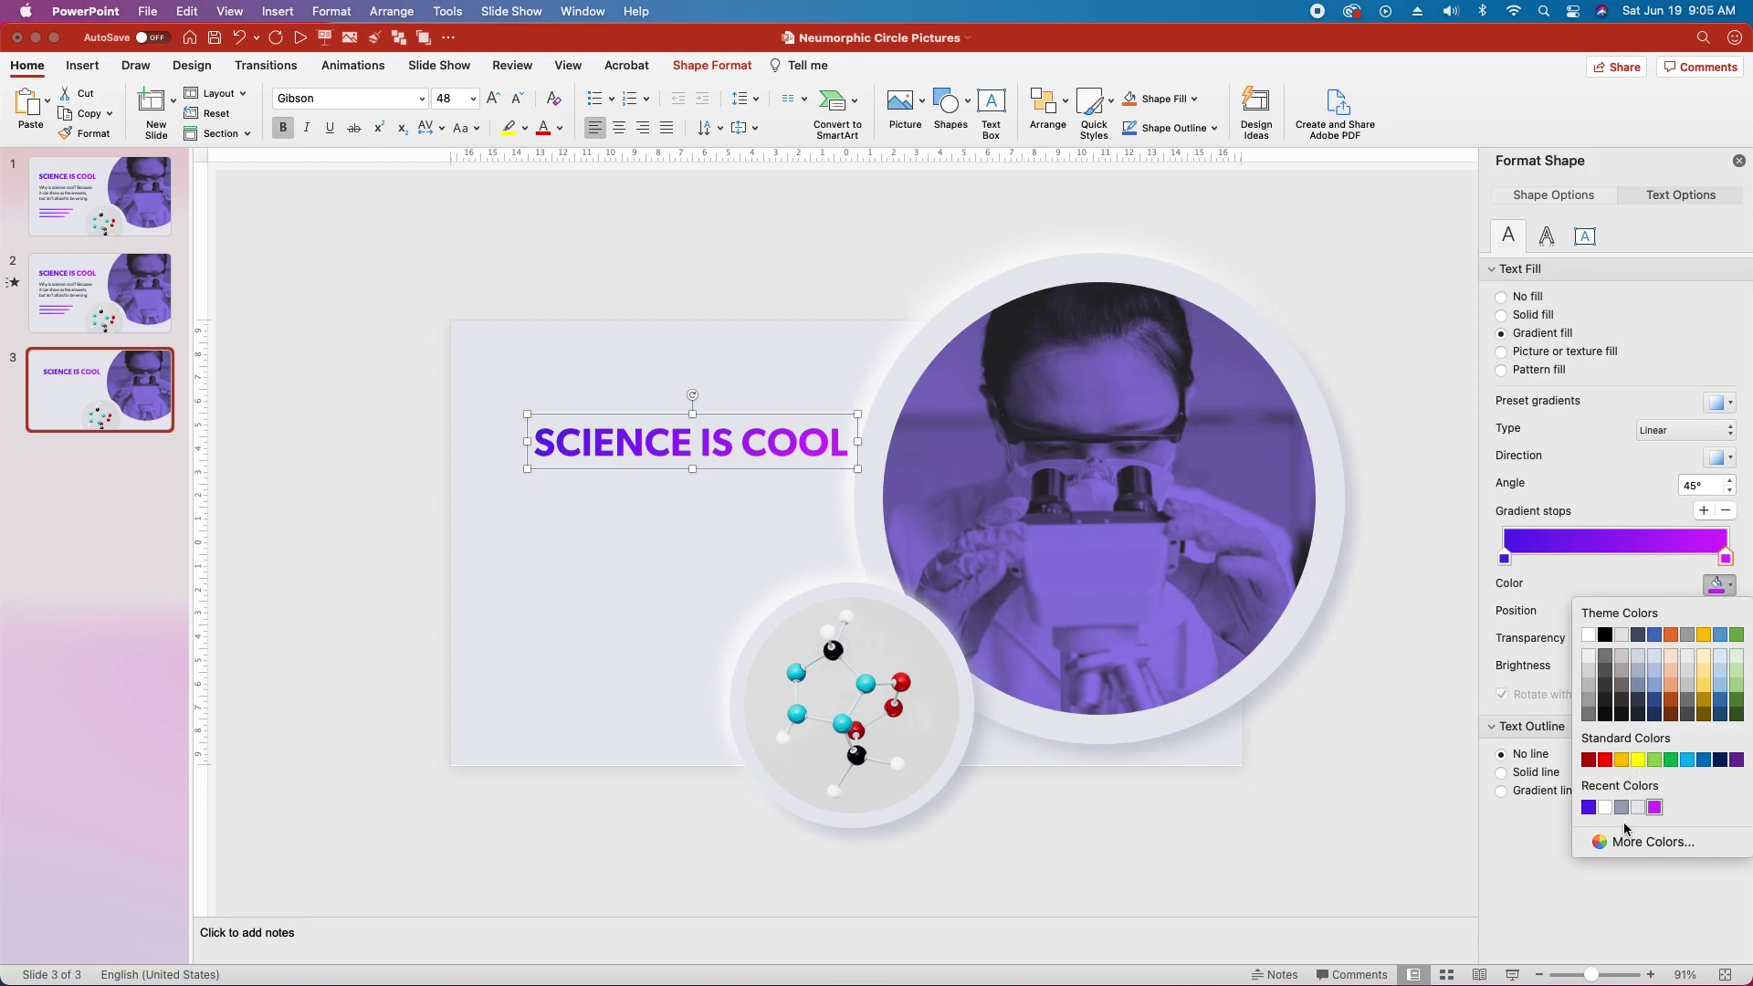
click(1623, 844)
text(dc)
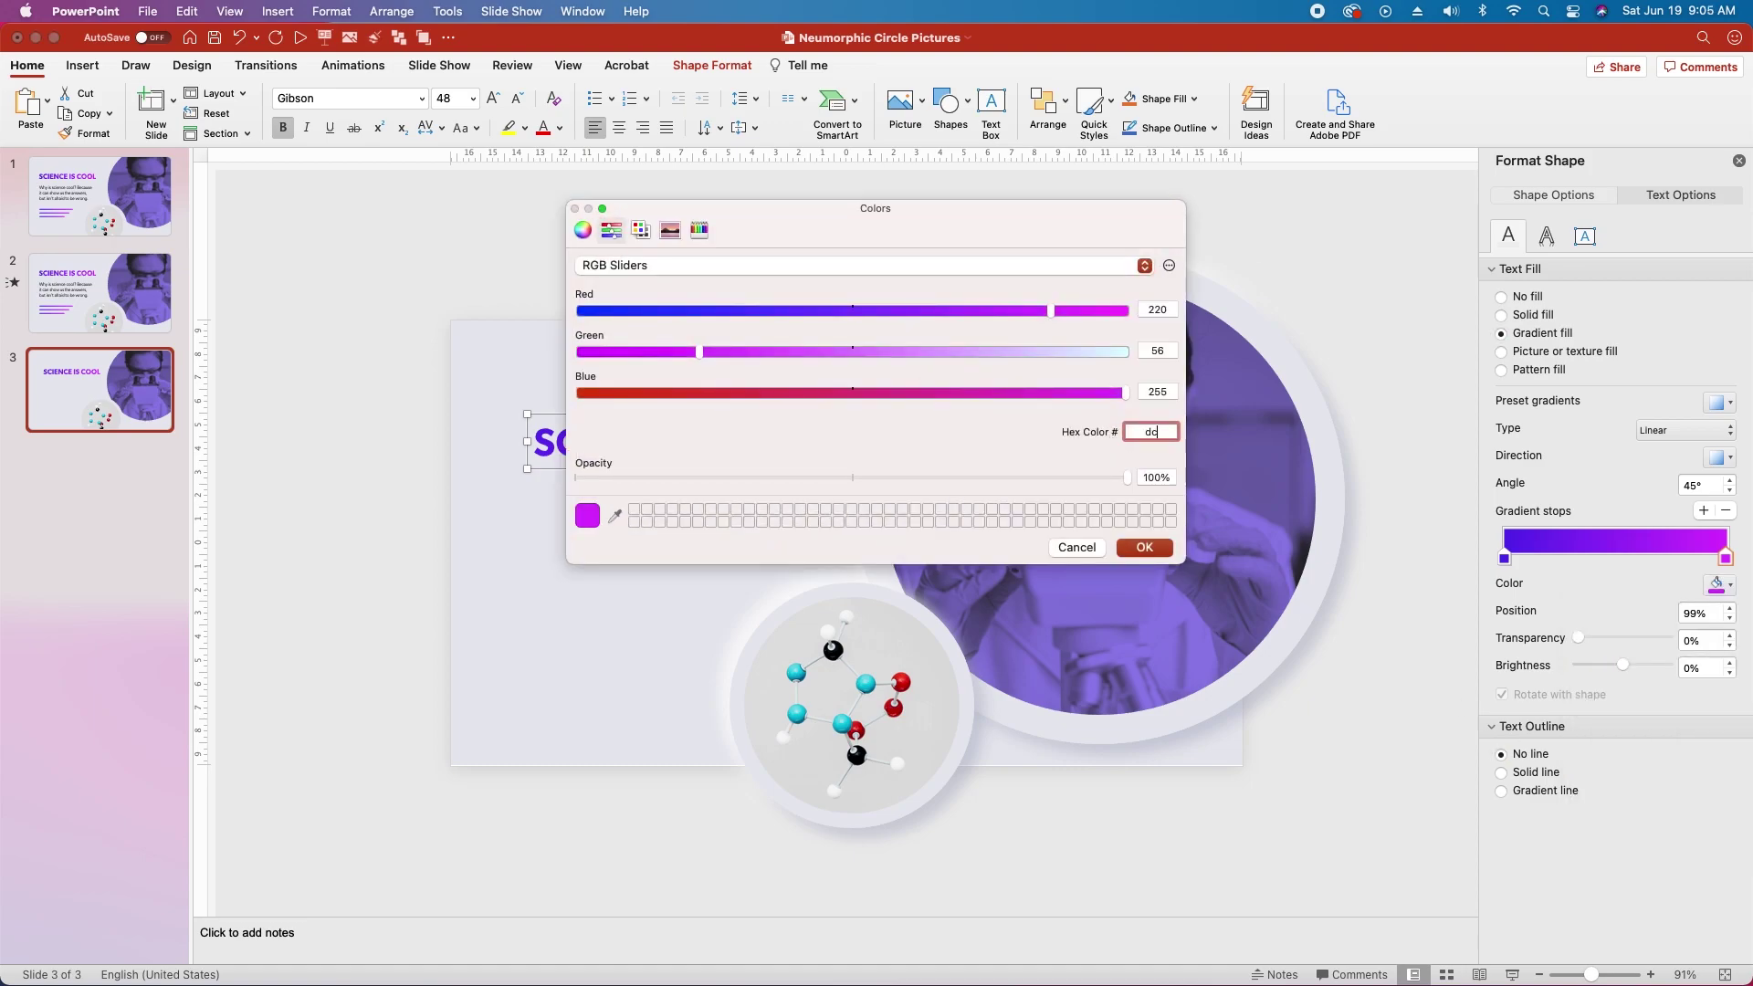
text(38ff)
key(Return)
drag(758, 411, 720, 416)
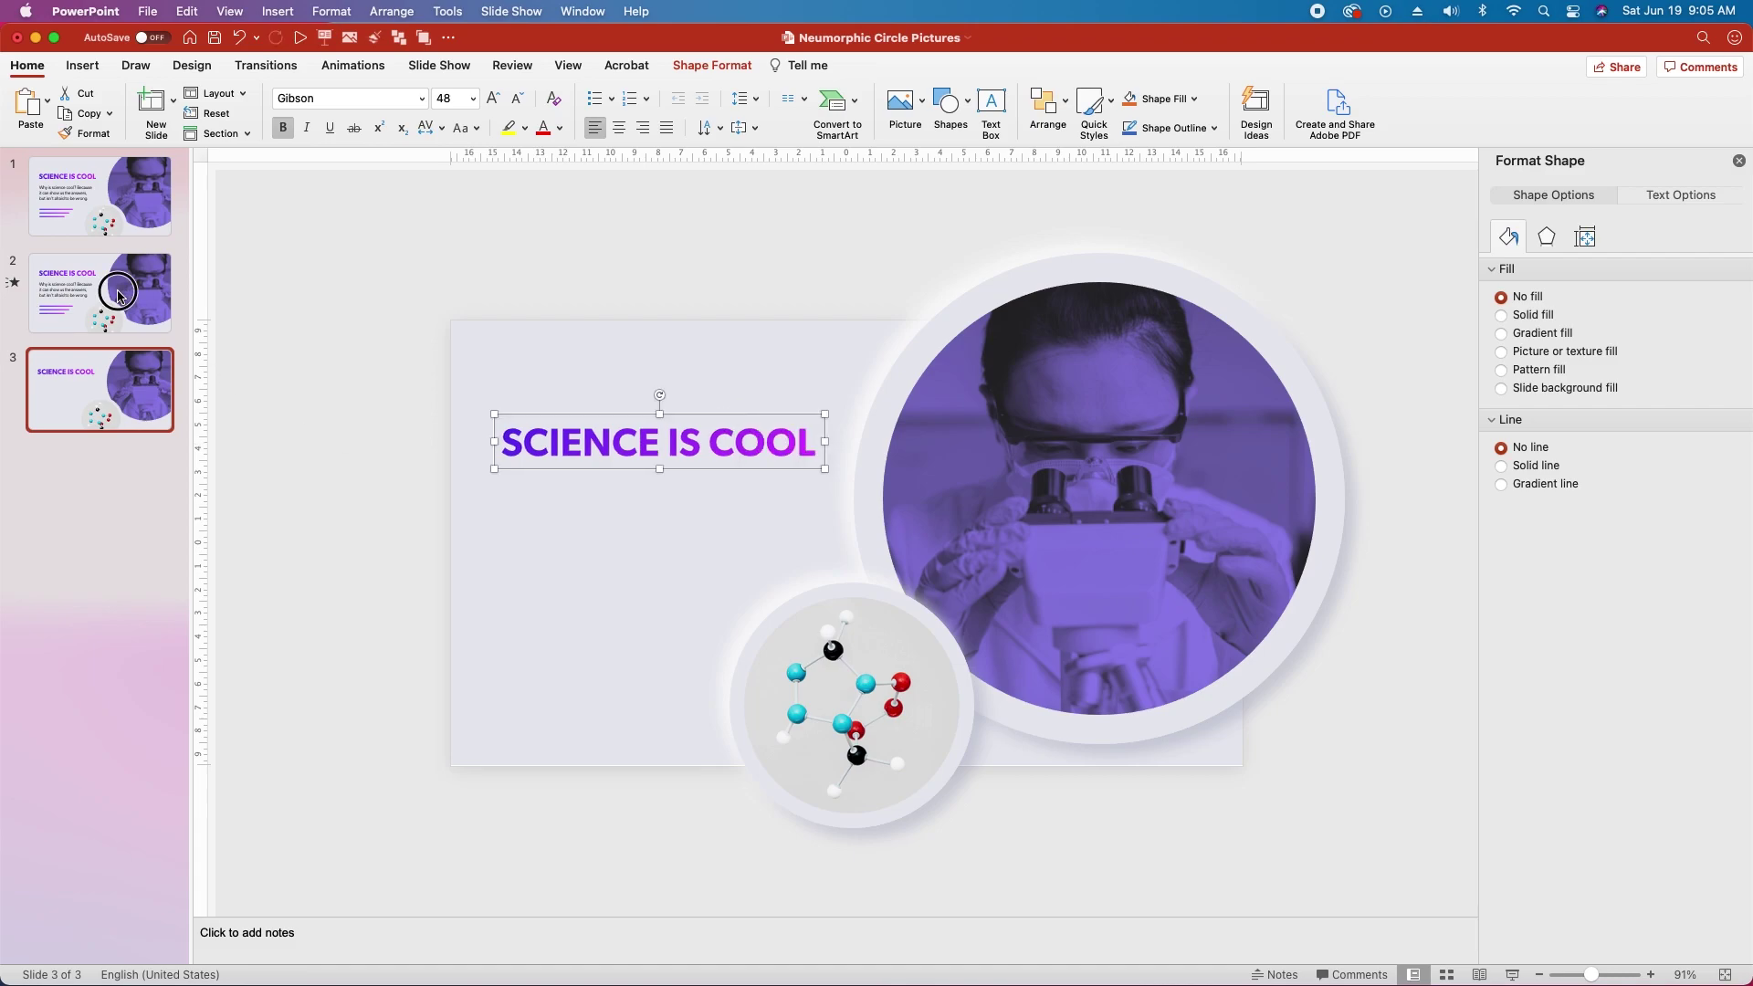
key(Up)
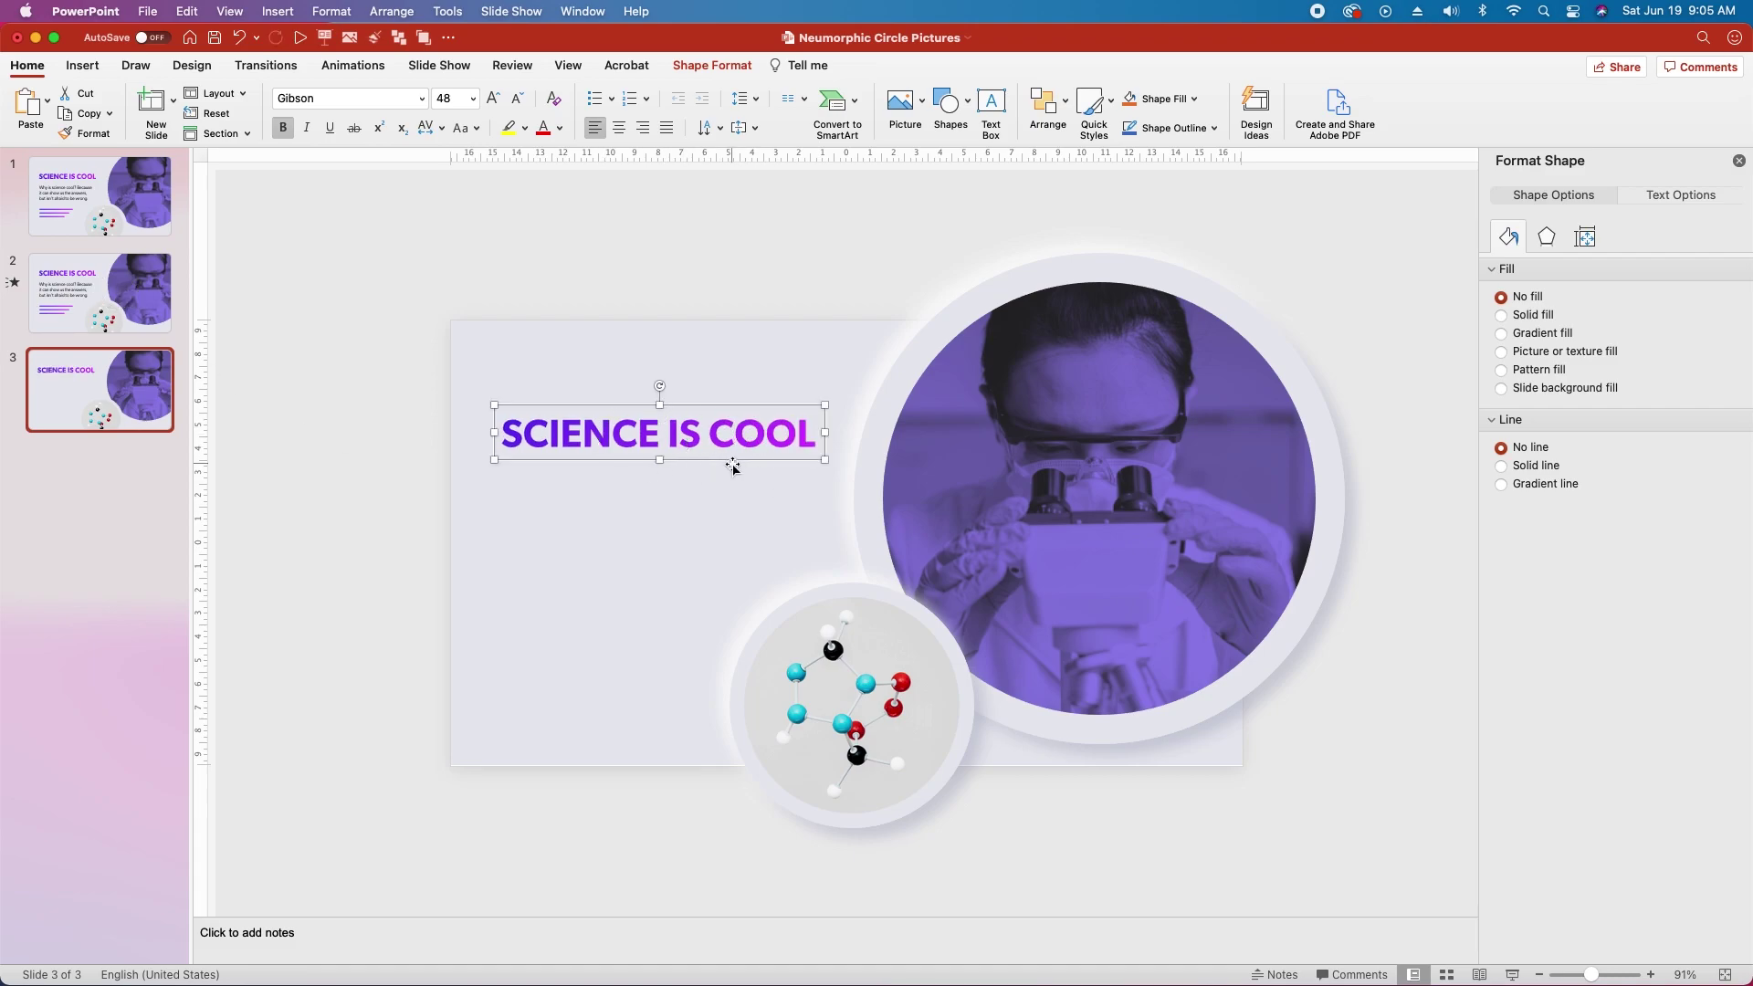
Duplicate the title below itself and set the copy to Gibson Light at 28 pt
drag(614, 463, 614, 513)
click(420, 99)
mouse_move(548, 258)
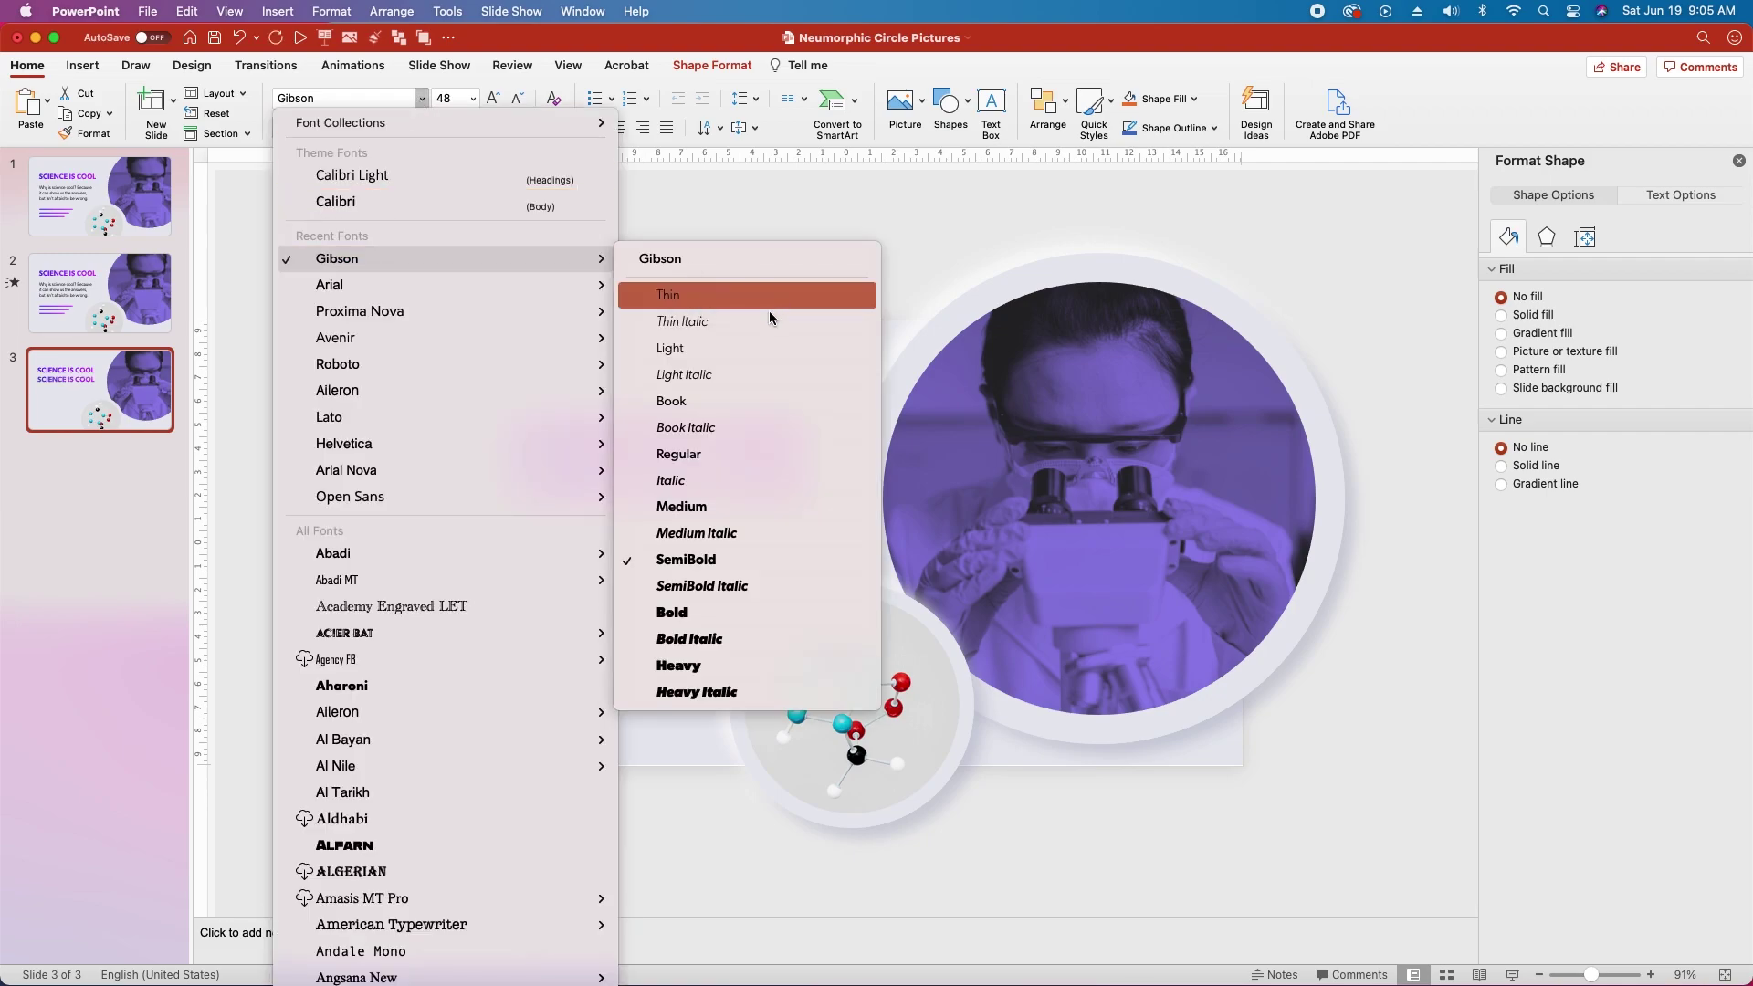
click(742, 351)
click(453, 100)
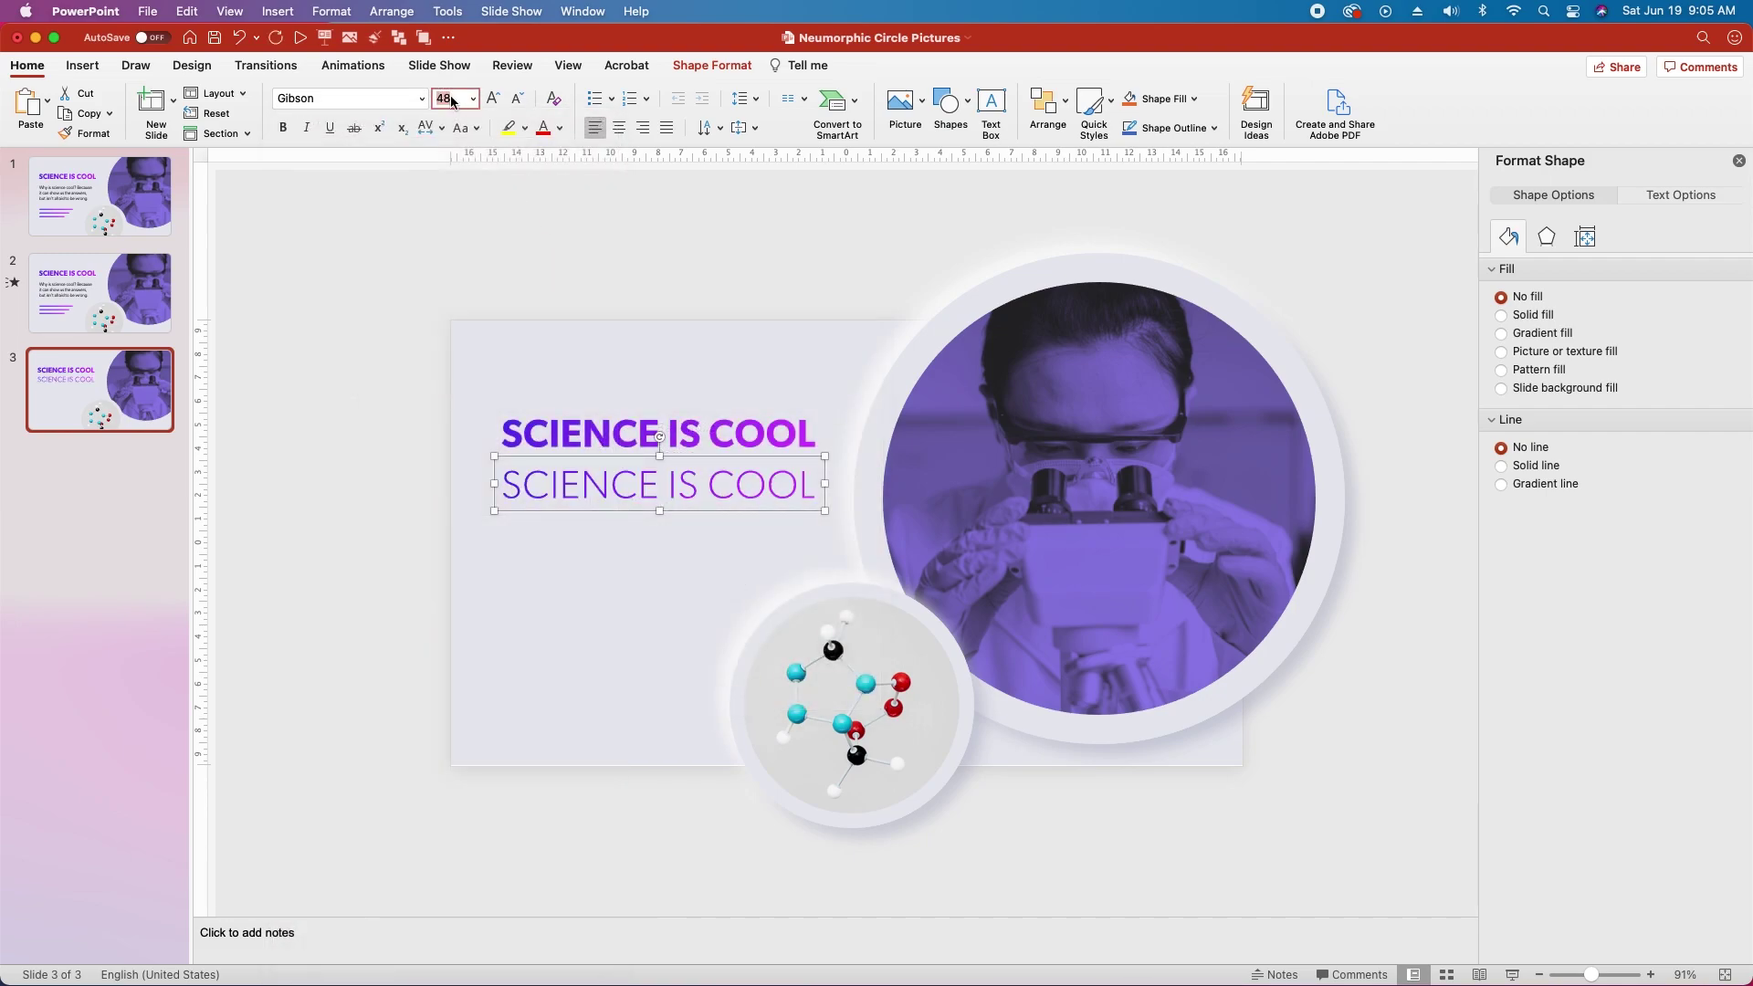
text(28)
key(Return)
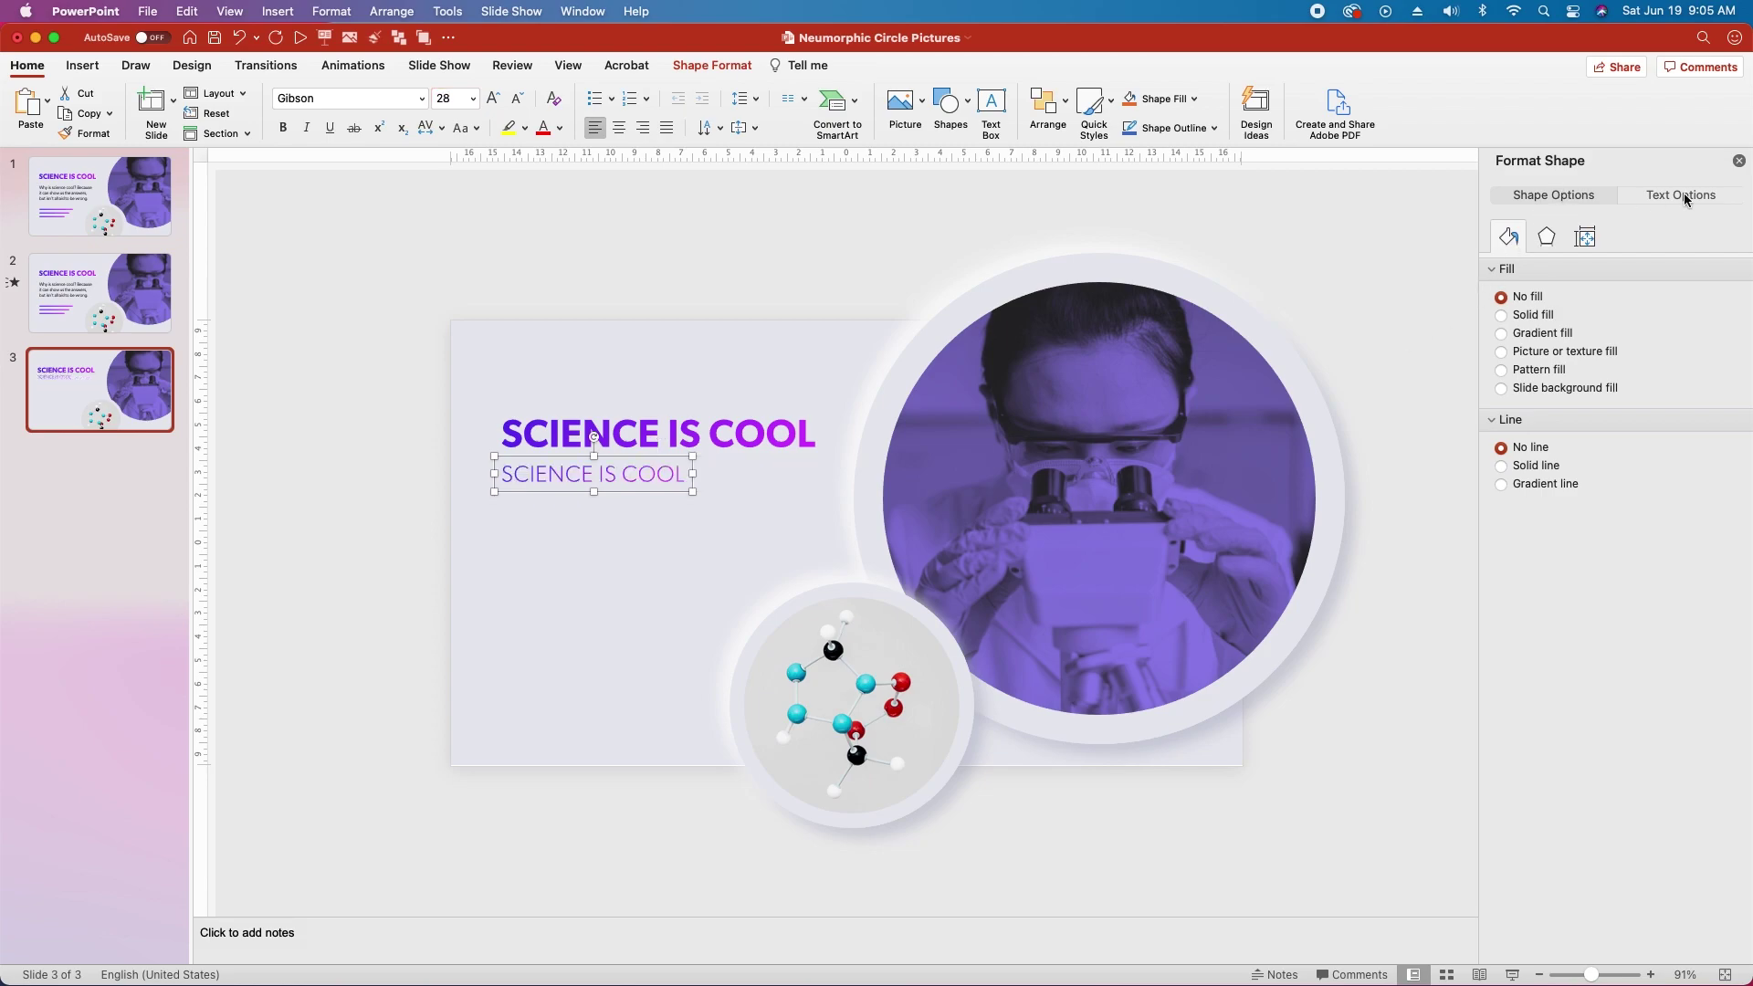
Give the copy a solid black fill and place it under the title as the body paragraph
click(1684, 195)
click(1502, 316)
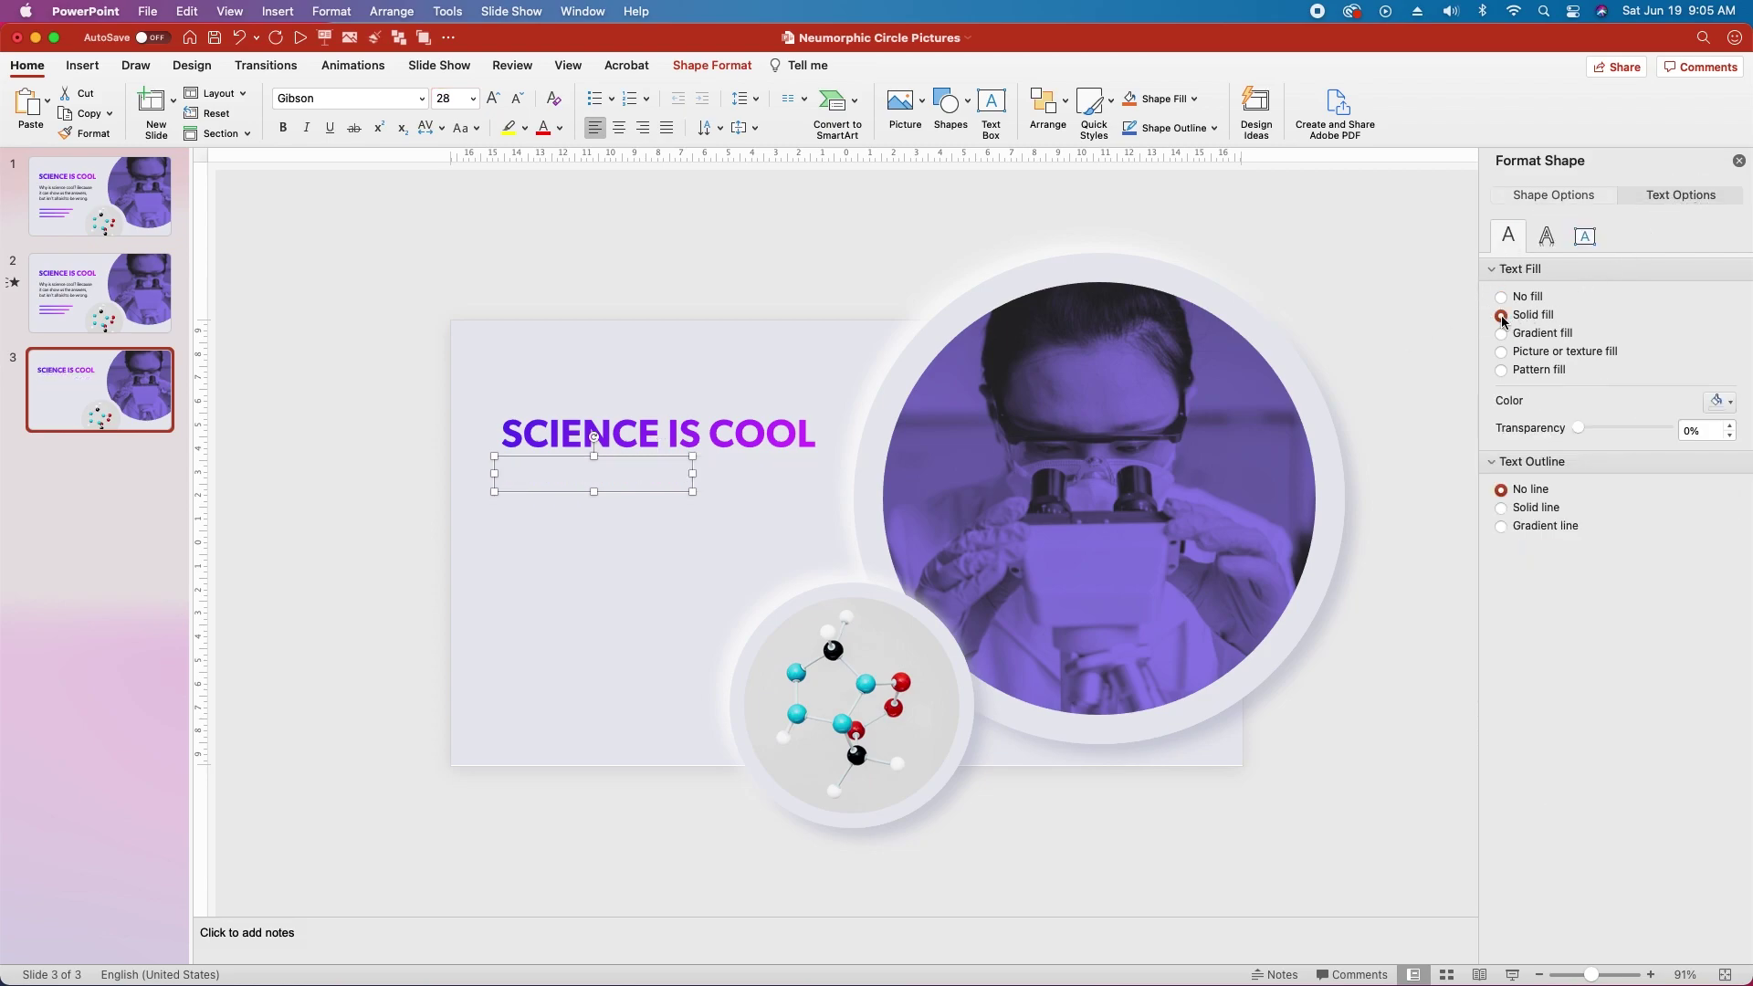
click(1717, 401)
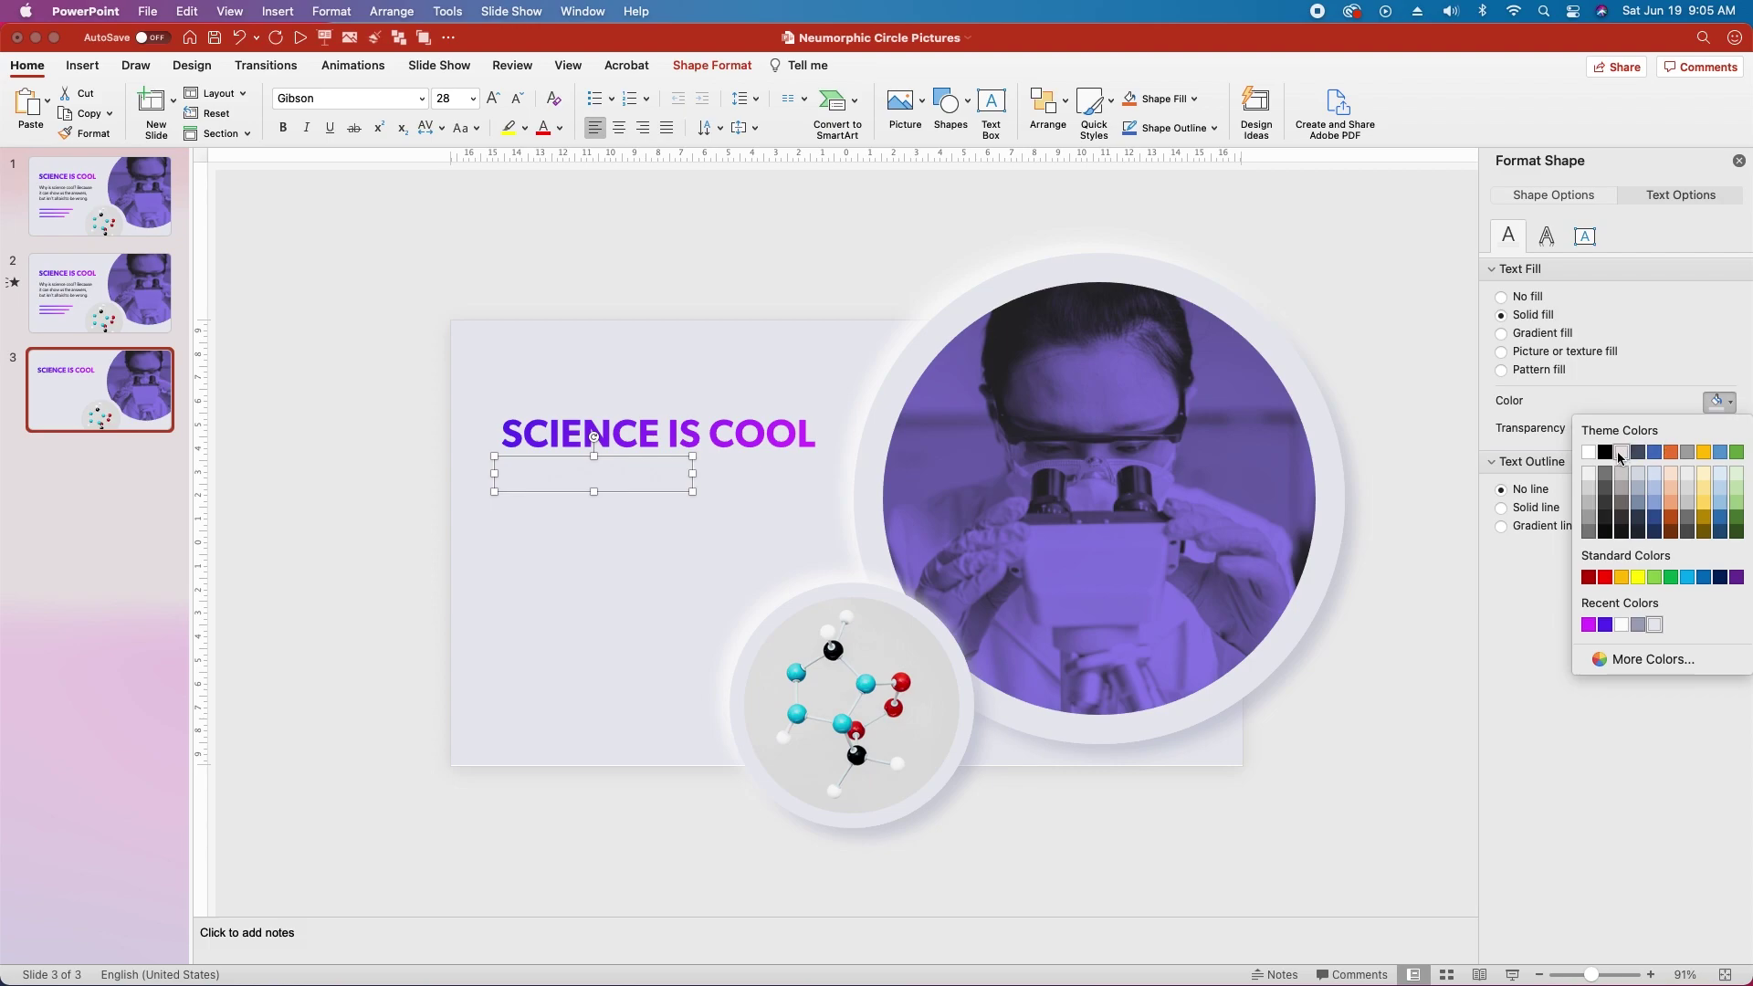
click(1604, 455)
double_click(555, 475)
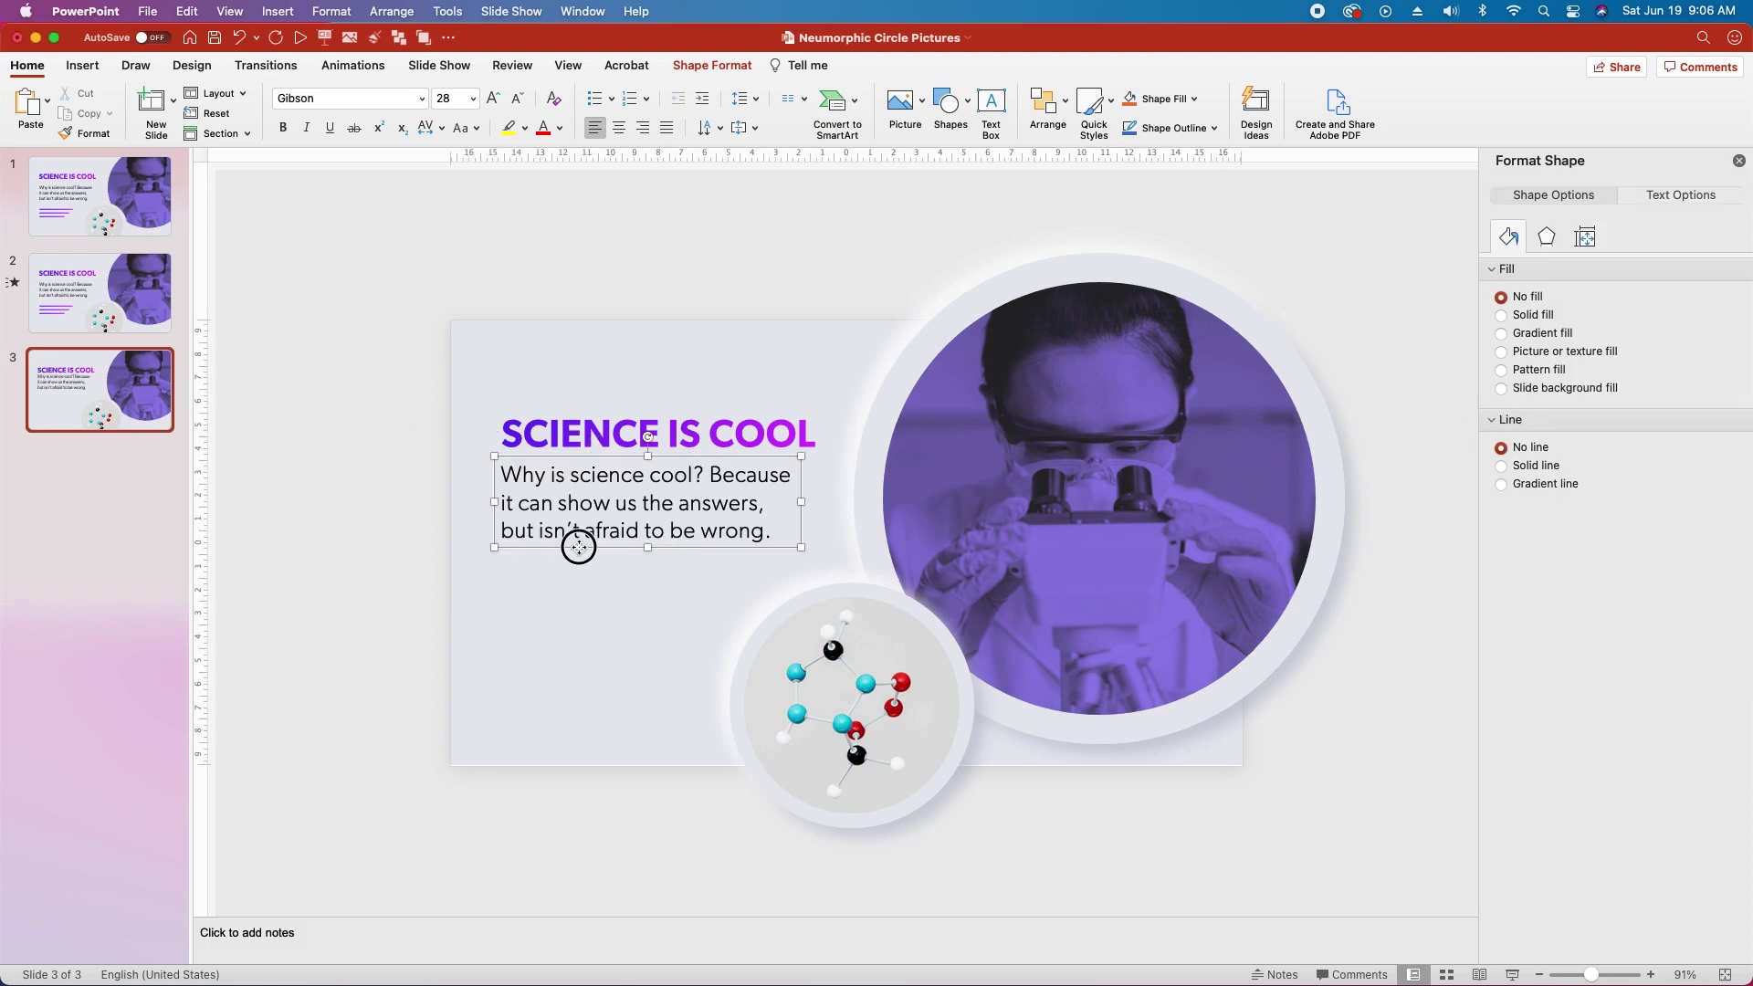
drag(580, 544, 586, 572)
Shift the molecule circle slightly right and down, and nudge the body text up under the title
click(824, 675)
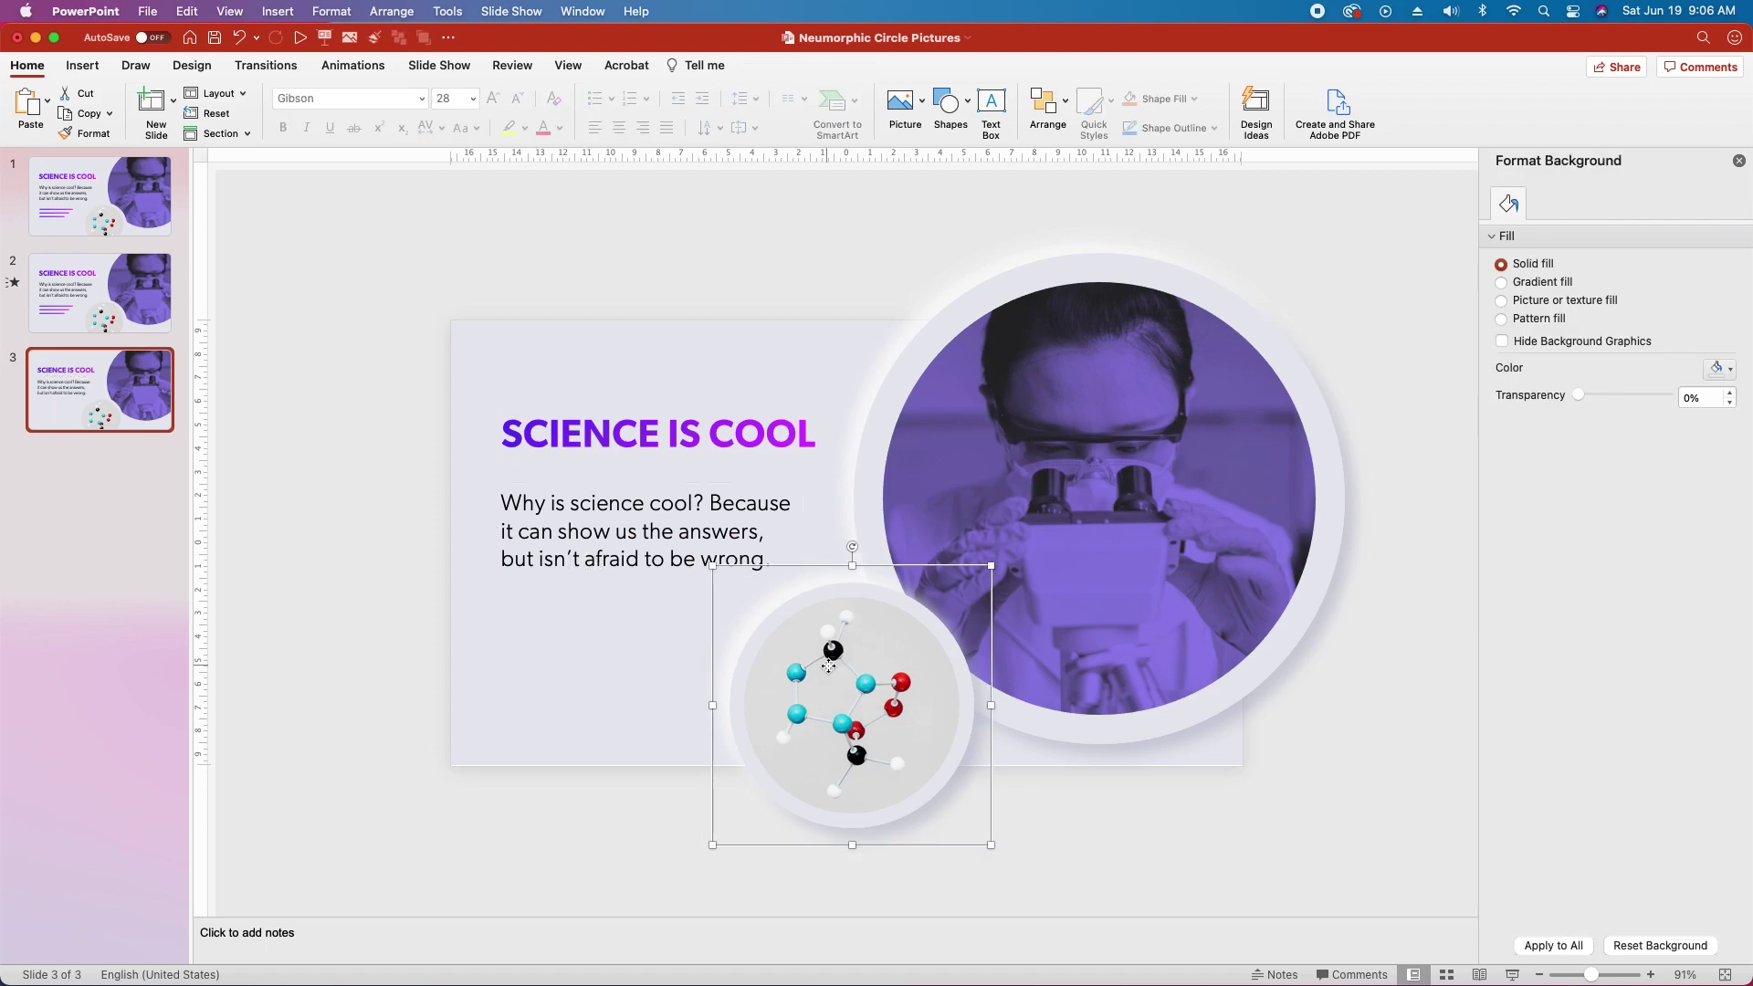
drag(822, 681, 840, 683)
click(598, 536)
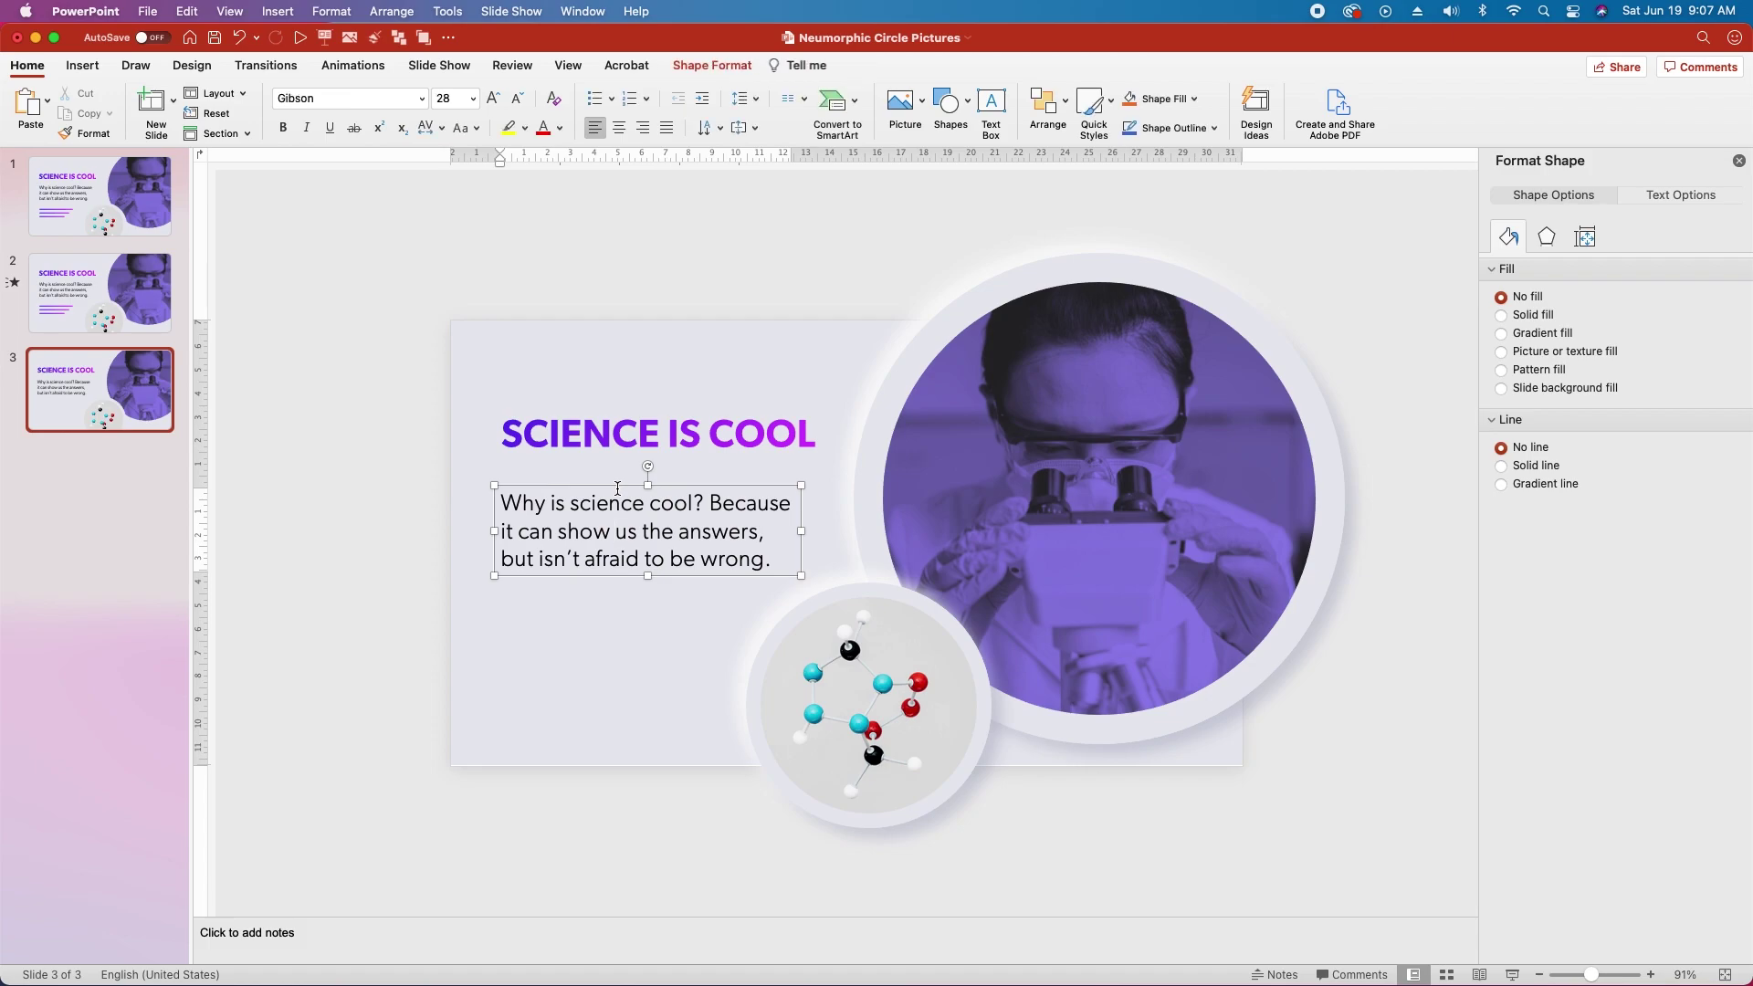
drag(616, 486, 617, 479)
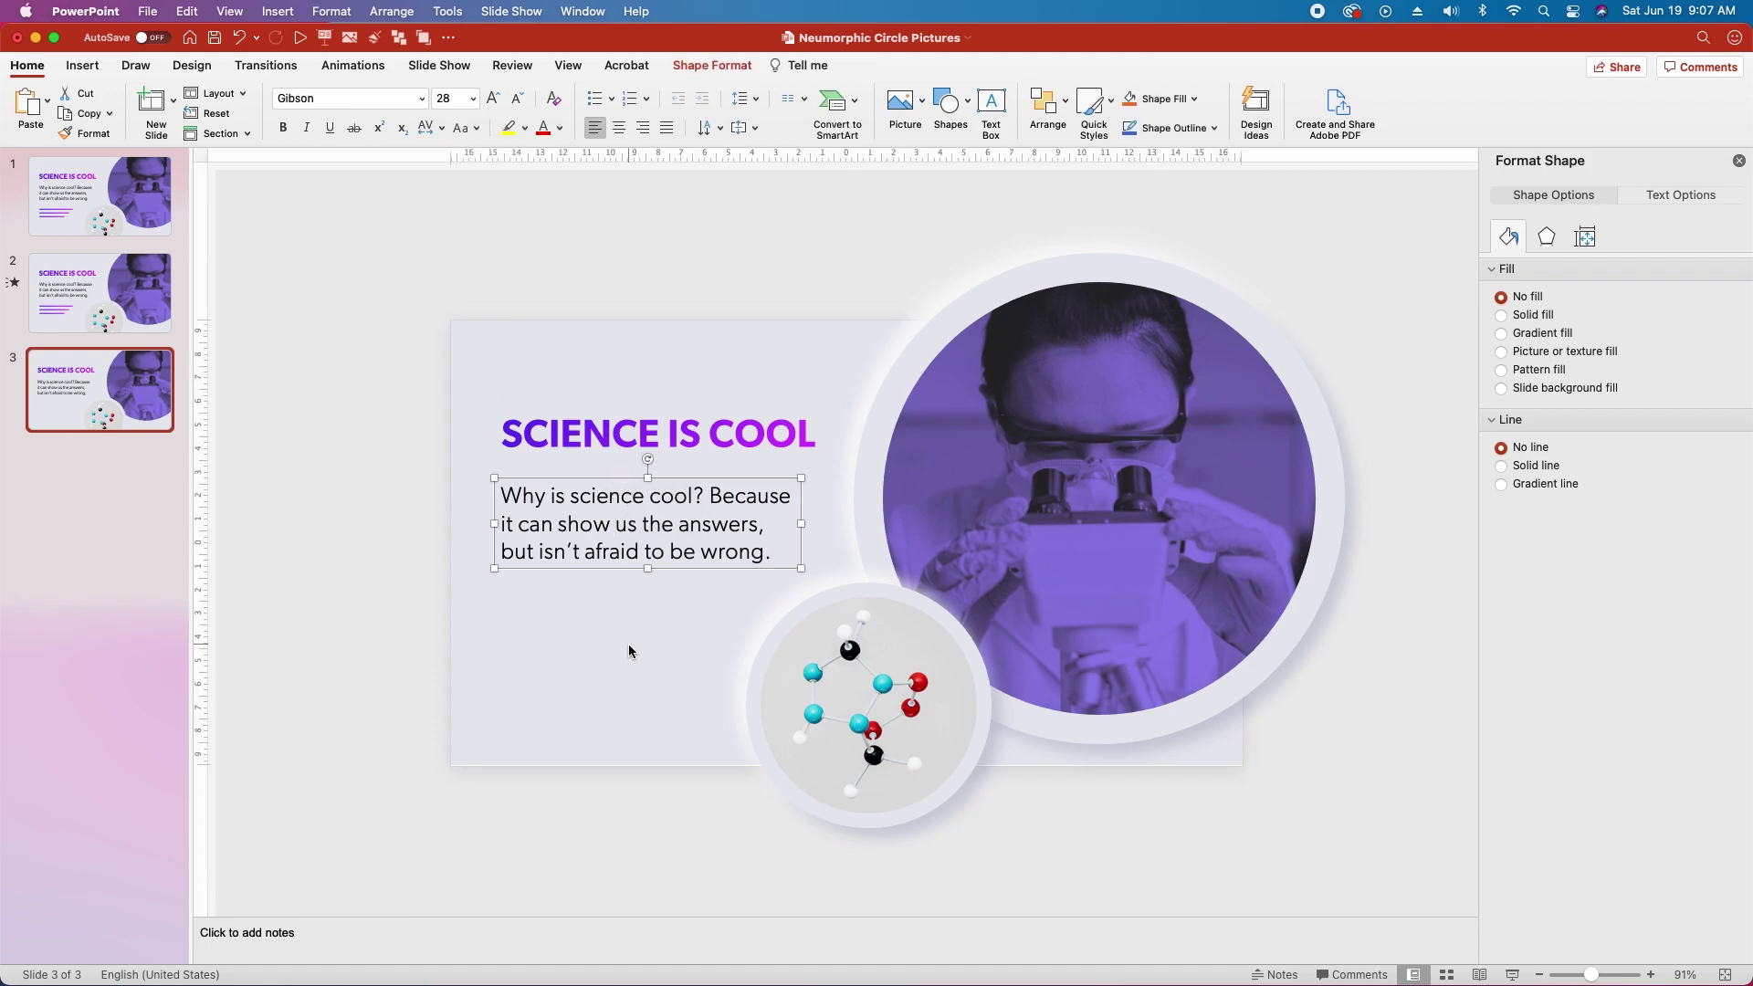
click(611, 628)
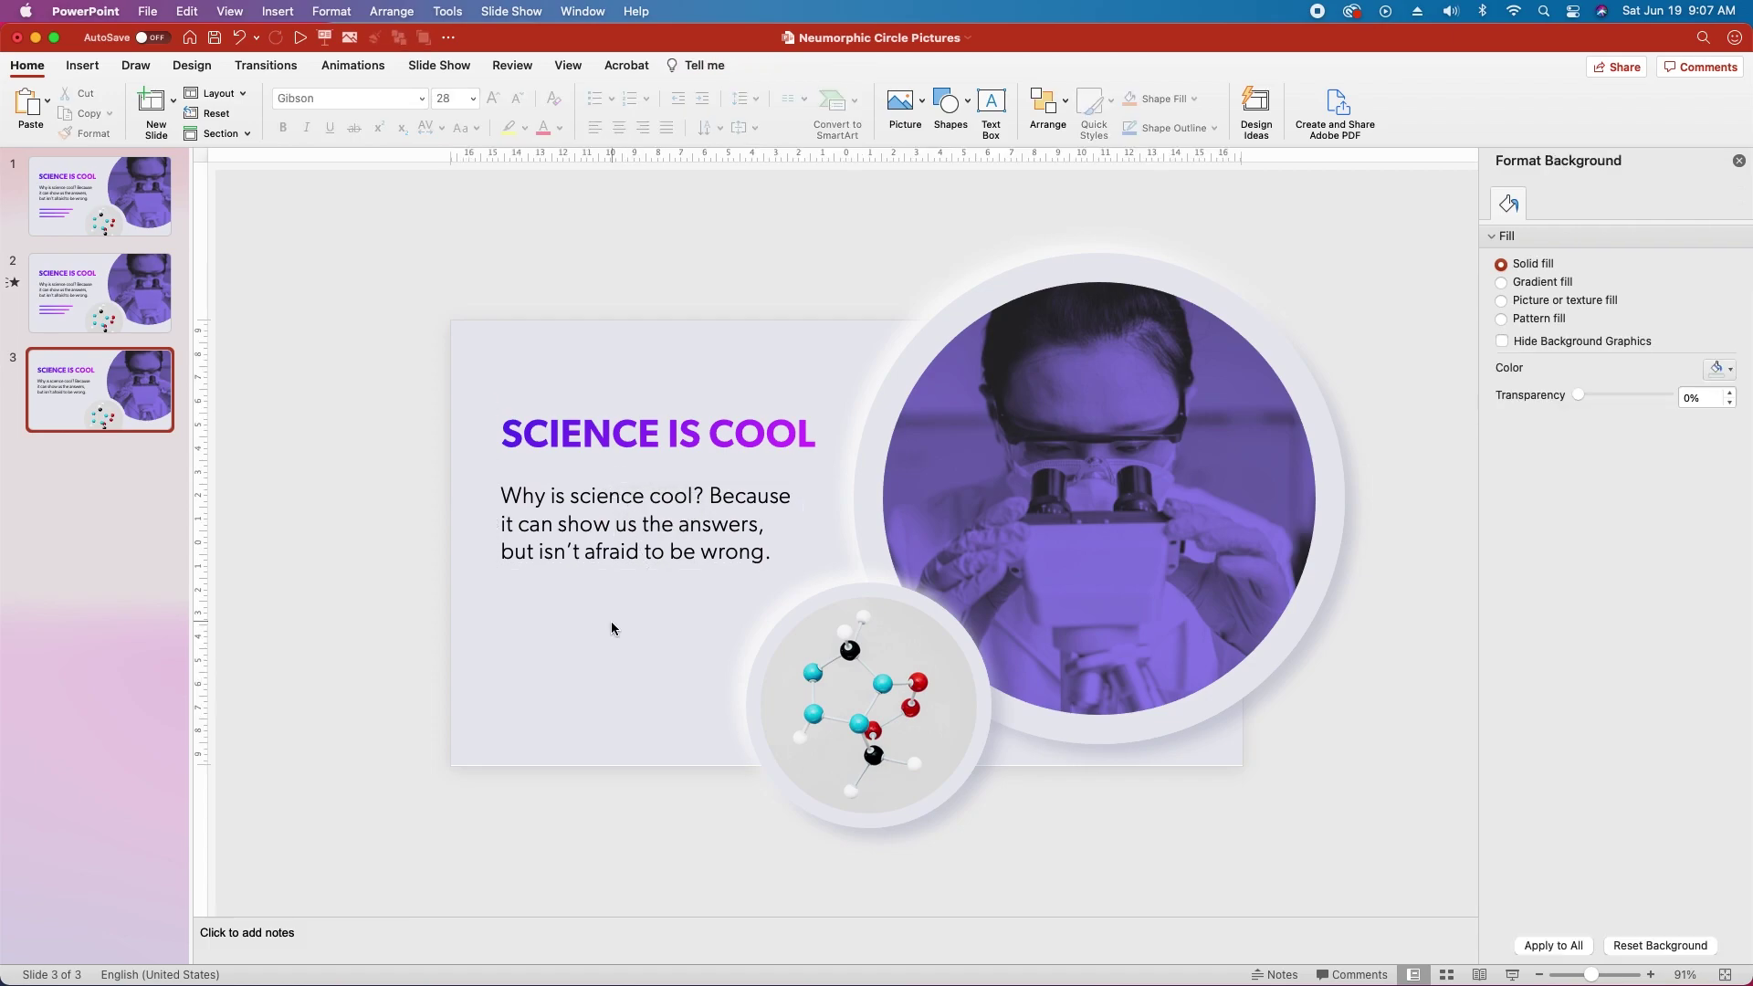
Draw a long thin rounded rectangle below the body text
click(950, 102)
click(978, 296)
drag(494, 582, 745, 599)
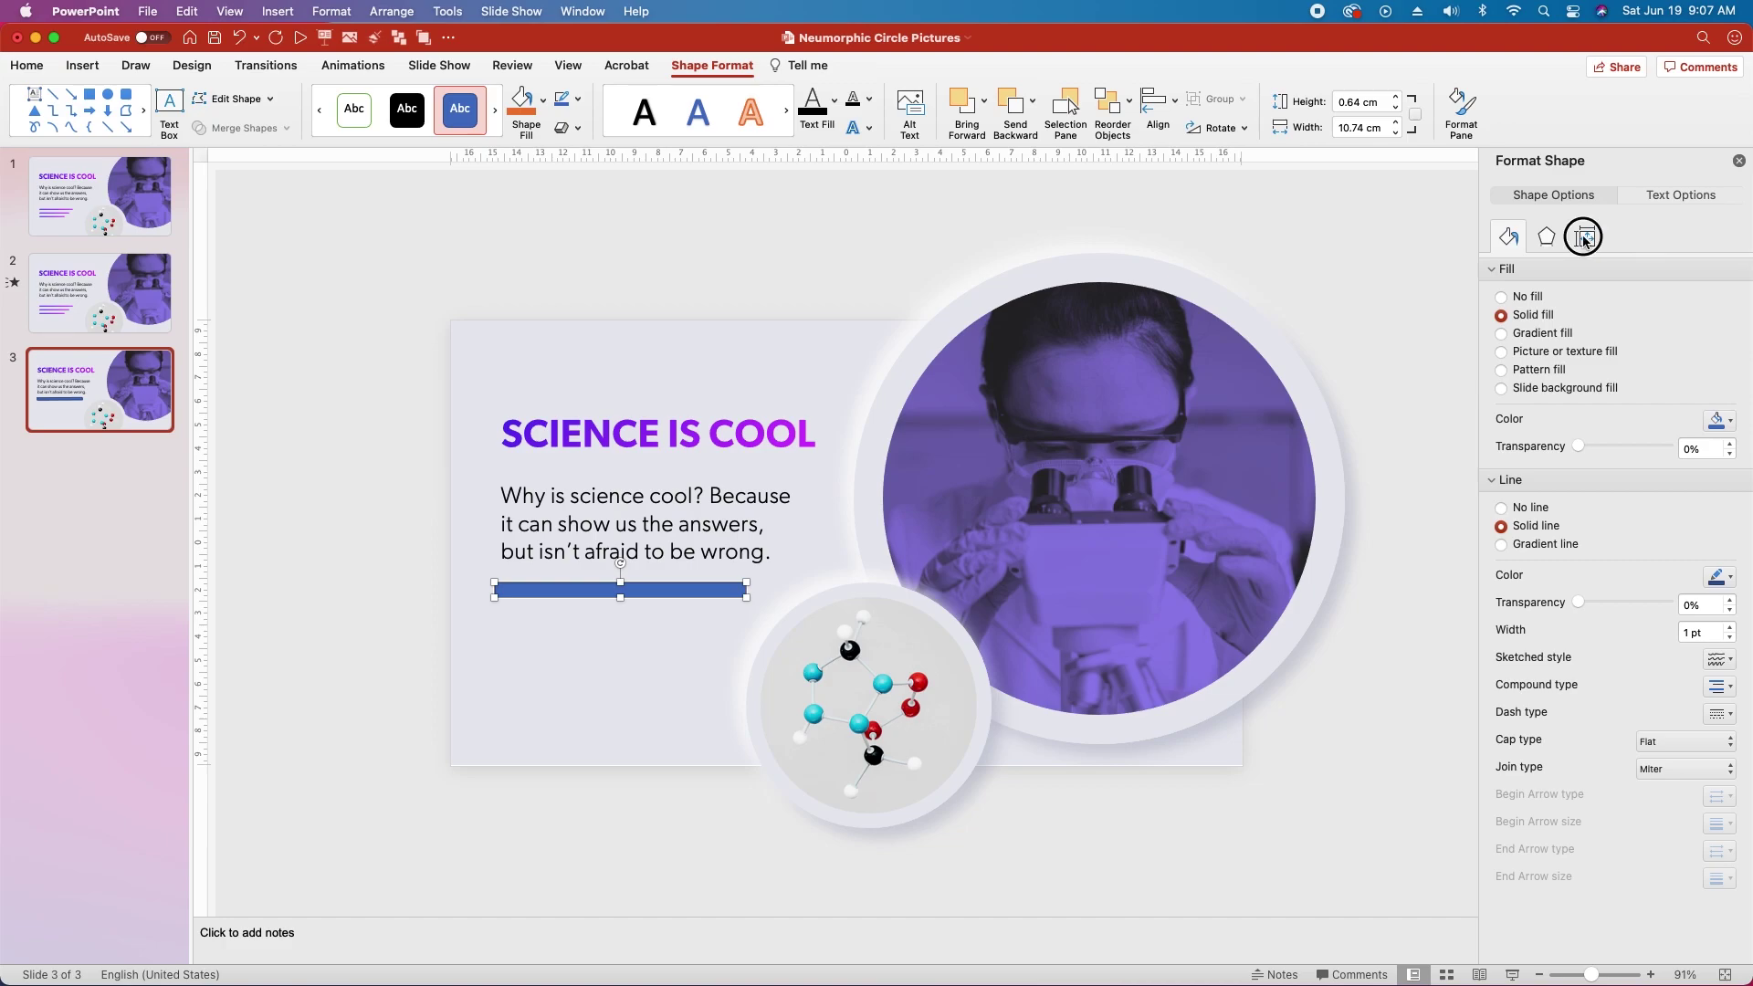
Set the bar's width to 8 cm and give it a gradient fill
click(1584, 237)
double_click(1679, 331)
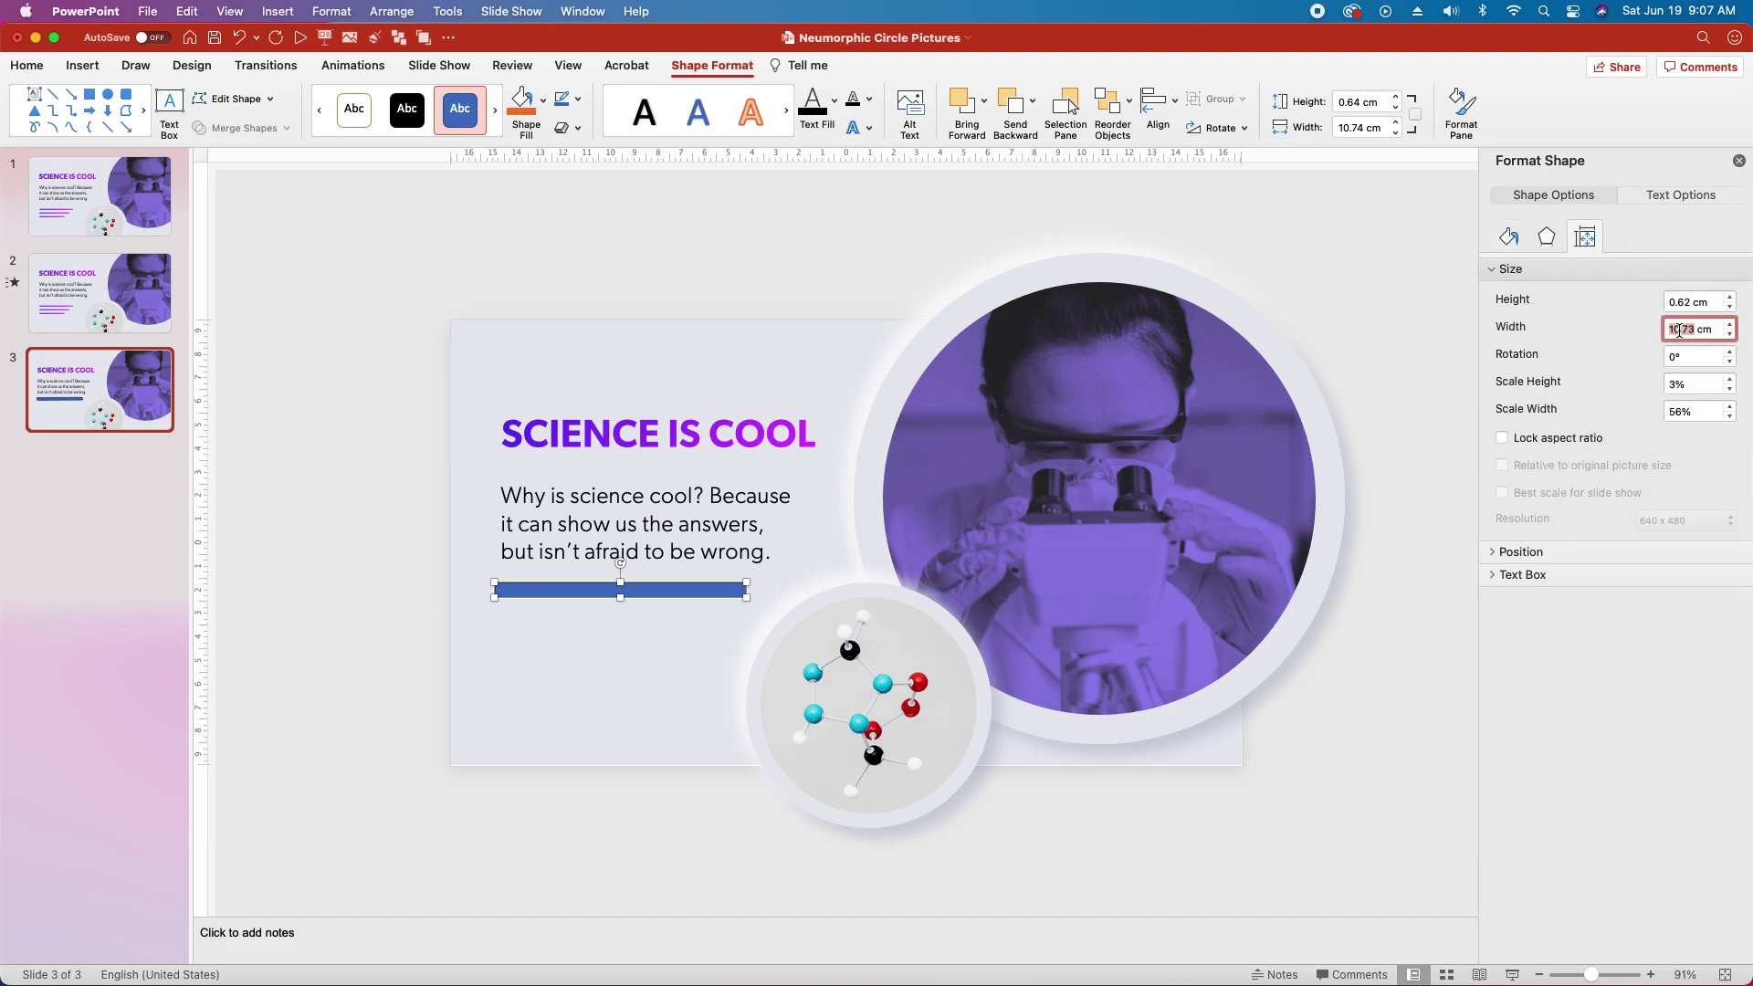
text(8)
key(Return)
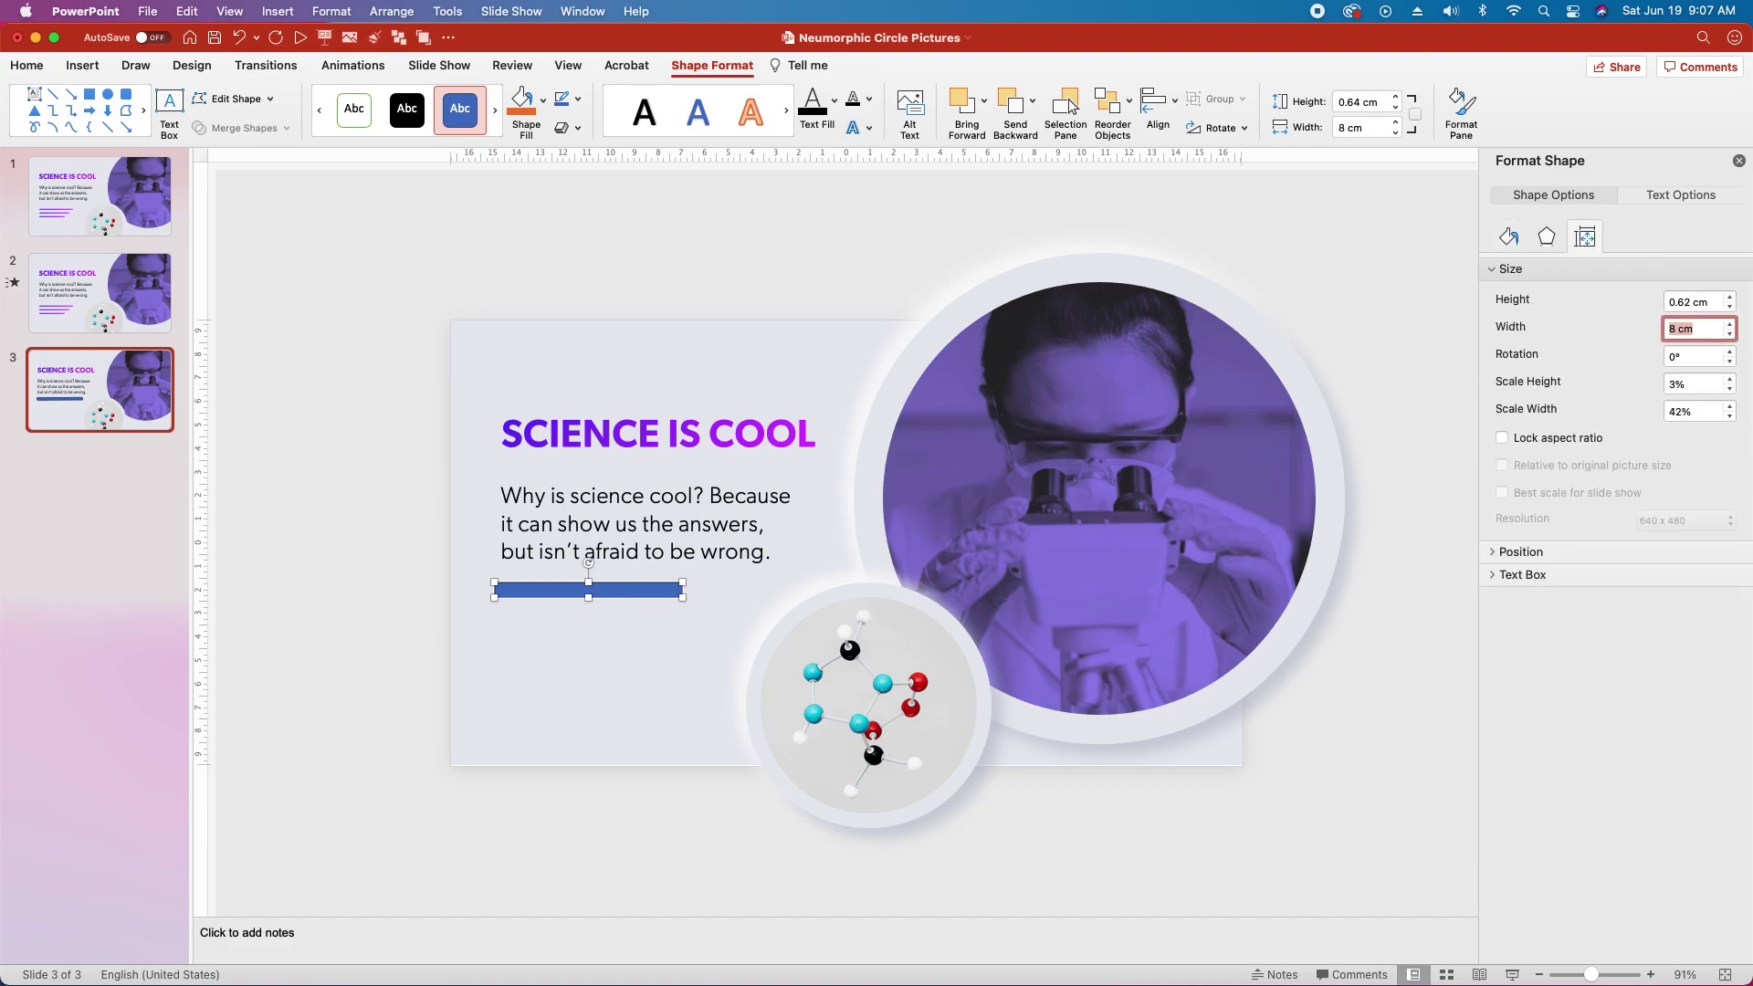
click(1509, 237)
click(1502, 335)
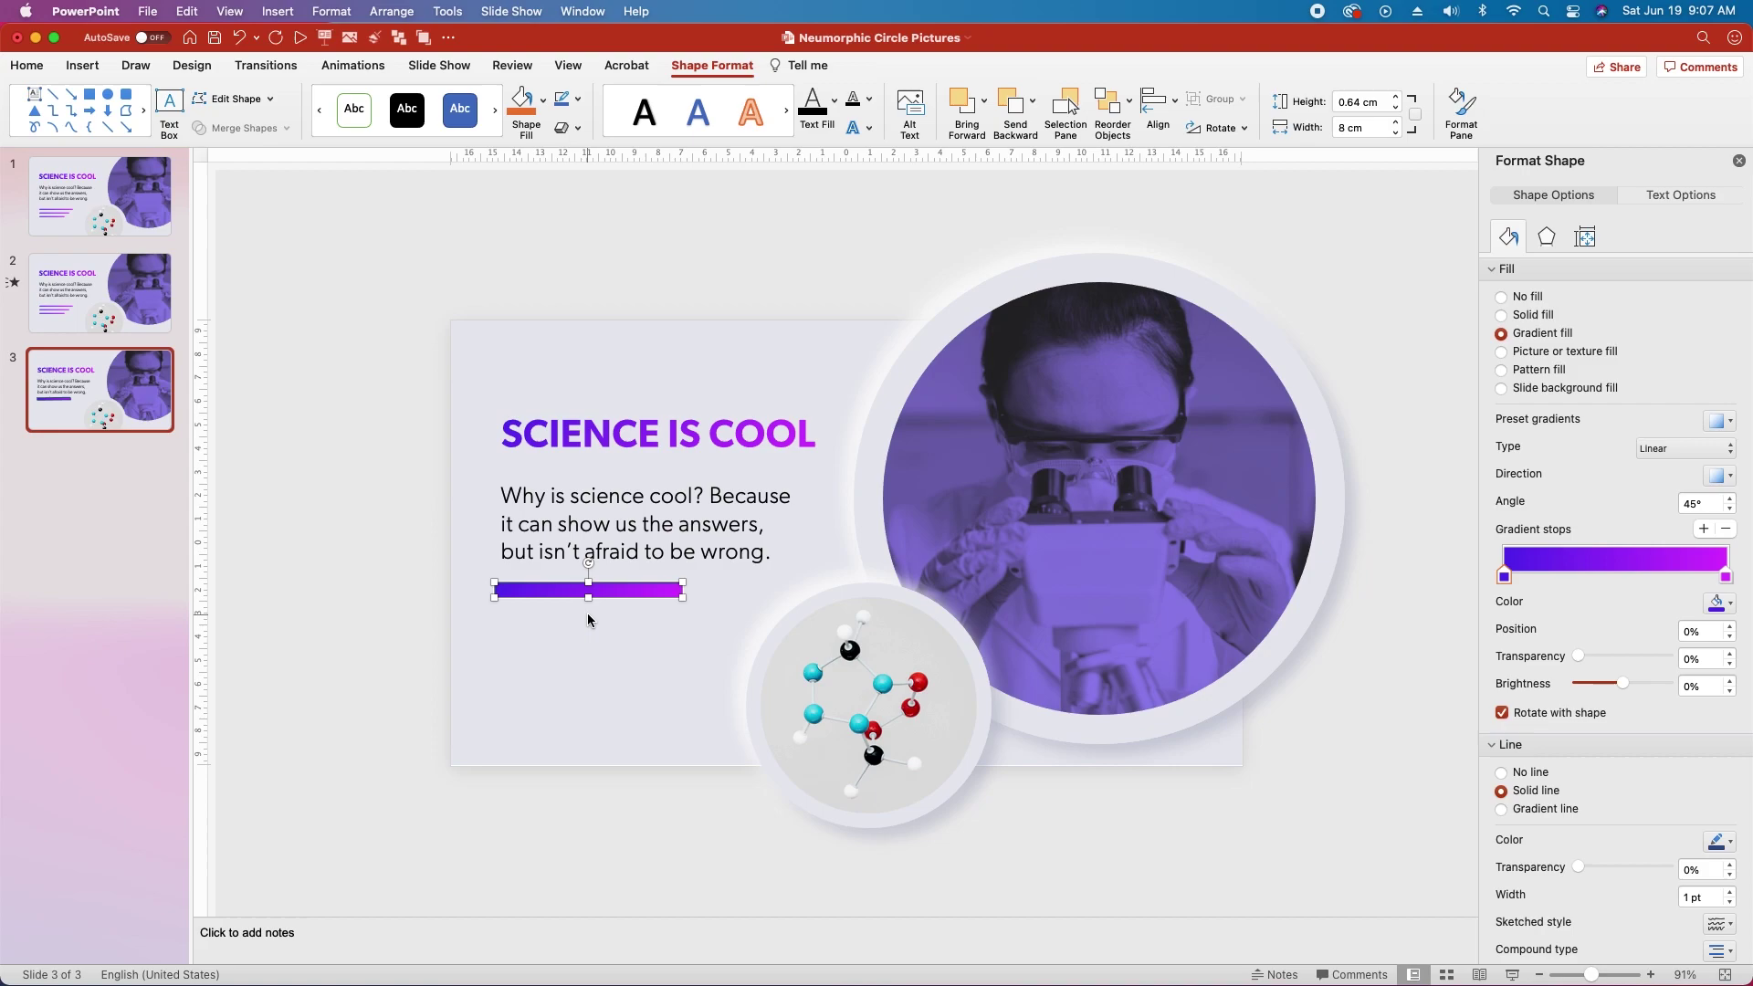
Round the bar's ends into a pill, remove its outline, and shift it slightly right
scroll(588, 604, up, 10)
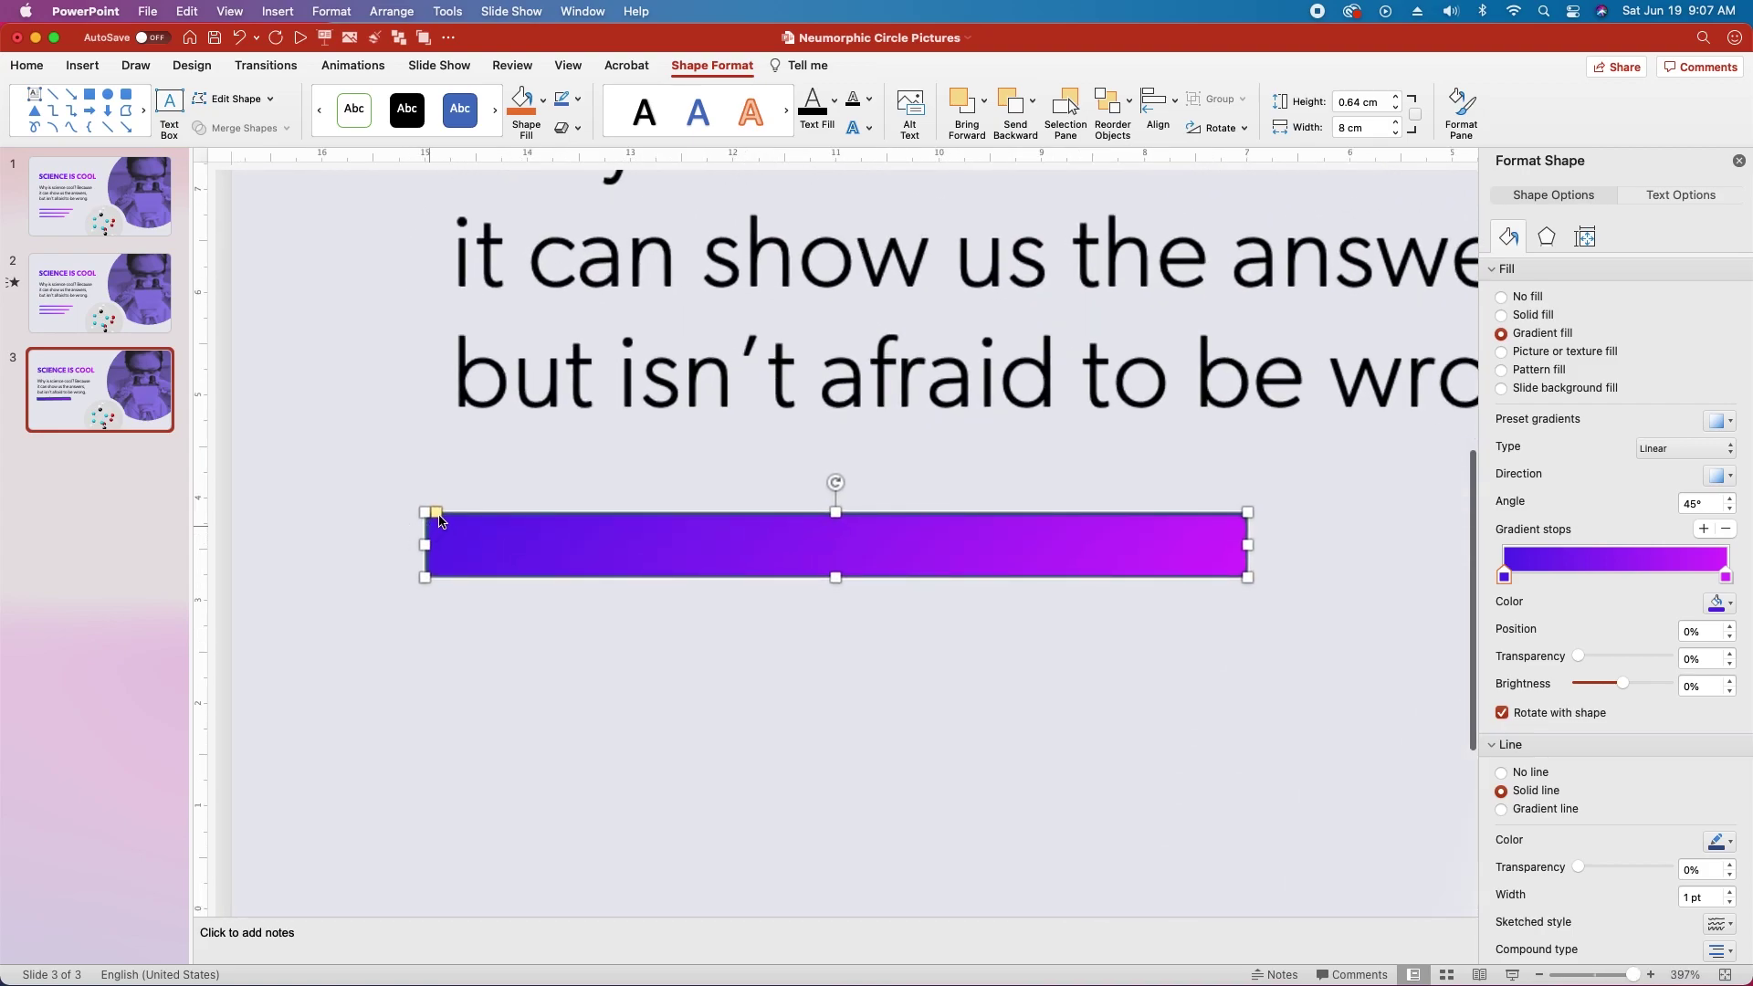
drag(437, 515, 566, 508)
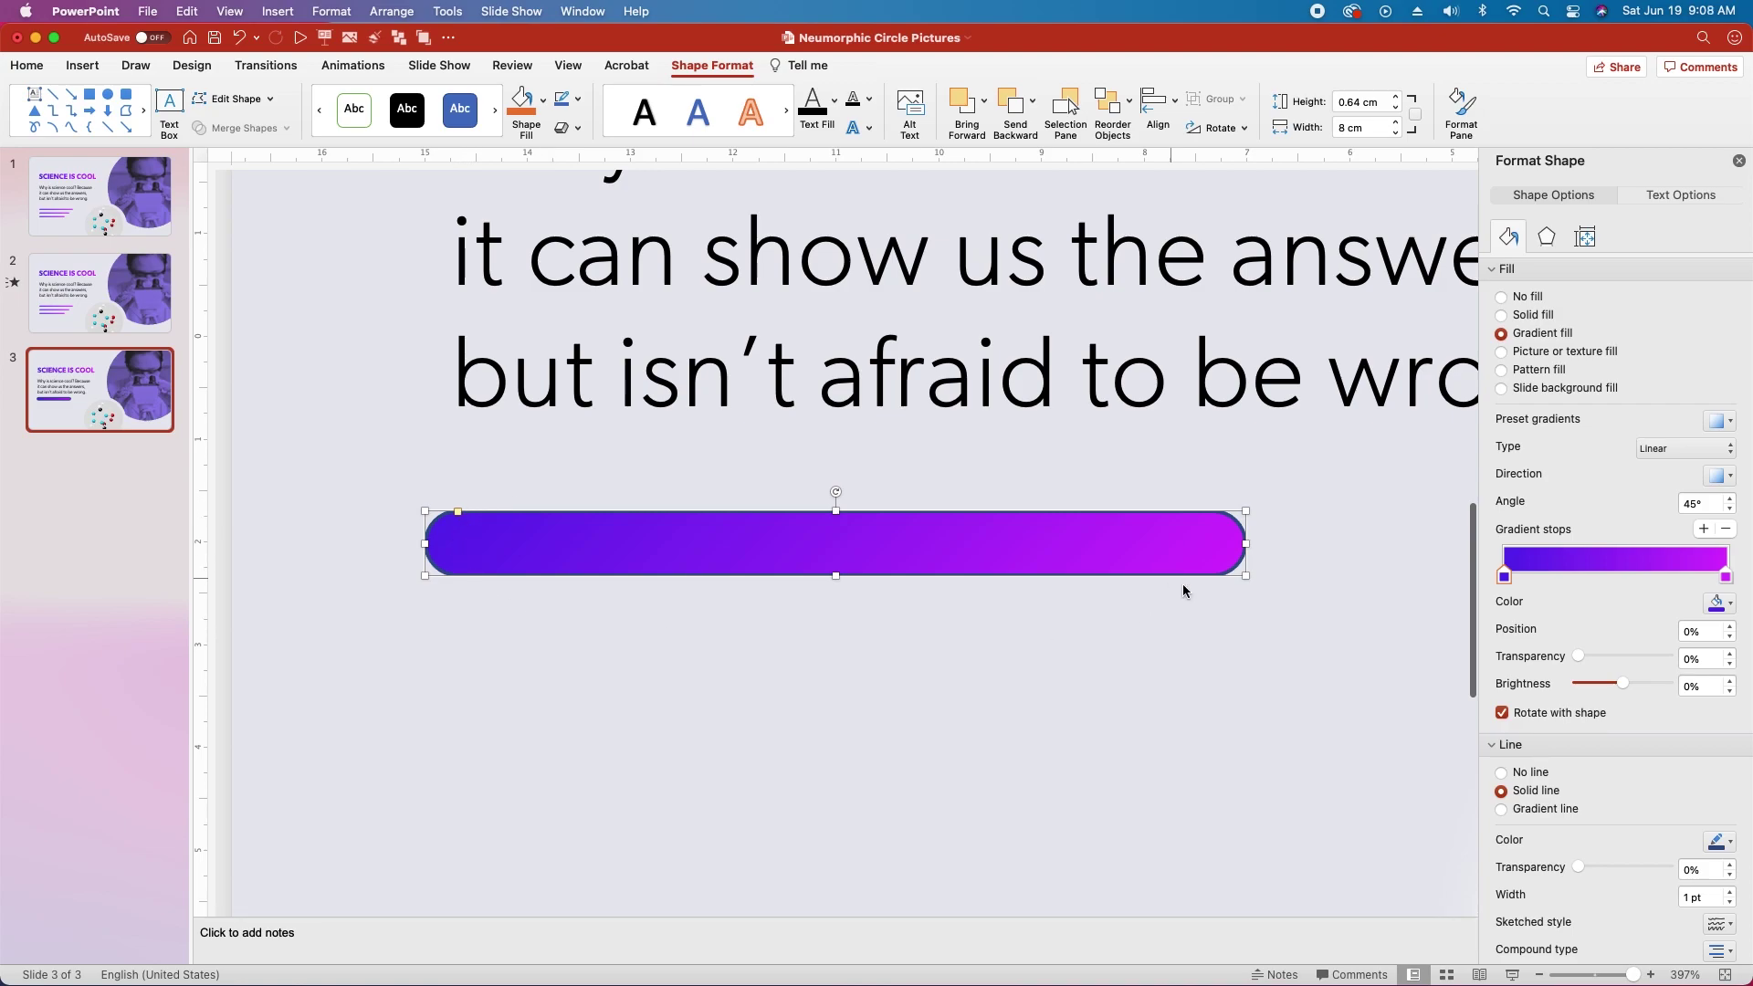
click(1500, 773)
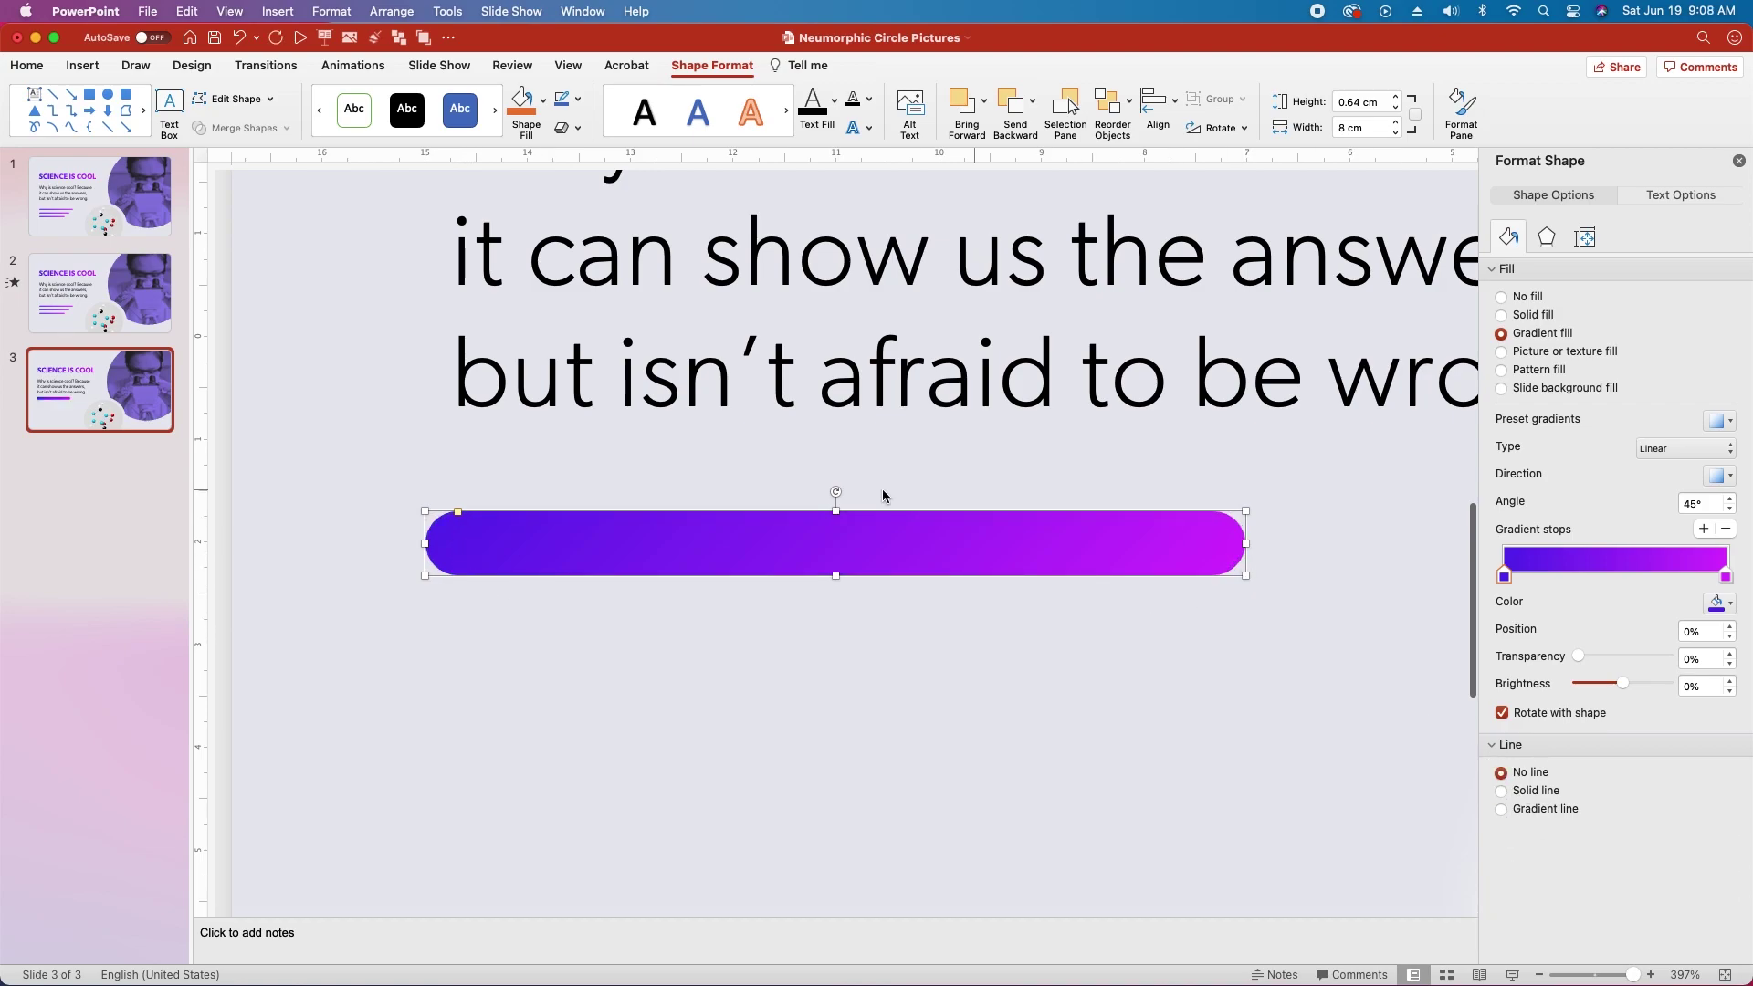
click(827, 676)
drag(531, 546, 555, 546)
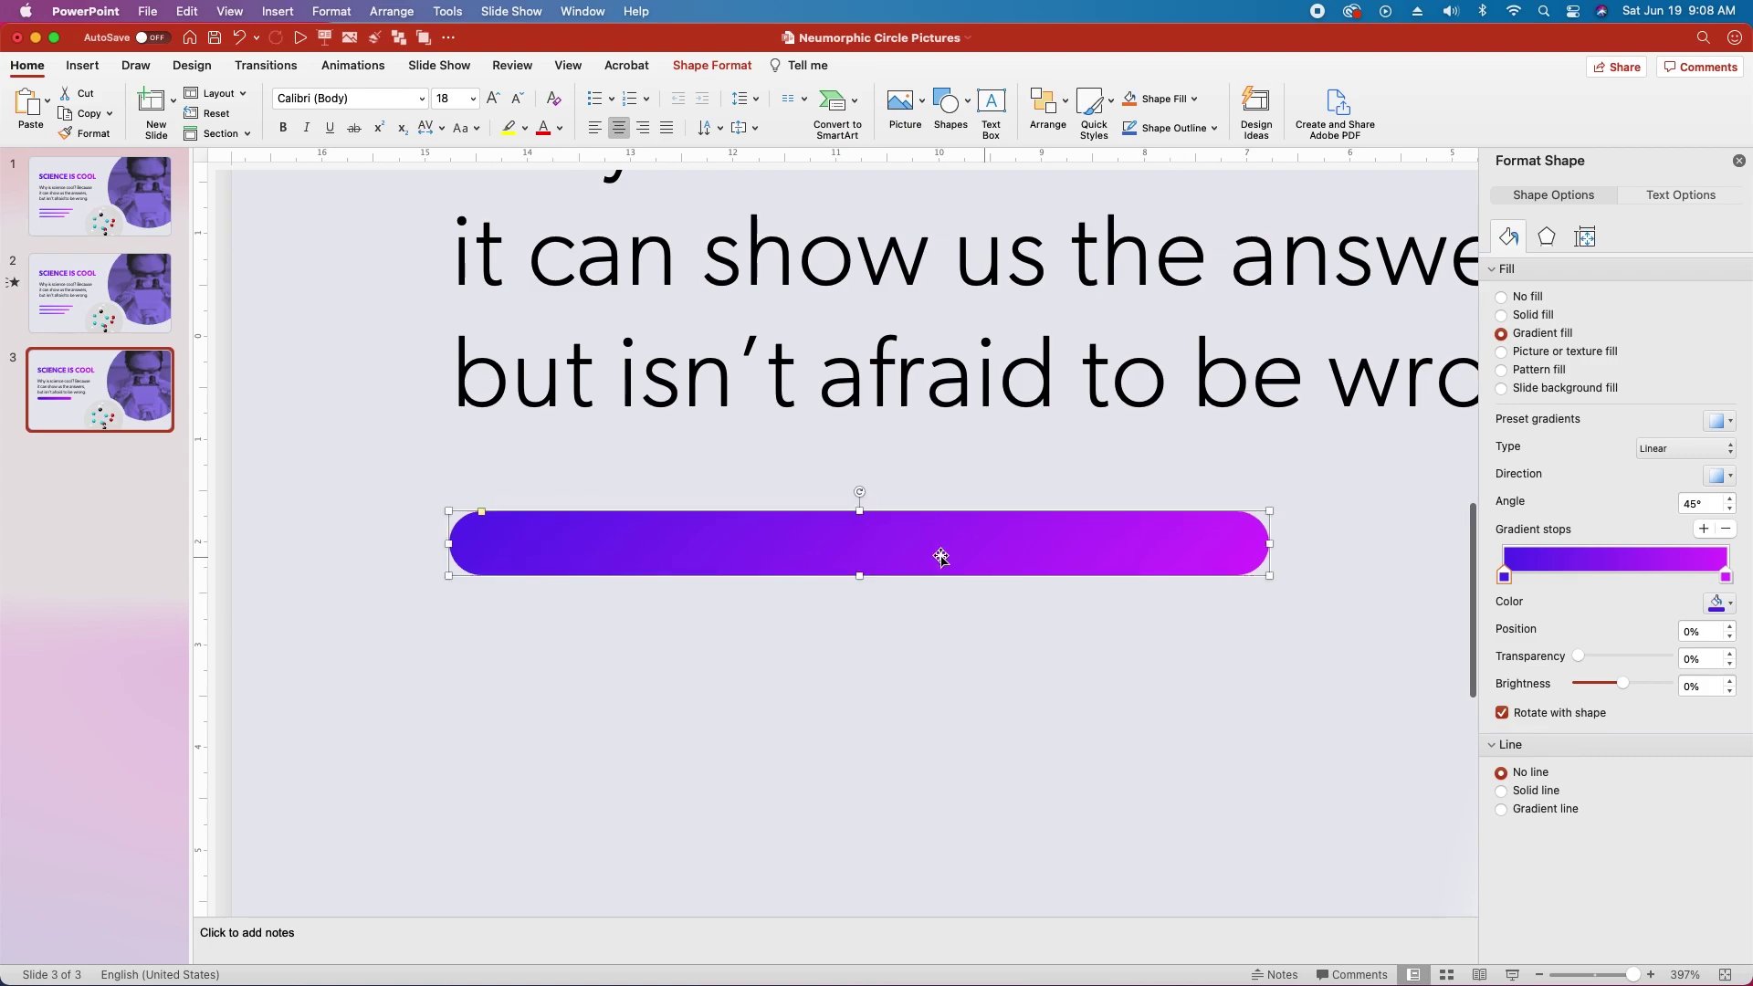
Make the bar thinner and reposition it just beneath the body text
drag(862, 576, 861, 556)
scroll(531, 554, down, 5)
click(531, 554)
scroll(531, 554, down, 3)
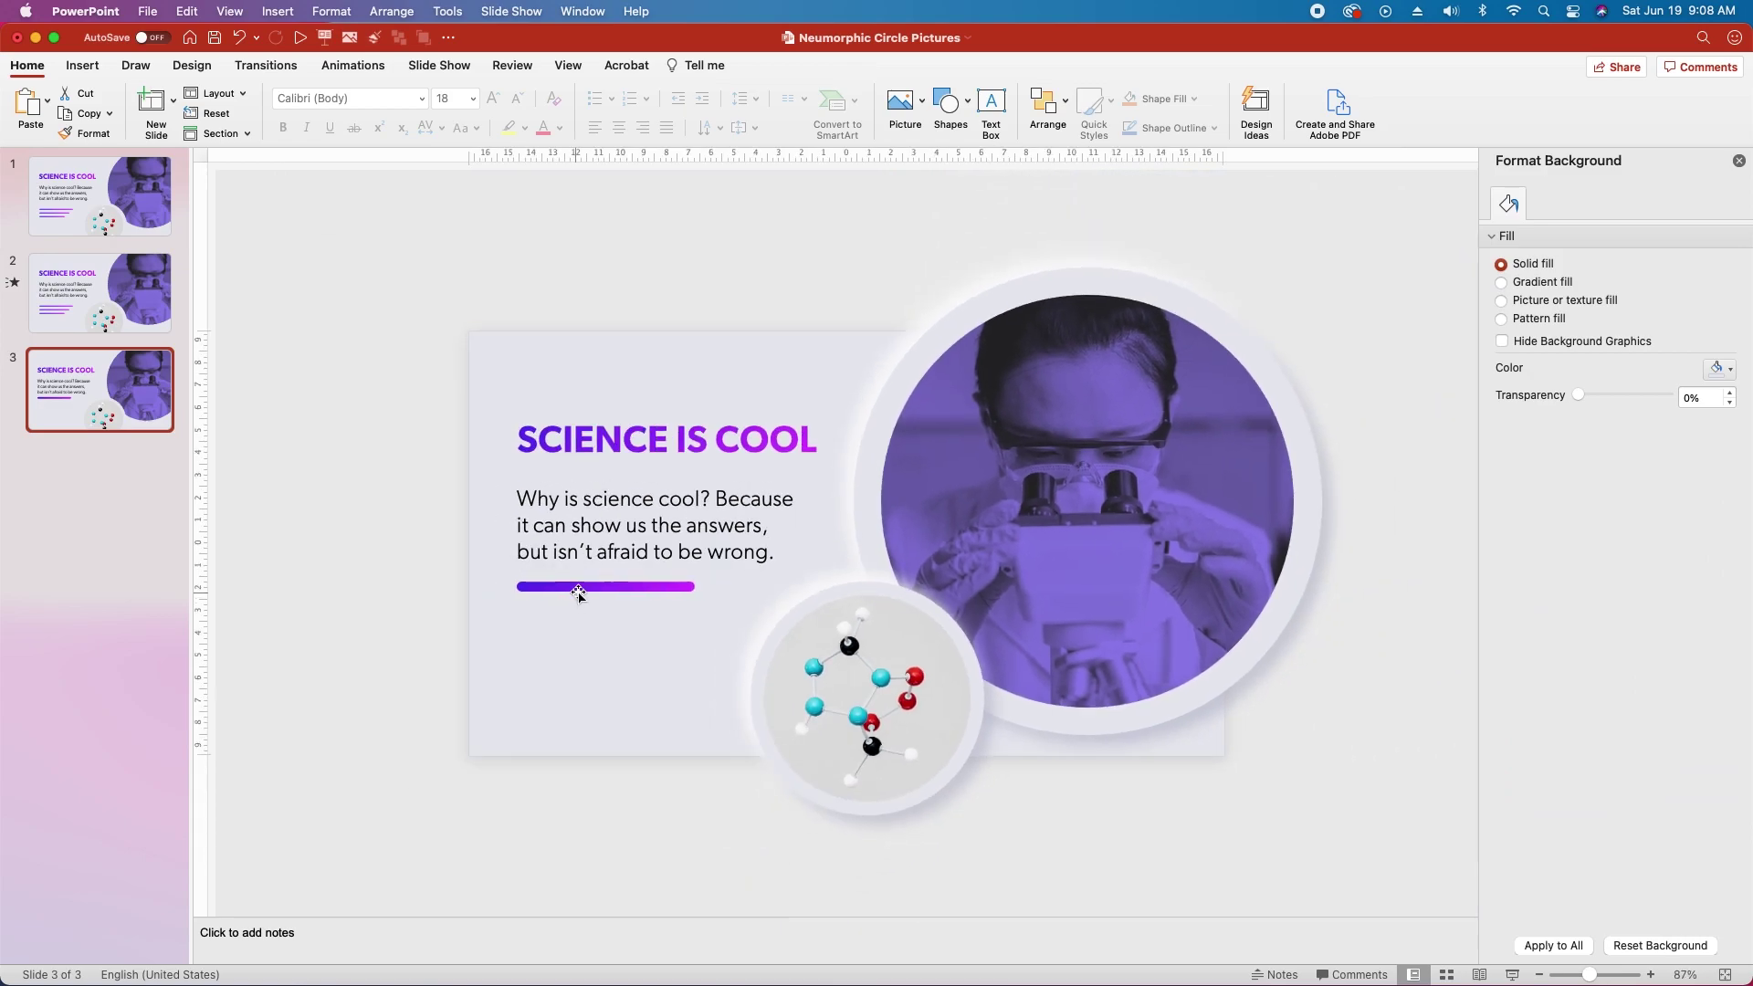
drag(575, 594, 568, 615)
scroll(568, 614, up, 3)
Set the gradient bar's height to 0.31 cm
click(465, 663)
click(1584, 239)
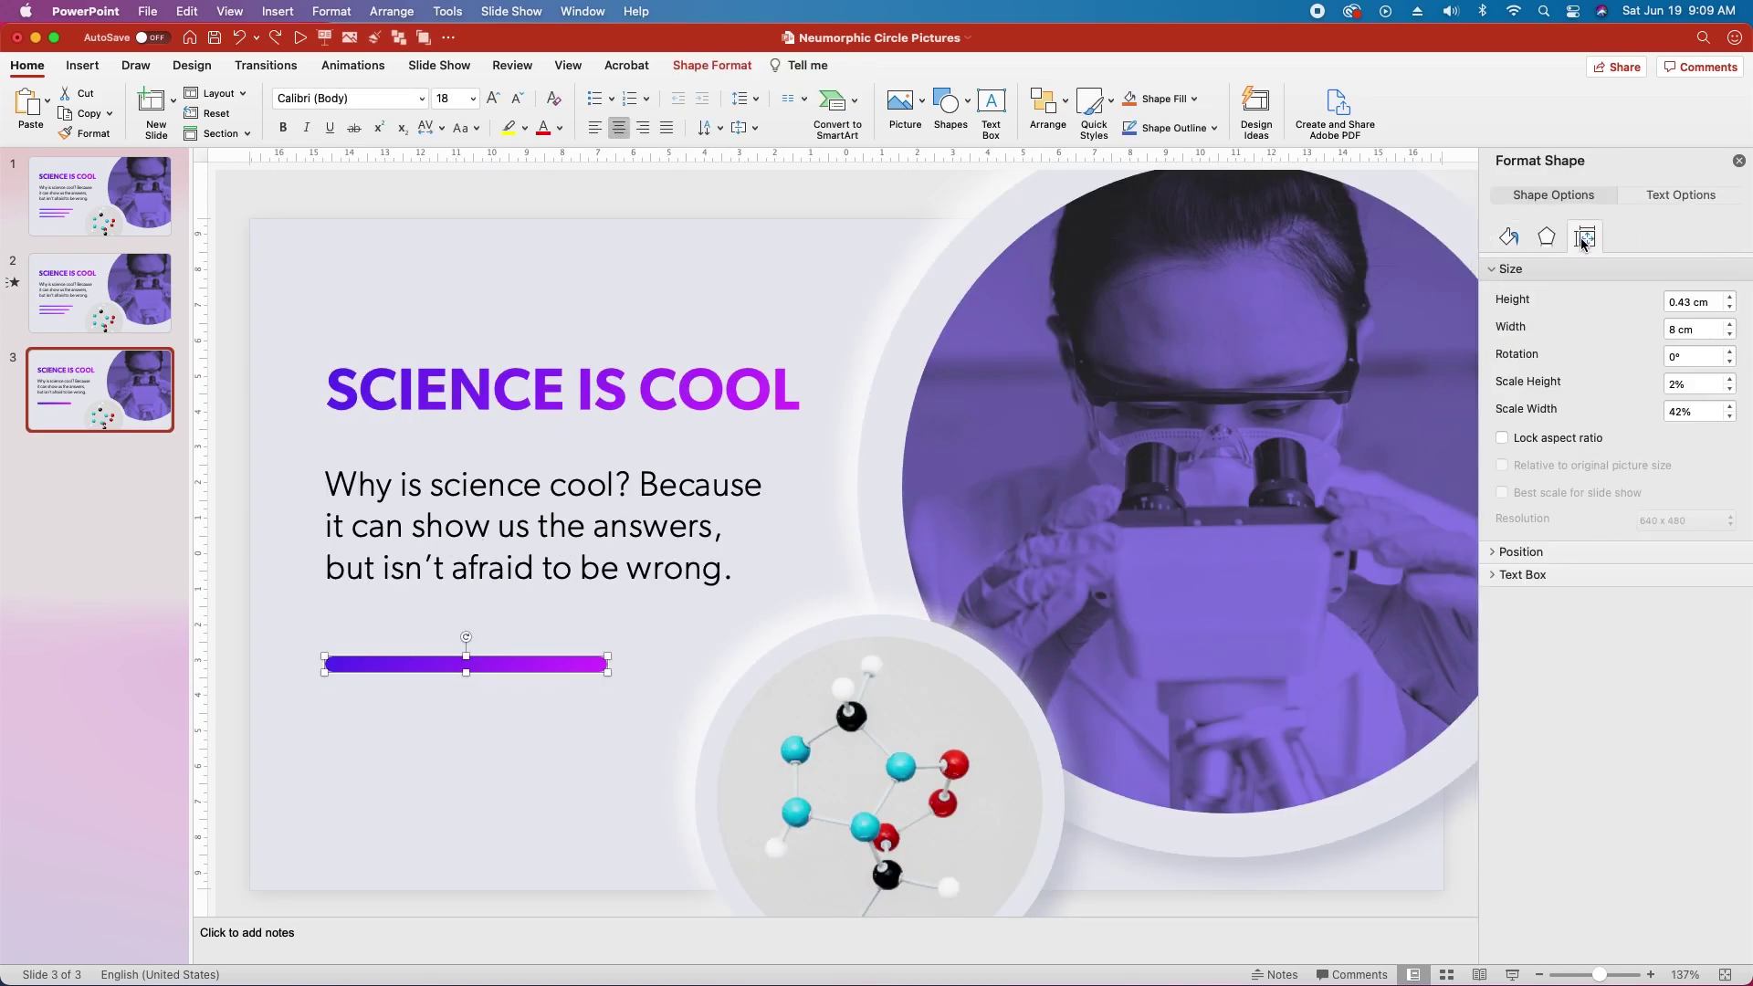
click(1684, 304)
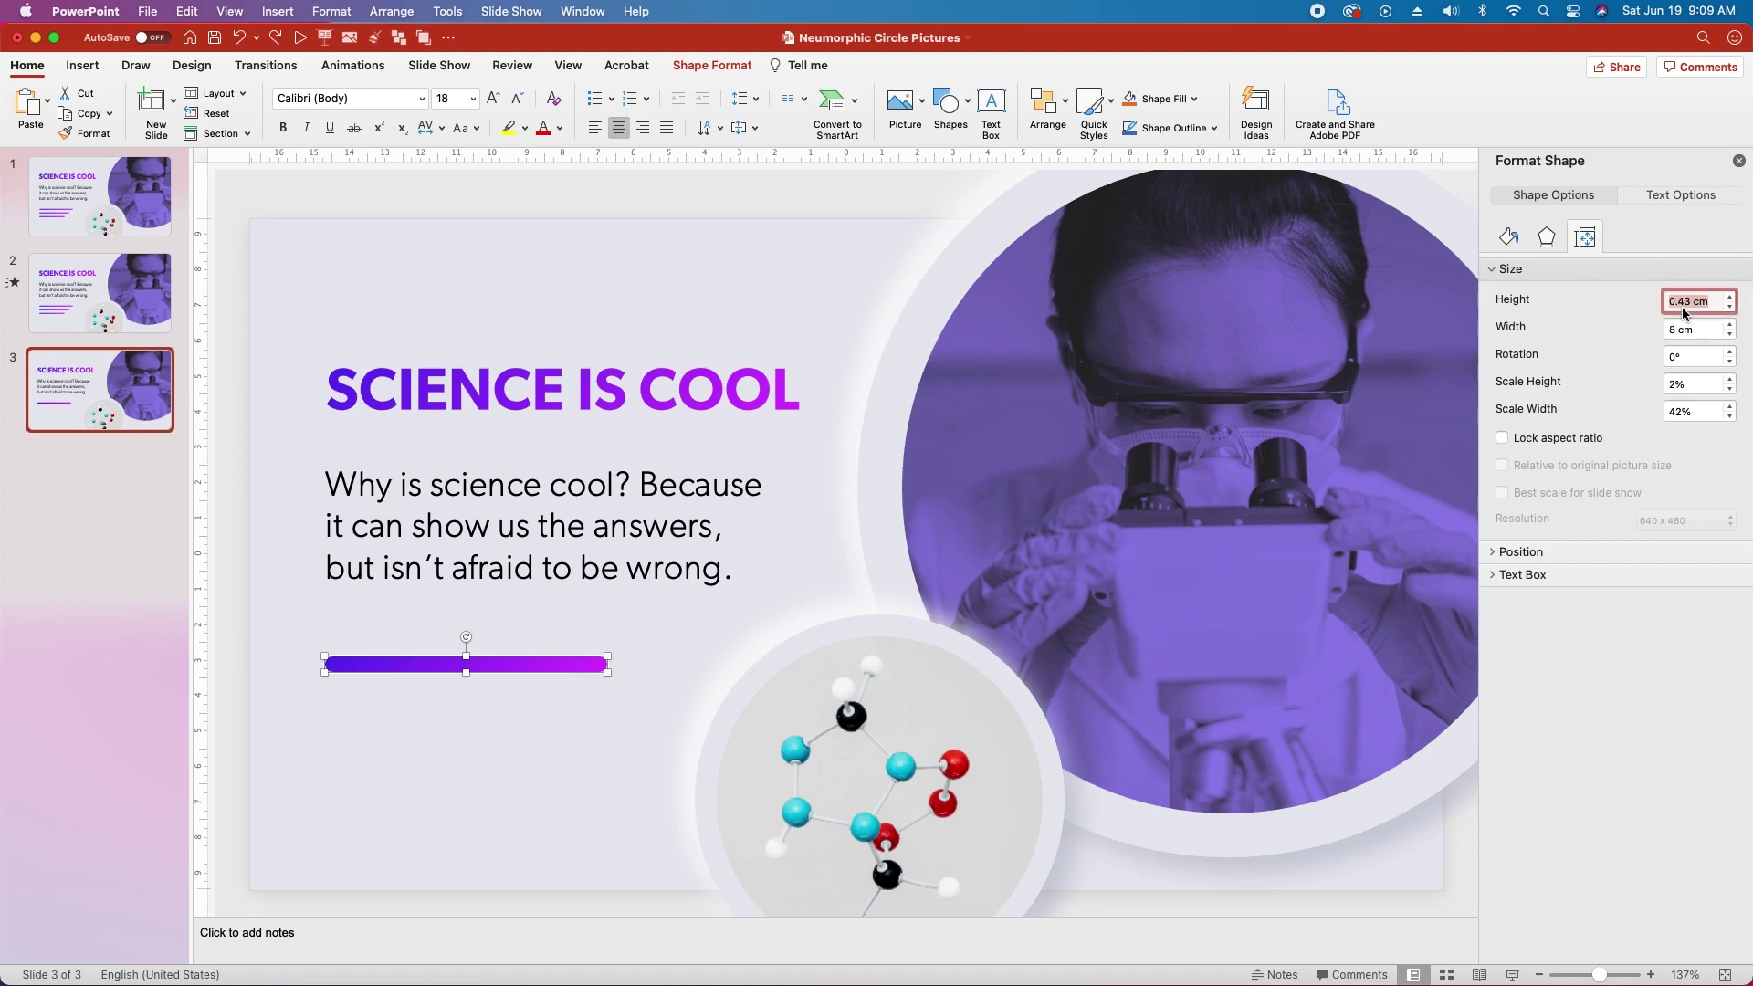
text(.31)
key(Return)
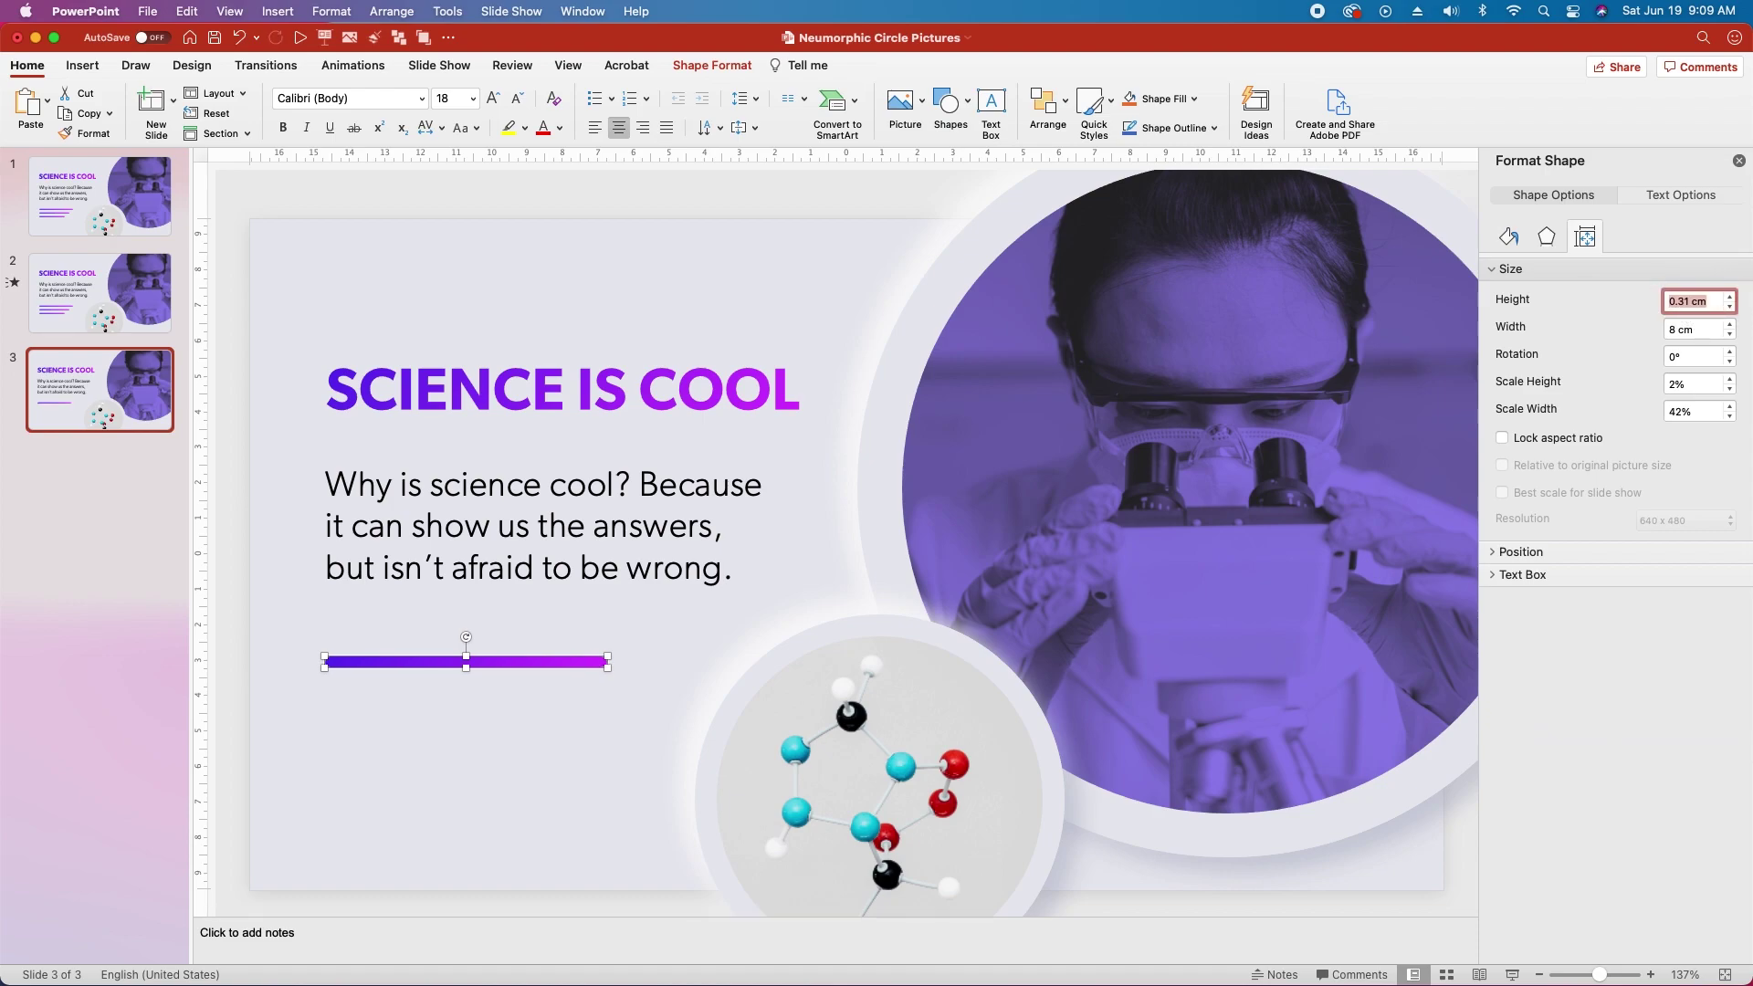
Duplicate the bar and distribute all three bars evenly in the vertical direction
drag(398, 663, 428, 695)
drag(289, 624, 704, 815)
click(712, 65)
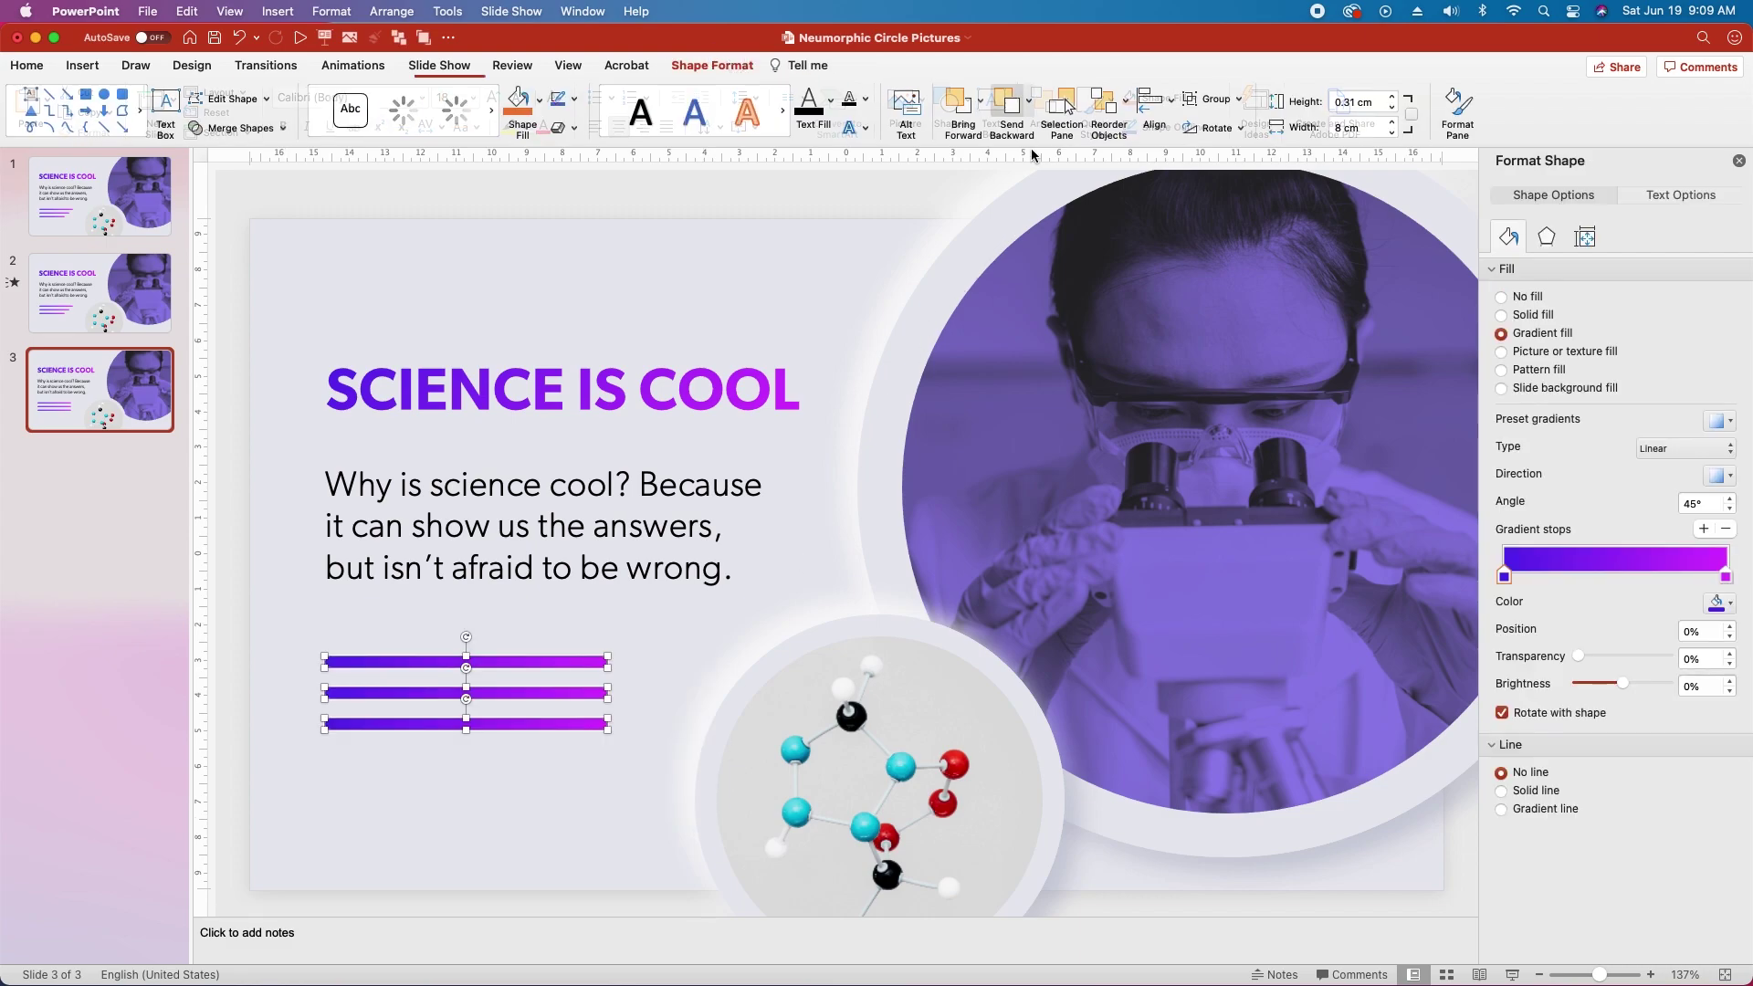
click(1157, 107)
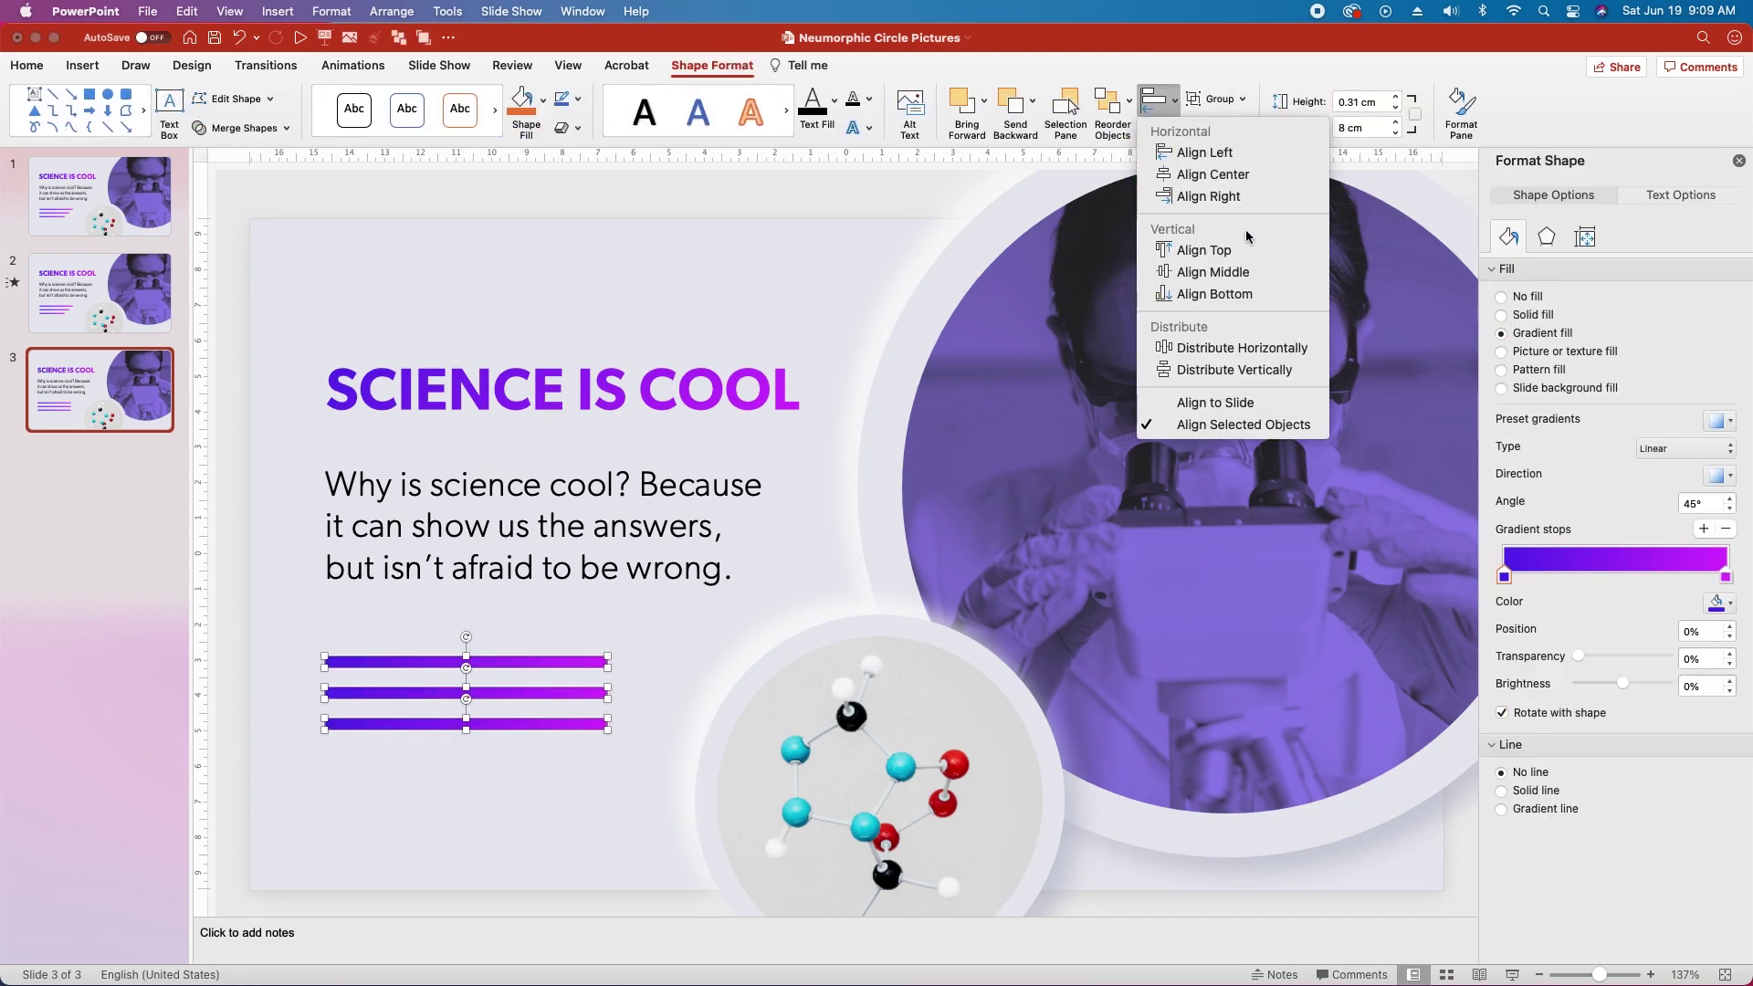
click(1260, 367)
click(526, 776)
Shorten the middle bar to 7 cm wide and begin editing the bottom bar's width
click(507, 696)
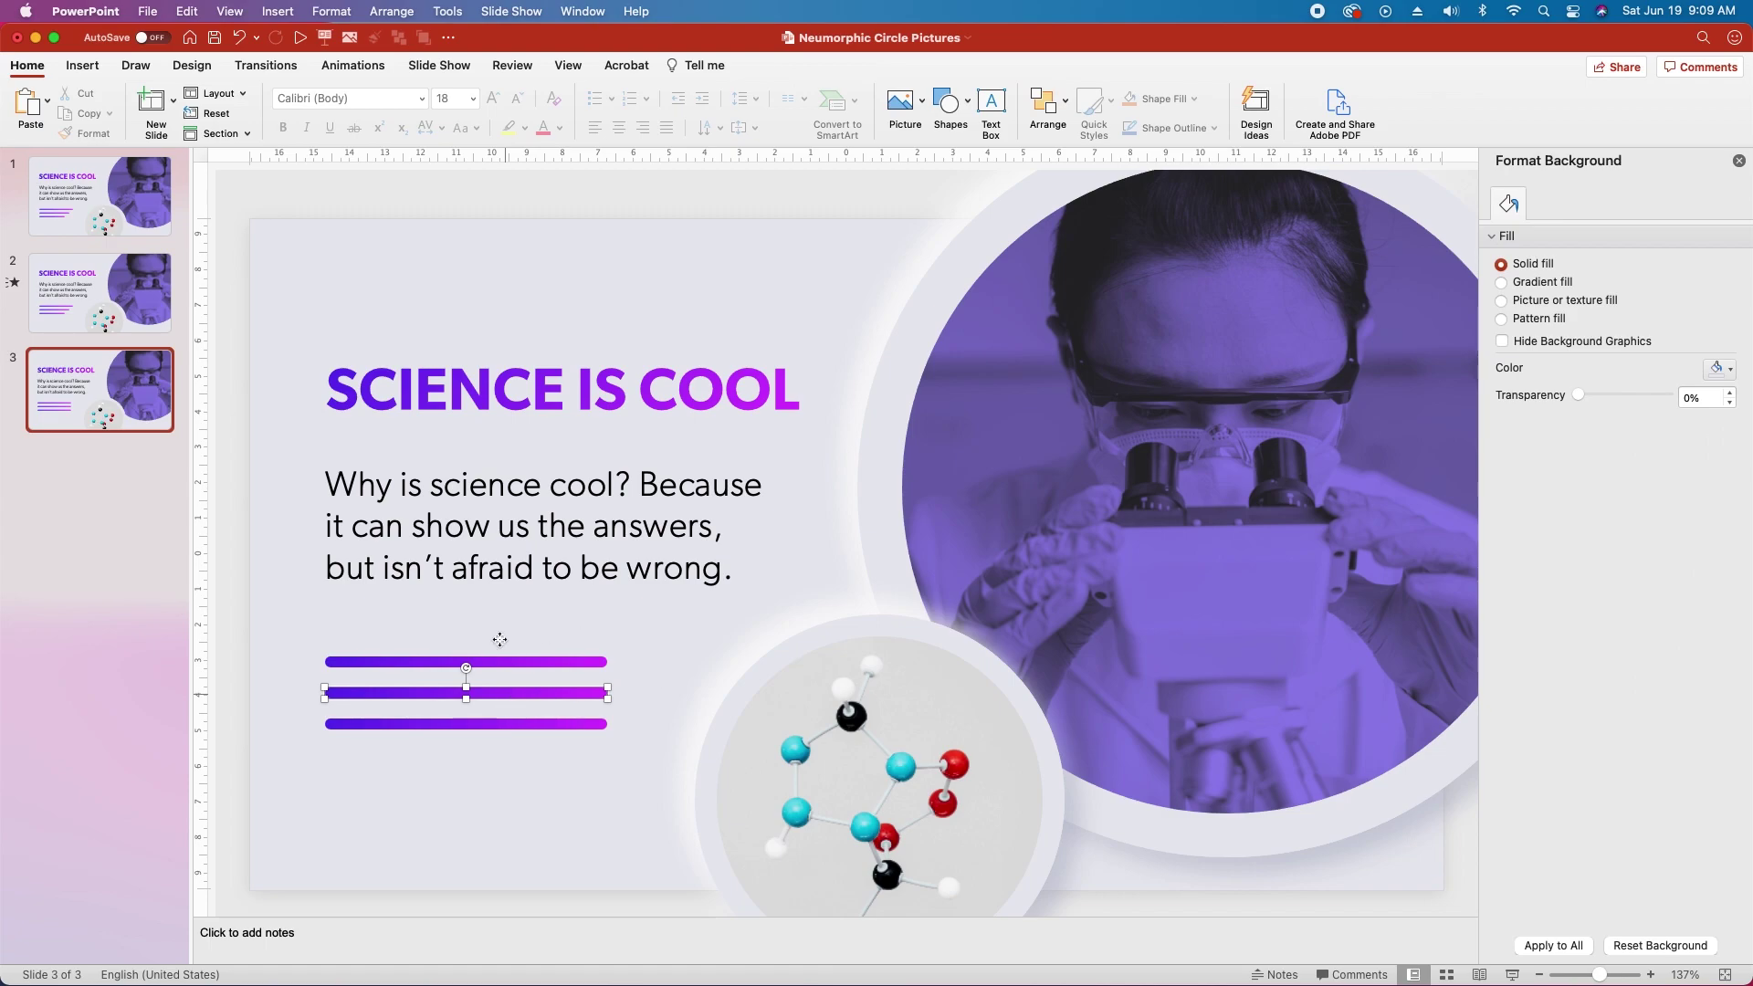
click(712, 65)
click(1584, 238)
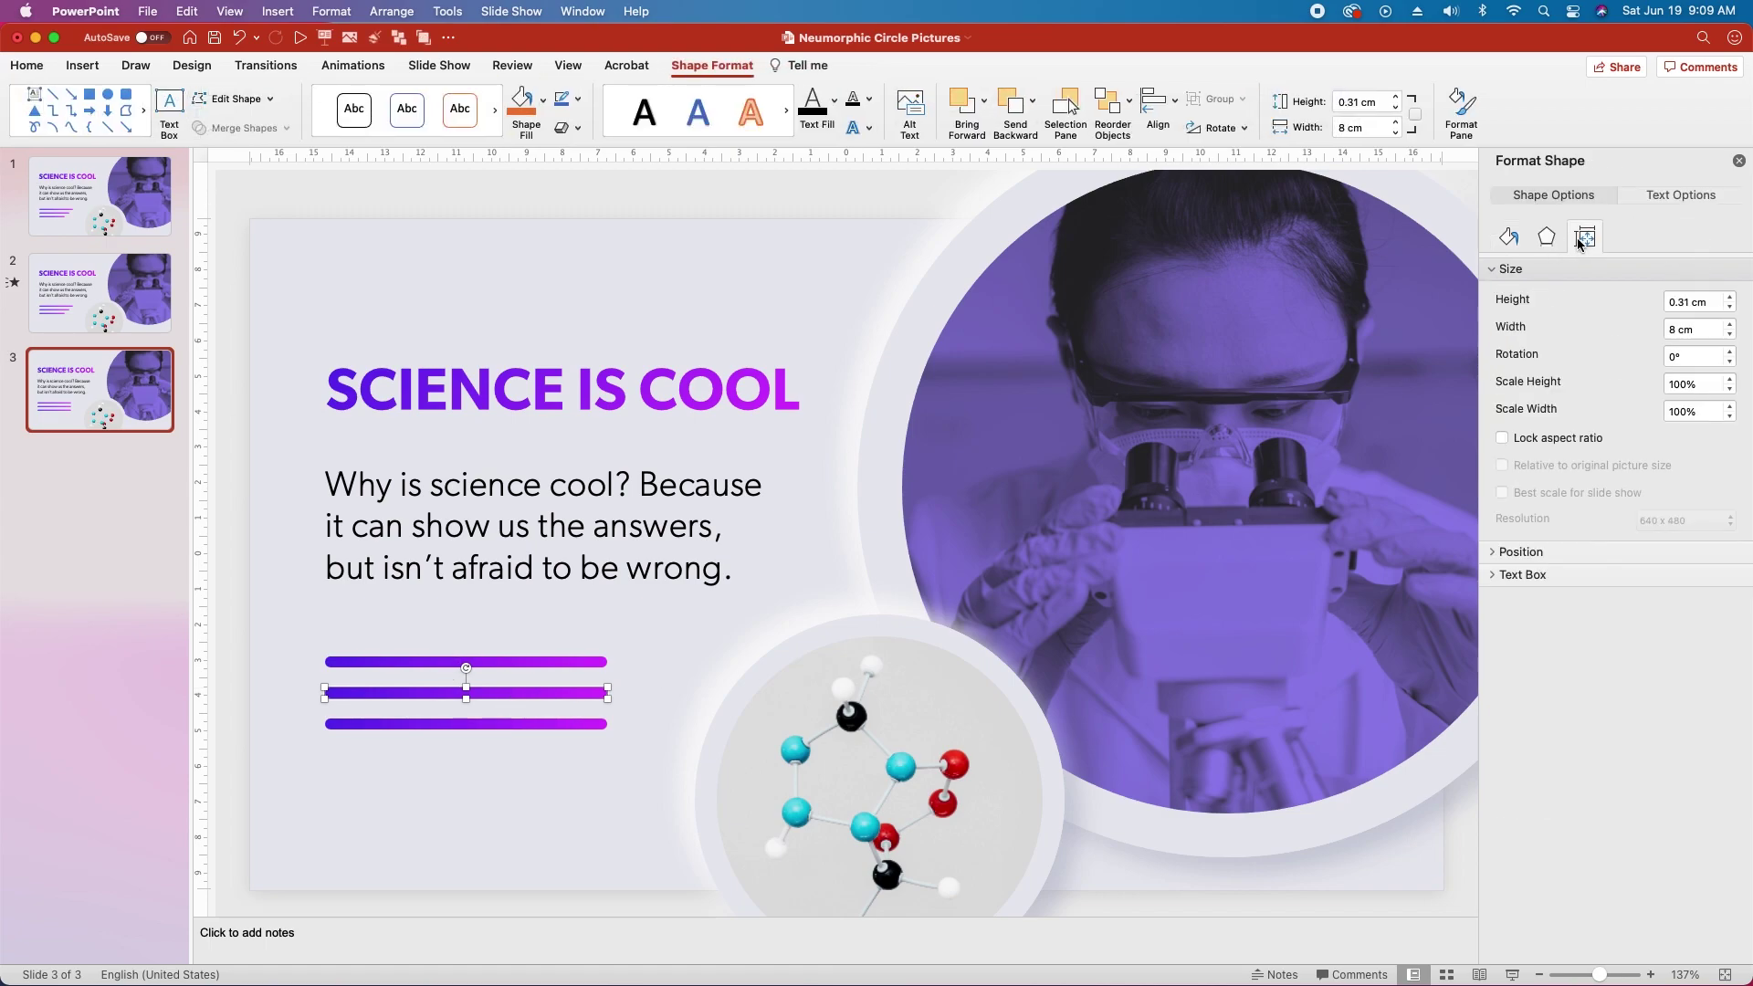
click(1672, 331)
key(Return)
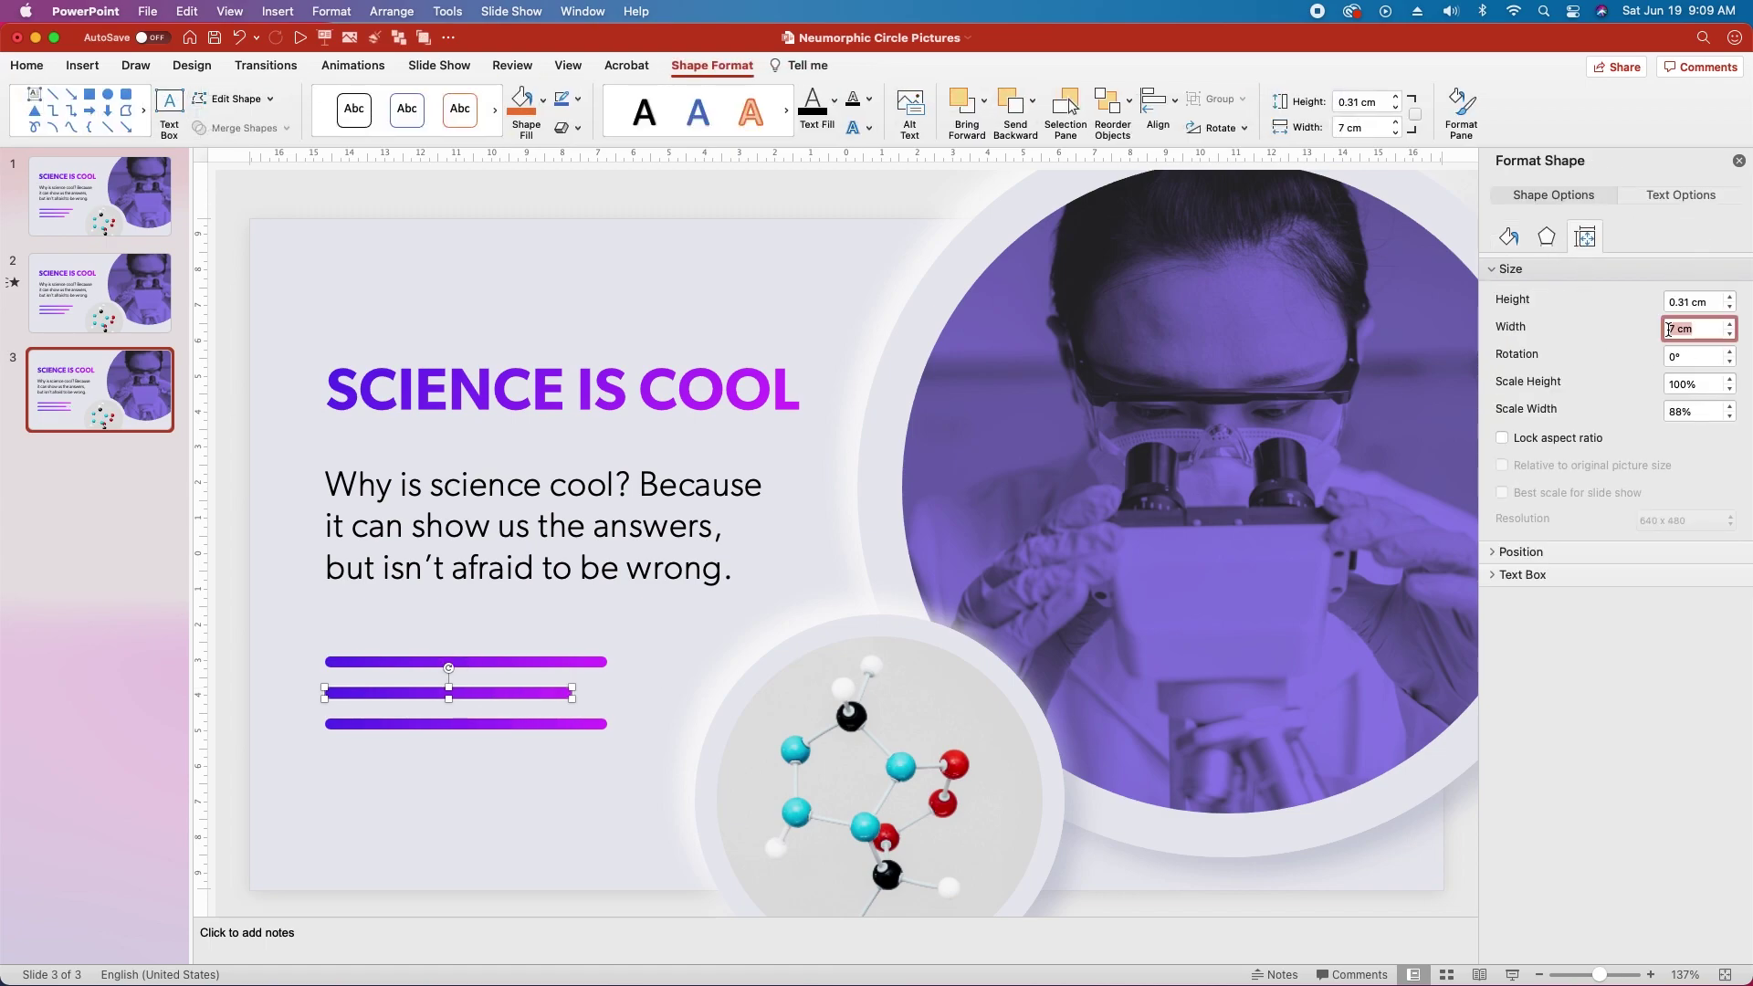
click(411, 725)
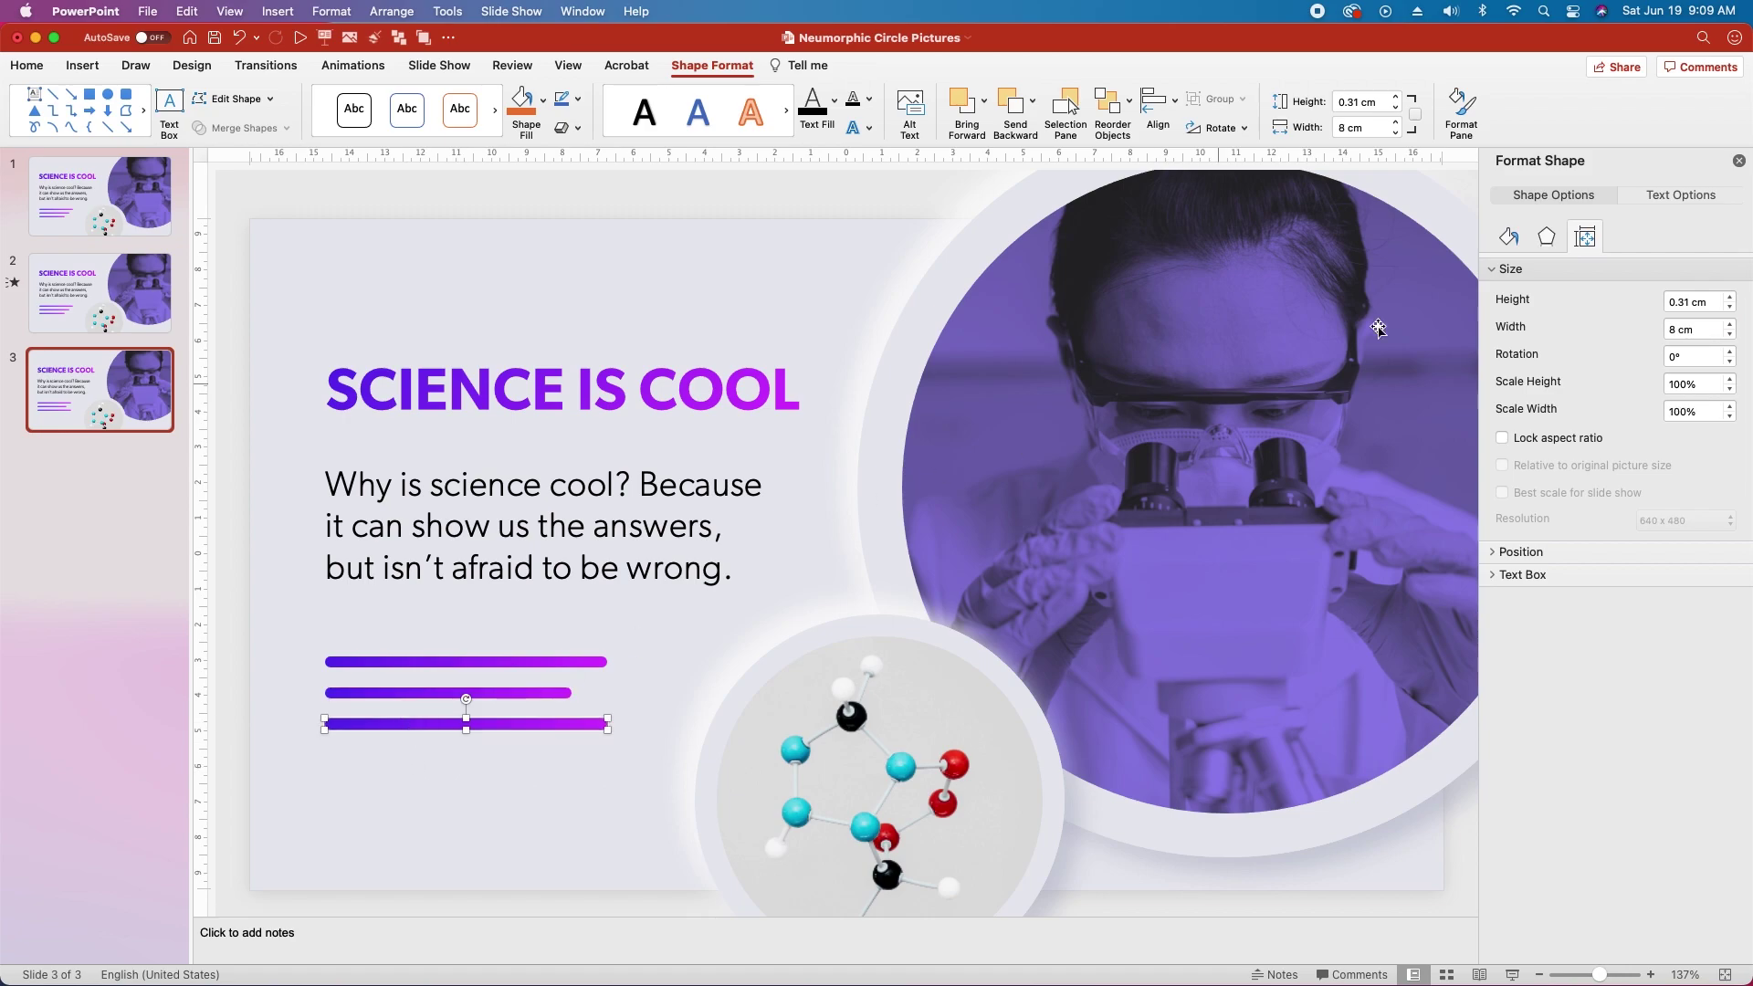
click(1670, 327)
Set the bottom bar's width to 6 cm
text(6)
key(Return)
click(846, 232)
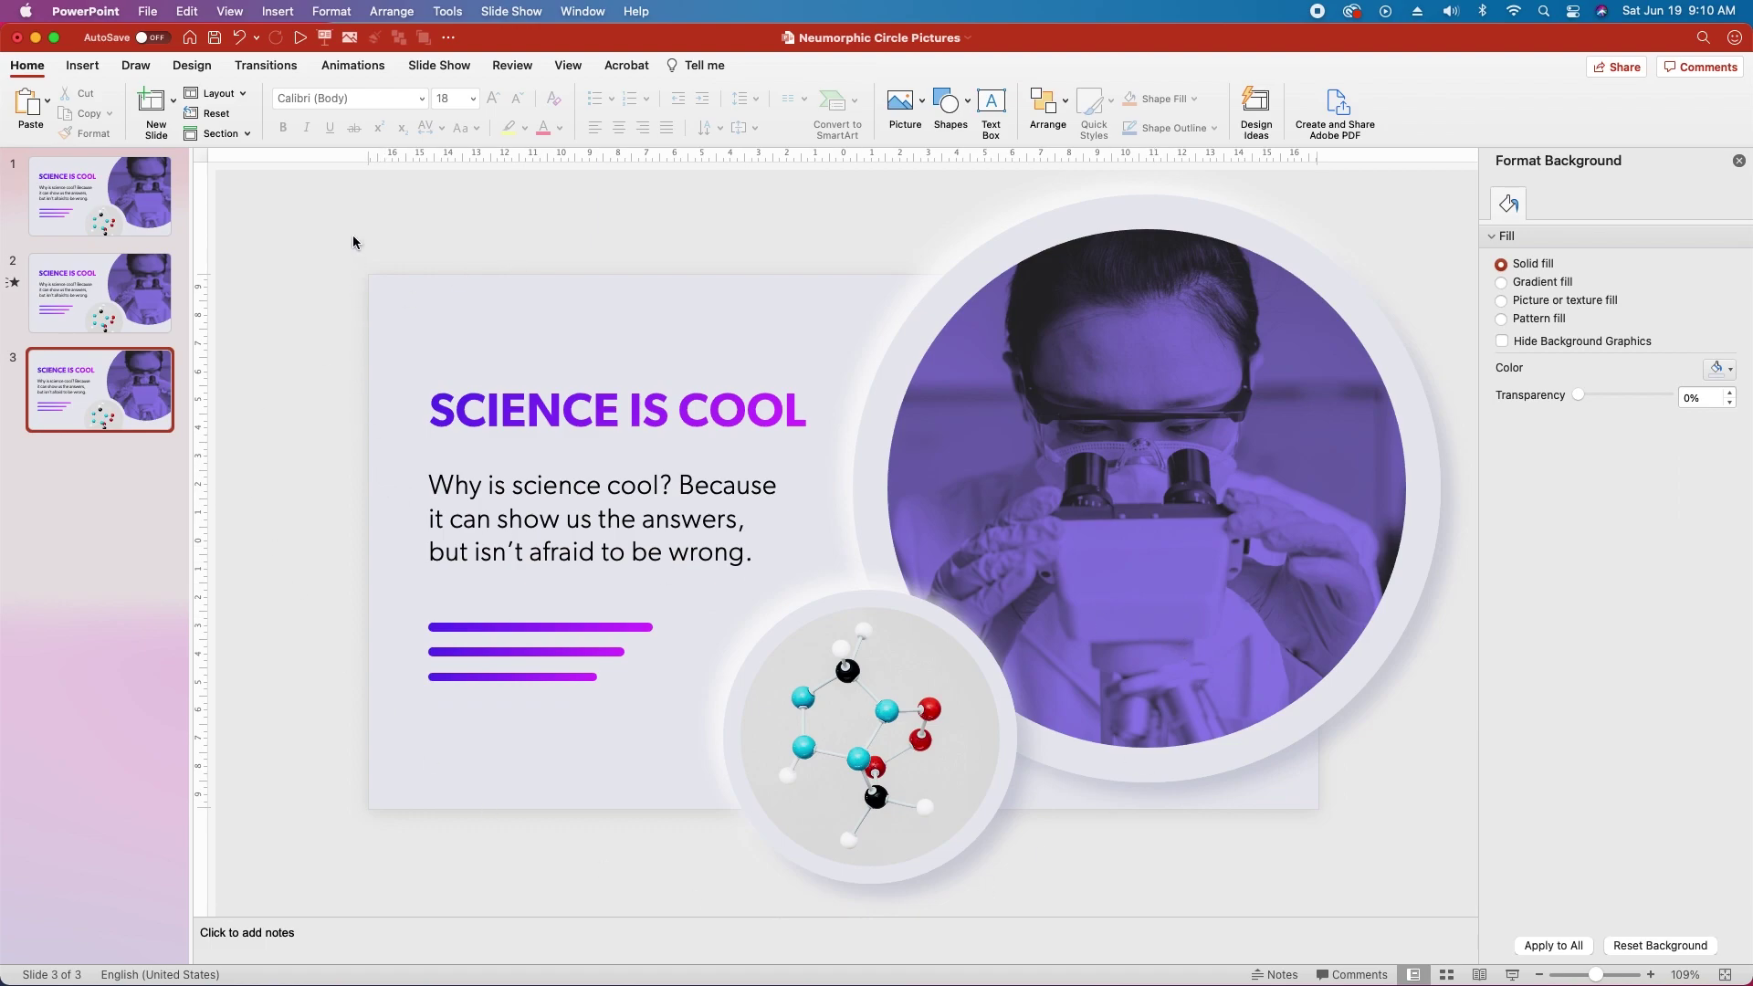
Give the SCIENCE IS COOL title a Fly In entrance from the left
click(356, 65)
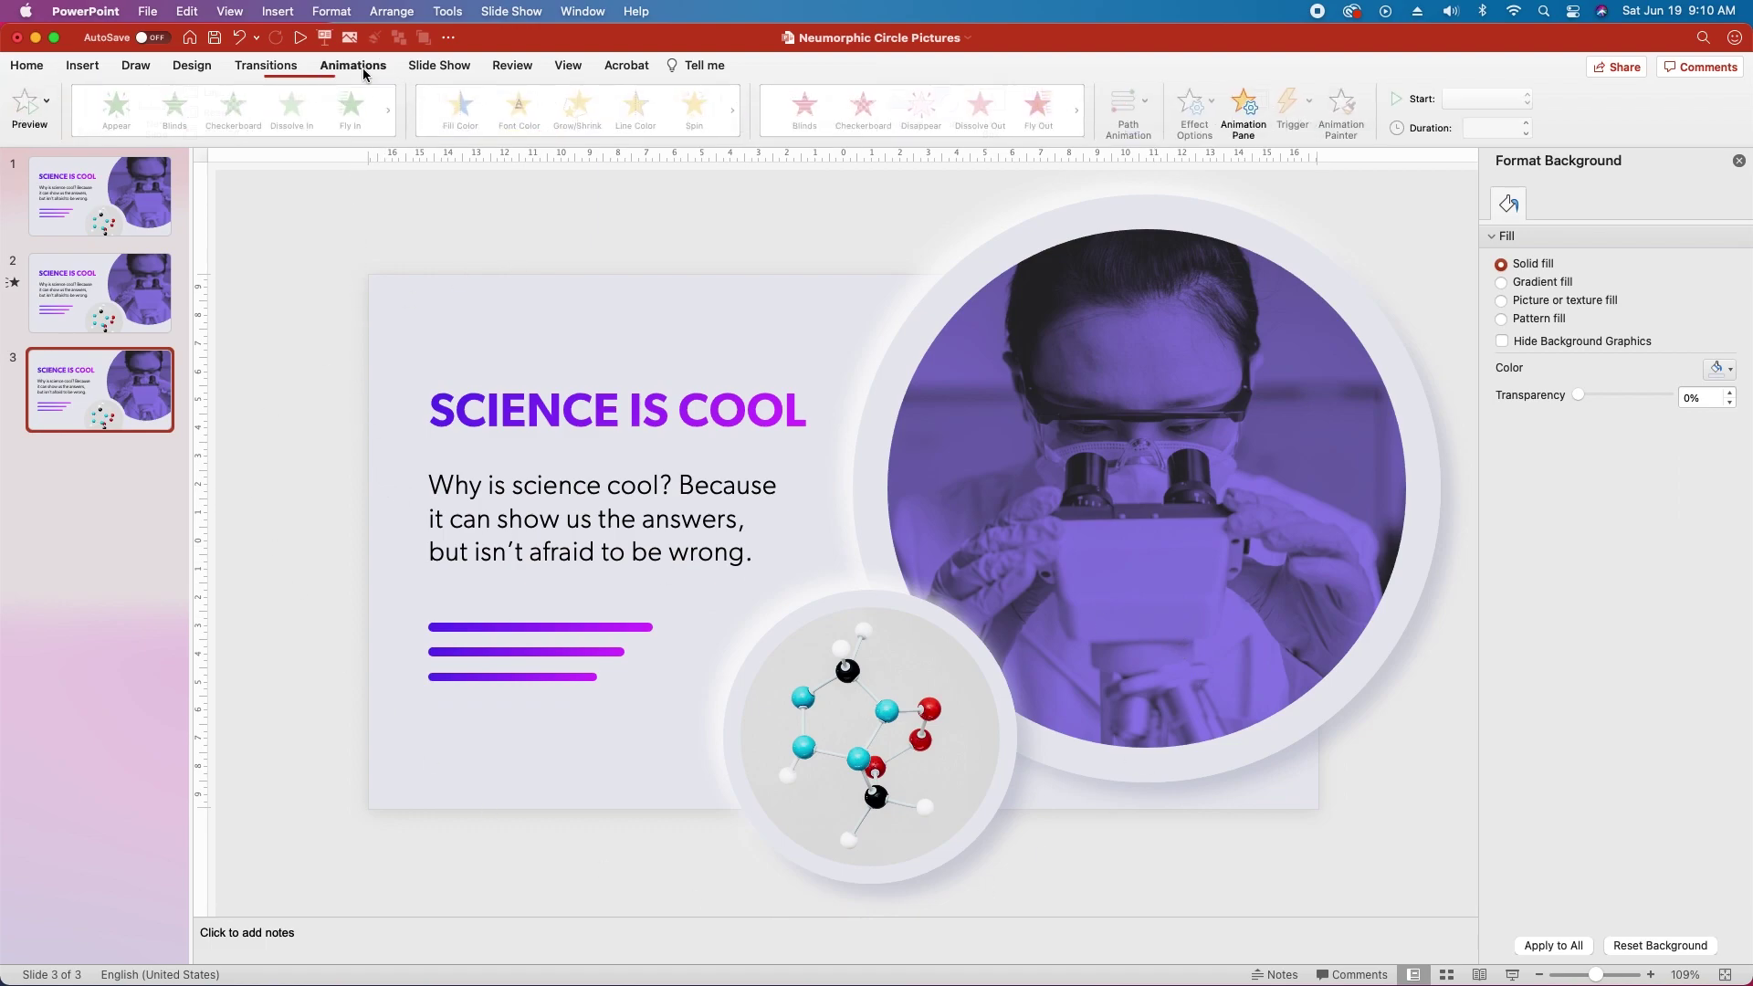
click(1224, 109)
click(603, 399)
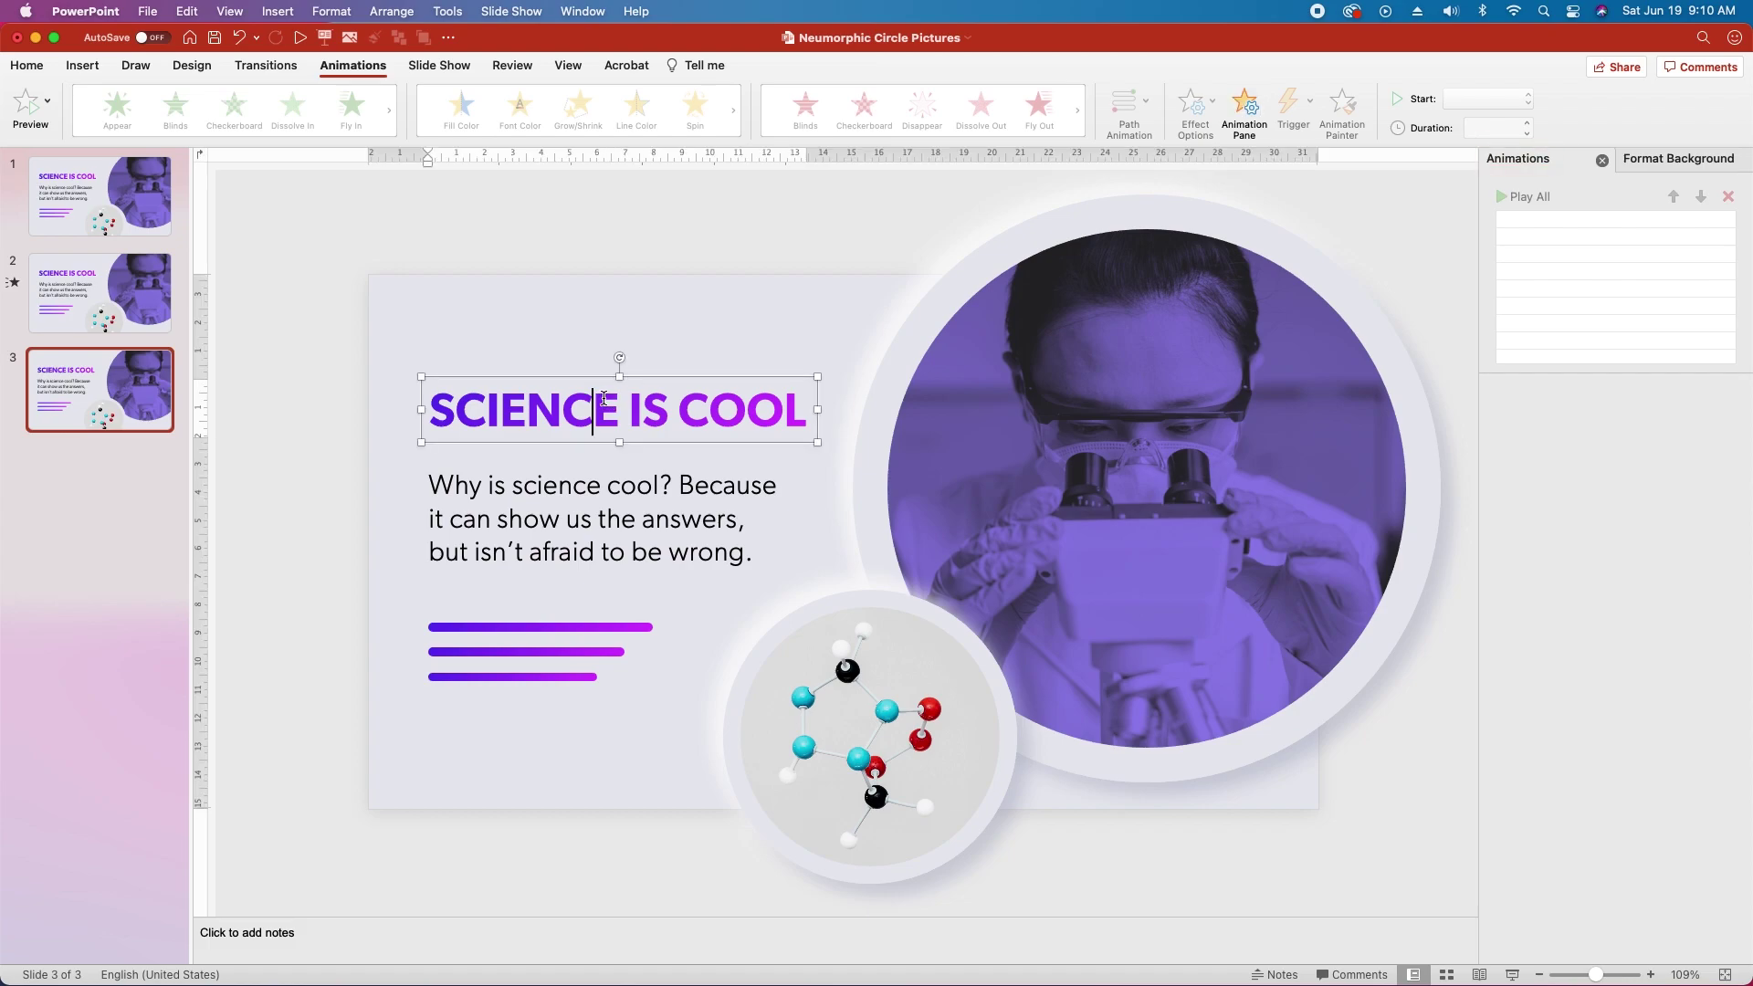
key(Escape)
click(358, 110)
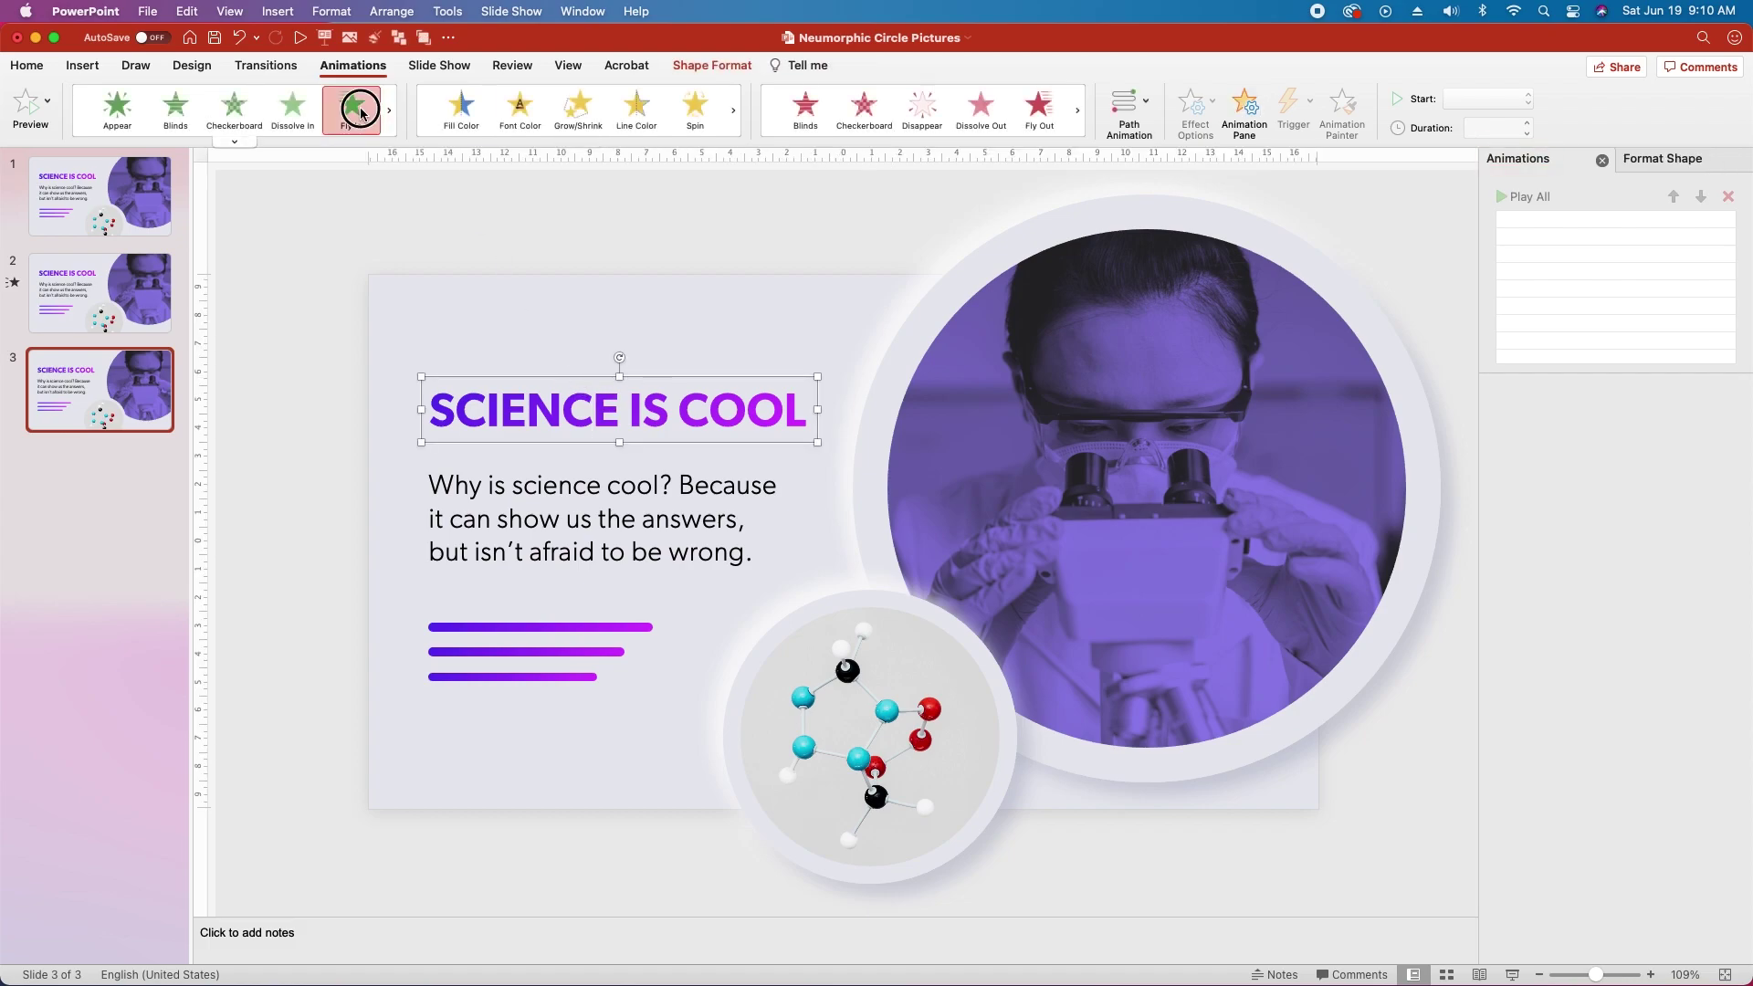
click(1674, 418)
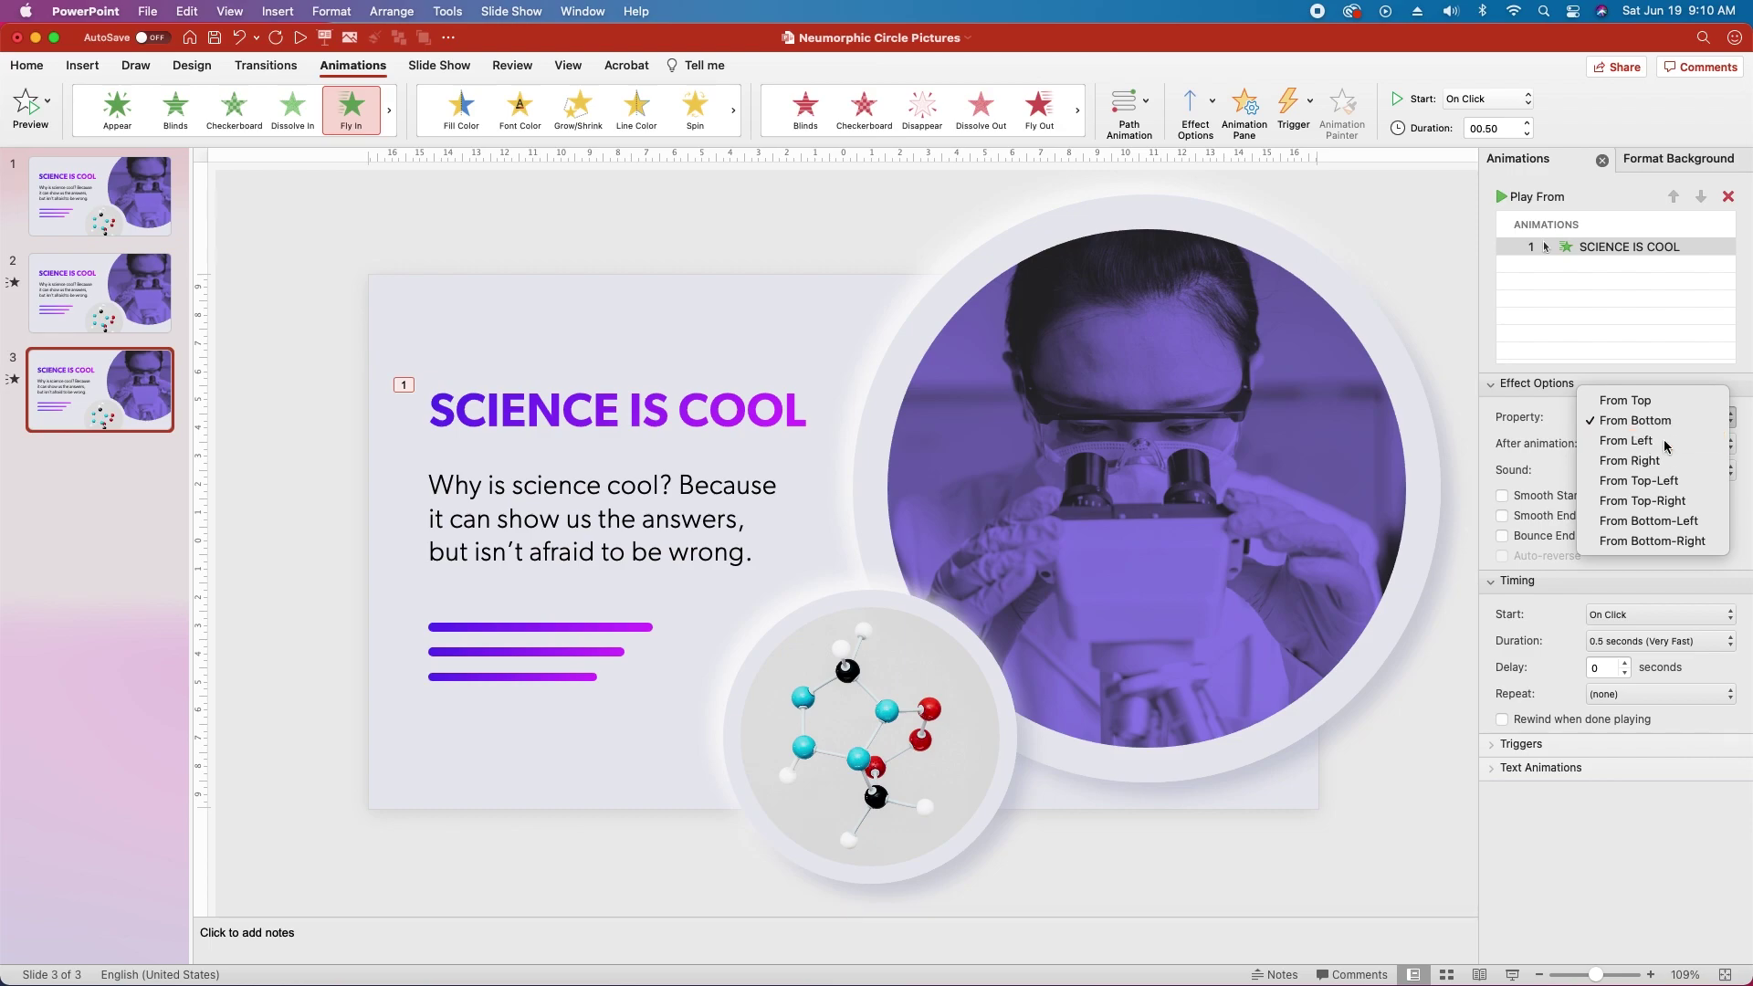
click(1665, 442)
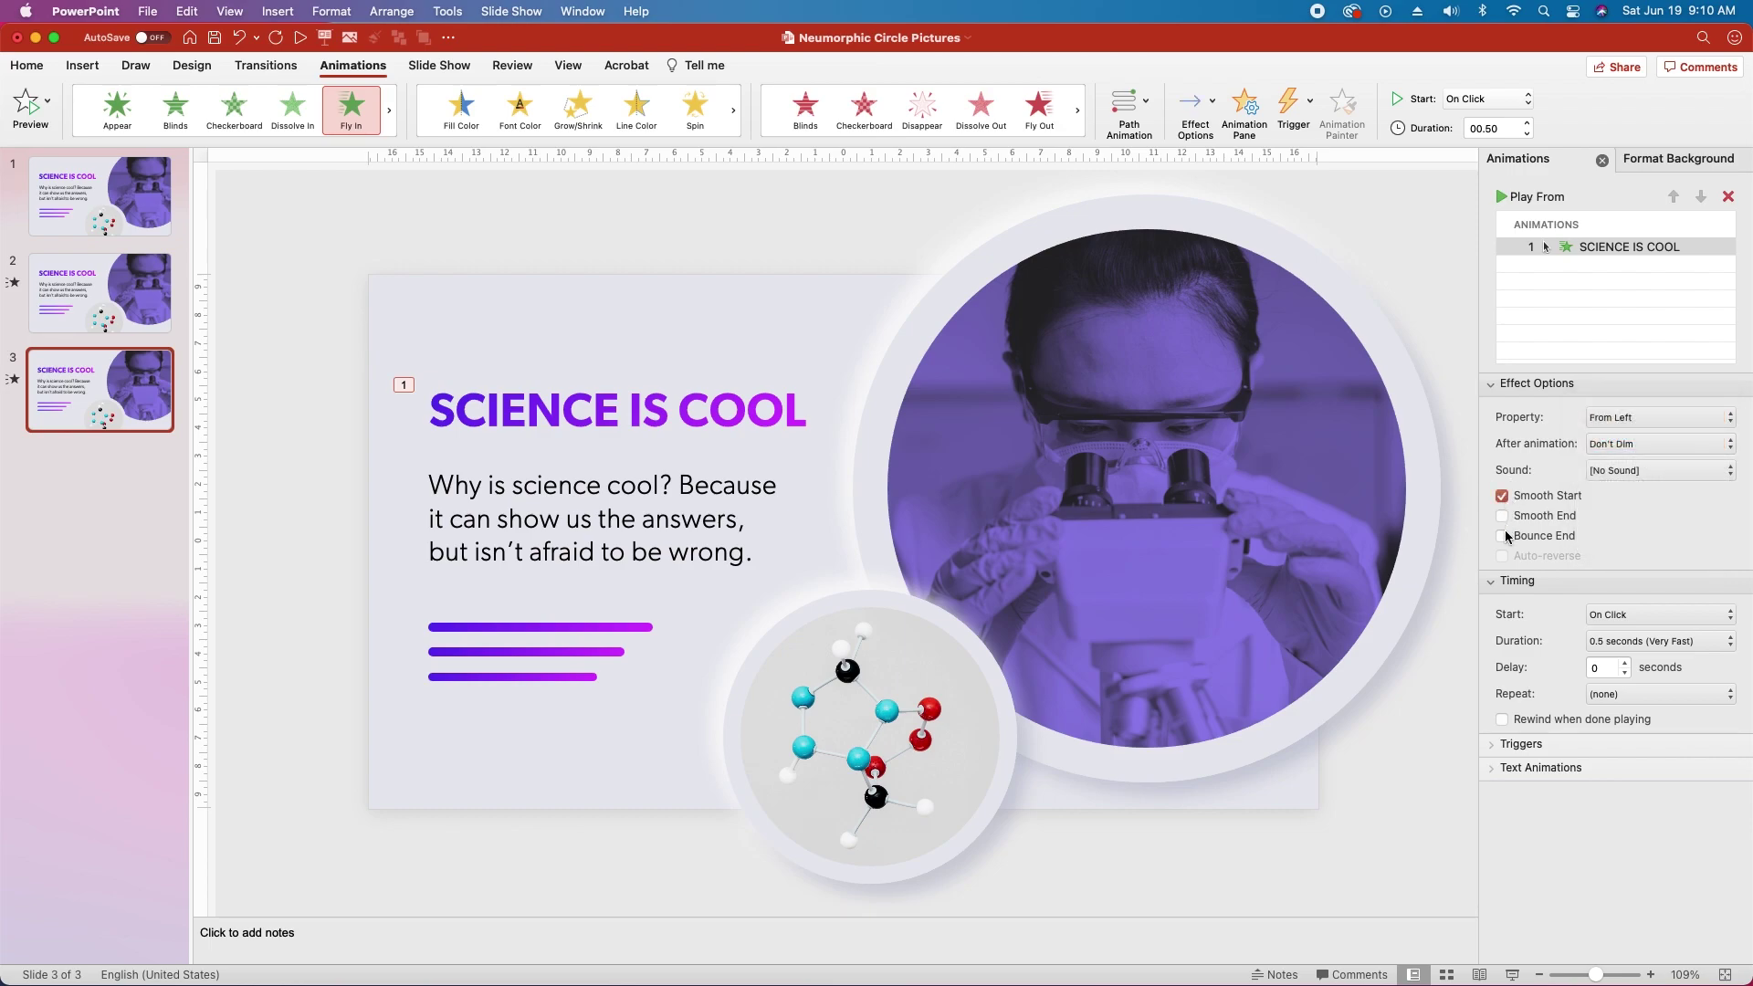
click(1609, 641)
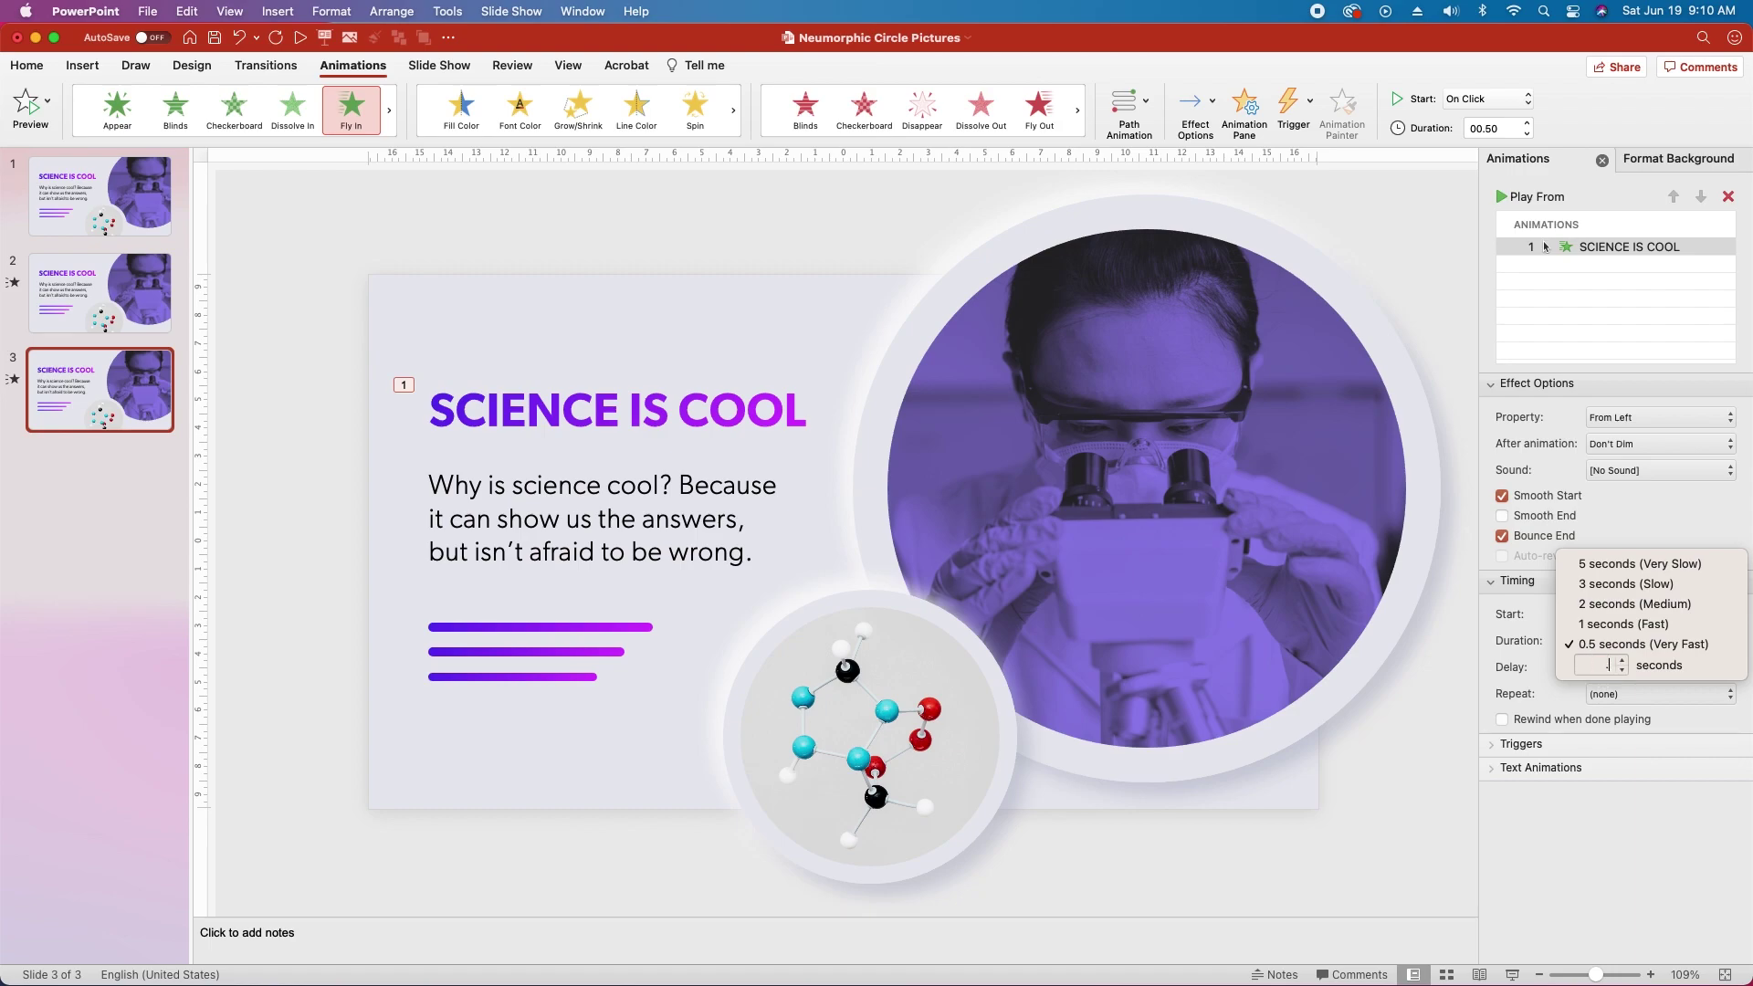
Make the body text fade in With Previous and select its delay value for 0.2 s
click(528, 467)
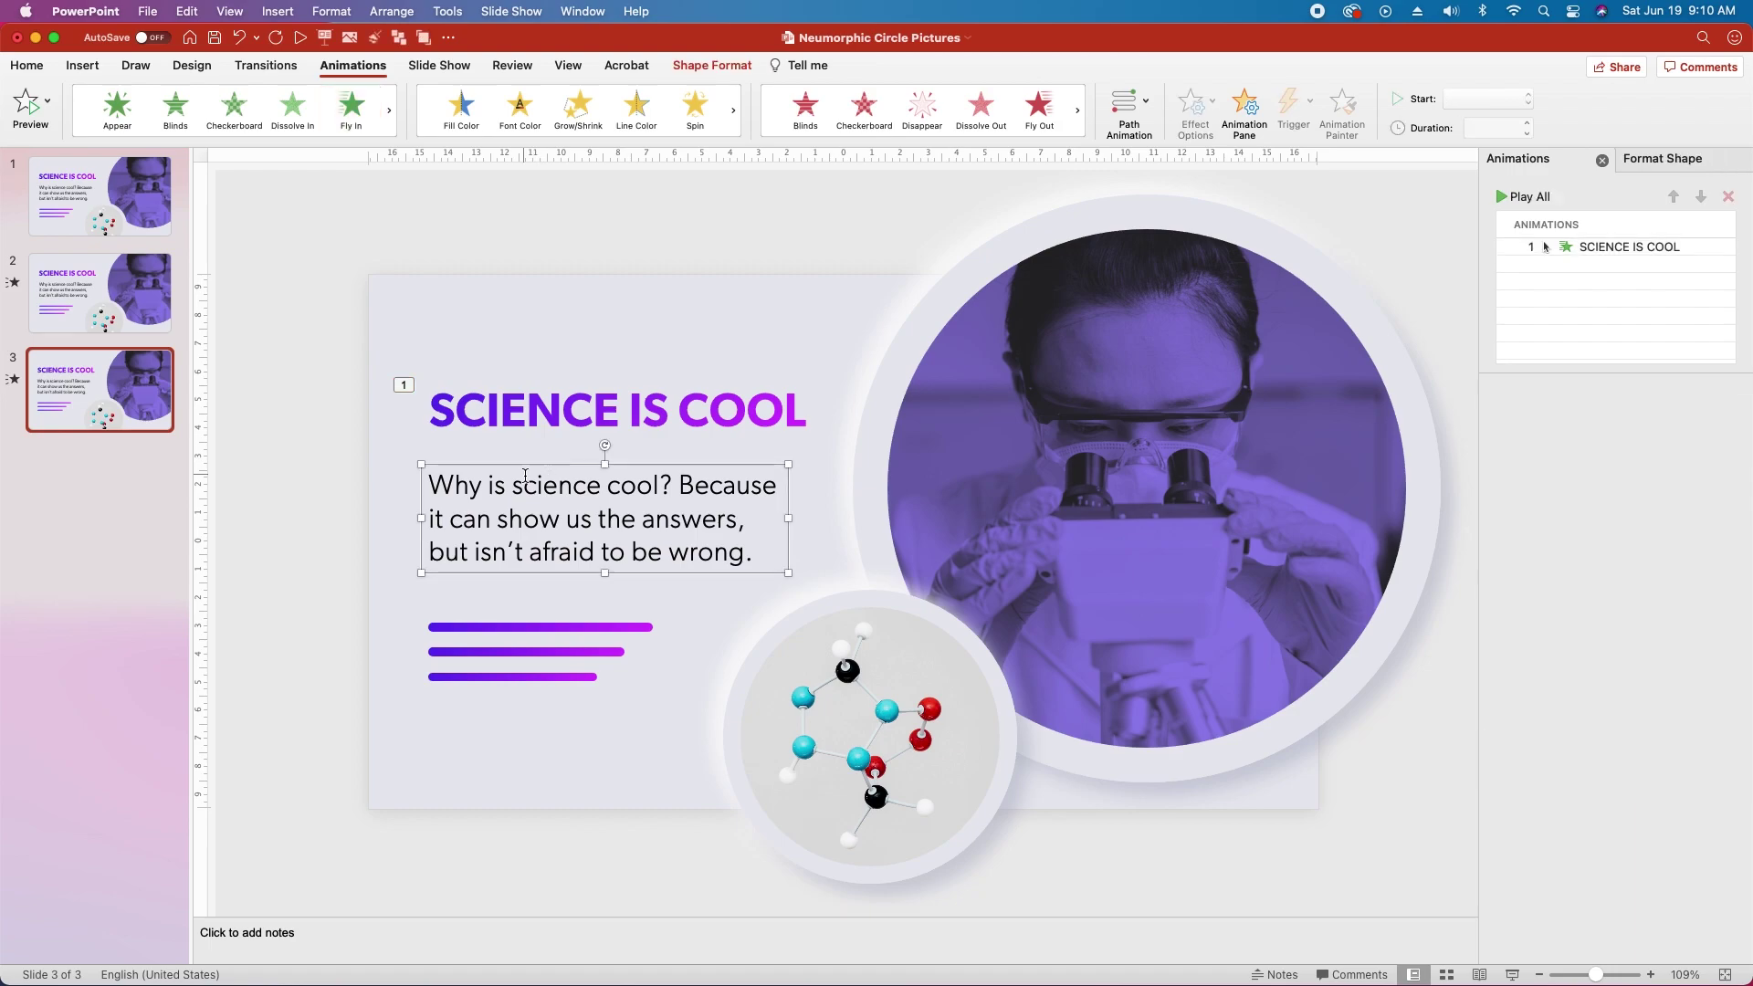
click(389, 110)
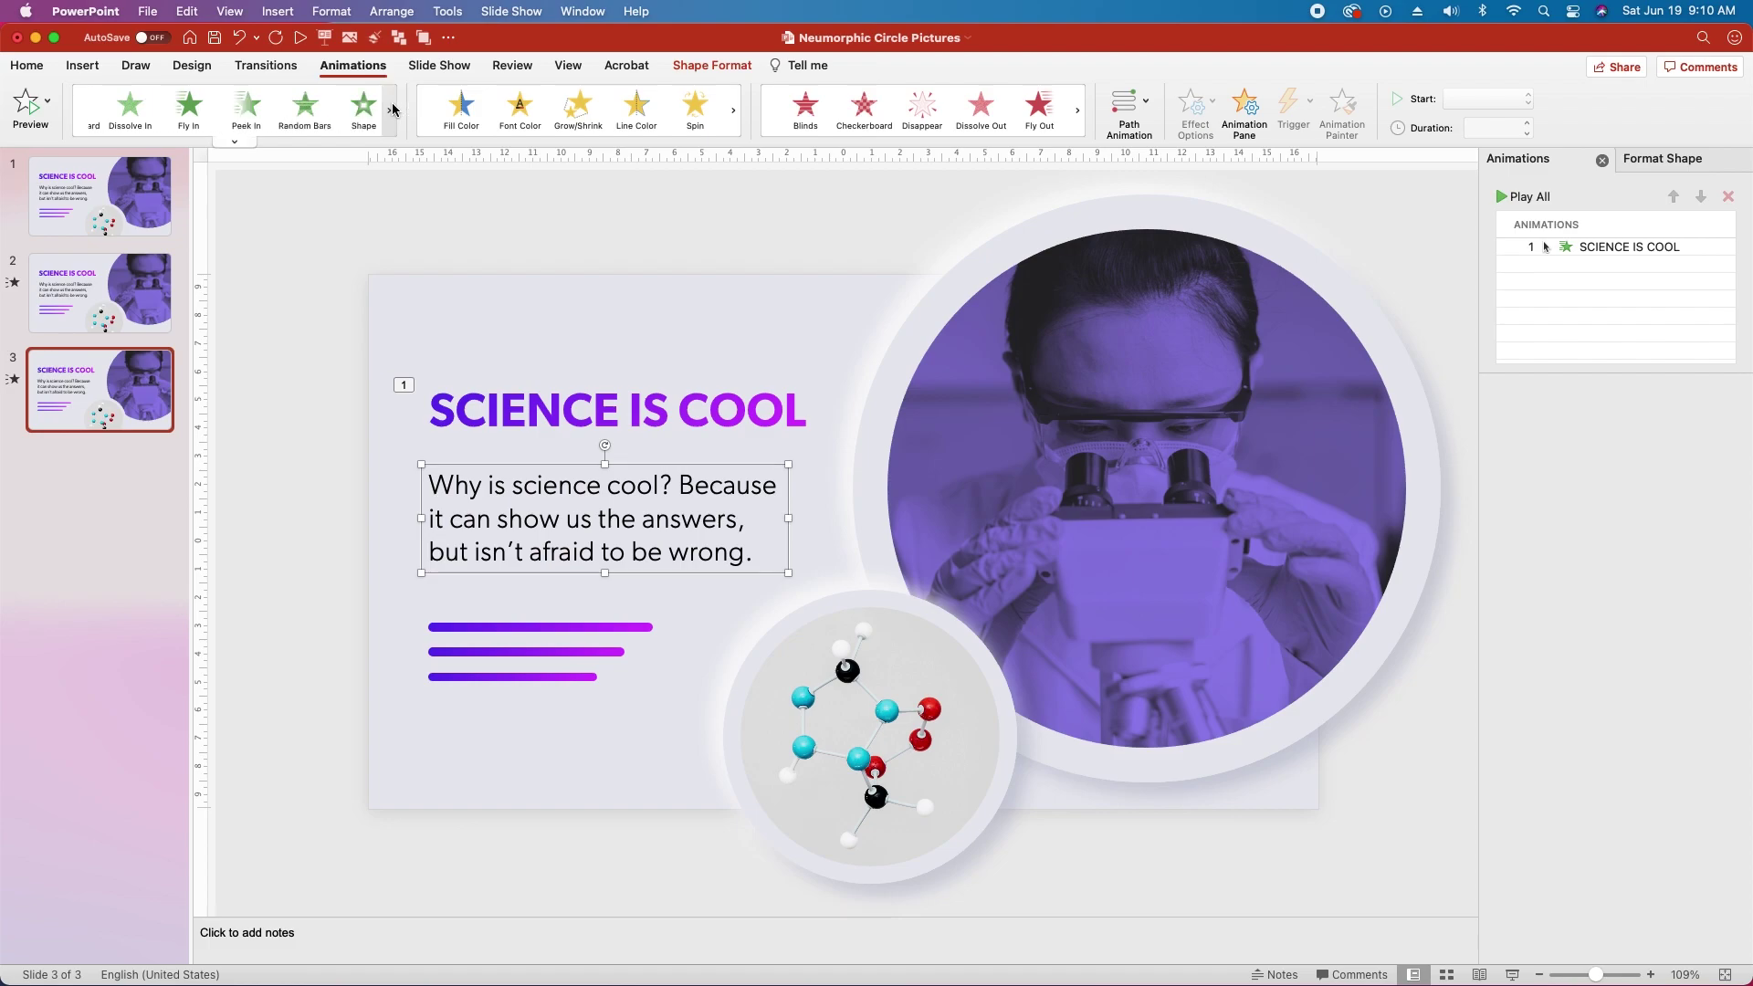
click(351, 110)
click(1721, 615)
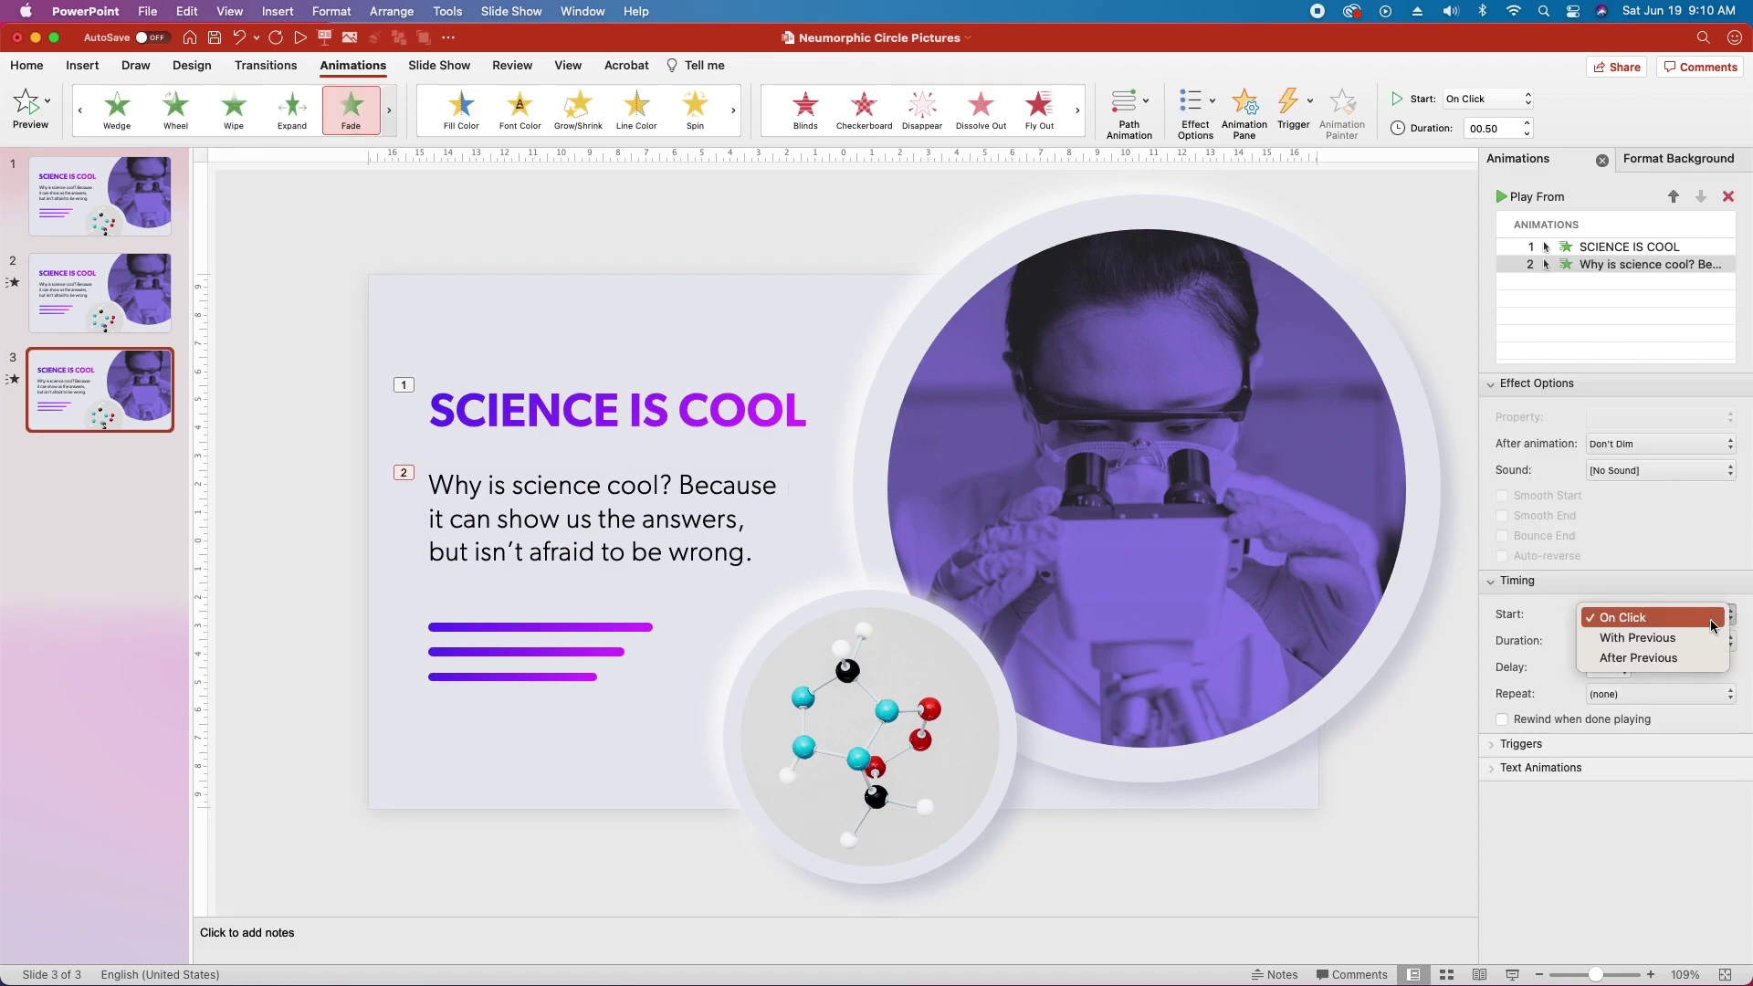
click(1703, 642)
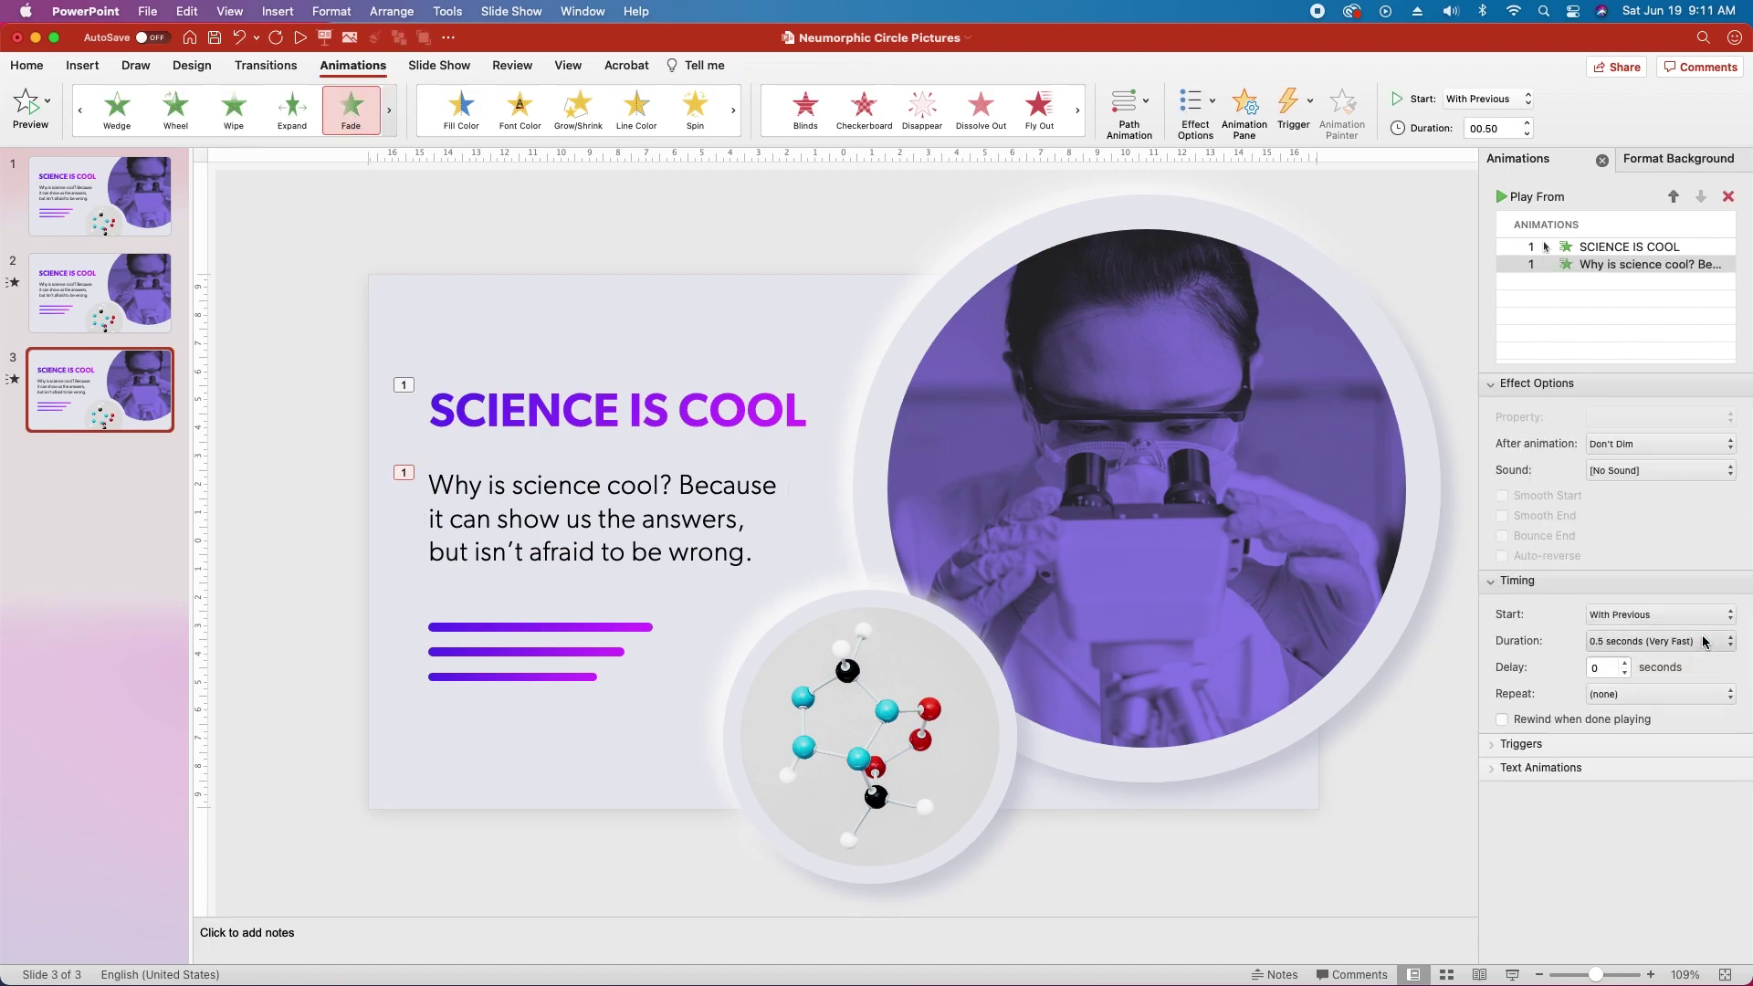
click(1611, 671)
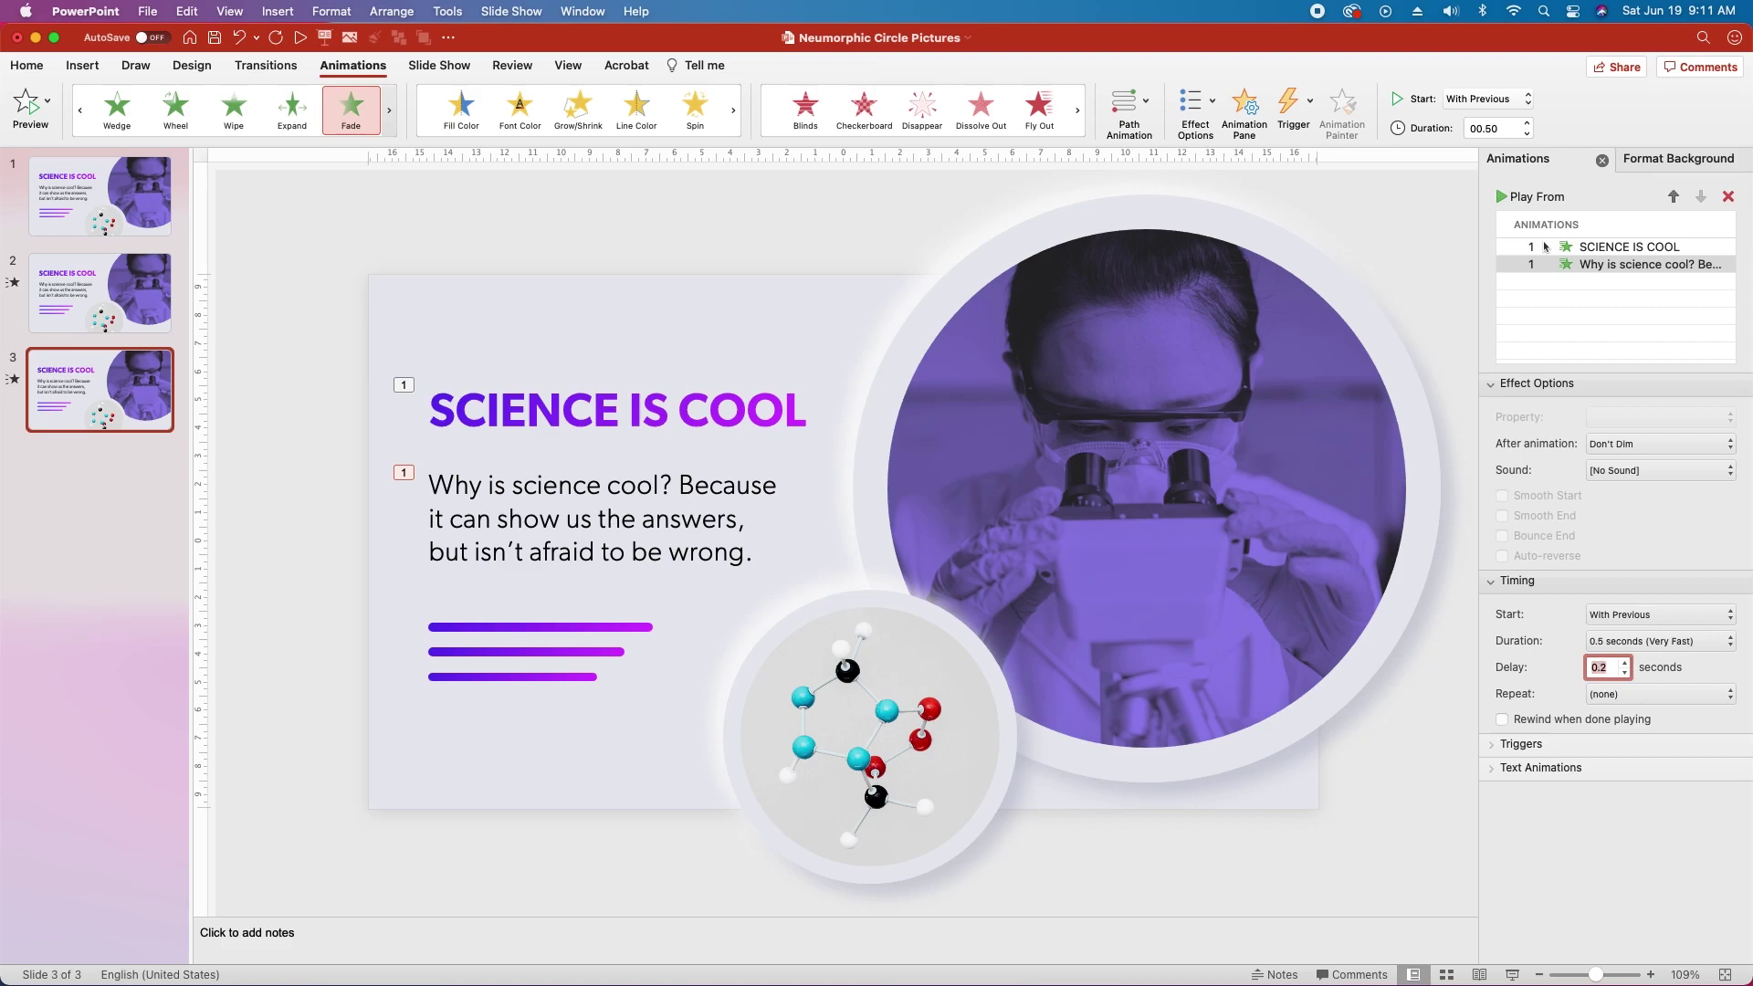
Make the scientist picture group fly in from top-right, With Previous, over 1 second
click(1094, 428)
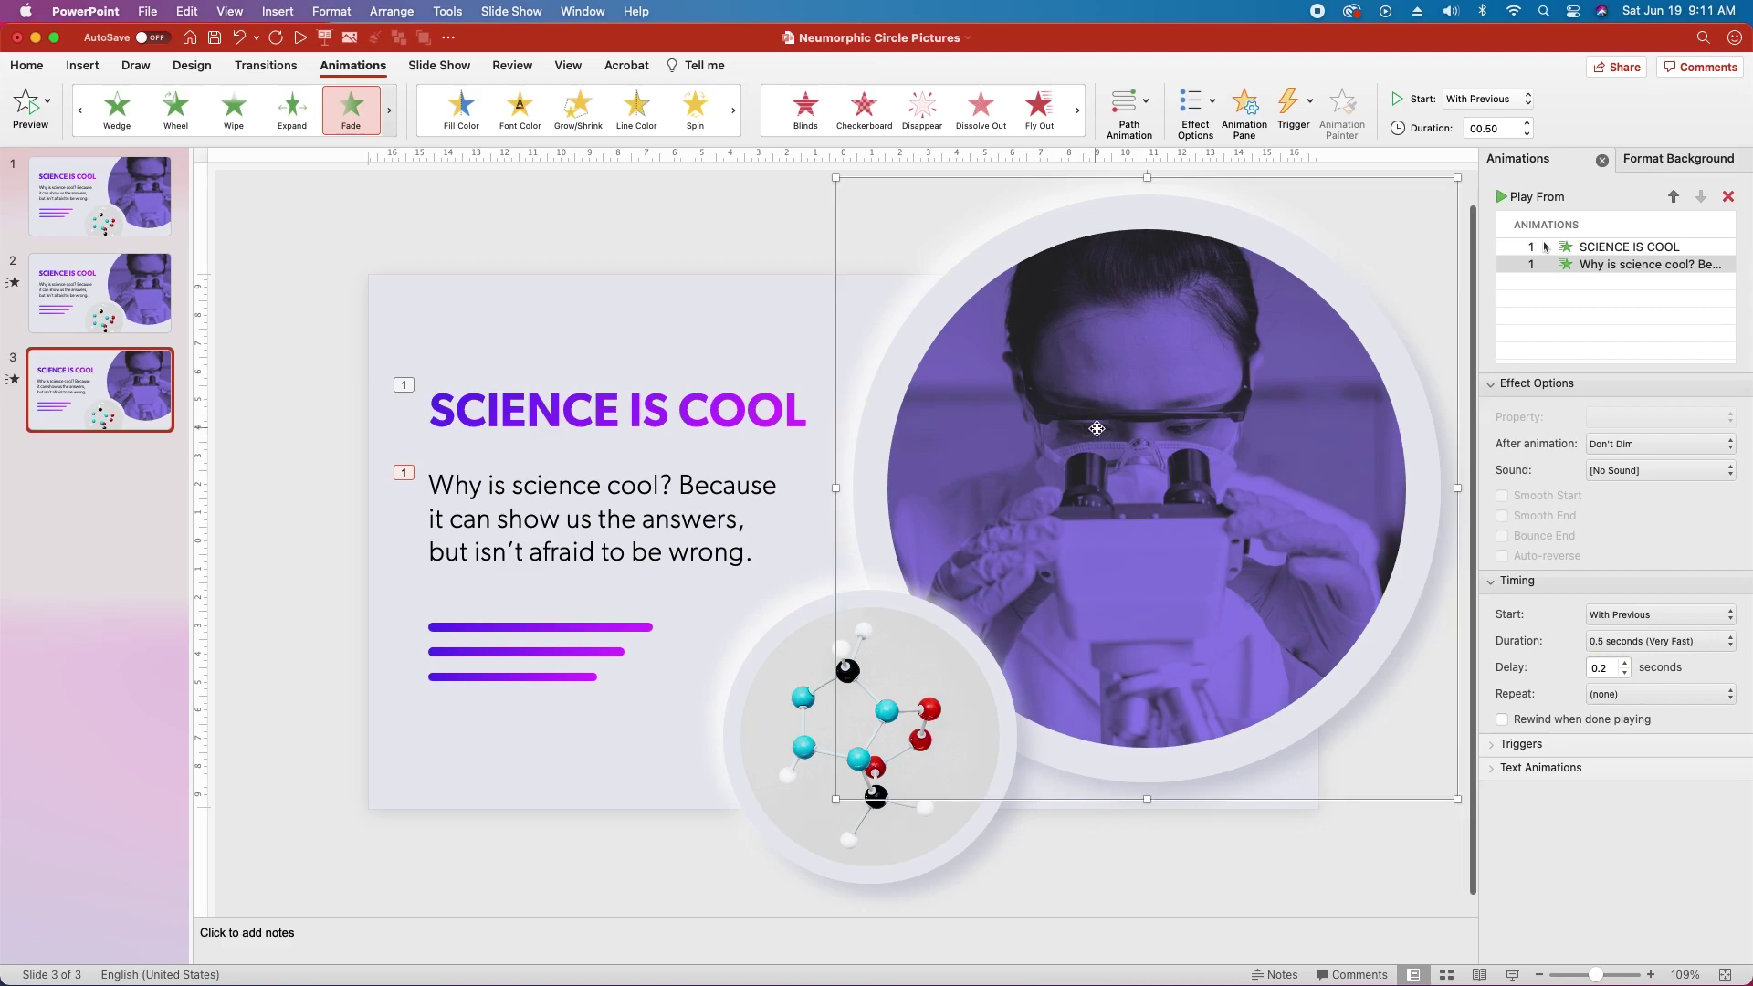
click(351, 107)
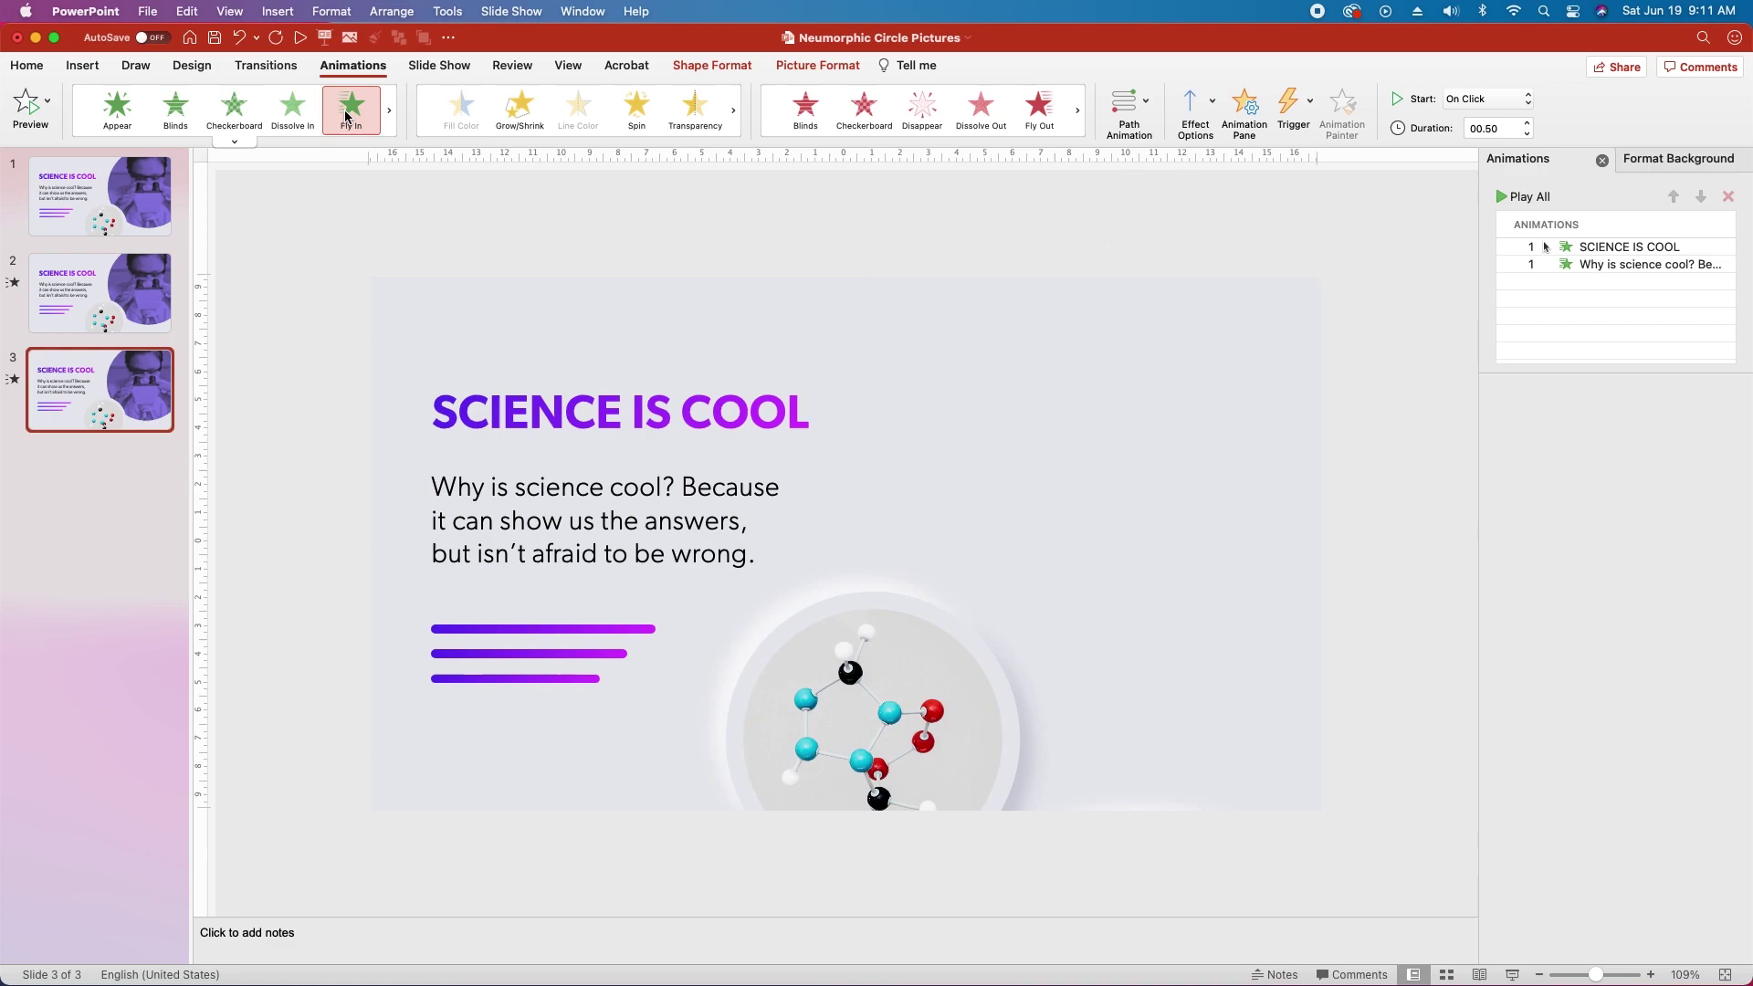
click(1673, 419)
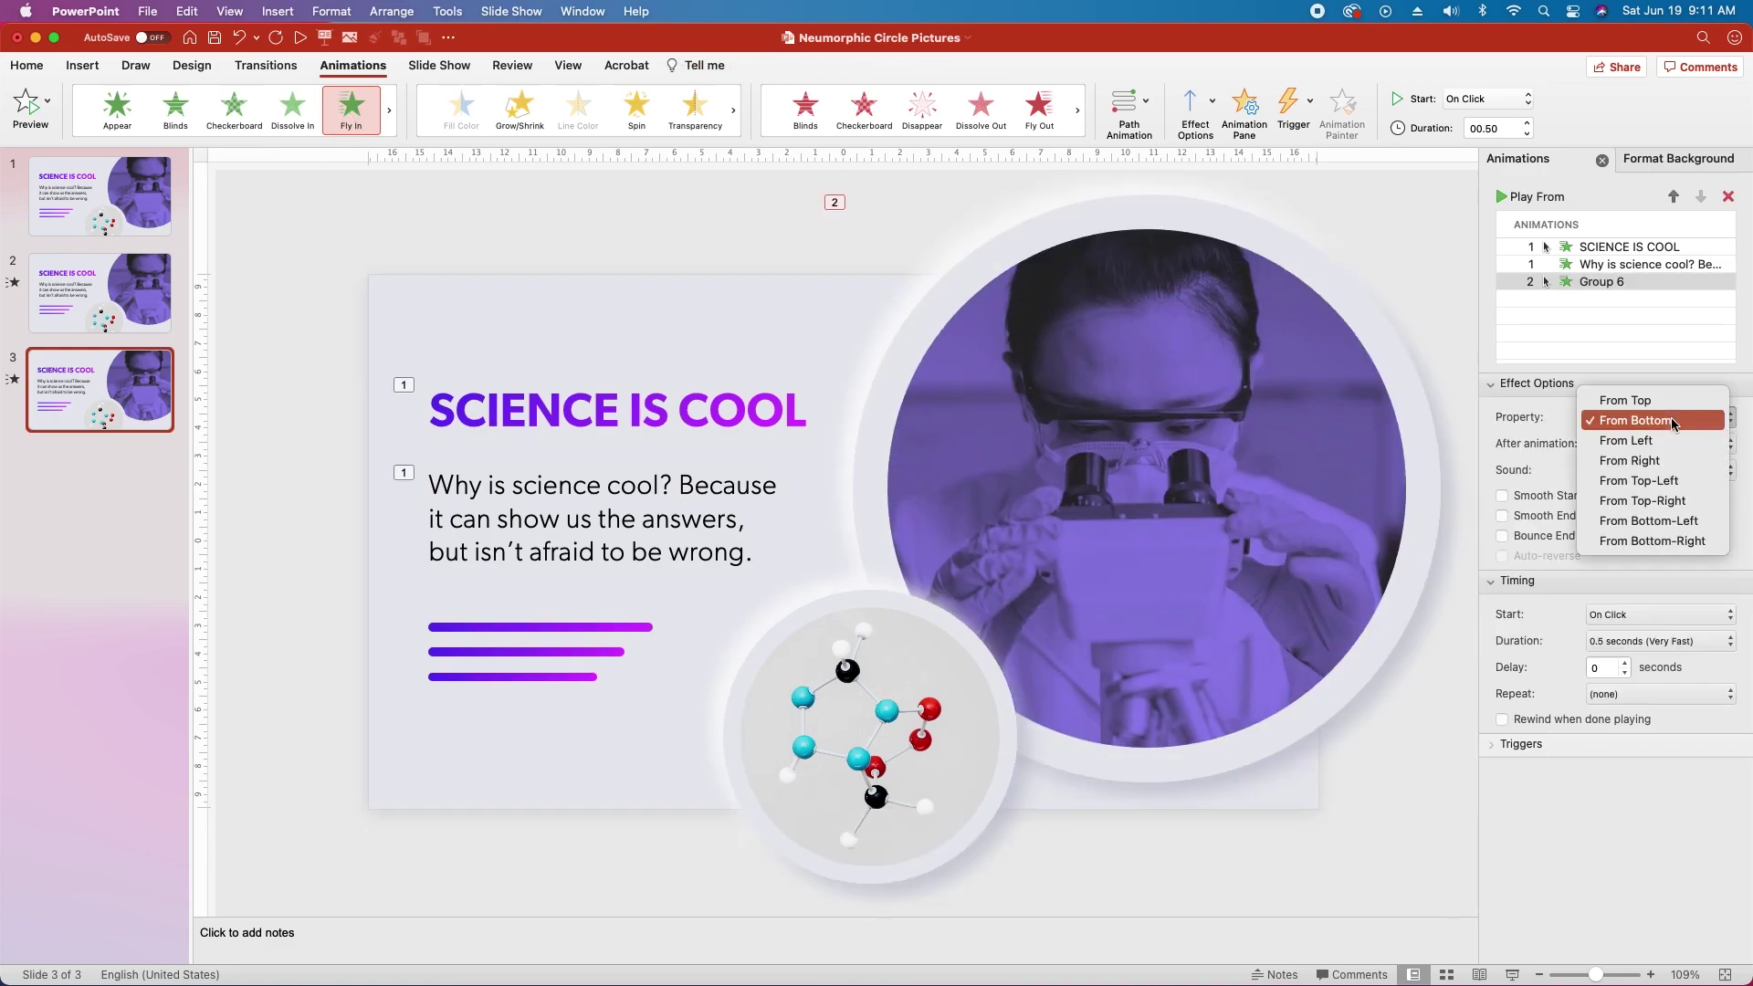
click(1682, 501)
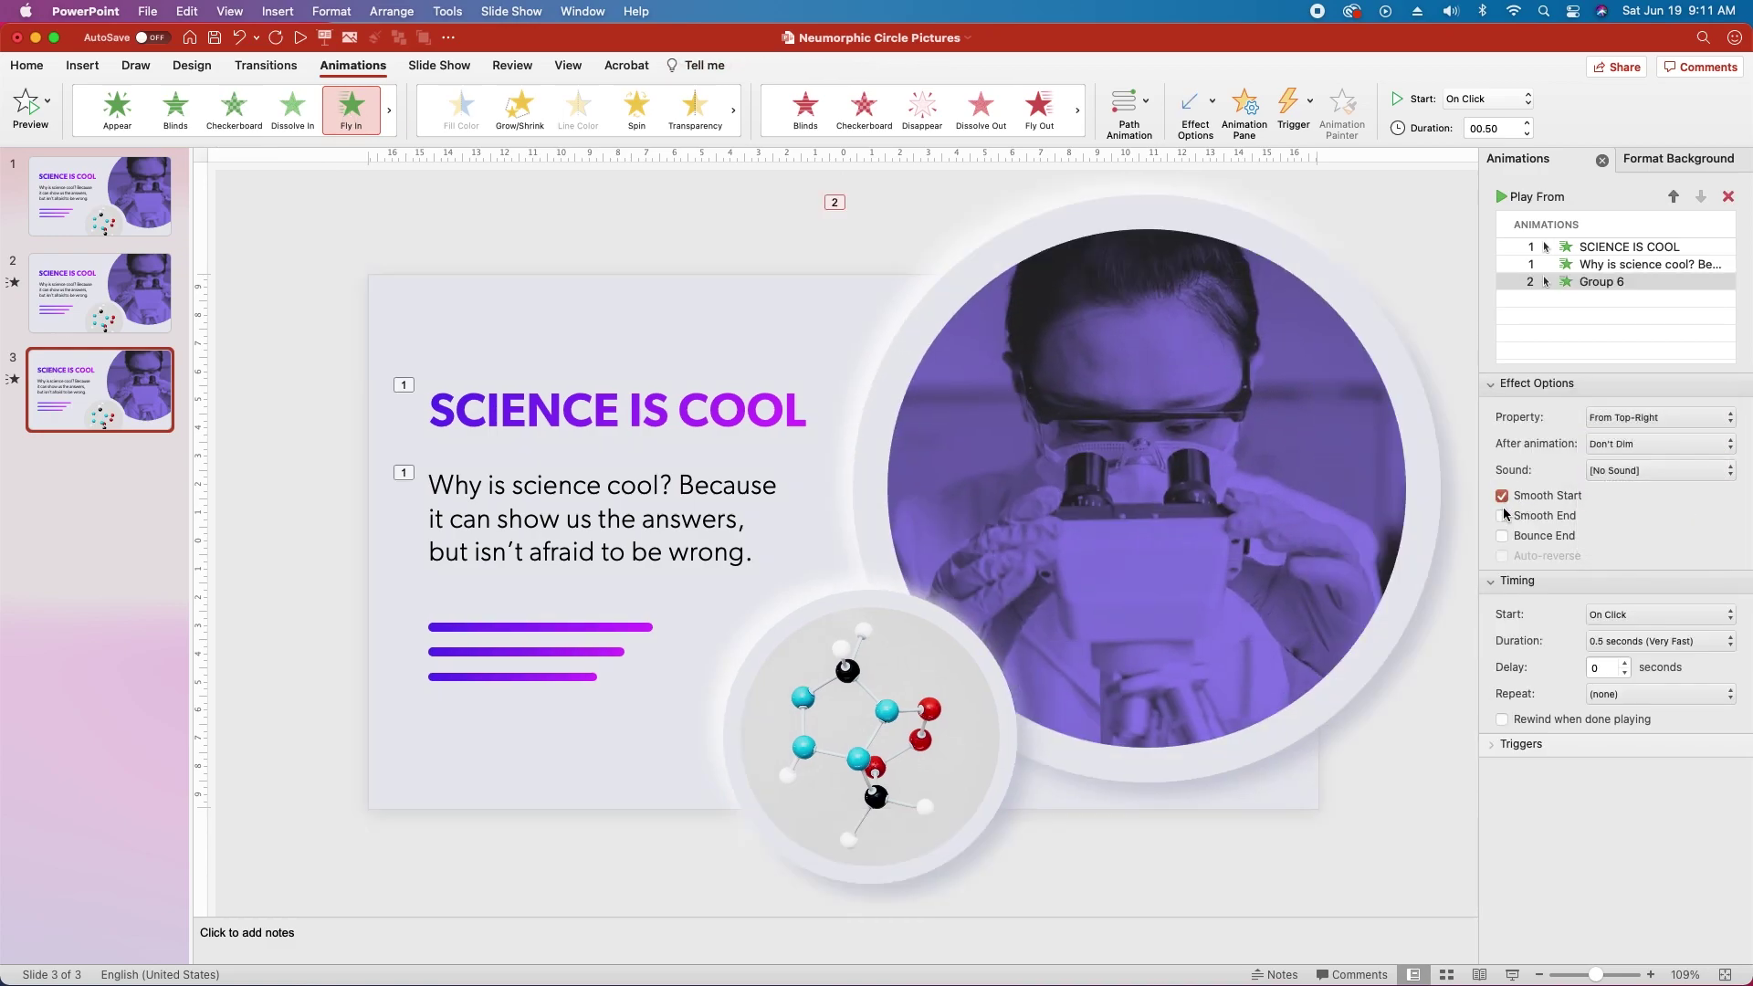
click(1657, 615)
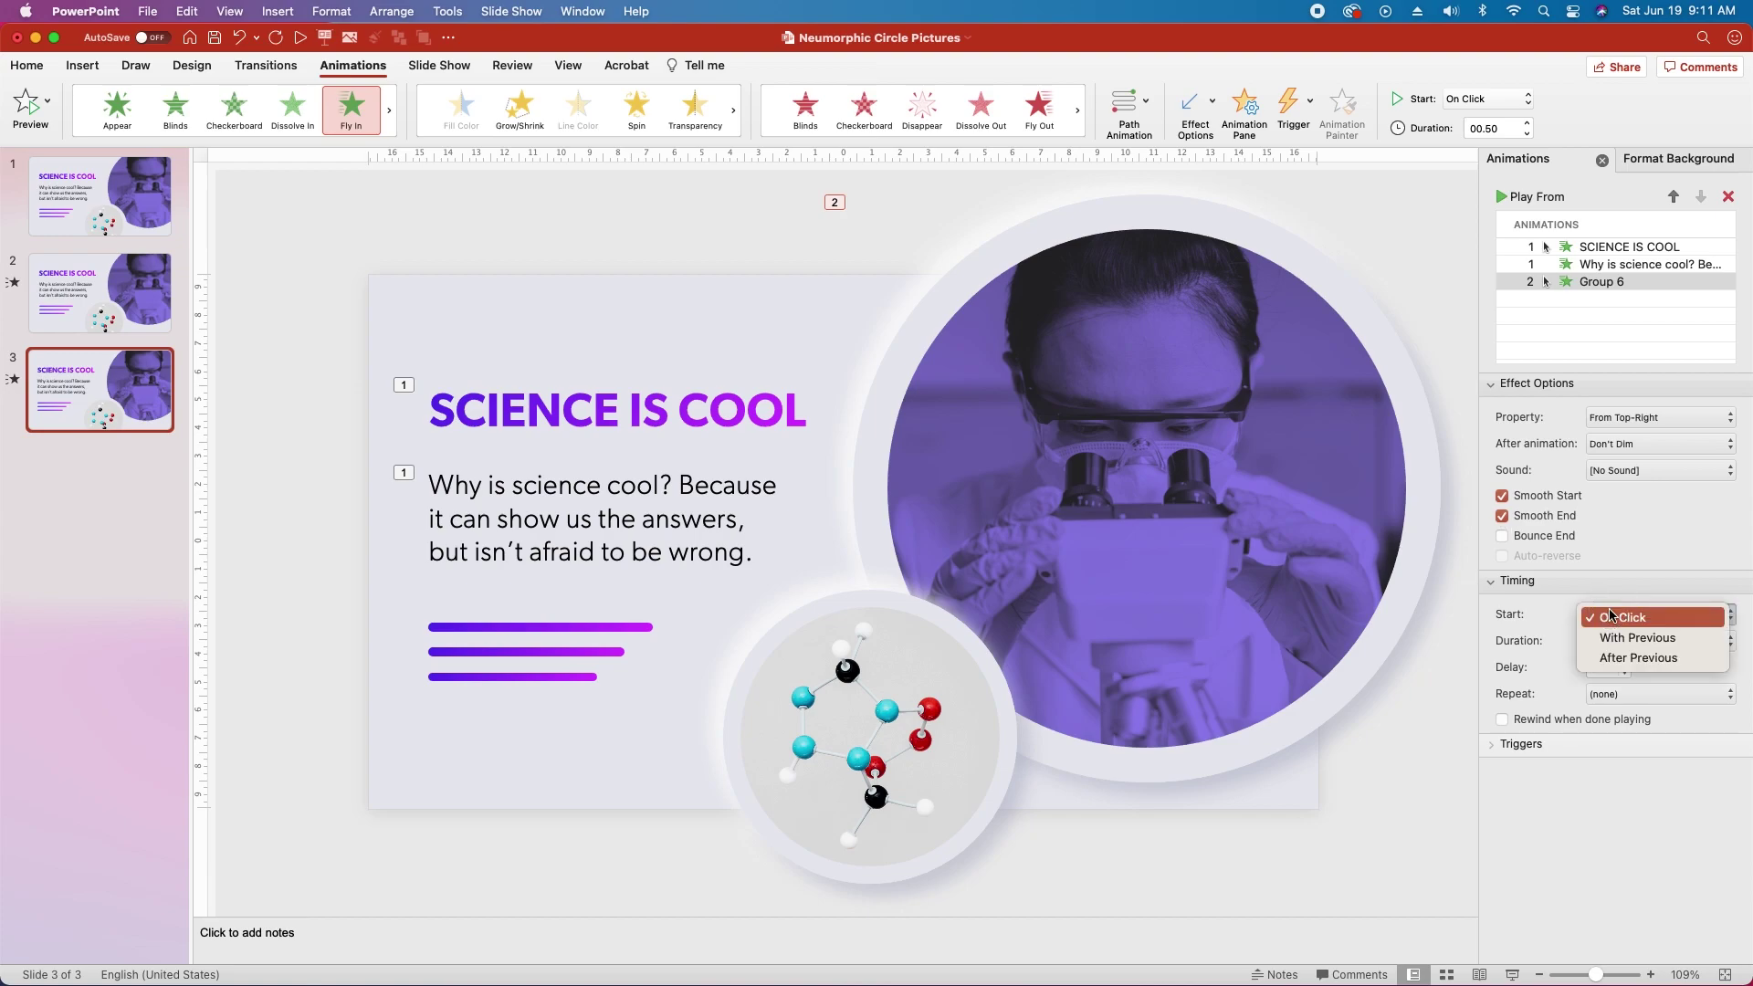
click(1617, 639)
click(1617, 641)
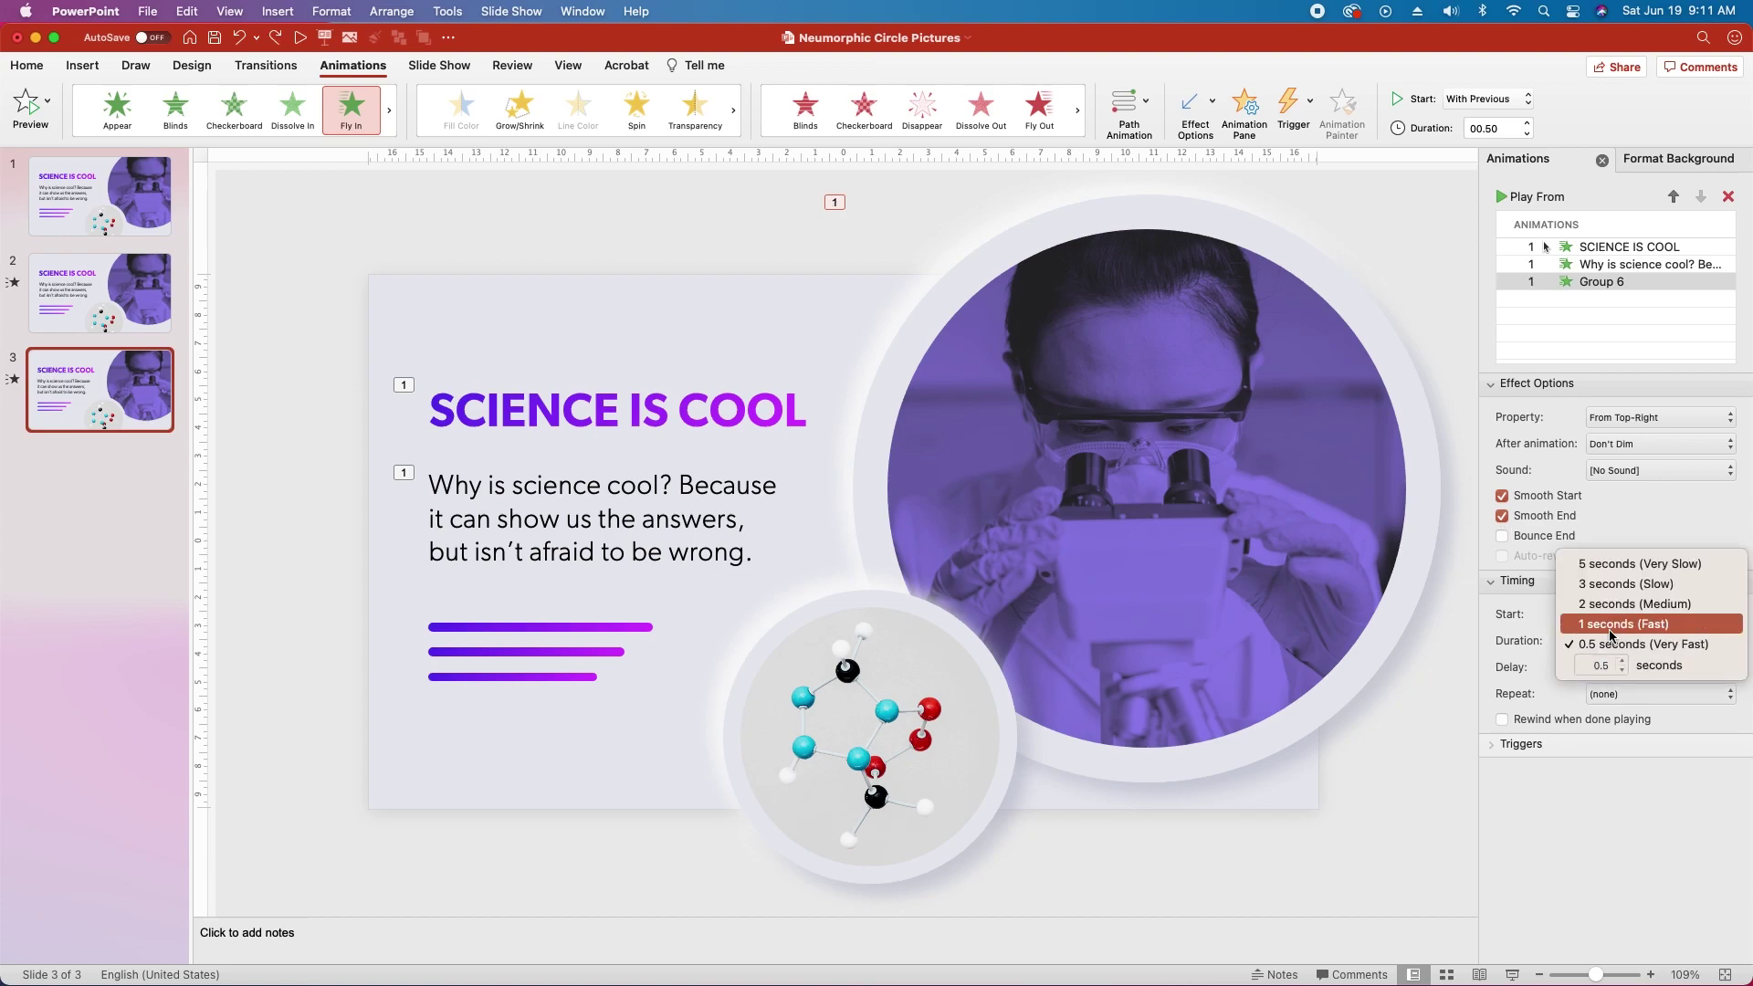
click(1609, 624)
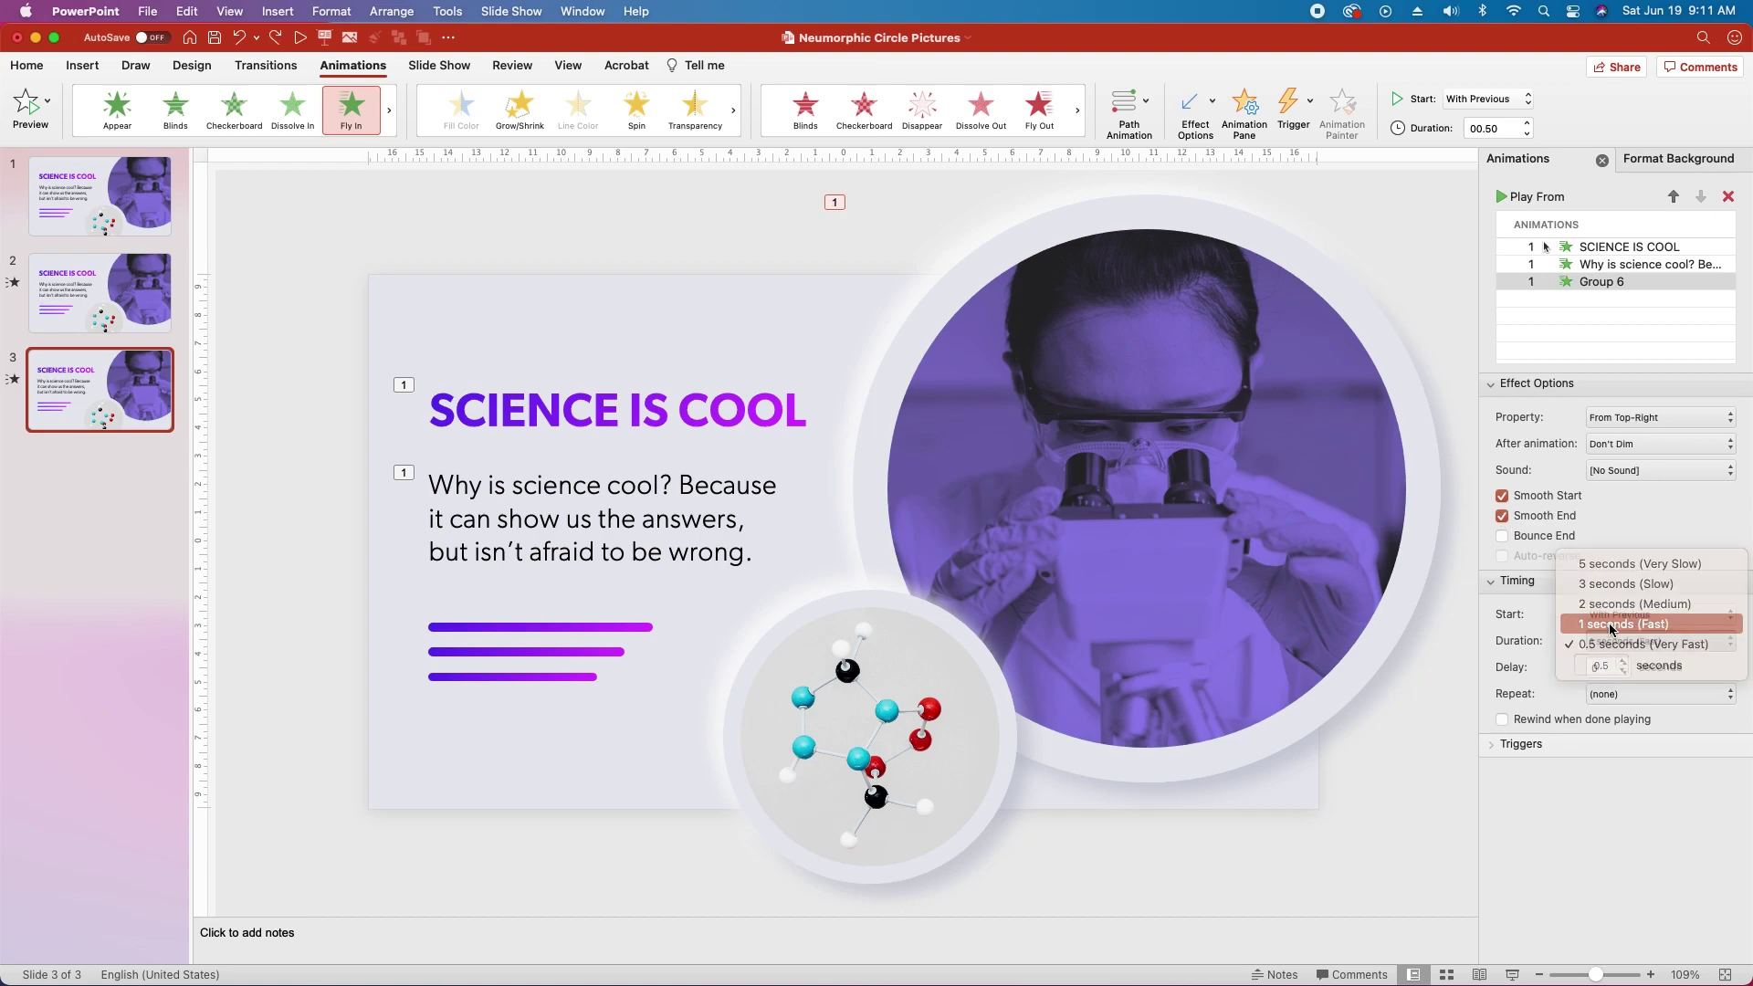
Make the molecule group fly in from bottom-left with smooth end, With Previous, over 1 second
click(900, 678)
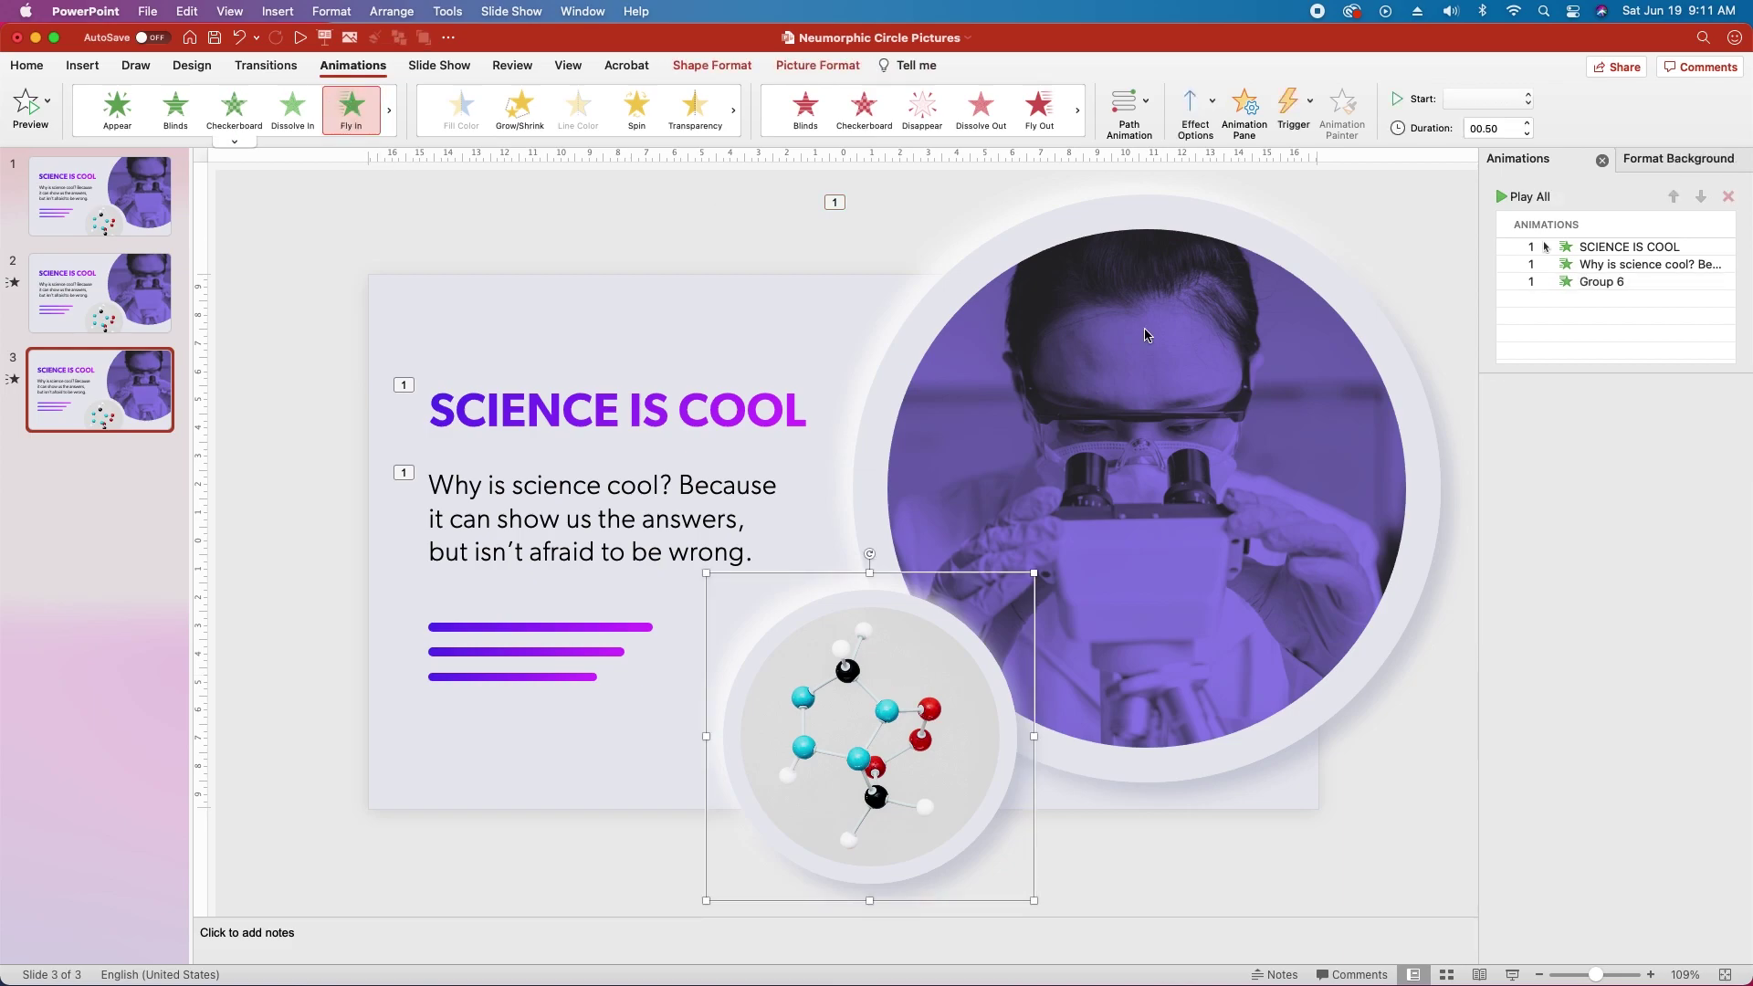
click(1656, 416)
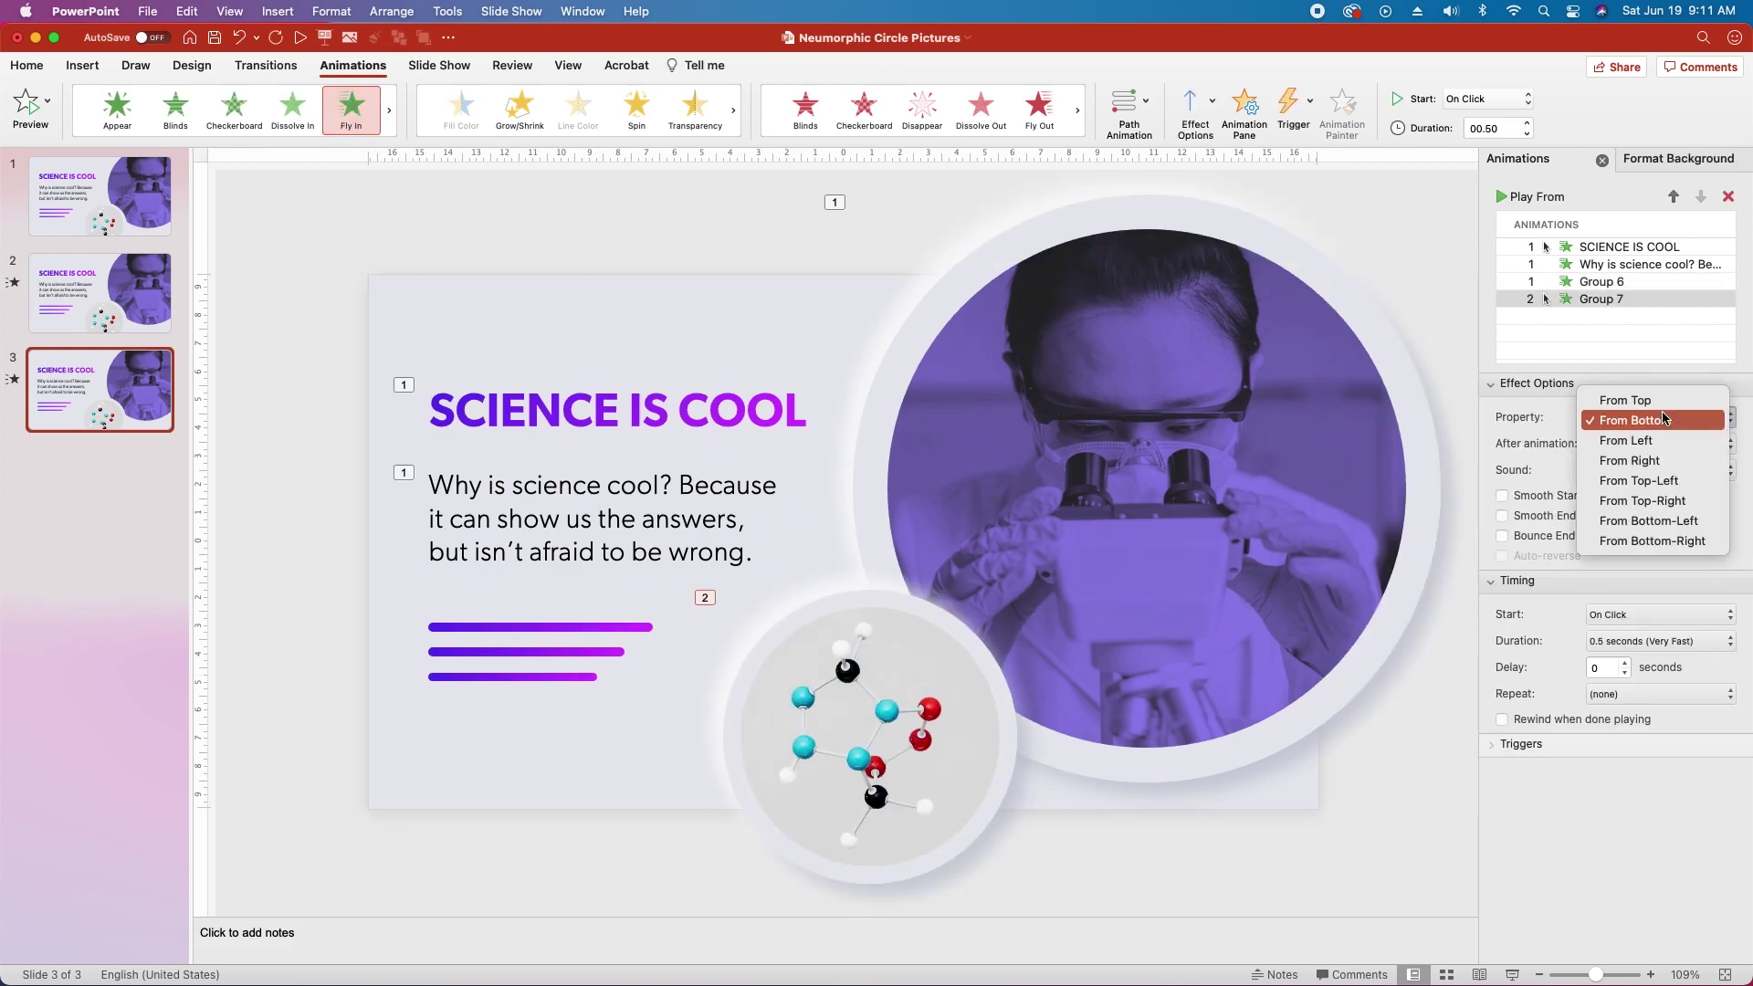
click(1659, 521)
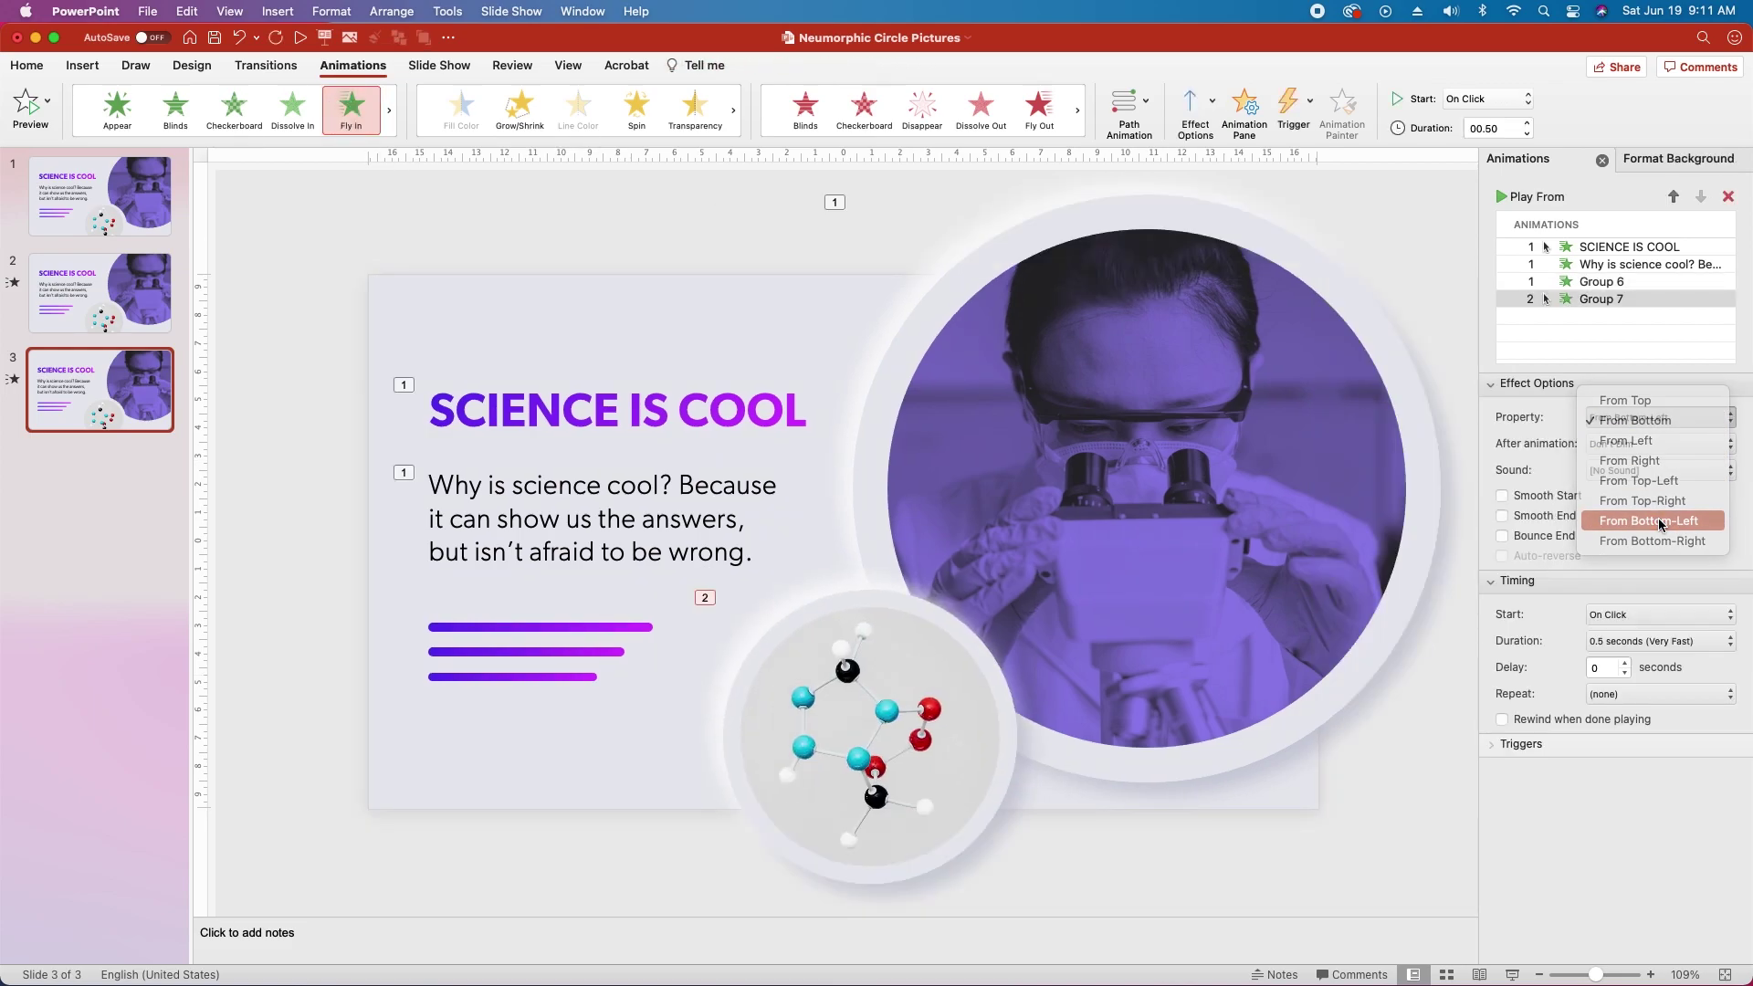
click(1502, 517)
click(1634, 615)
click(1634, 635)
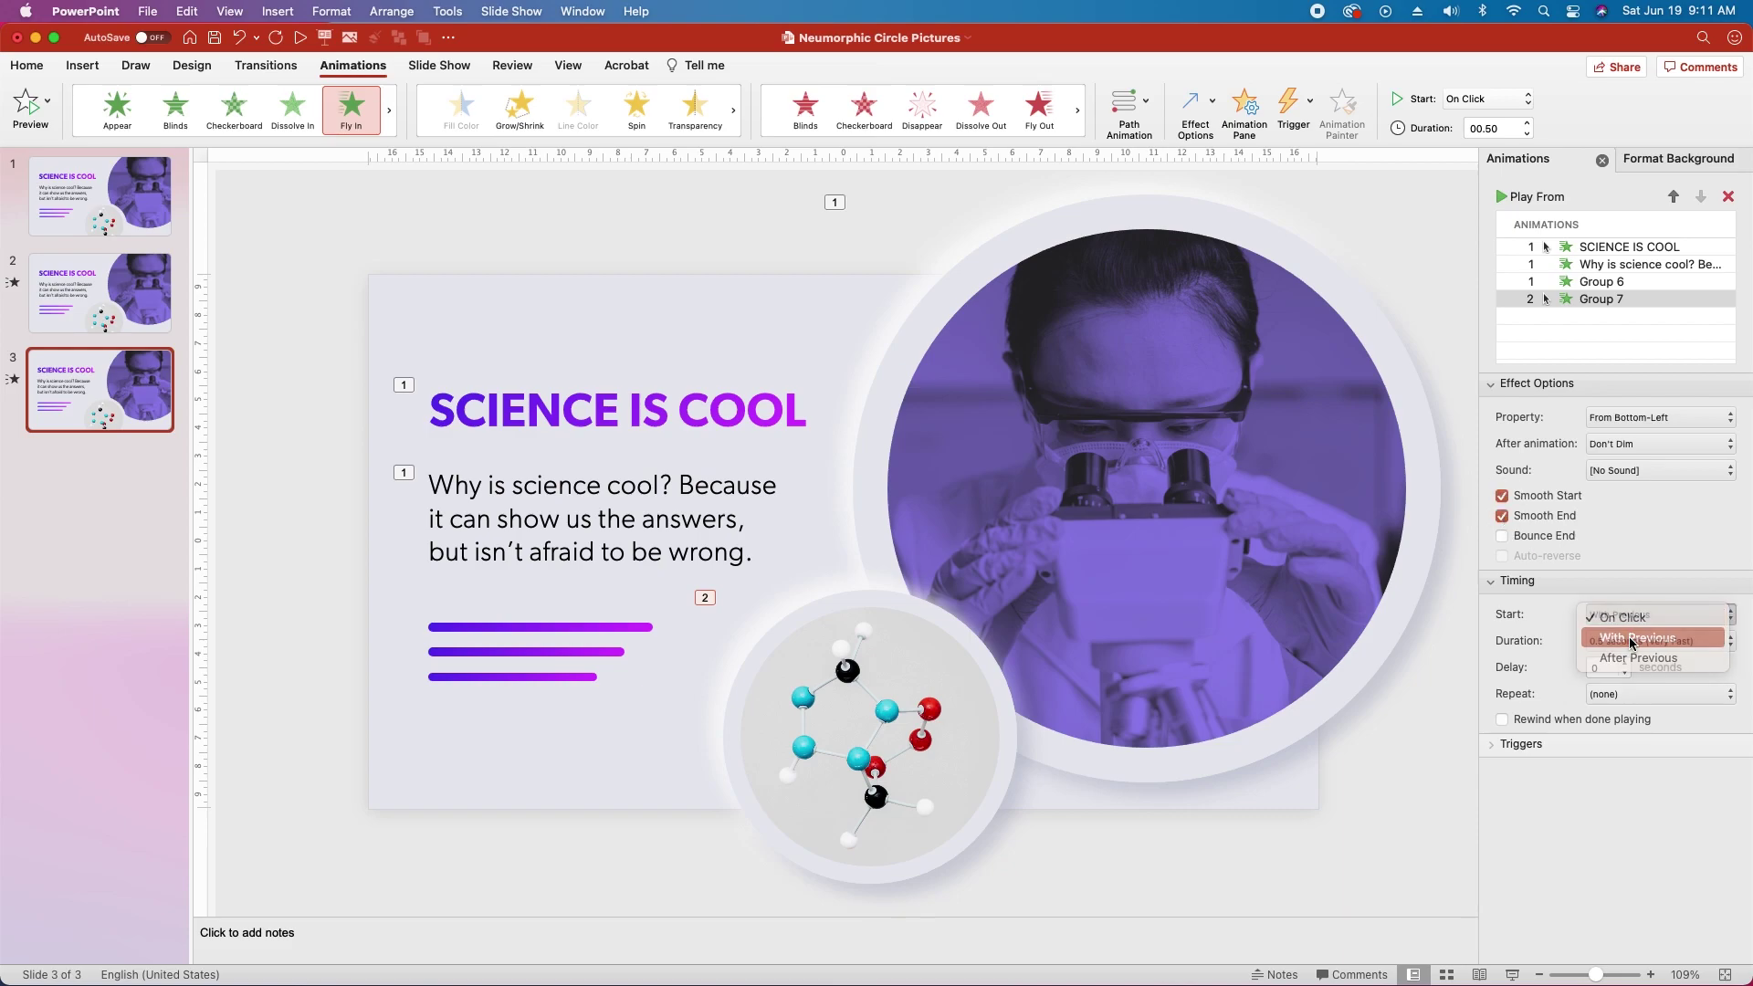
click(1630, 640)
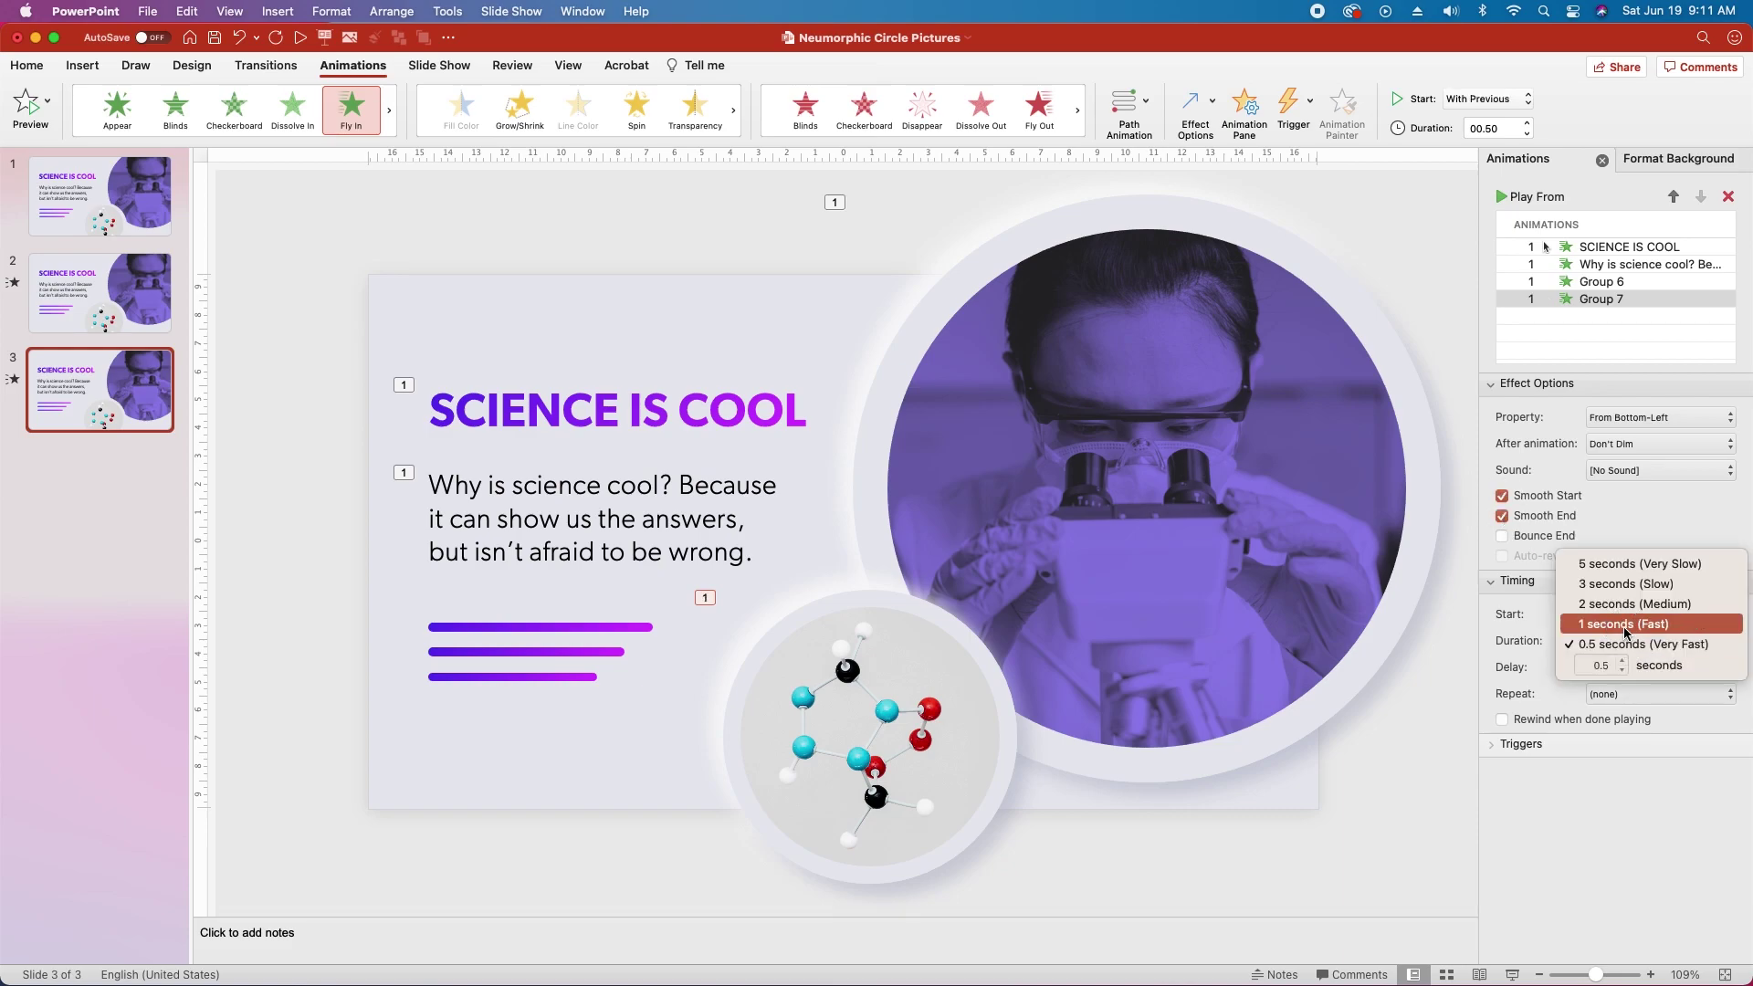
click(1624, 625)
Give the top bar a Wipe from Left, With Previous, delayed 0.5 seconds
click(536, 626)
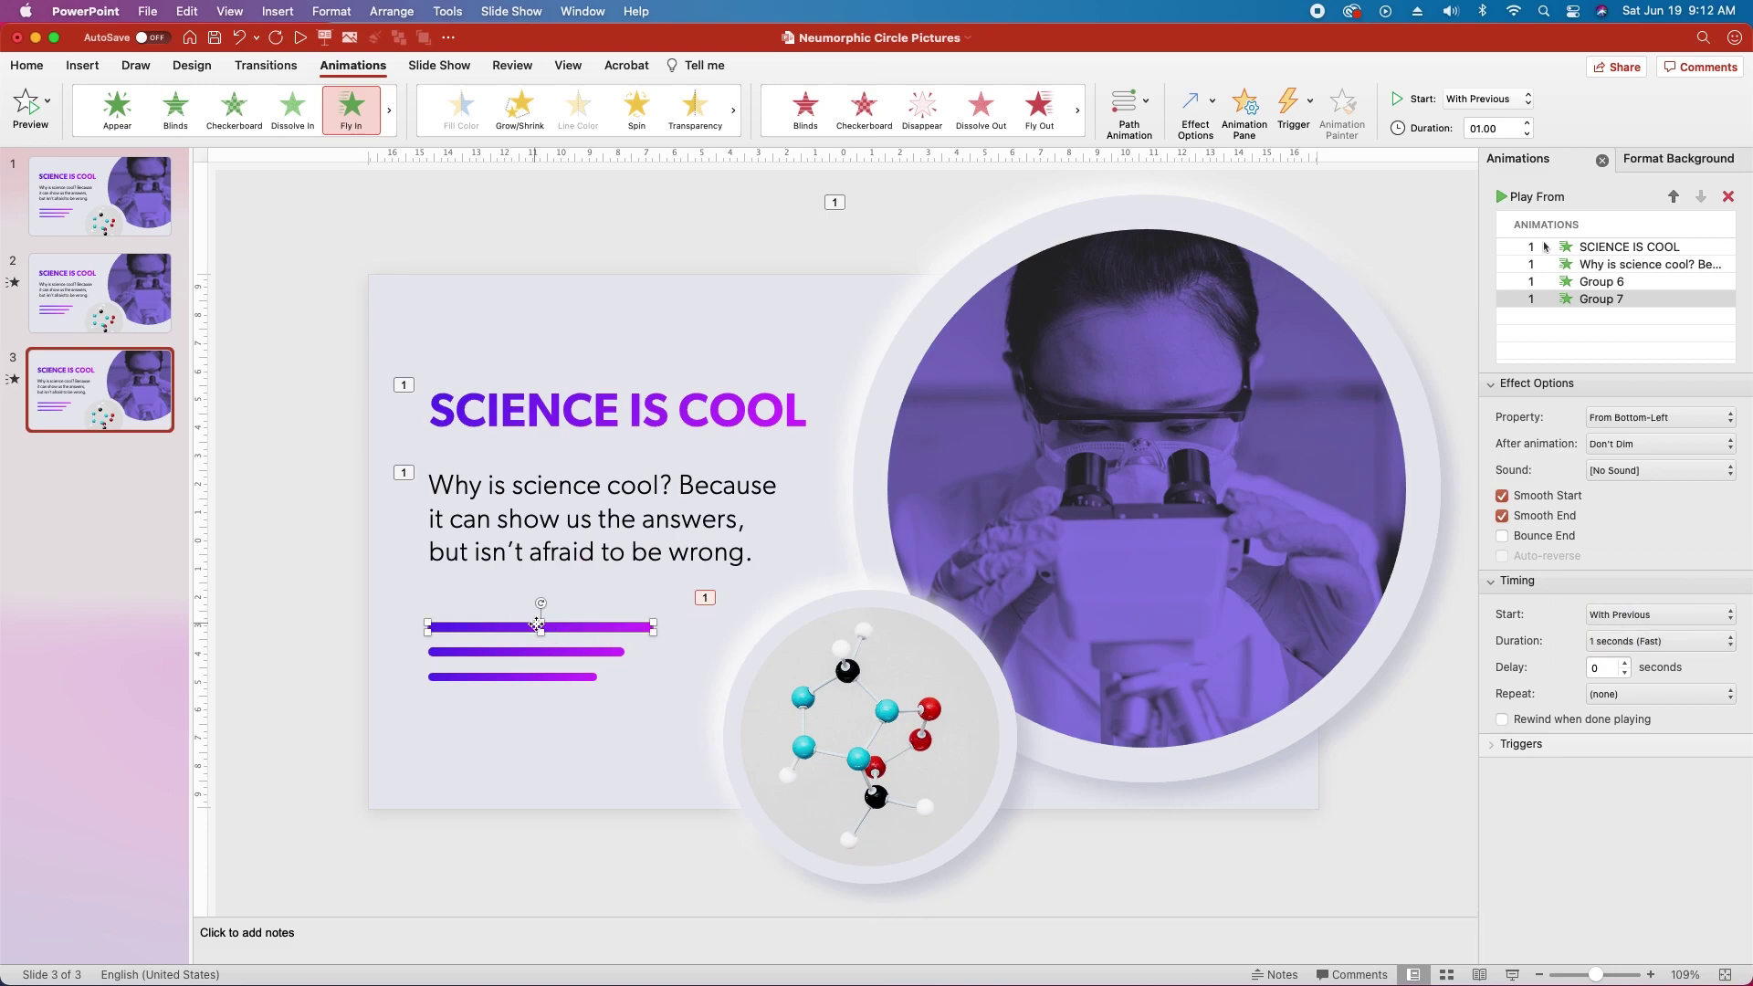
click(389, 109)
click(234, 110)
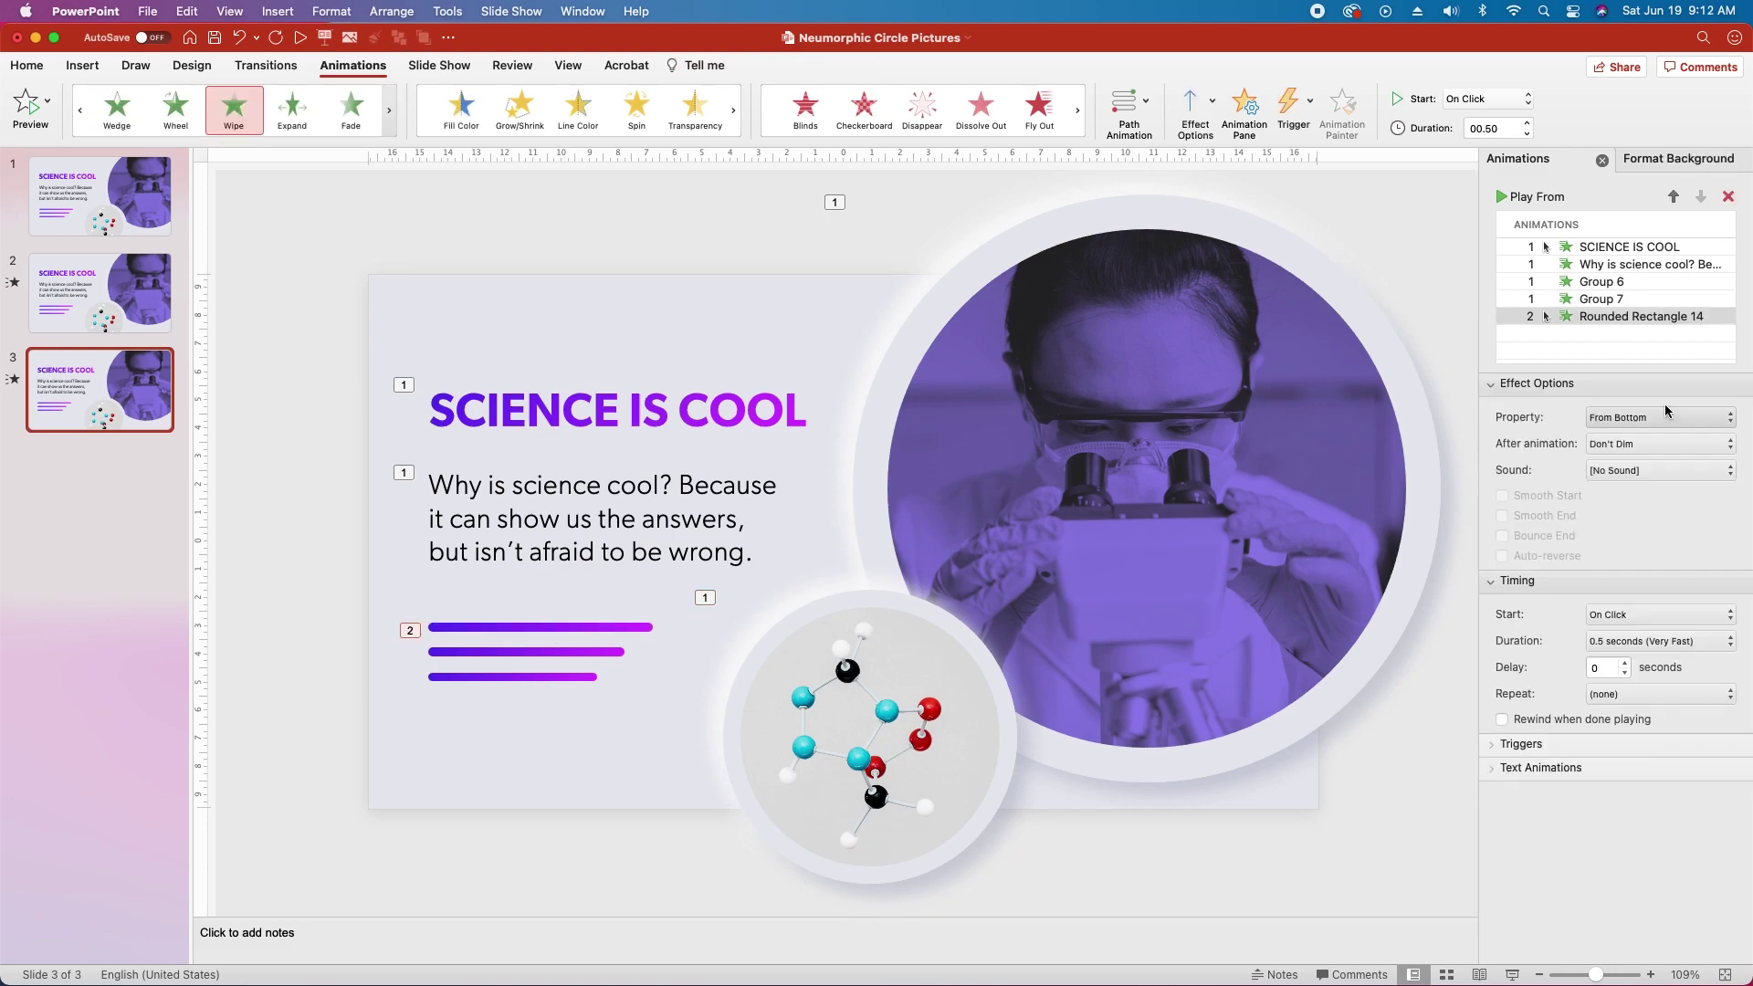
click(1662, 415)
click(1633, 438)
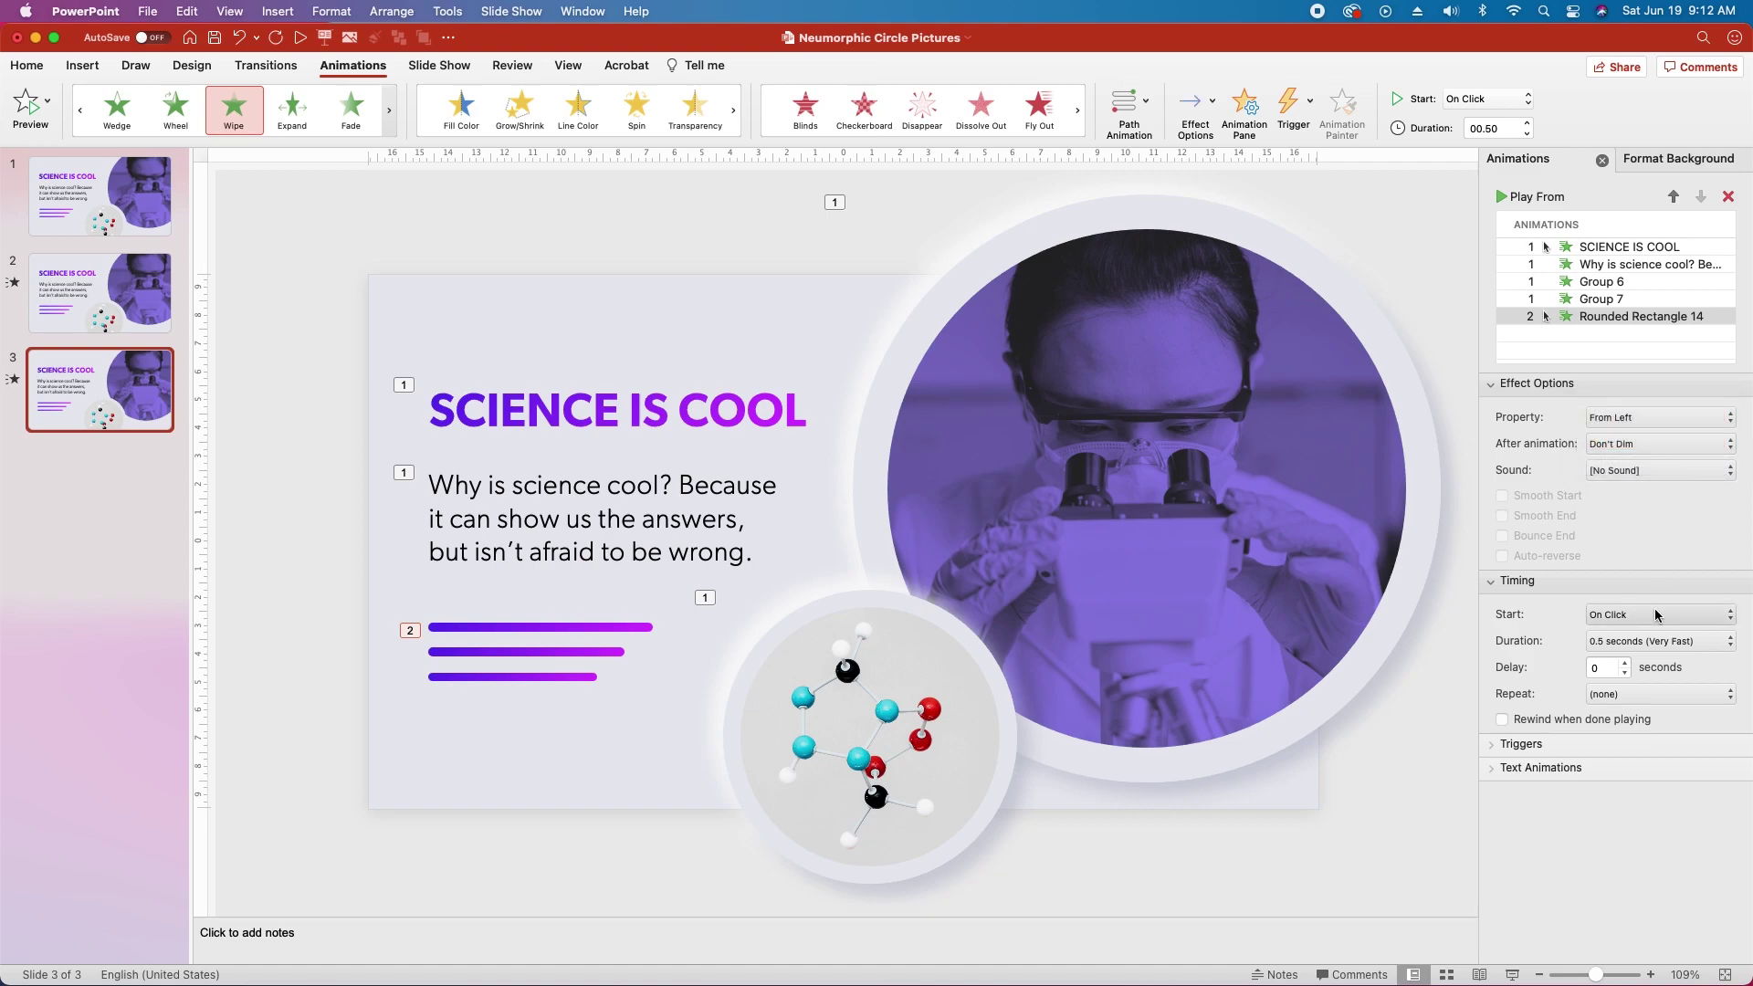
click(1657, 615)
click(1641, 639)
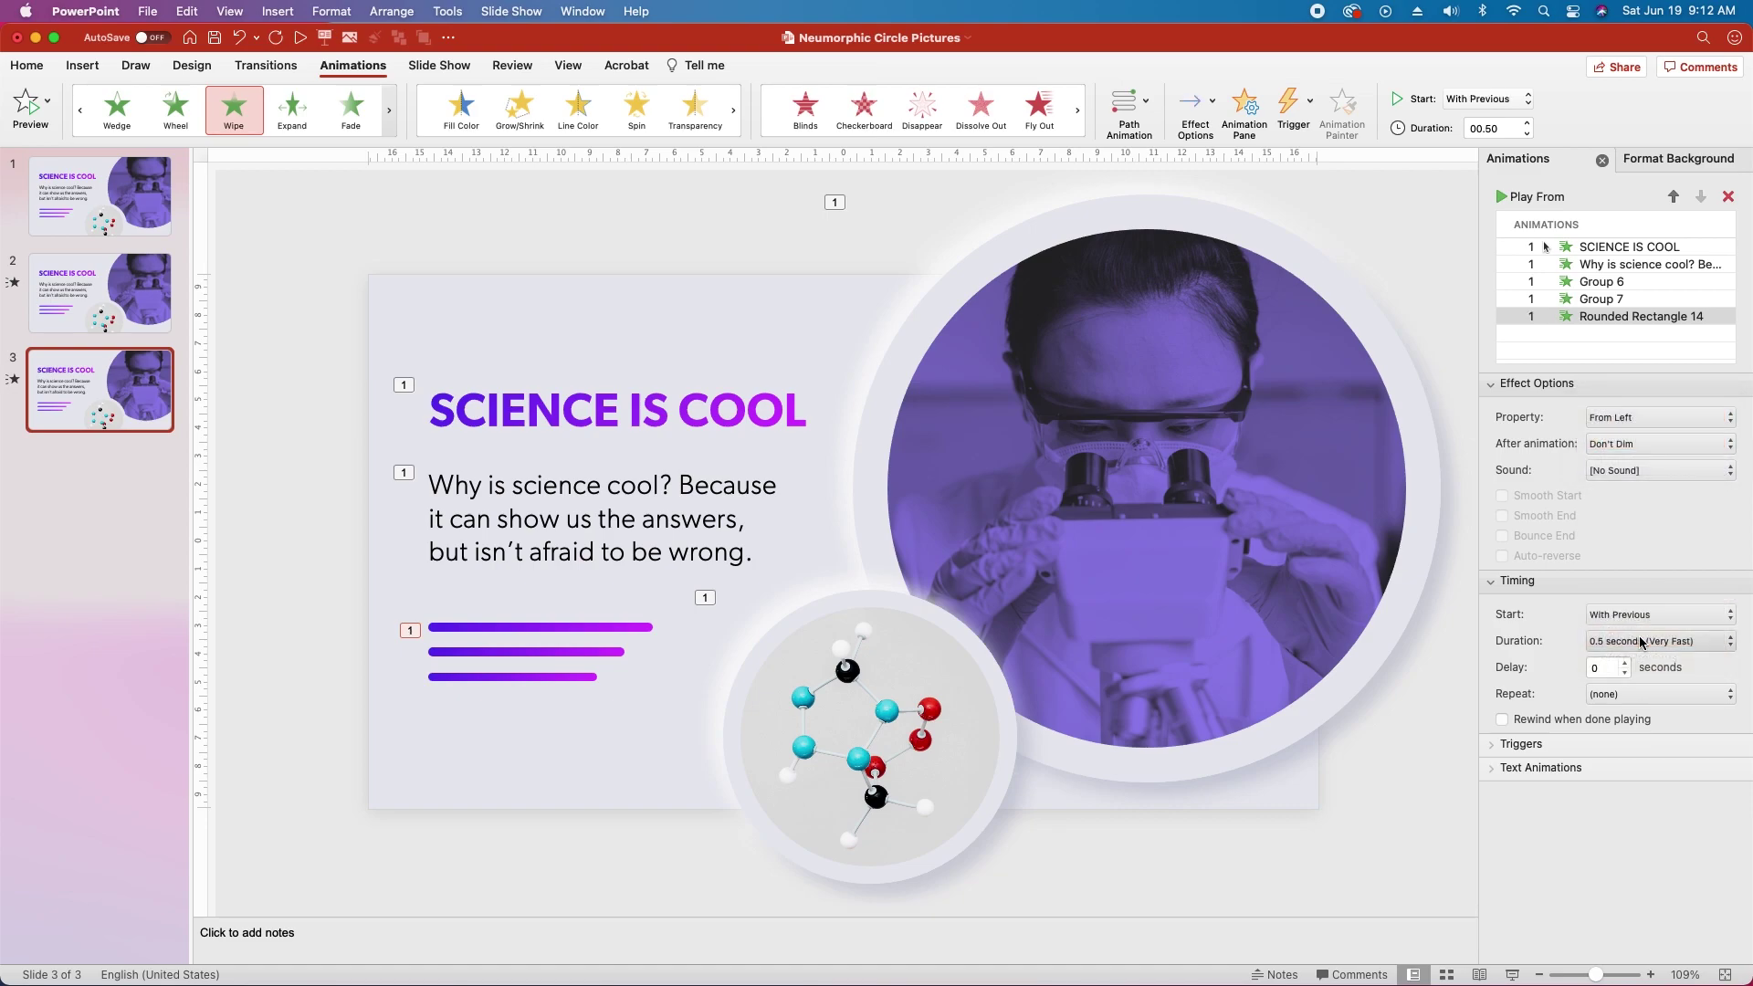
click(1624, 663)
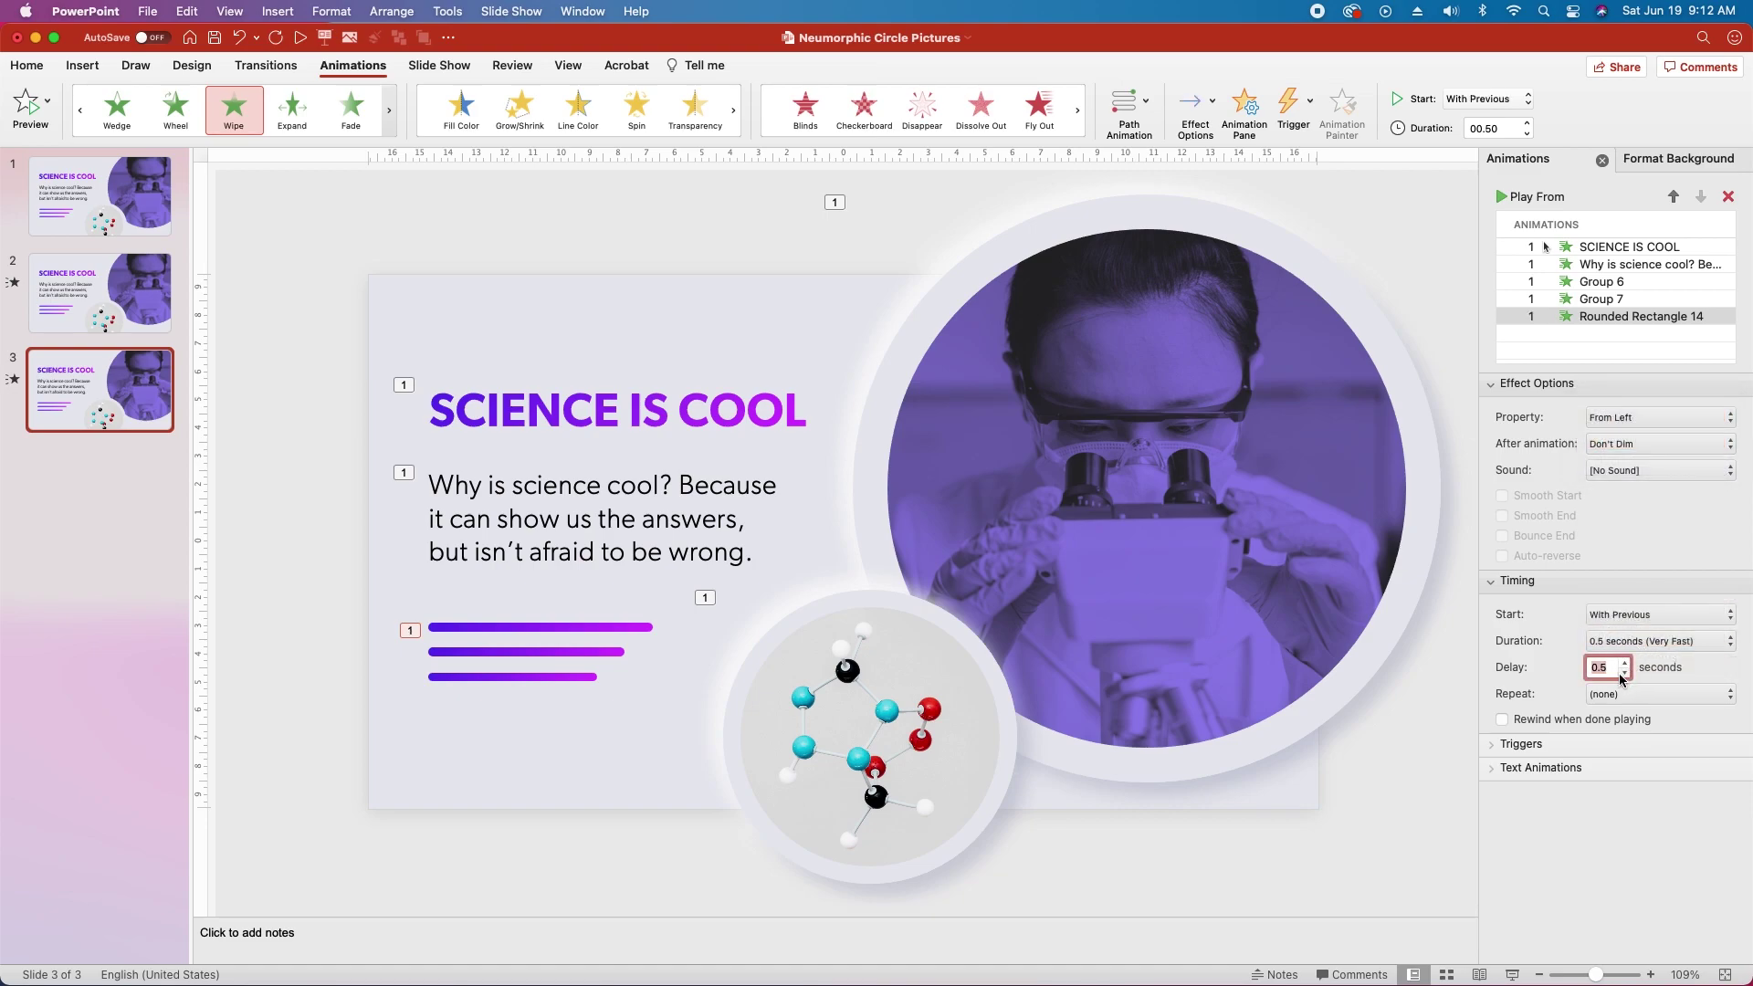
Copy the top bar's wipe animation onto the second and third bars with Animation Painter
click(545, 627)
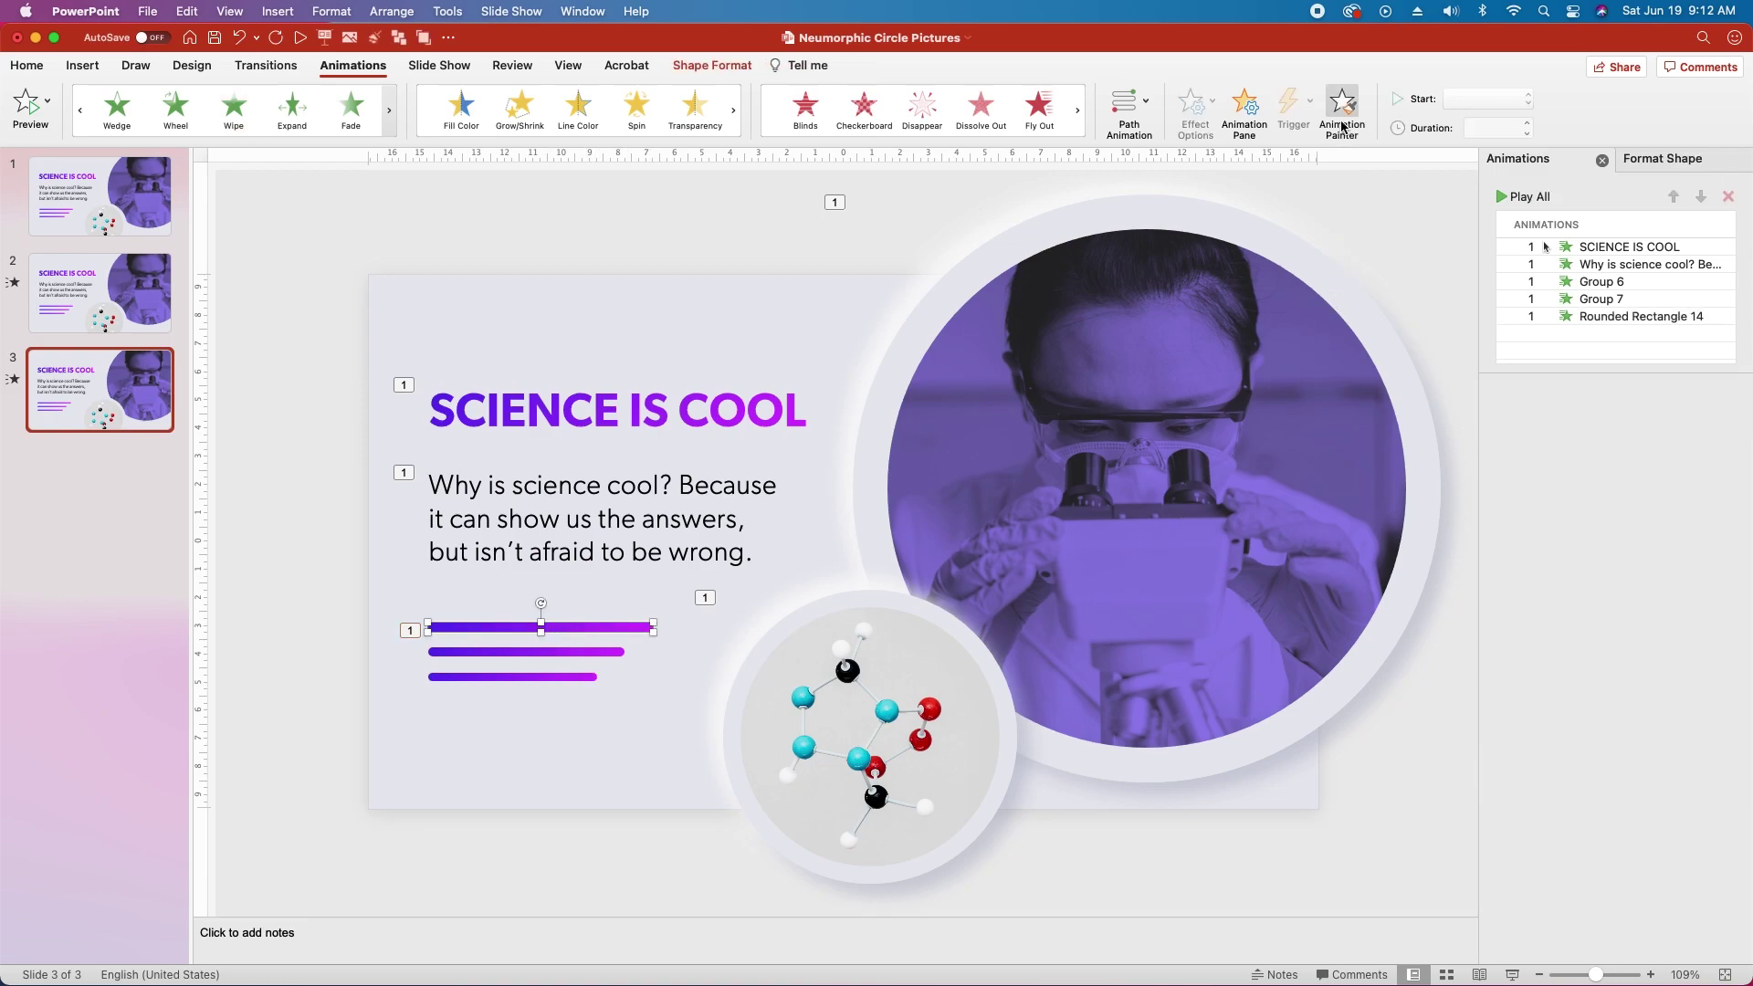
click(1341, 112)
click(574, 650)
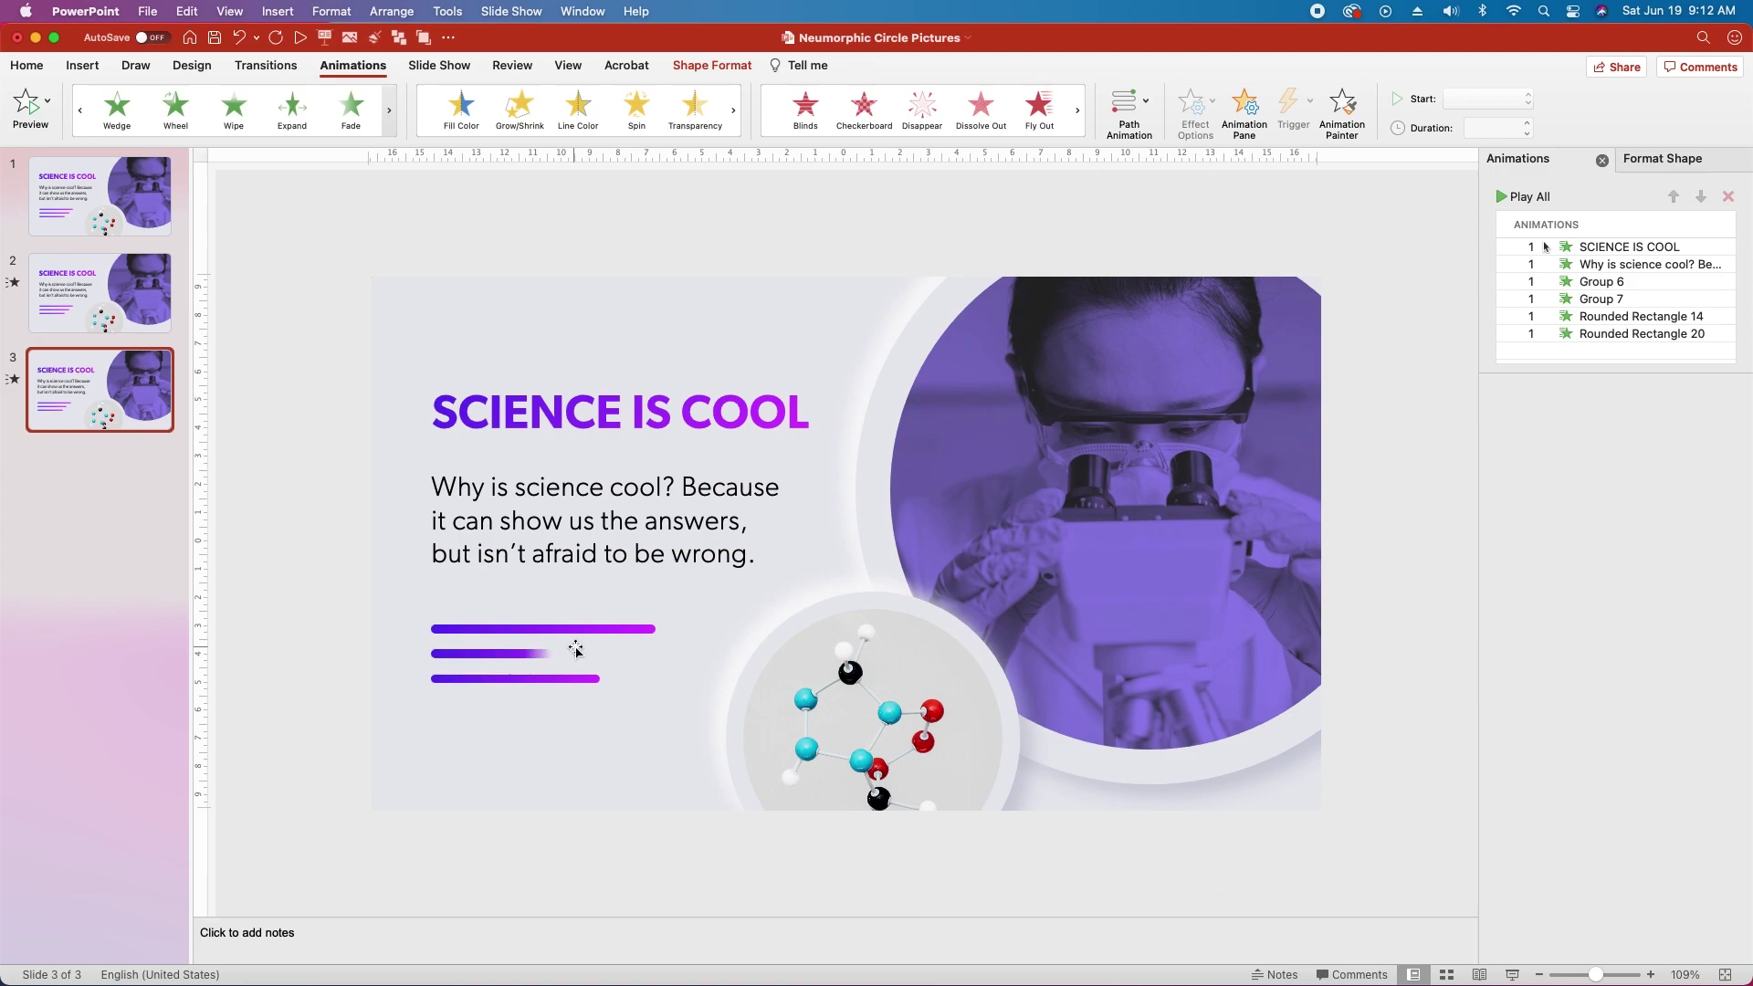
click(587, 675)
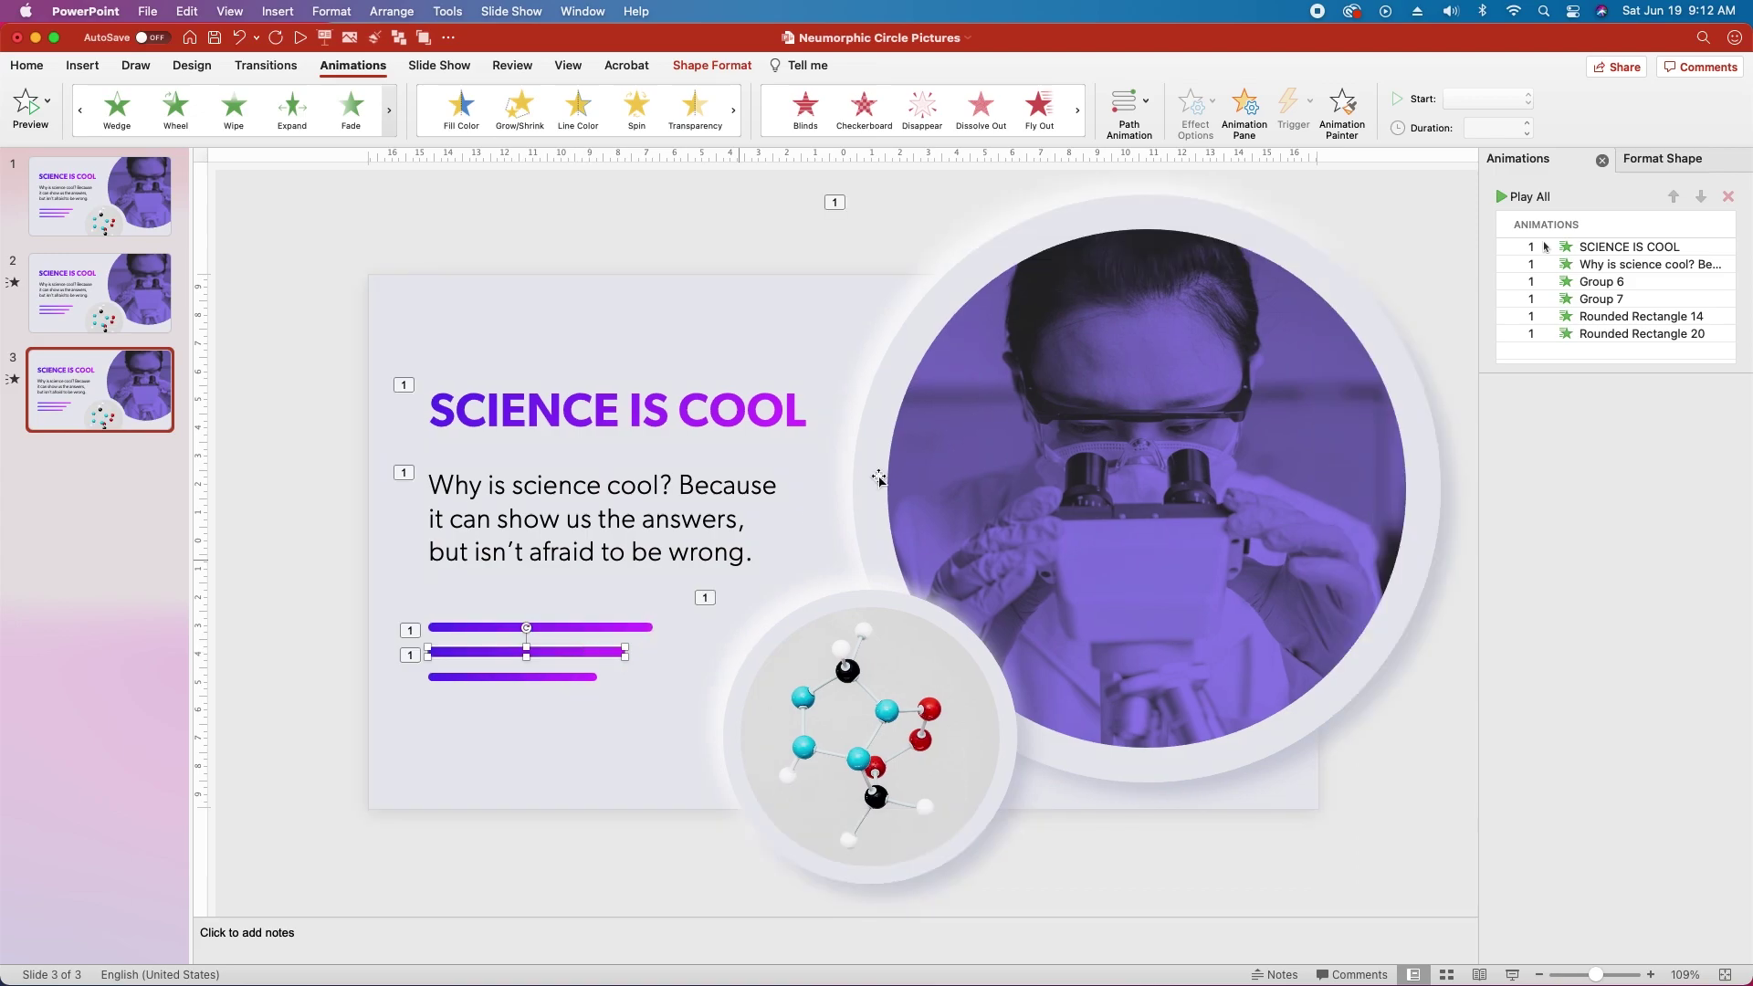
Raise the second bar's animation delay to 0.7 seconds
click(609, 652)
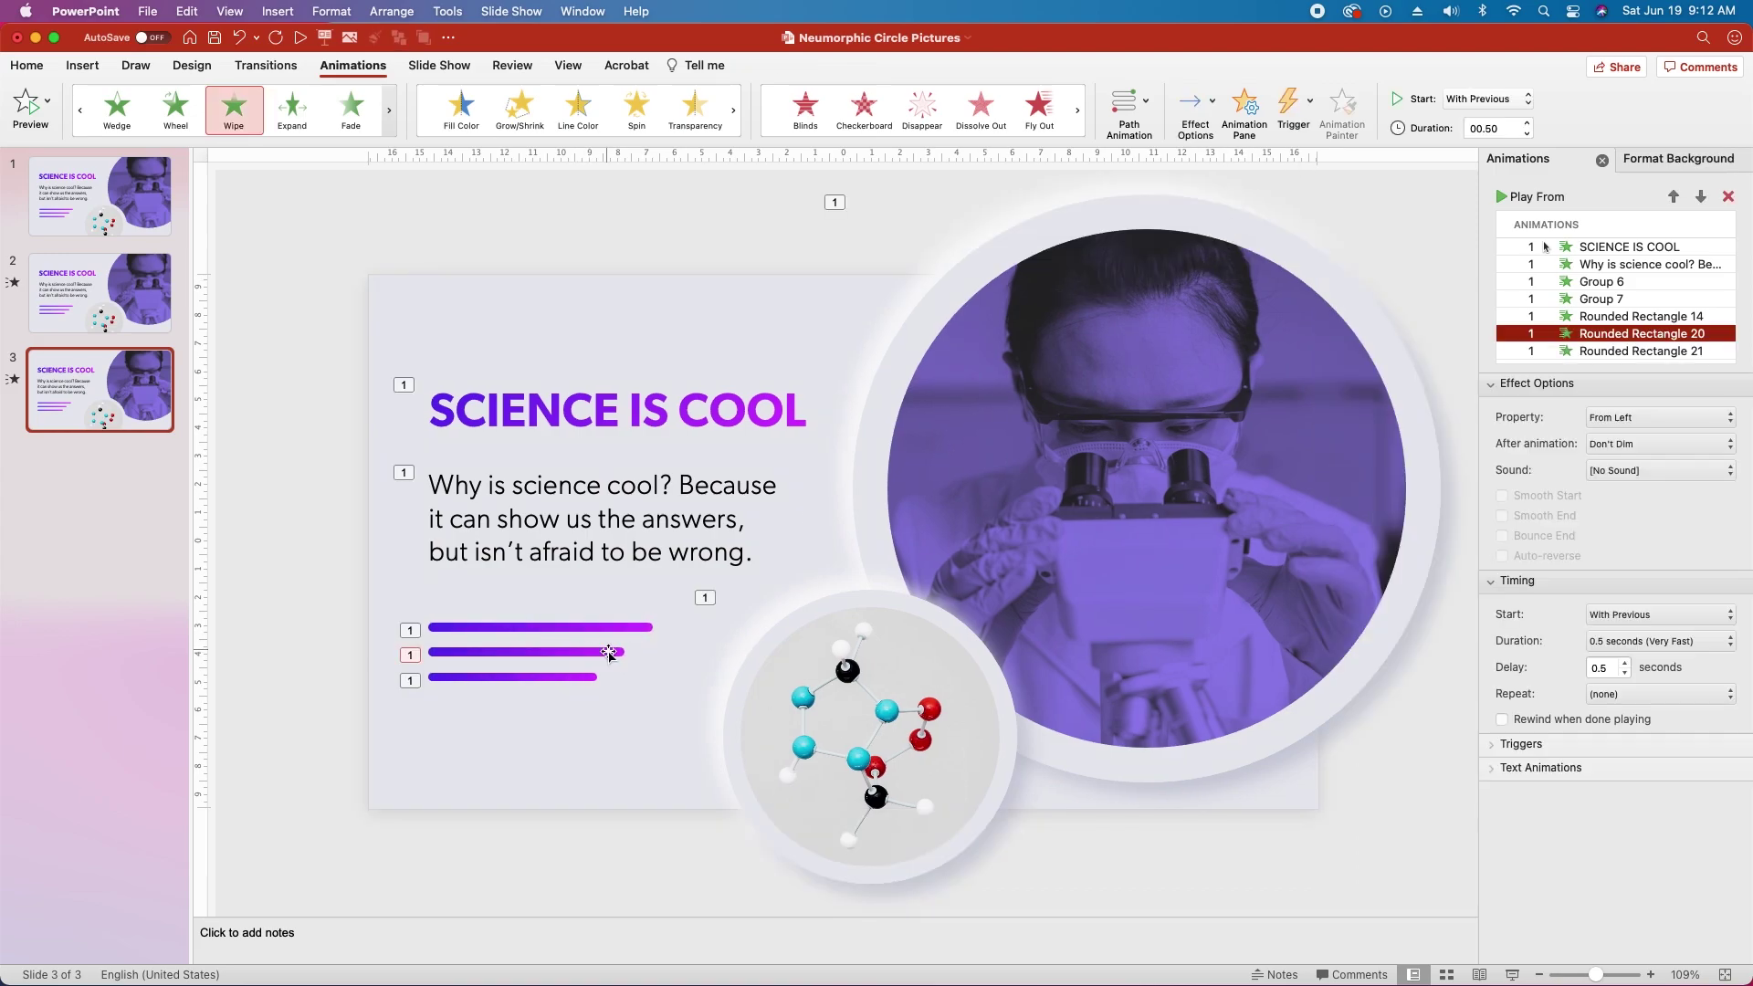
click(1661, 336)
click(1605, 668)
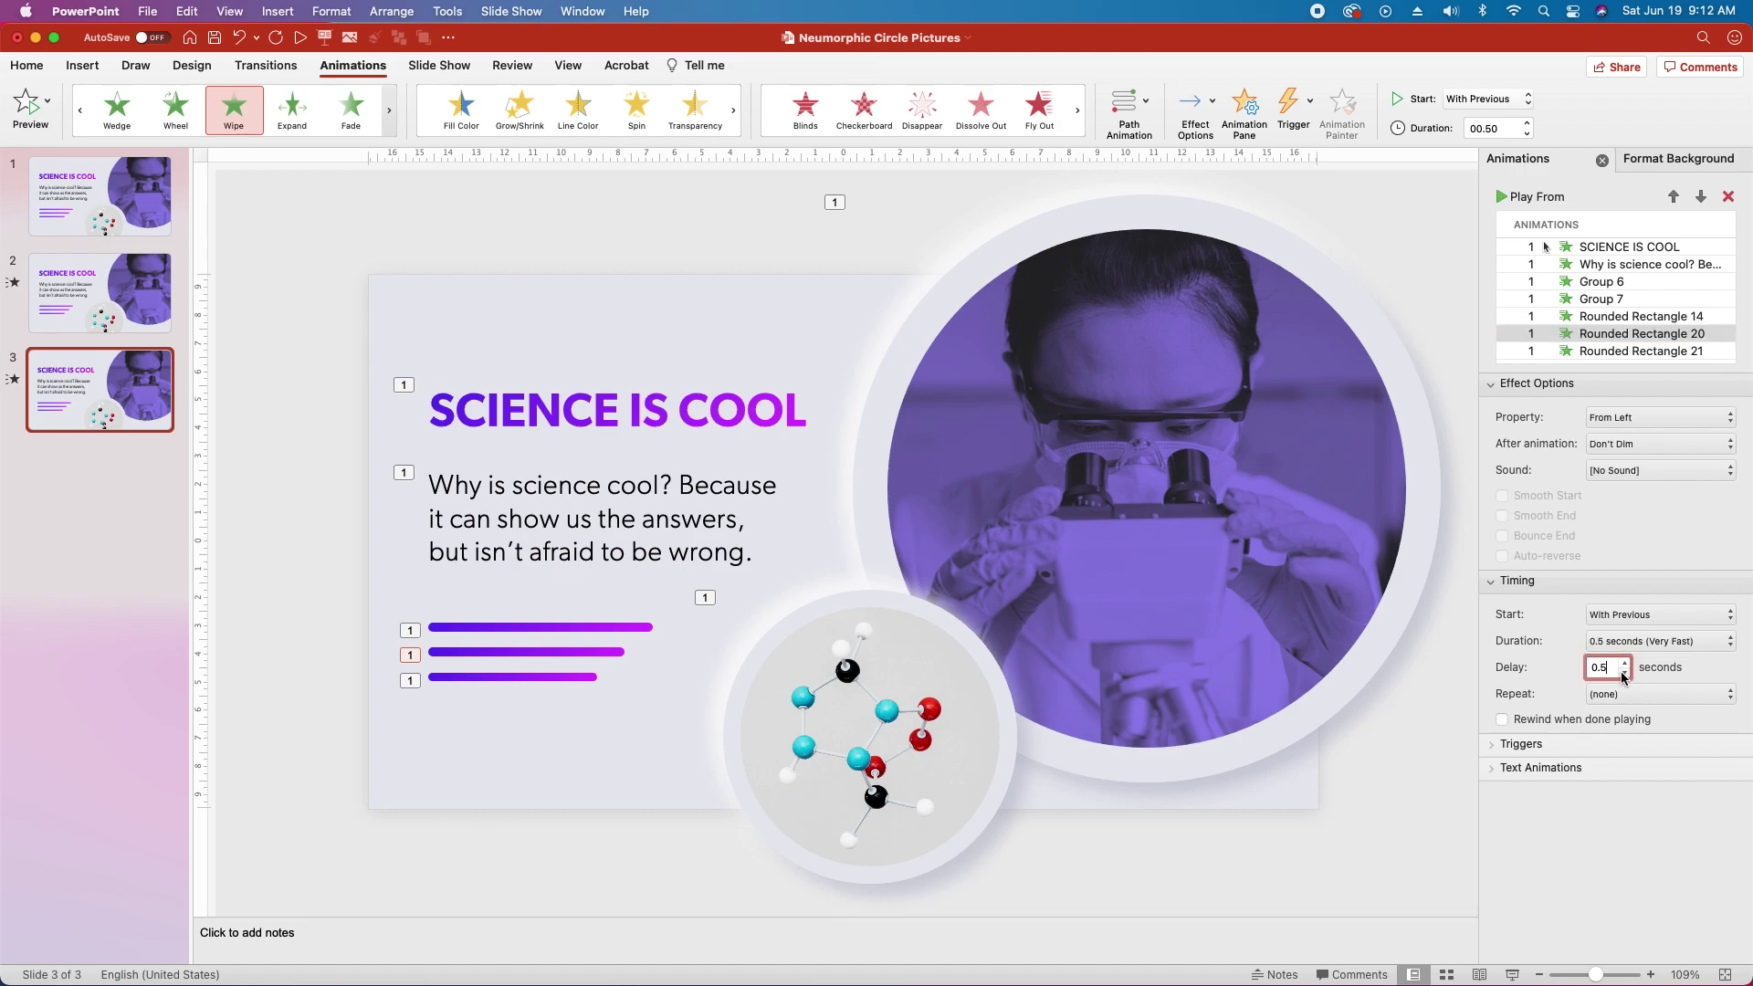
click(1624, 664)
click(1623, 664)
Set the third bar's animation delay to 0.9 seconds
click(577, 683)
click(1657, 352)
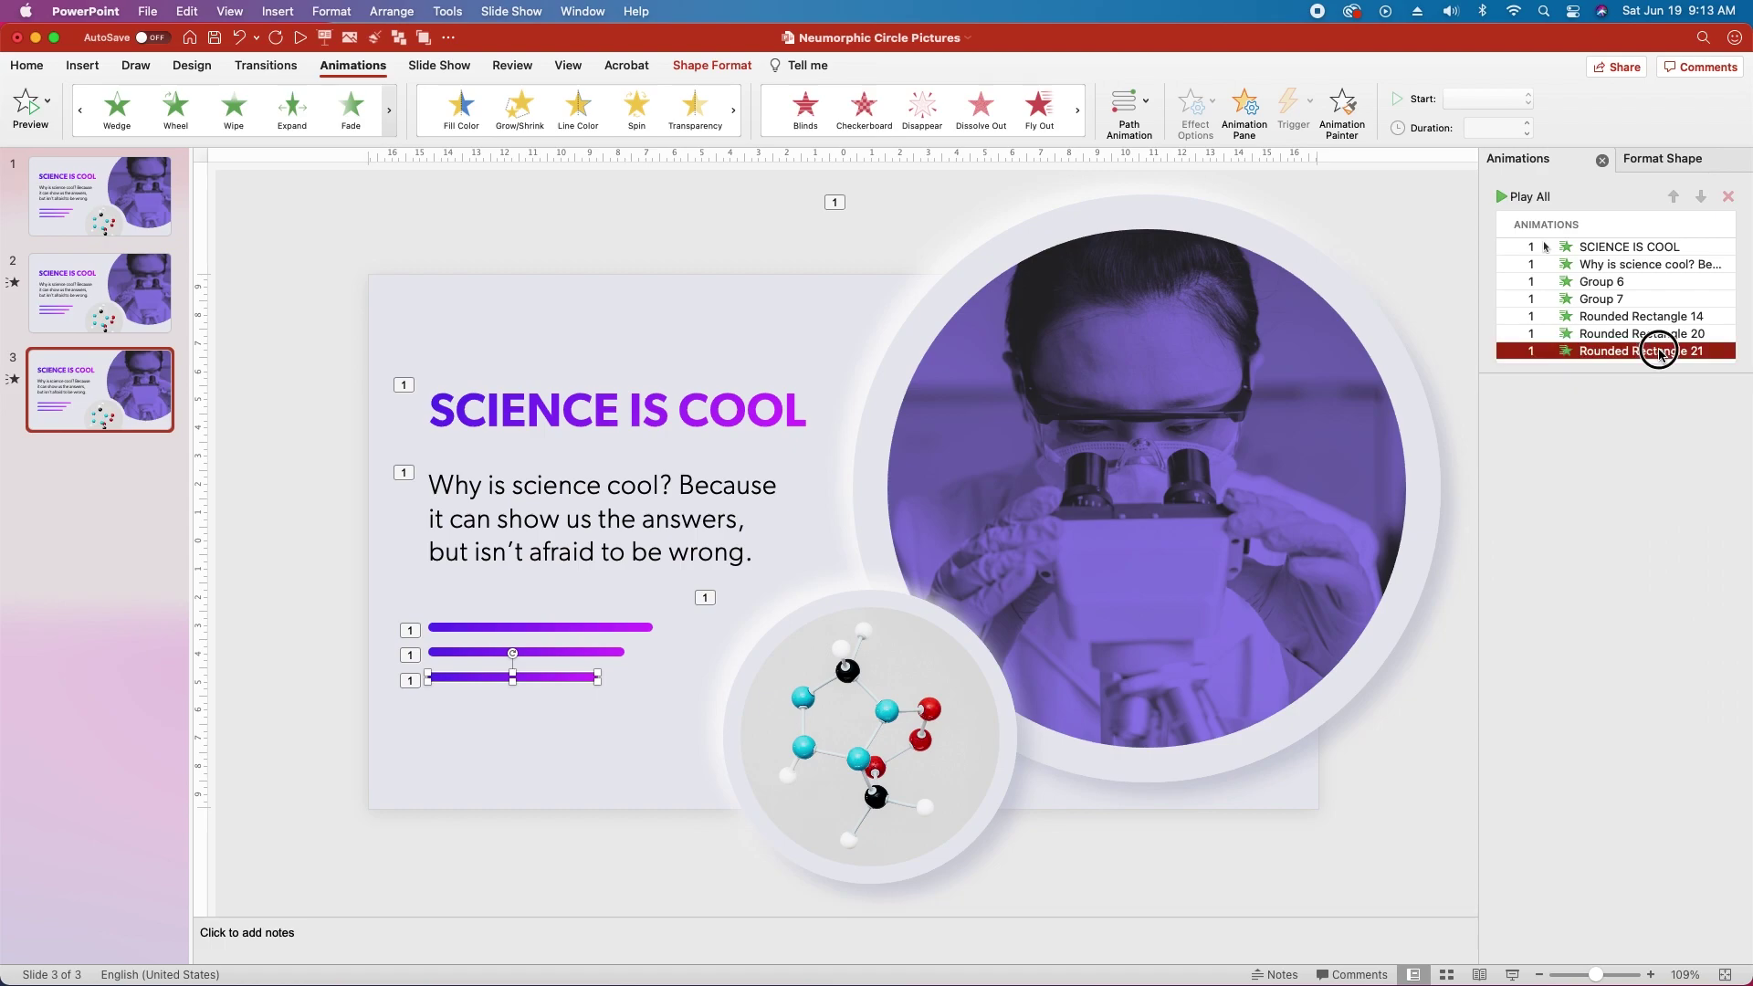
double_click(1613, 666)
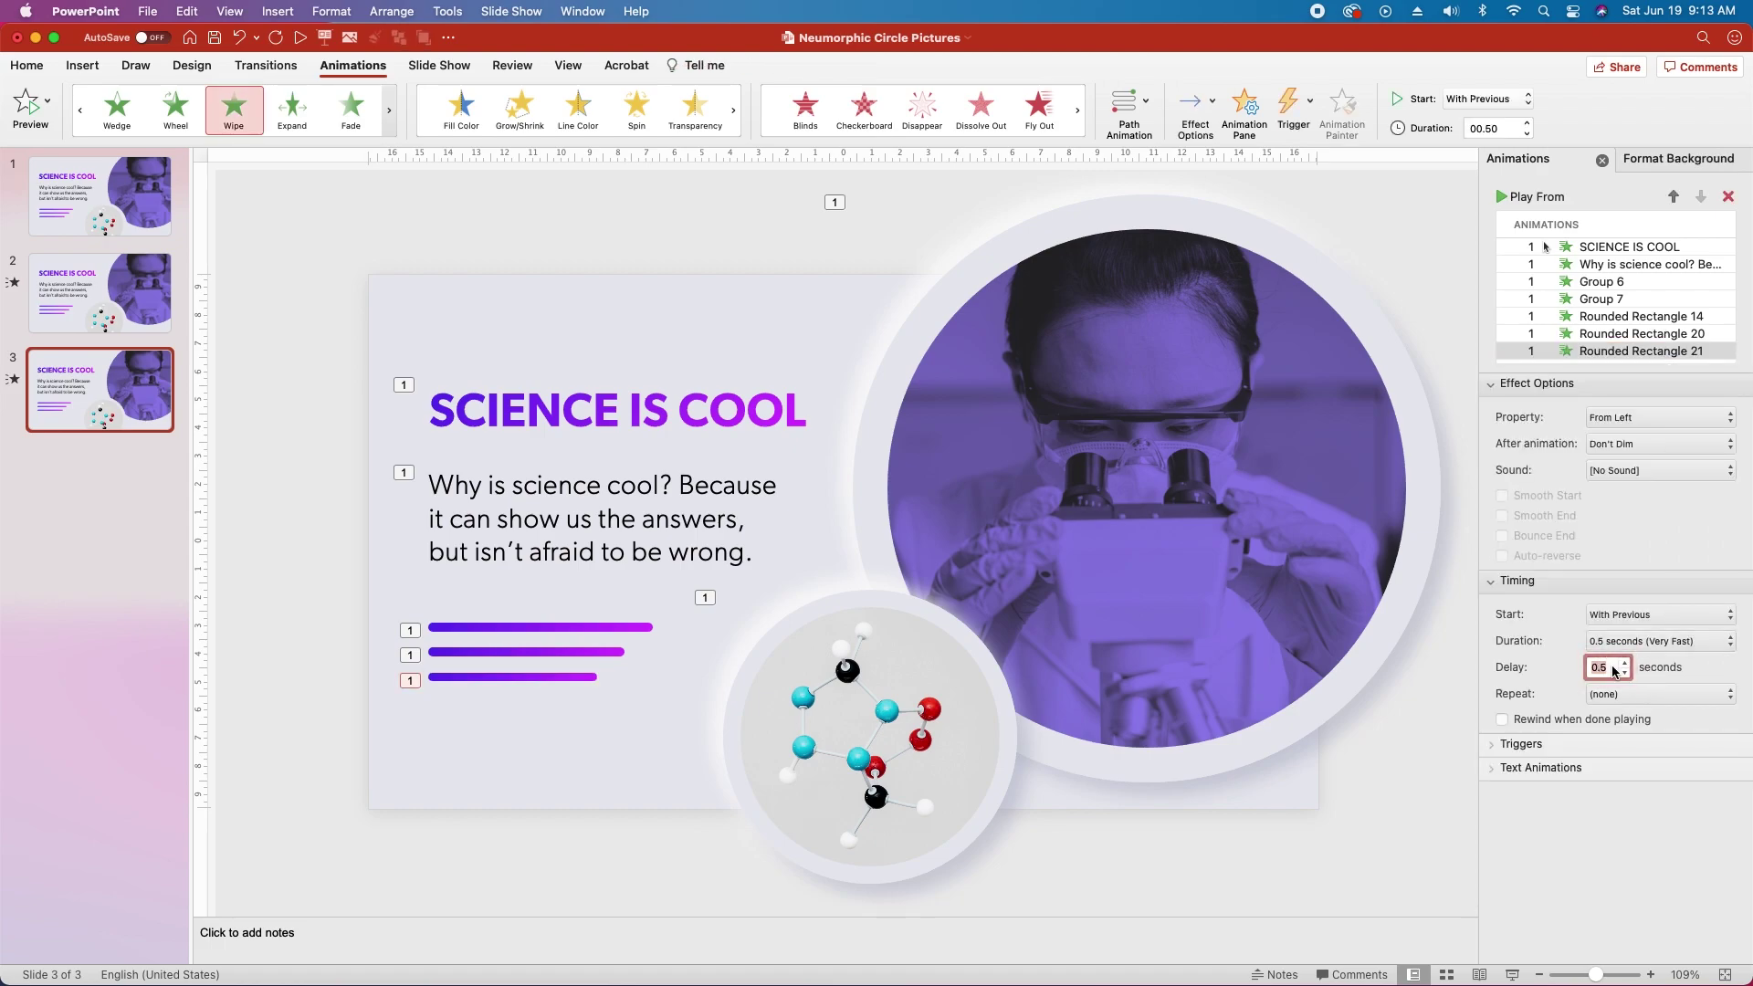
text(0.9)
key(Return)
Select the SCIENCE IS COOL entry in the Animation pane to review its 0.7 s Fly In
click(1544, 247)
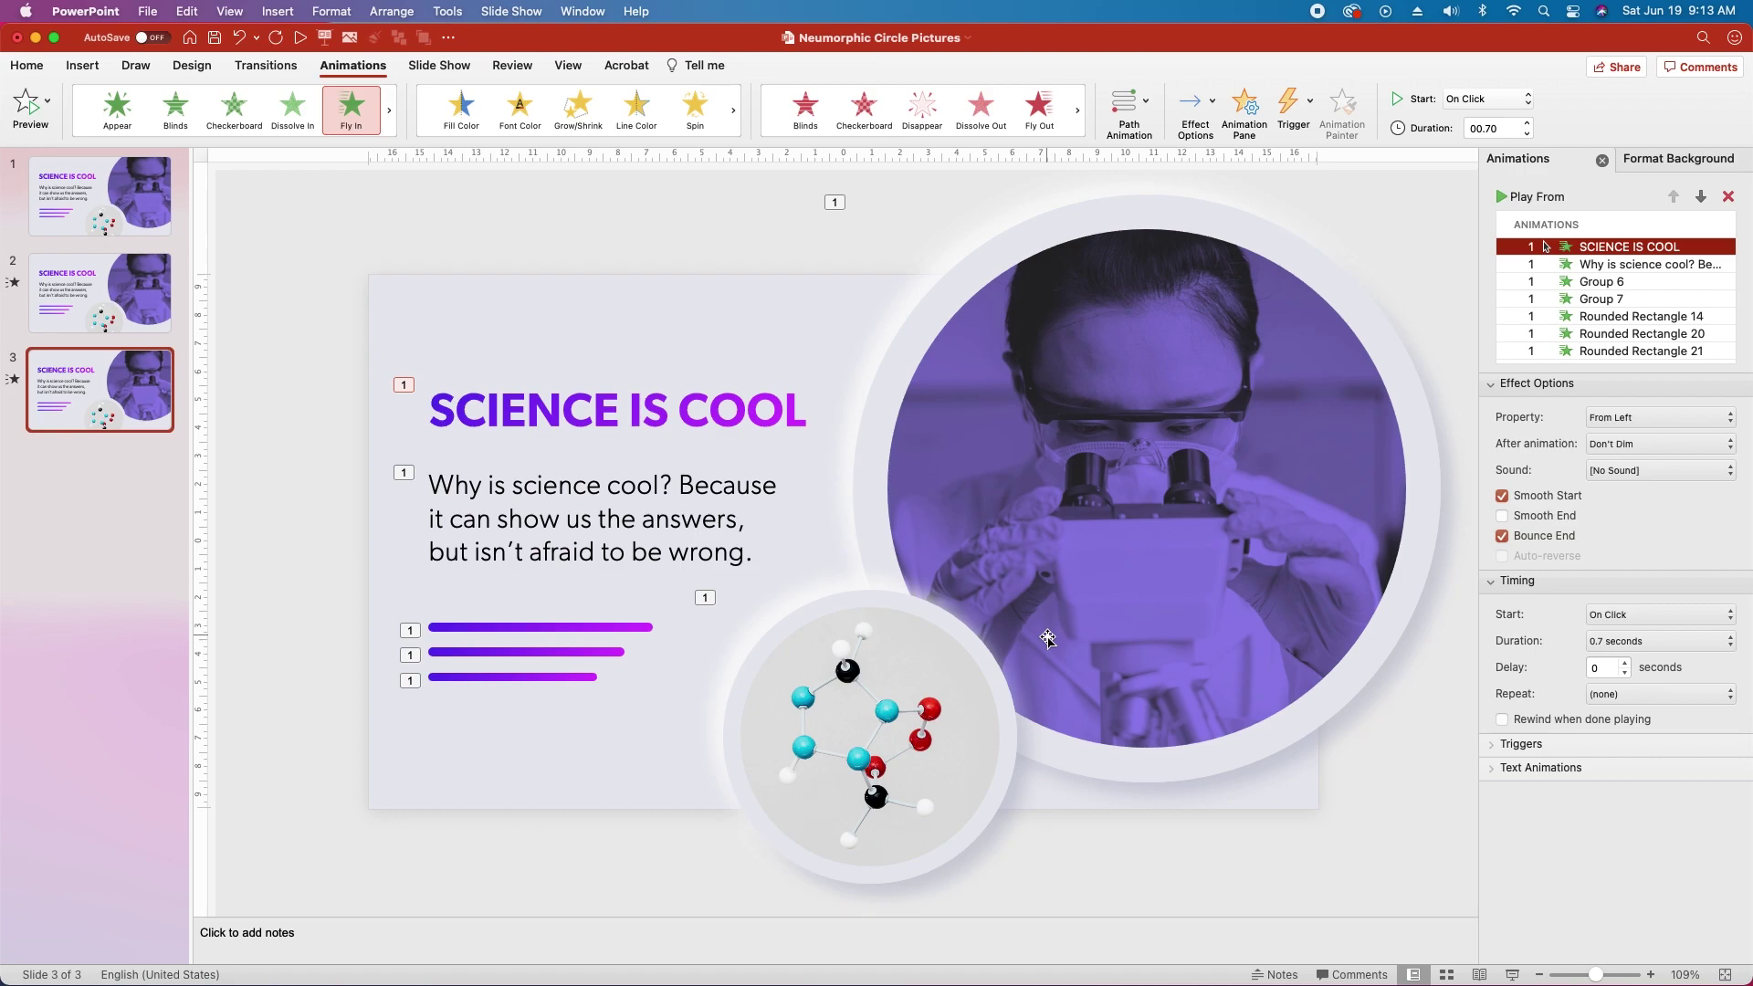